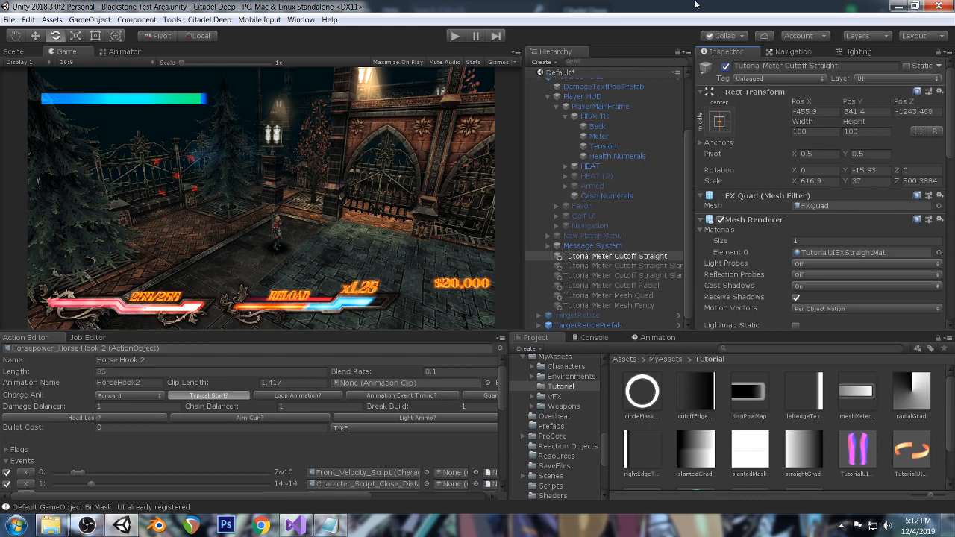
Try the straight meter material's Cutoff at 0 and at 0.737.
scroll(791, 187, "down", 3)
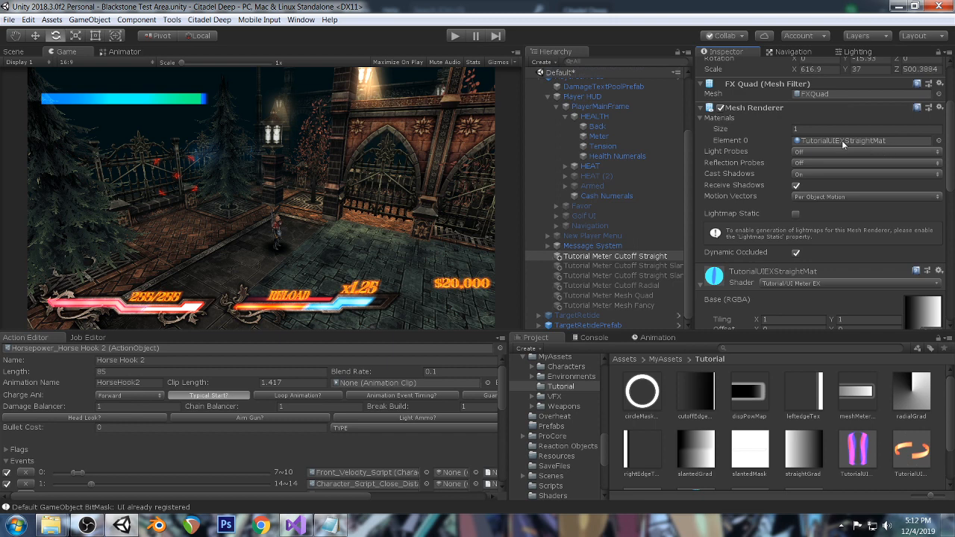
scroll(836, 144, "down", 1)
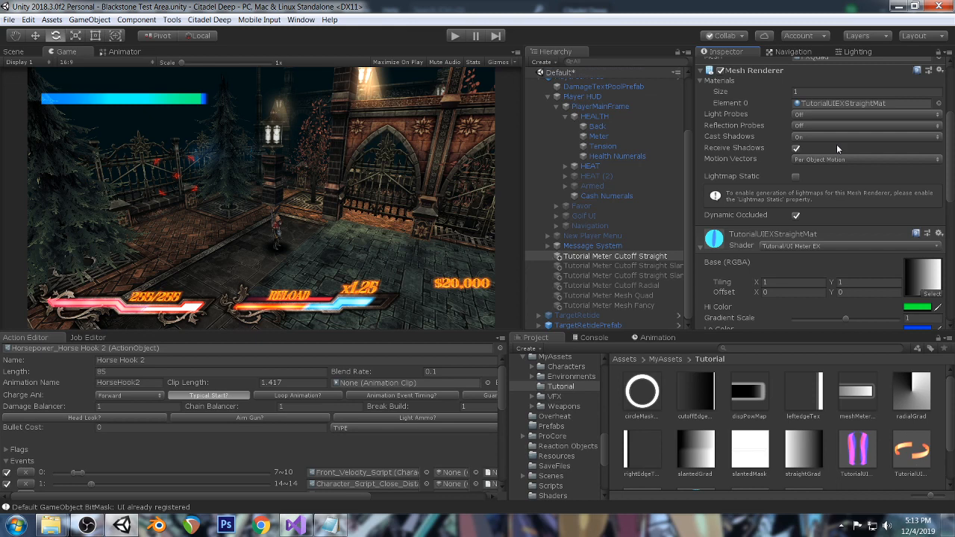
scroll(837, 147, "down", 4)
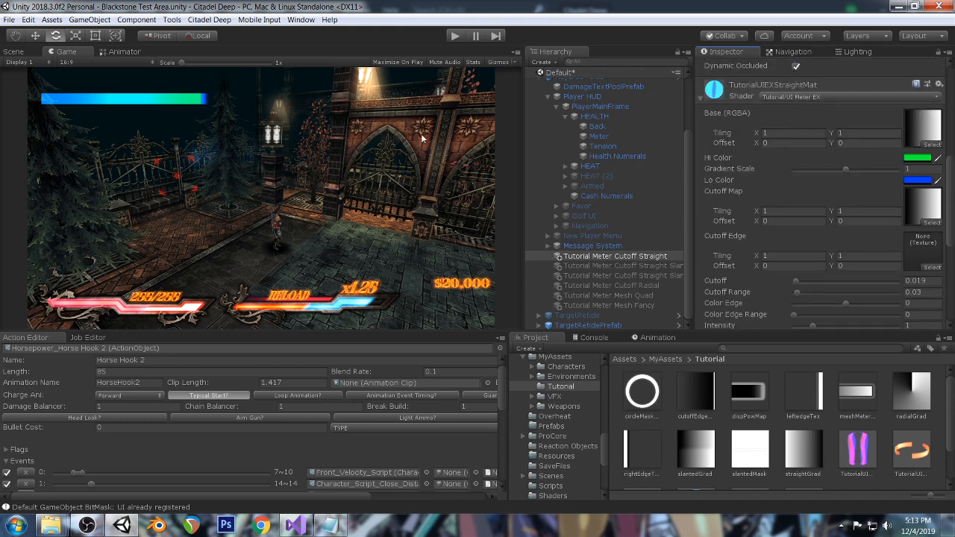
scroll(750, 177, "up", 3)
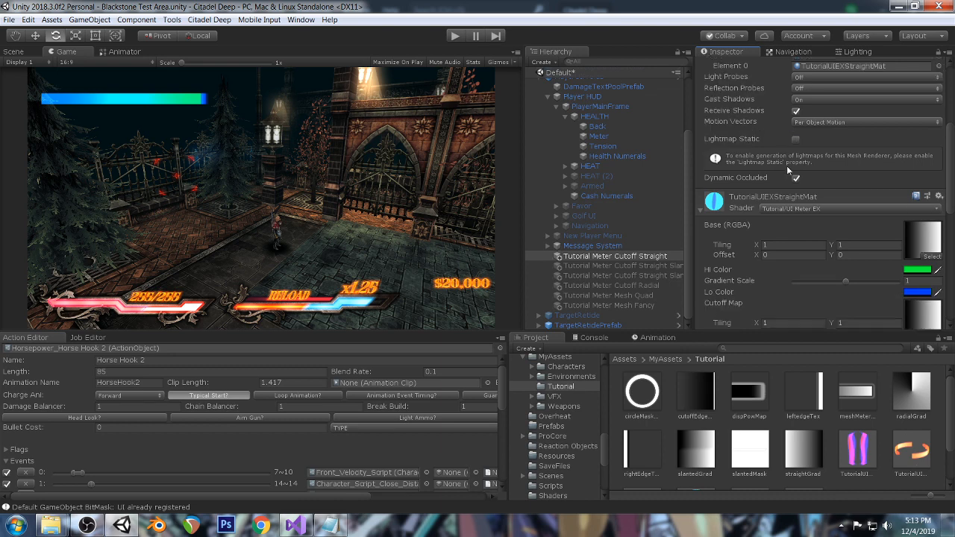
left_click(758, 255)
left_click_drag(757, 256, 758, 255)
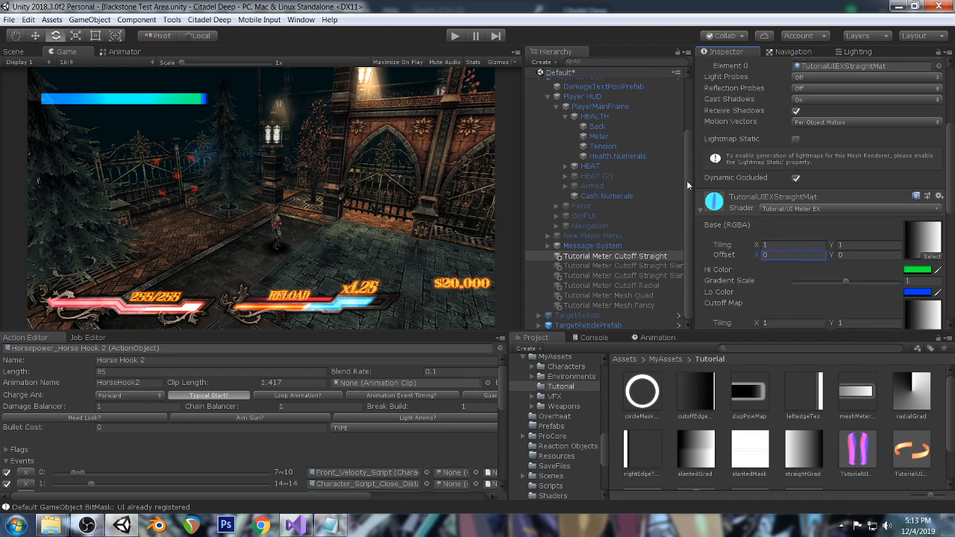
scroll(892, 199, "down", 3)
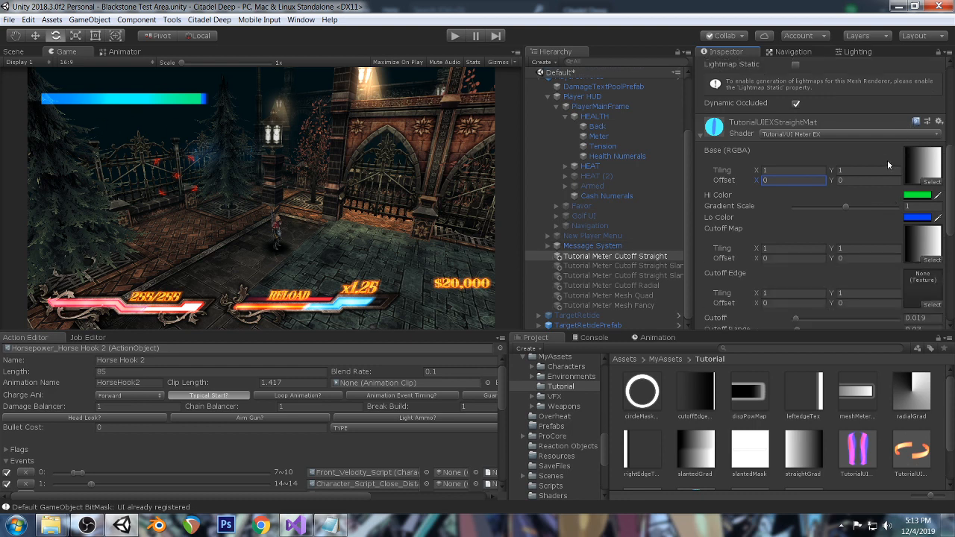
scroll(887, 159, "down", 2)
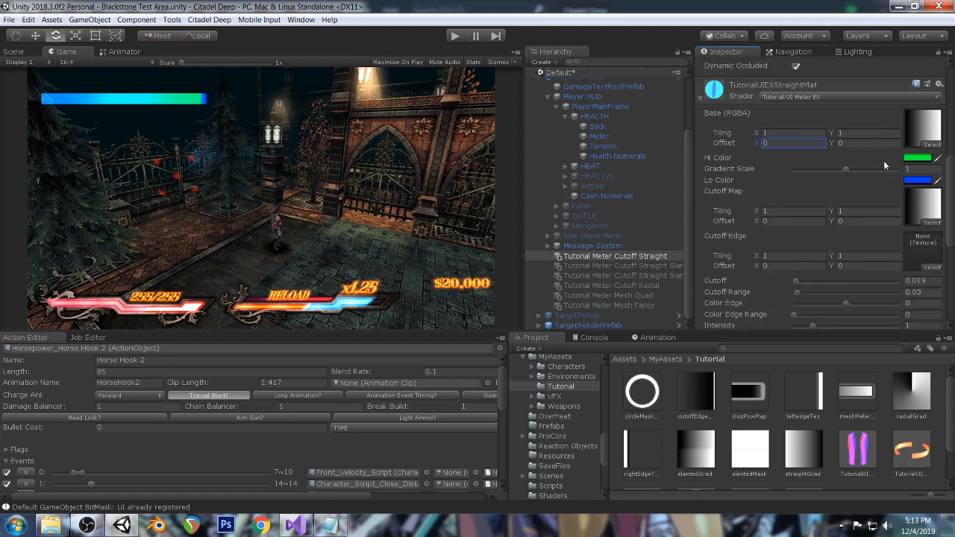
left_click(794, 282)
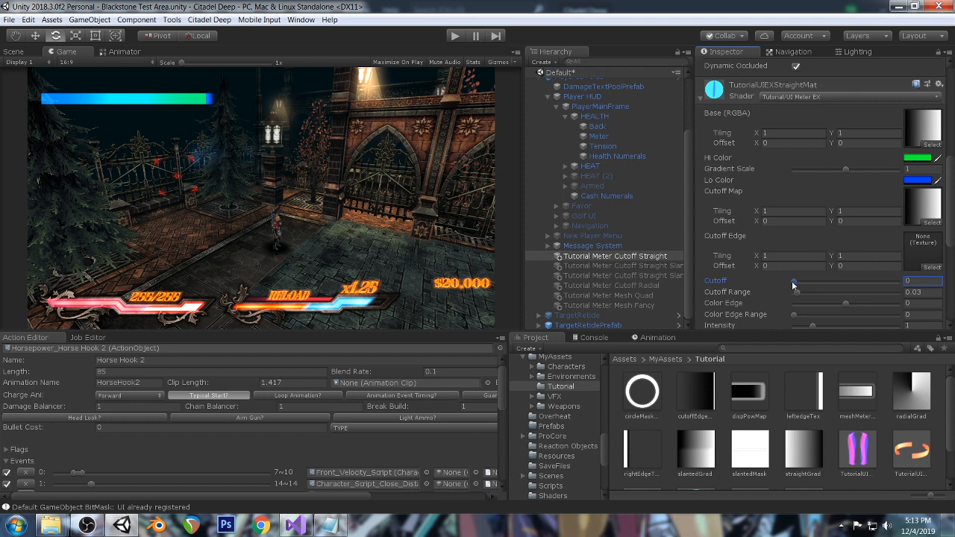
left_click_drag(792, 284, 869, 280)
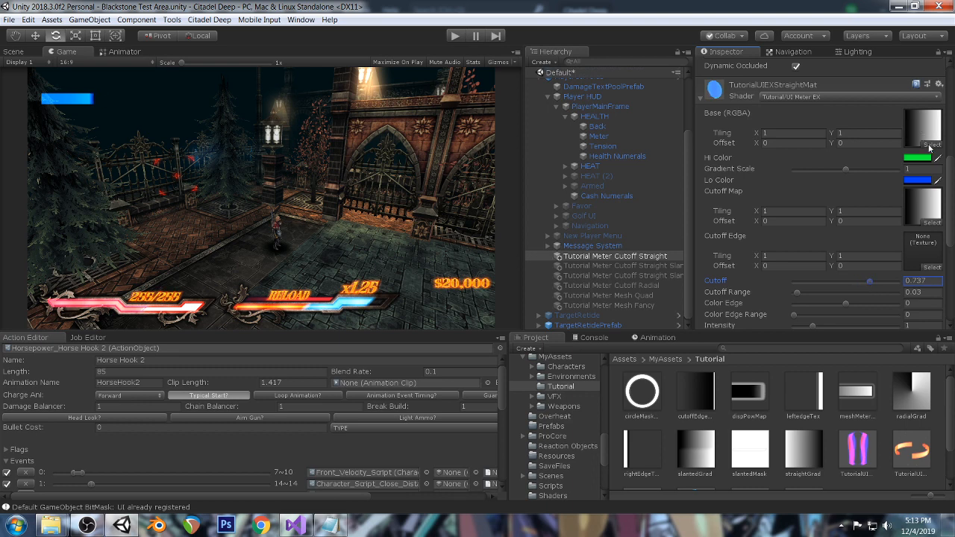
Try the slantedMask texture as the material's Base map with Cutoff at 0.314, and undo both changes.
left_click_drag(740, 453, 927, 125)
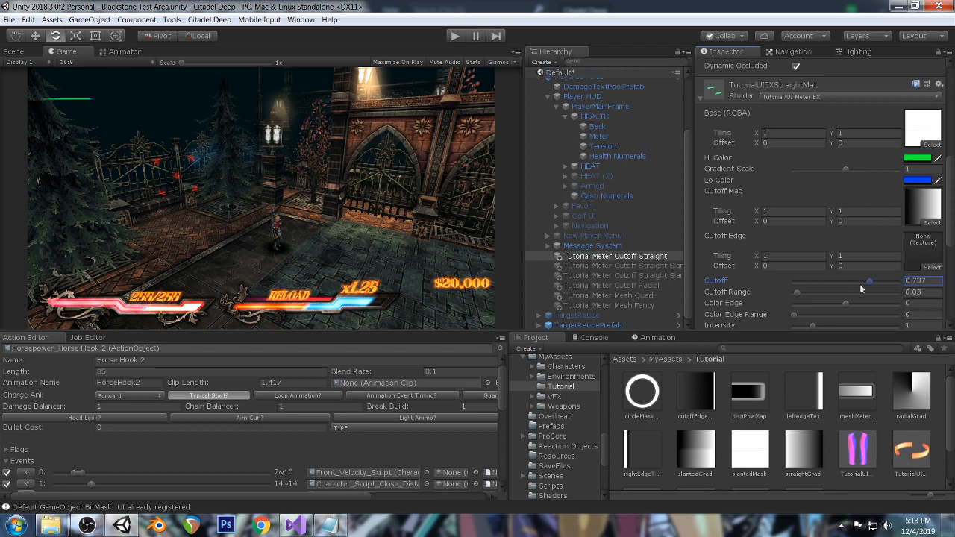
left_click_drag(870, 283, 826, 281)
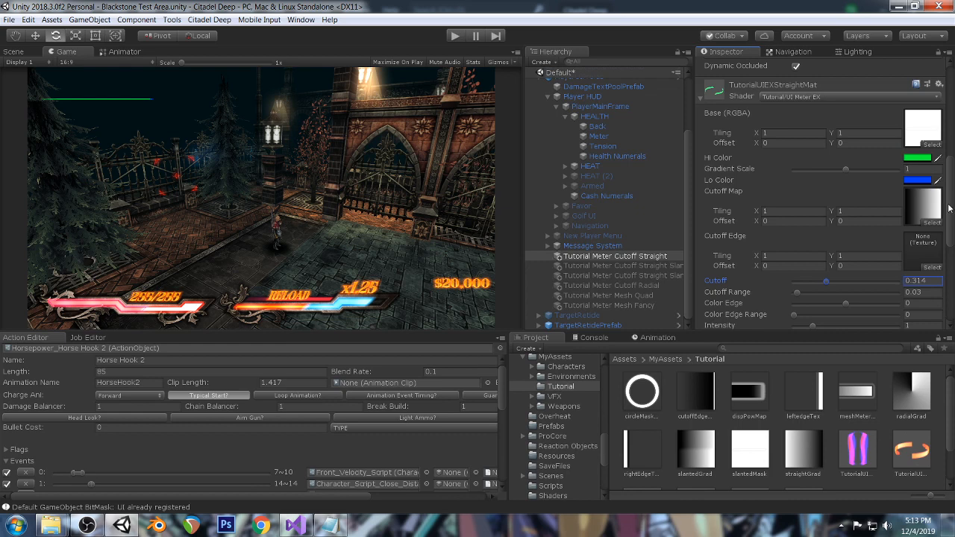
key("ctrl+z")
key("ctrl+z")
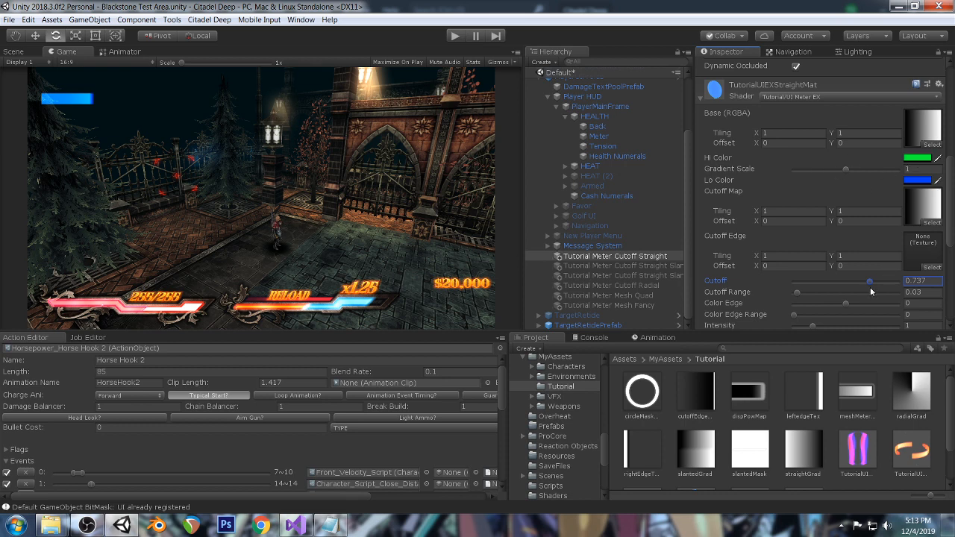
Vary the straight meter's Cutoff through 0.236 and 0.472 to 0.194.
left_click_drag(868, 281, 818, 282)
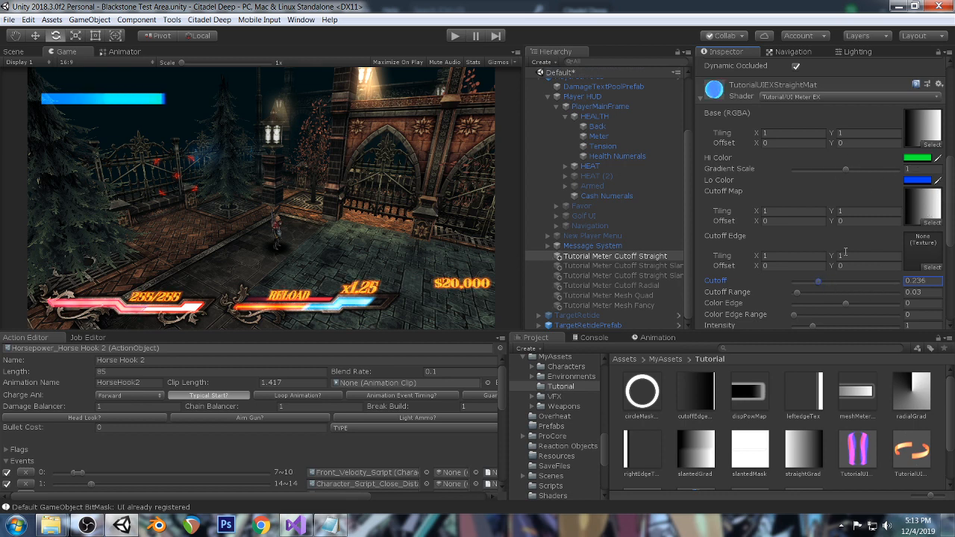
left_click_drag(820, 283, 843, 283)
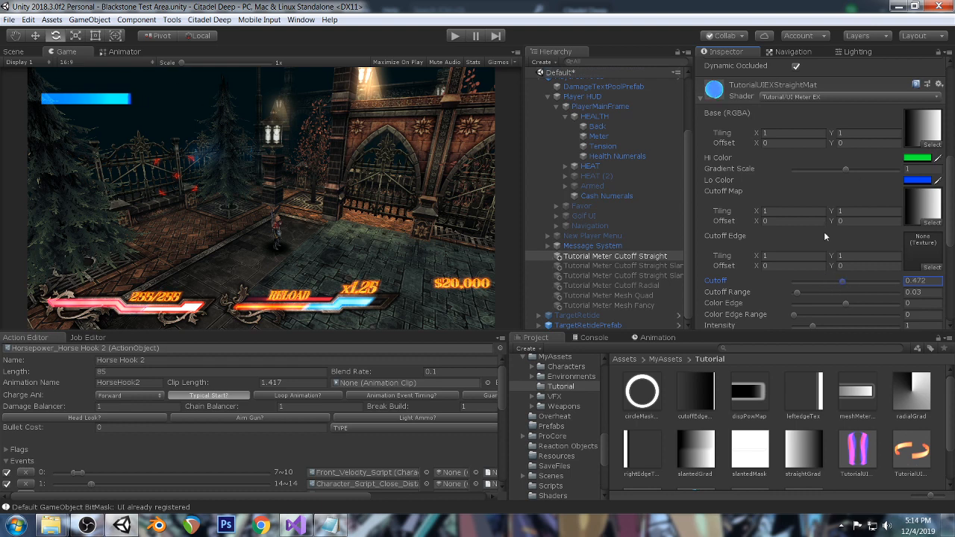
left_click(296, 526)
left_click(122, 526)
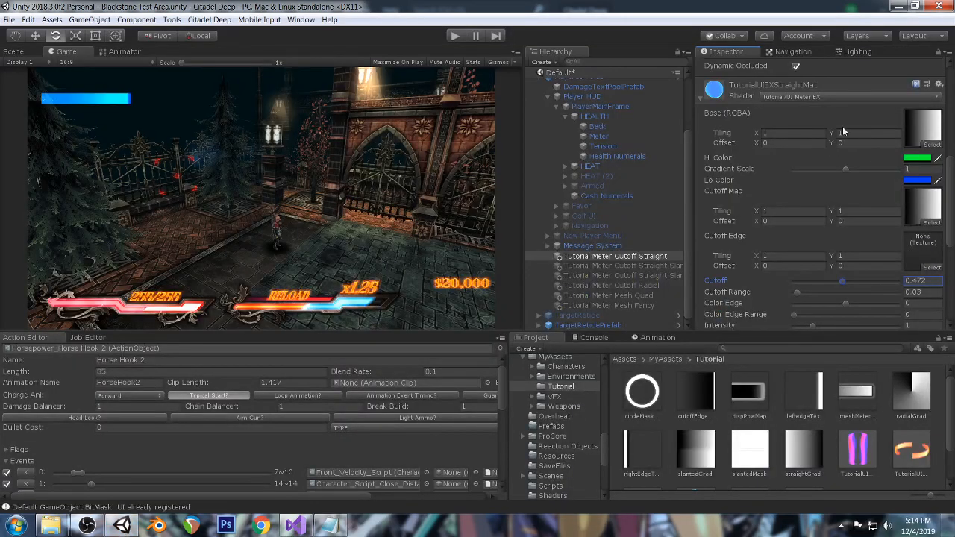
left_click_drag(843, 282, 815, 259)
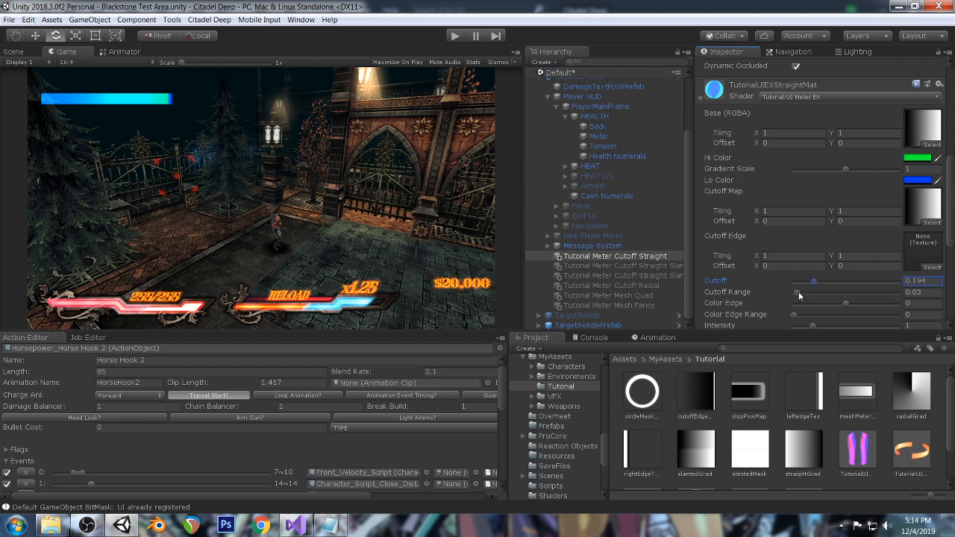
Test Cutoff Range at 0, 0.006 and 0.09 on the straight meter, with Cutoff moved to 0.623.
left_click_drag(799, 292, 793, 295)
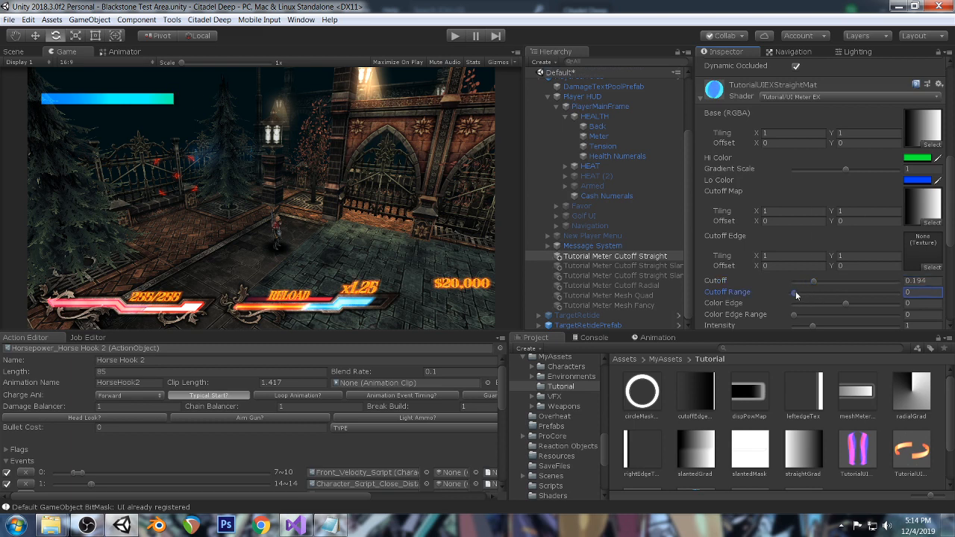
left_click_drag(796, 295, 858, 282)
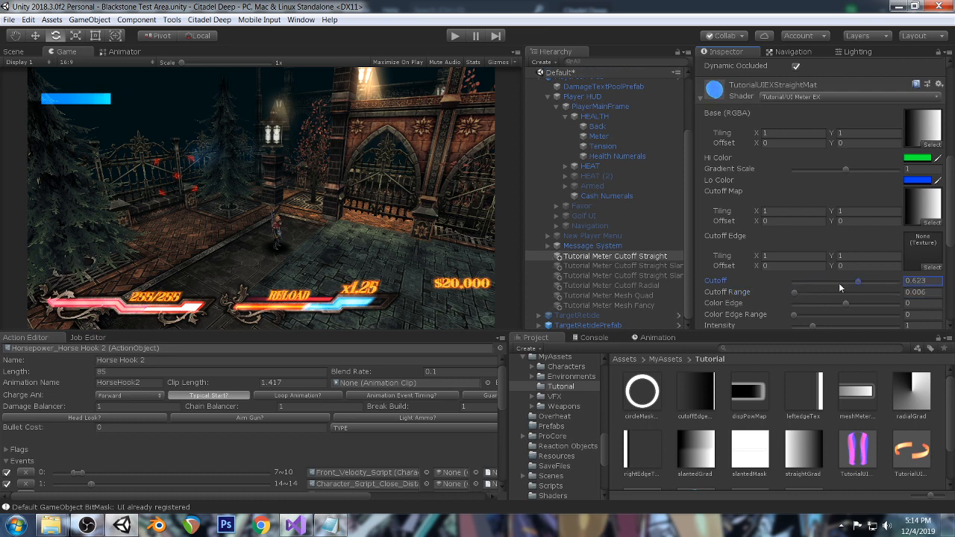
left_click_drag(797, 293, 805, 297)
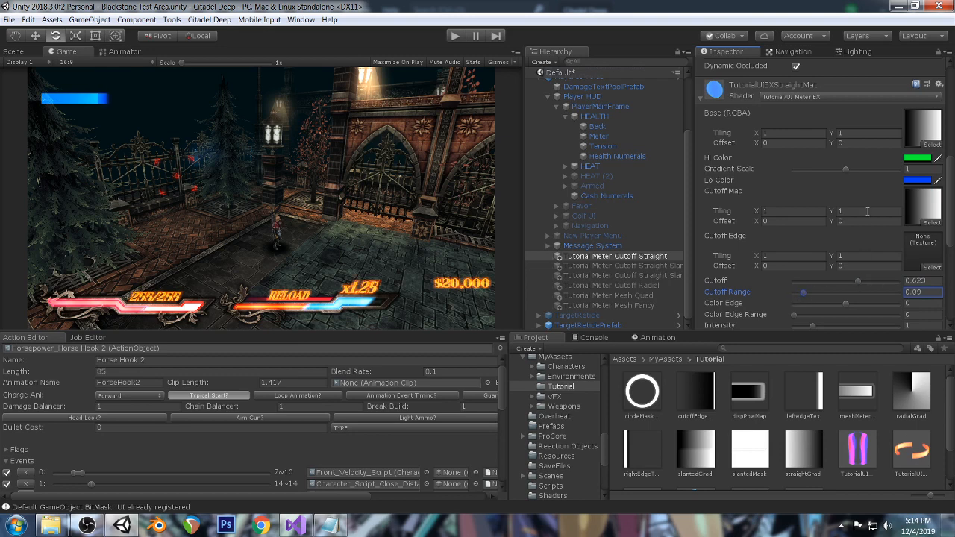
Set the straight meter's Cutoff to 0.242 and its Cutoff Range to 0.013.
scroll(866, 210, "down", 4)
scroll(867, 211, "up", 2)
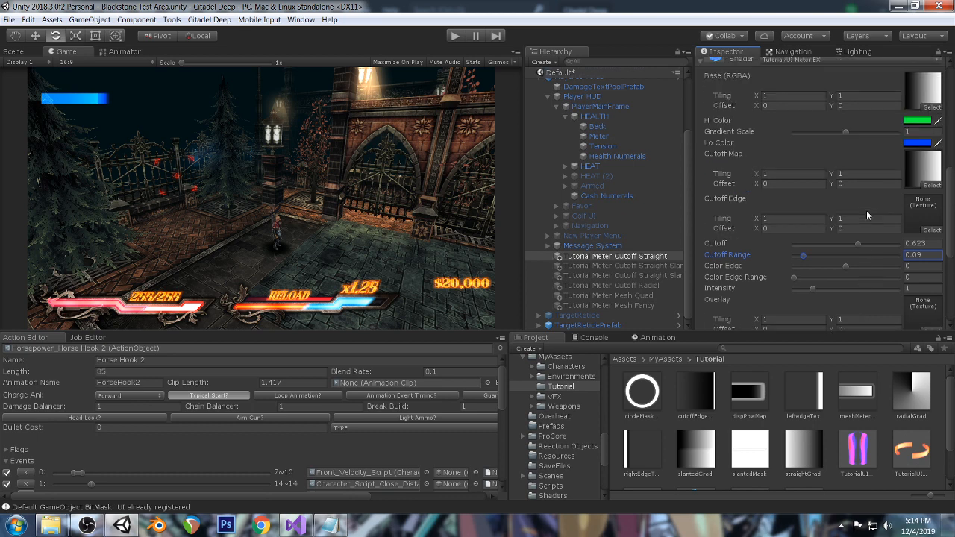
left_click_drag(857, 246, 796, 263)
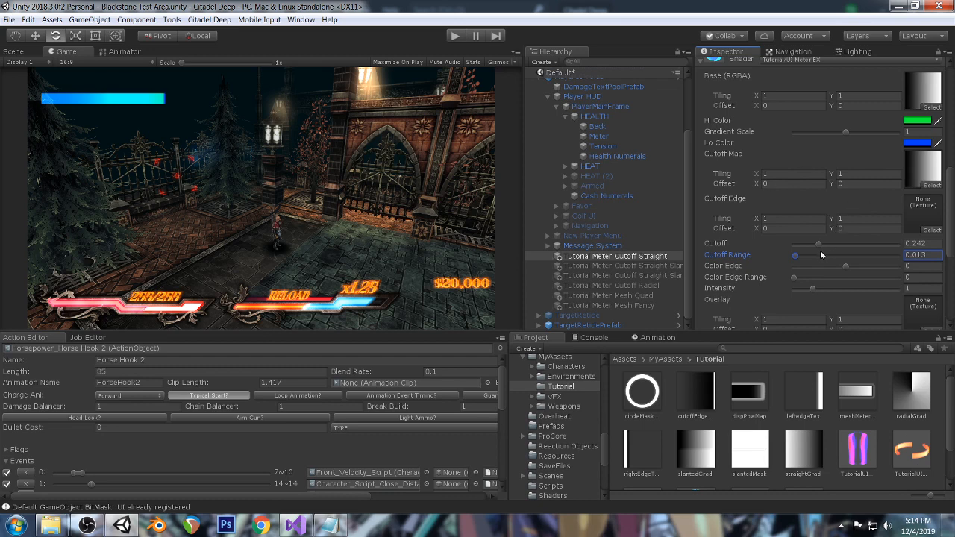
Lower the straight meter's Cutoff through 0.224 and 0.152 down to 0.
mouse_move(819, 244)
left_mouse_down()
mouse_move(898, 236)
mouse_move(809, 246)
mouse_move(792, 262)
mouse_move(873, 255)
mouse_move(790, 272)
mouse_move(839, 272)
mouse_move(818, 274)
left_mouse_up()
scroll(894, 203, "down", 6)
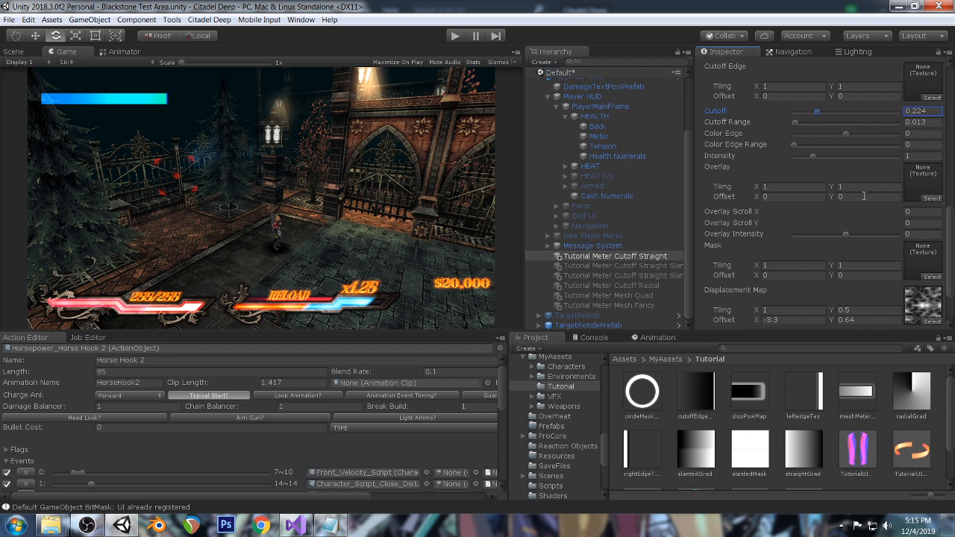
scroll(864, 197, "up", 10)
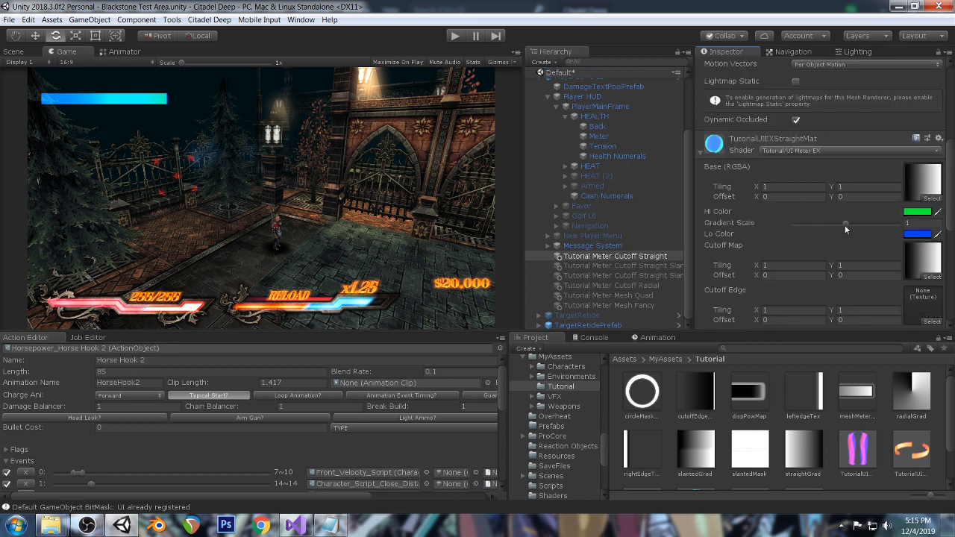
scroll(845, 224, "down", 5)
mouse_move(819, 224)
left_mouse_down()
mouse_move(792, 232)
mouse_move(814, 237)
left_mouse_up()
scroll(854, 214, "down", 3)
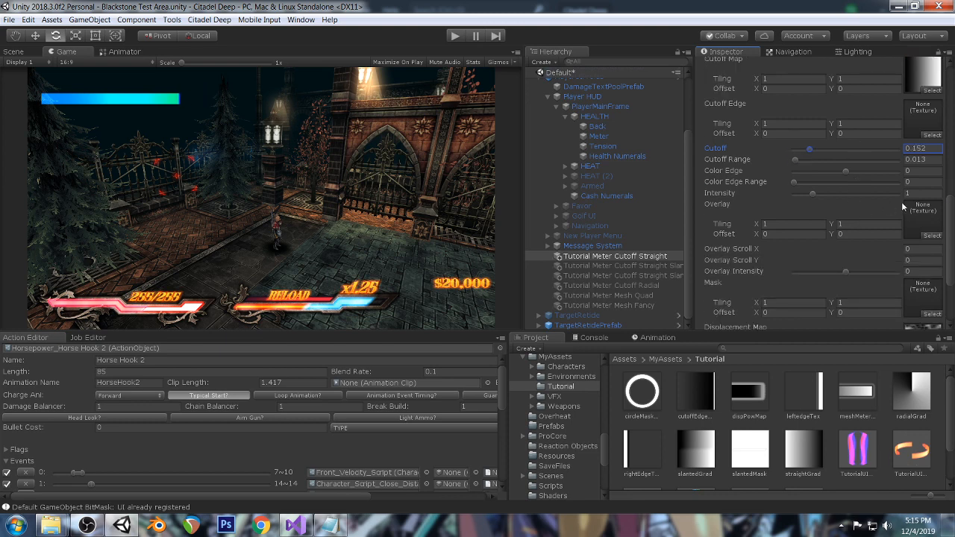
left_click_drag(811, 150, 752, 154)
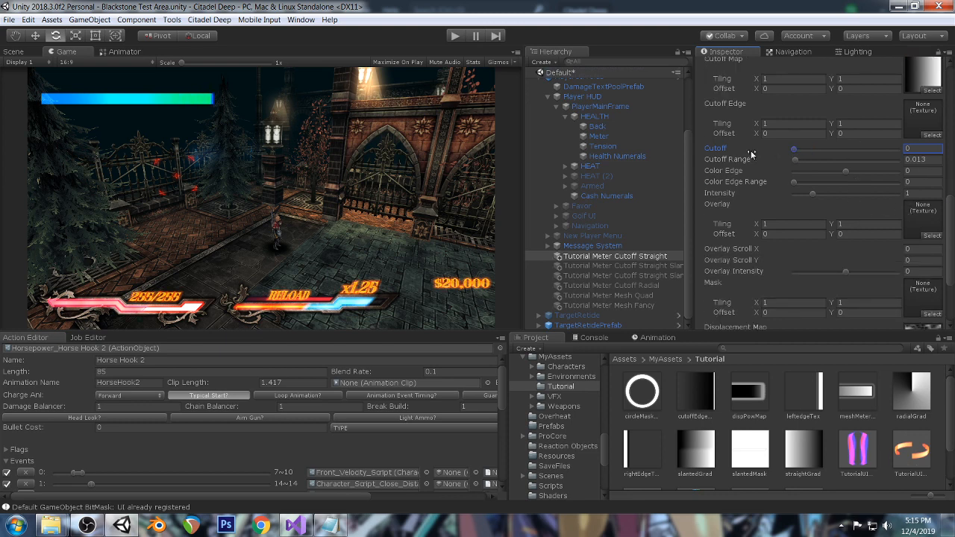
Activate both Tutorial Meter Cutoff Straight Slanted objects together.
left_click(661, 266)
left_click(656, 275, "shift")
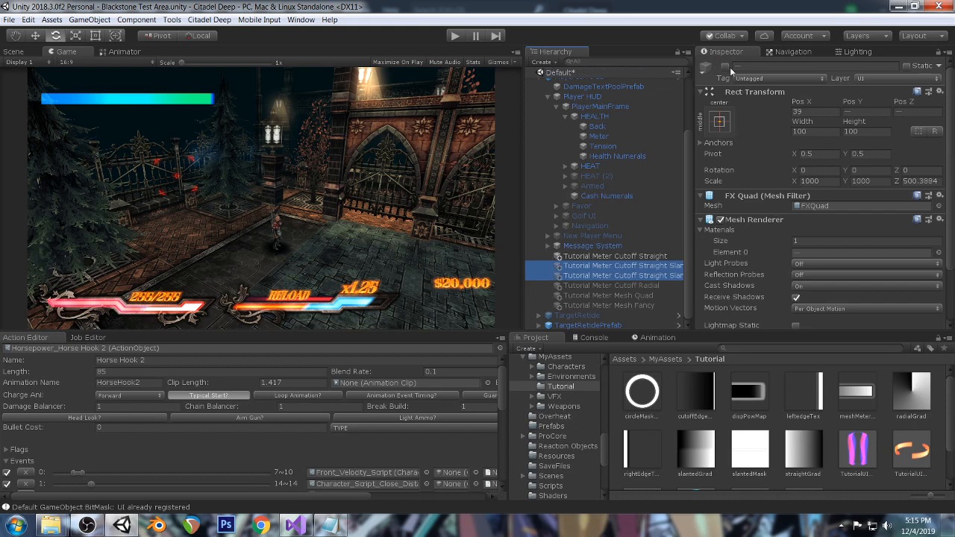
left_click(725, 66)
Inspect the material of Tutorial Meter Cutoff Straight Slanted (1) and locate its Mask texture in the project.
left_click(625, 266)
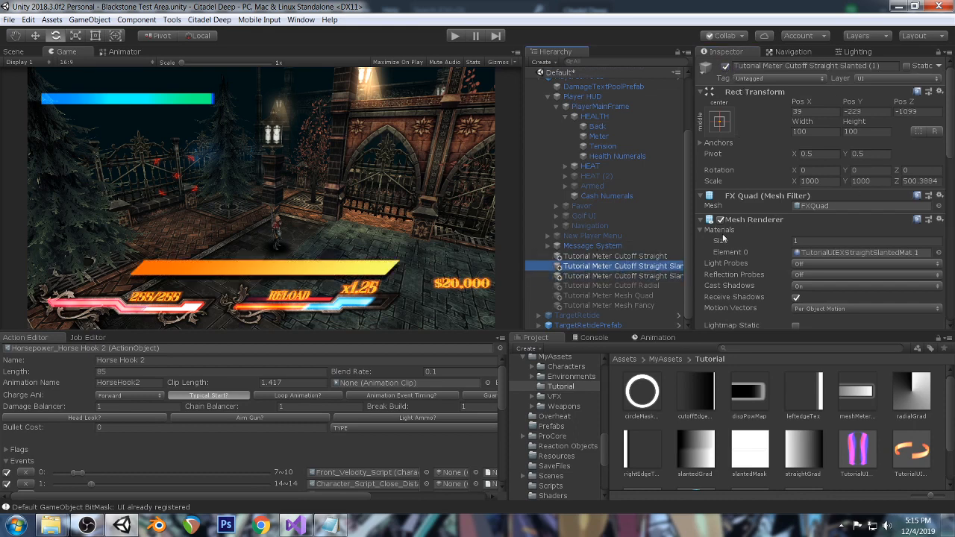
scroll(825, 198, "down", 7)
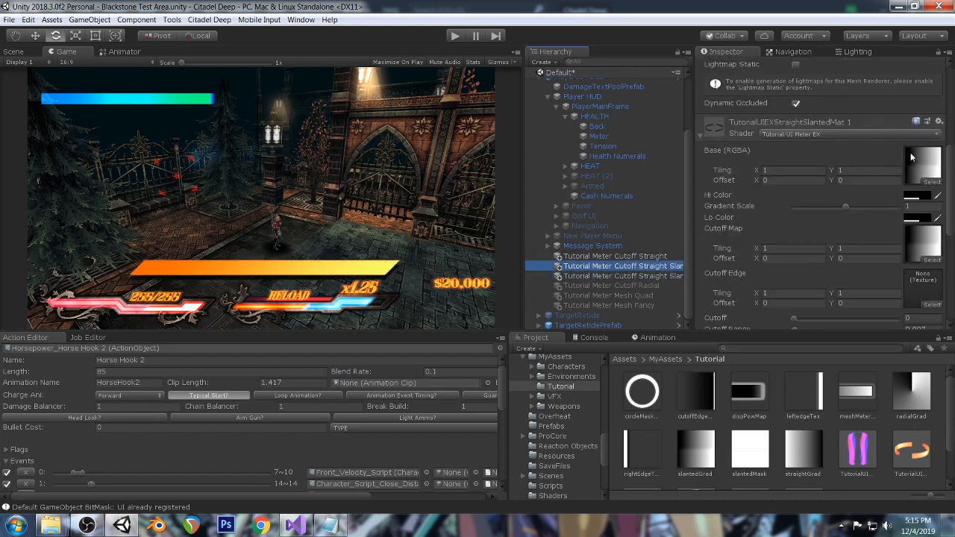
scroll(864, 243, "down", 5)
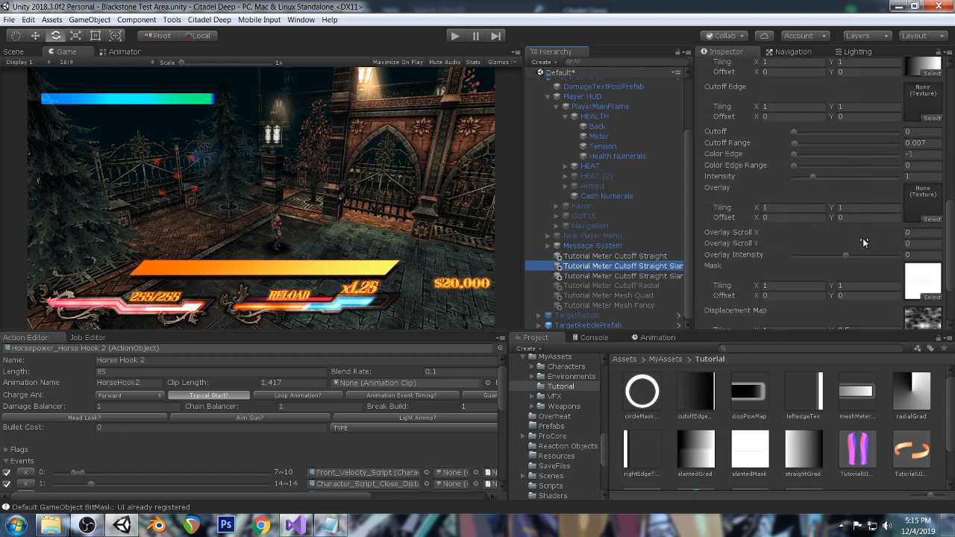
left_click(926, 283)
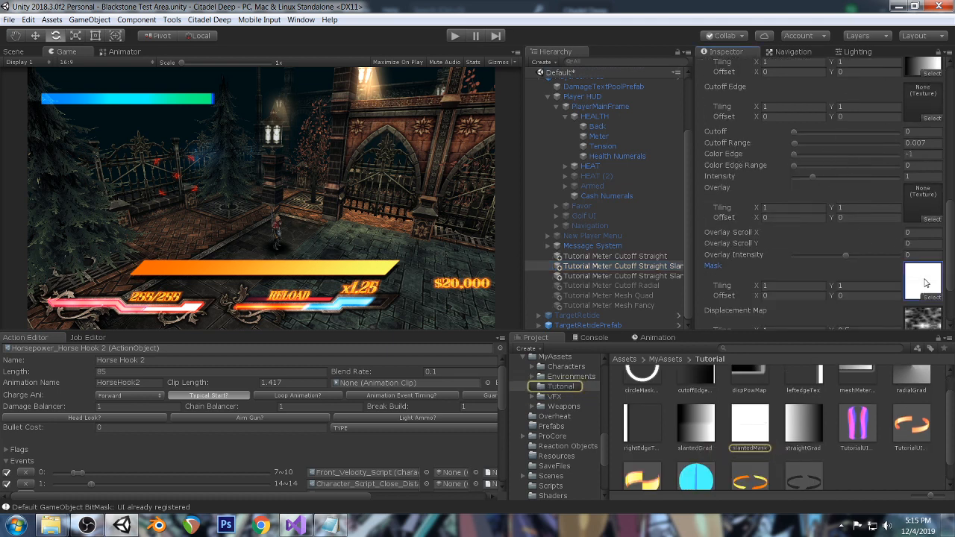
Enable Alpha Is Transparency in the slantedMask texture's import settings and apply the change.
left_click(750, 429)
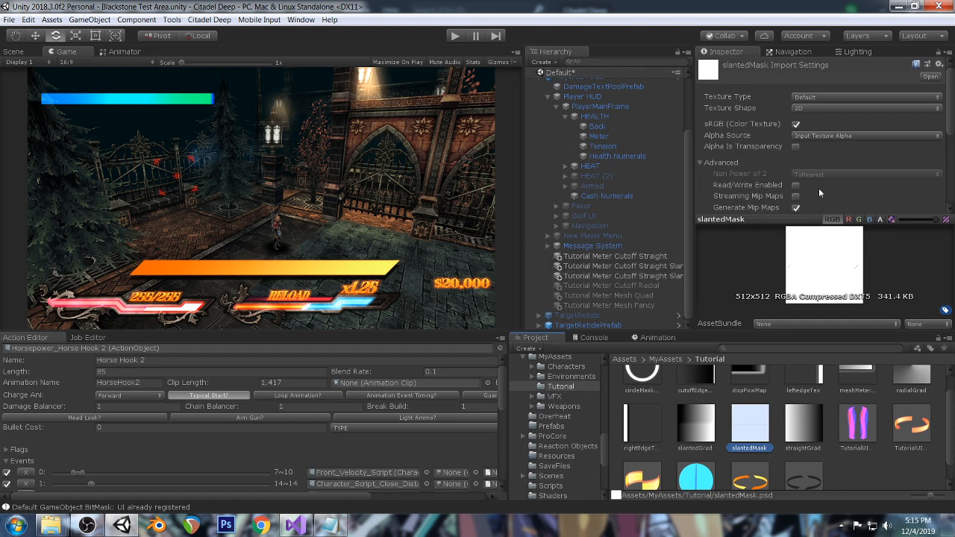
scroll(830, 194, "down", 3)
scroll(831, 175, "down", 3)
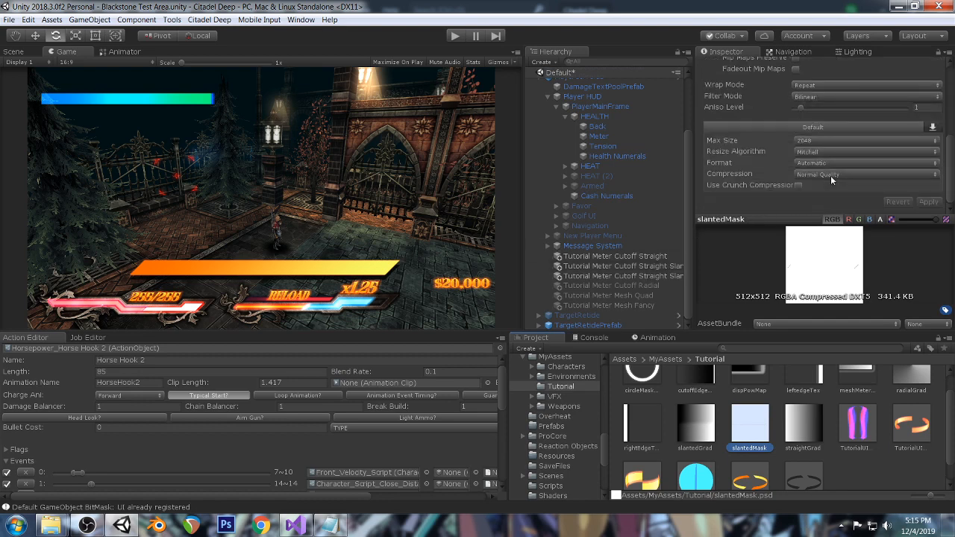
scroll(830, 175, "up", 6)
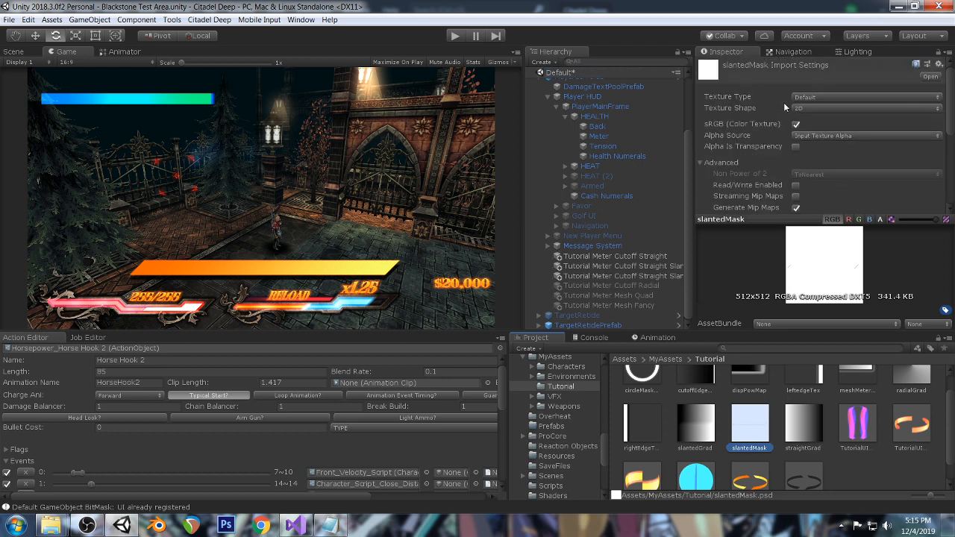
left_click(795, 147)
scroll(813, 149, "down", 6)
left_click(928, 202)
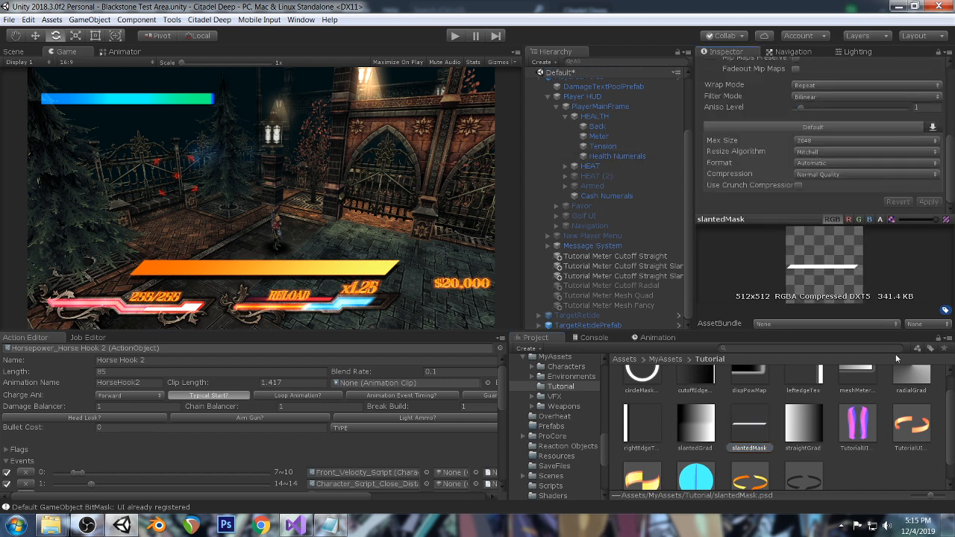
Select both slanted meter materials in the Tutorial folder together and look through their cutoff, overlay and intensity settings.
left_click(636, 274, "shift")
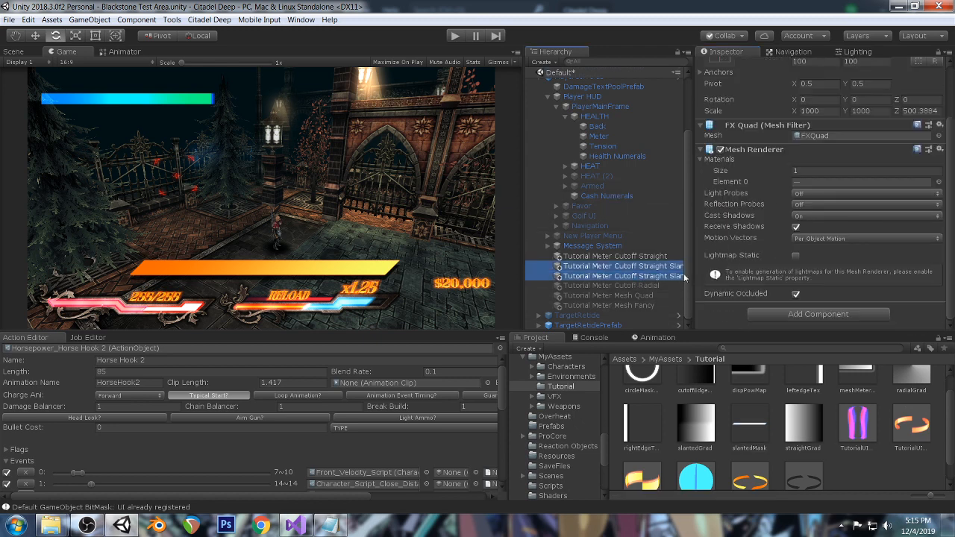
scroll(782, 463, "down", 1)
left_click(749, 457)
left_click(804, 457, "ctrl")
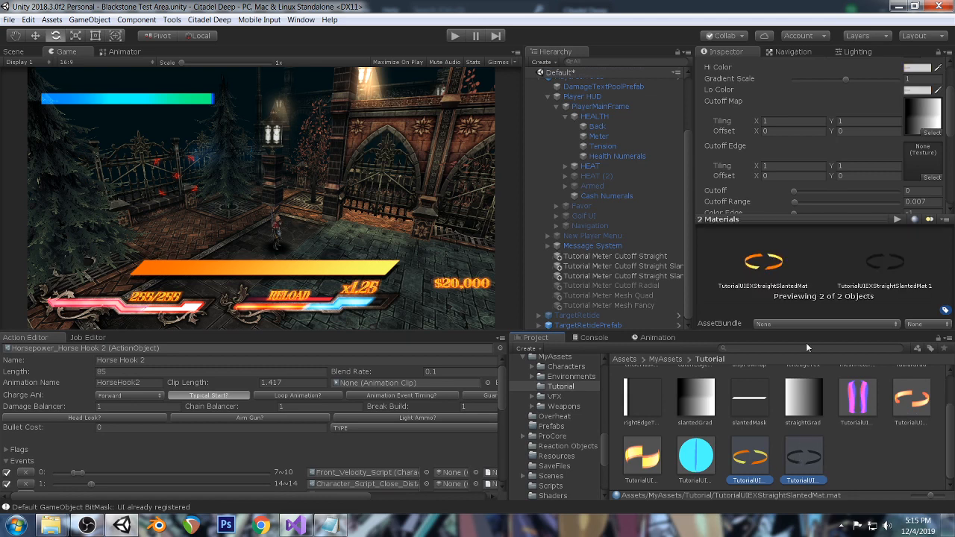
scroll(812, 106, "down", 3)
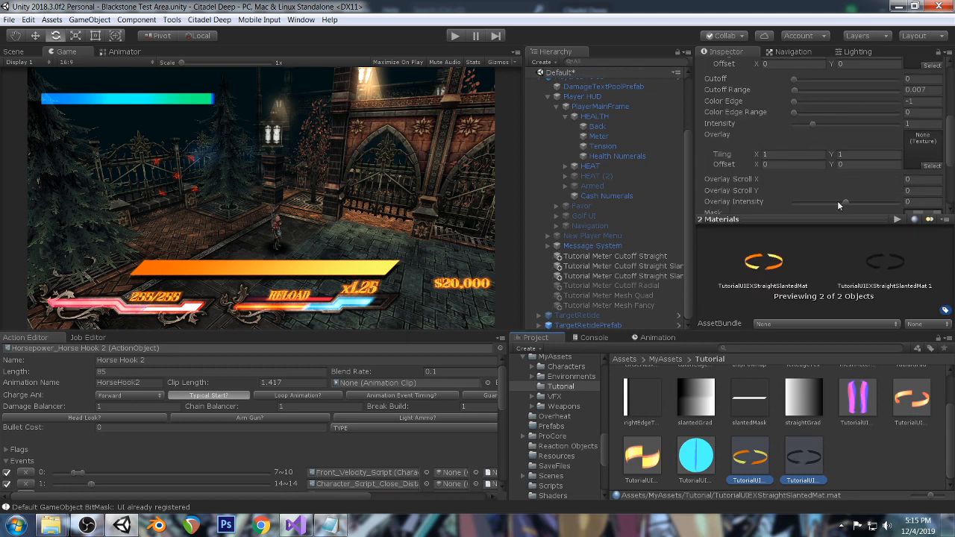
scroll(837, 153, "up", 3)
scroll(816, 132, "down", 2)
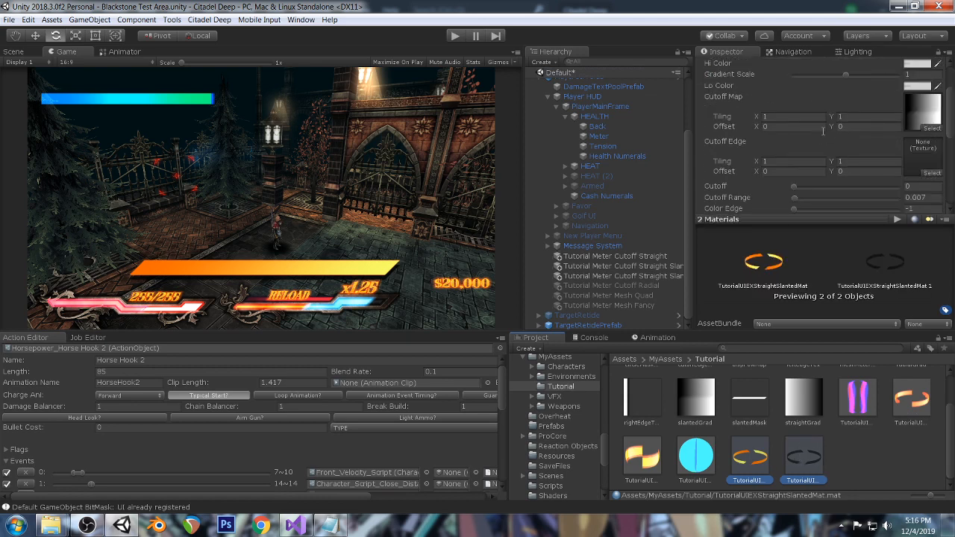
Raise the Cutoff of the TutorialUIEXStraightSlantedMat material to 0.169.
left_click(750, 456)
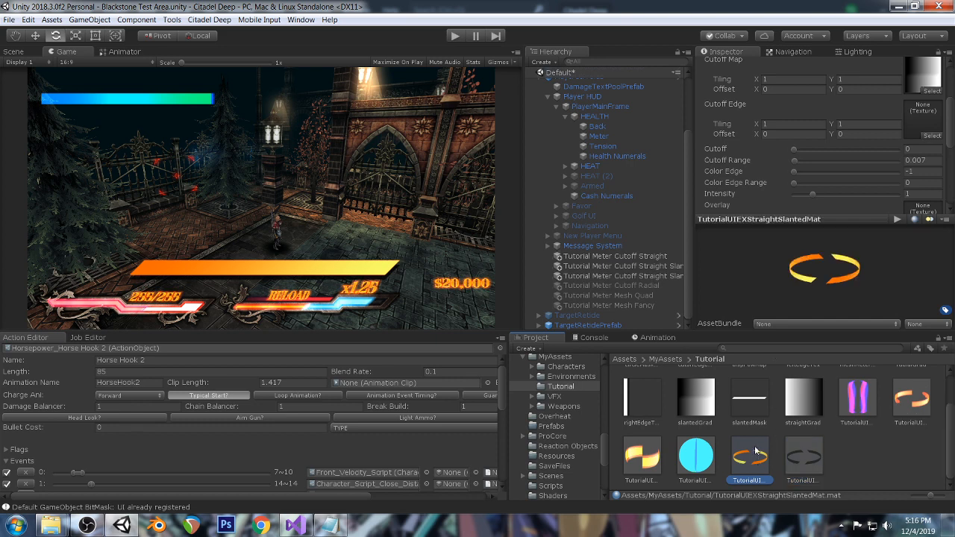
left_click_drag(796, 151, 797, 153)
mouse_move(804, 153)
left_mouse_down()
mouse_move(795, 153)
mouse_move(863, 148)
mouse_move(809, 165)
left_mouse_up()
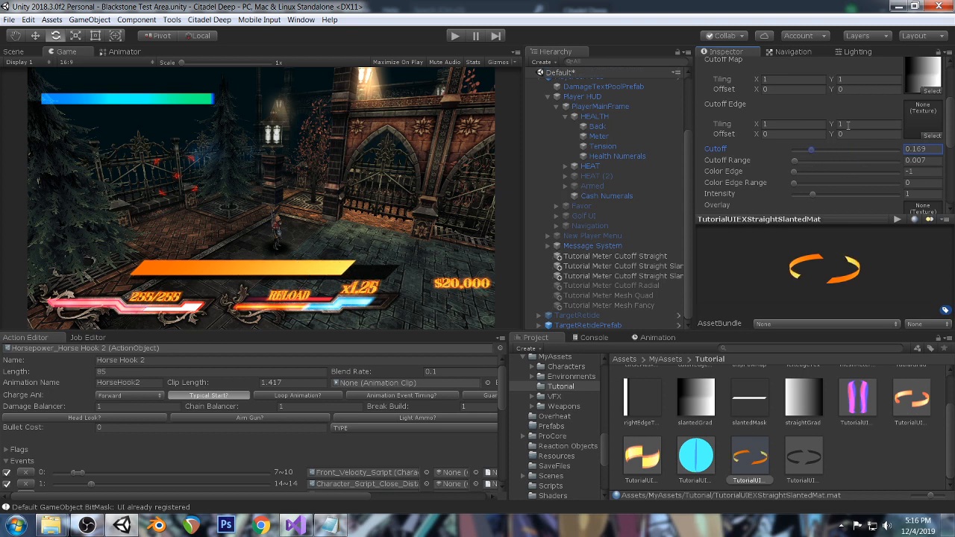
Locate the slanted material's Base (RGBA) texture and open its slantedGrad.psd source in Photoshop.
scroll(869, 73, "up", 5)
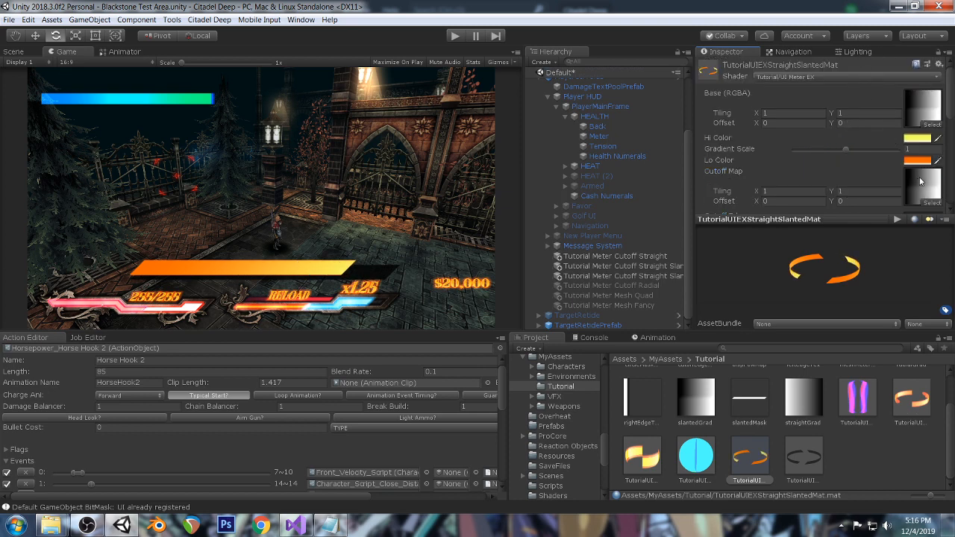
double_click(925, 106)
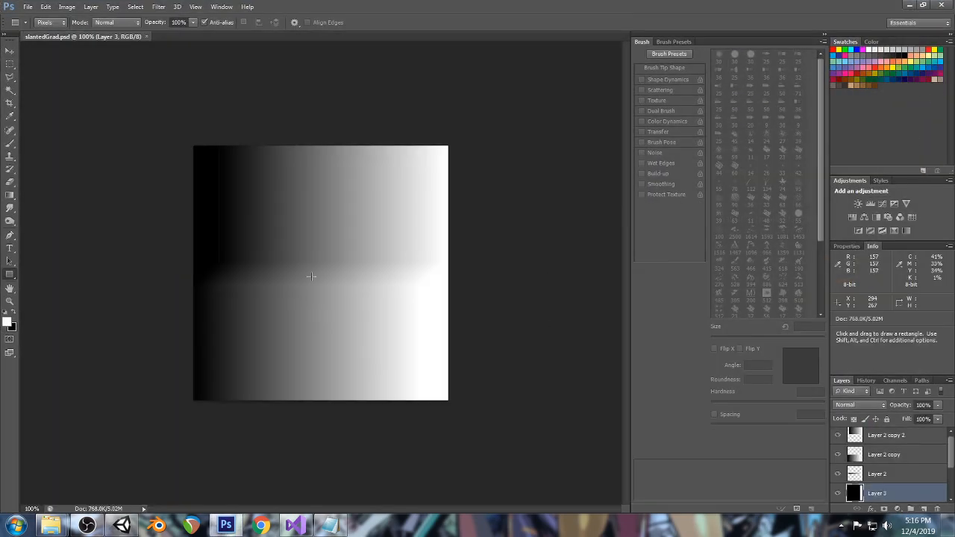
scroll(908, 476, "up", 1)
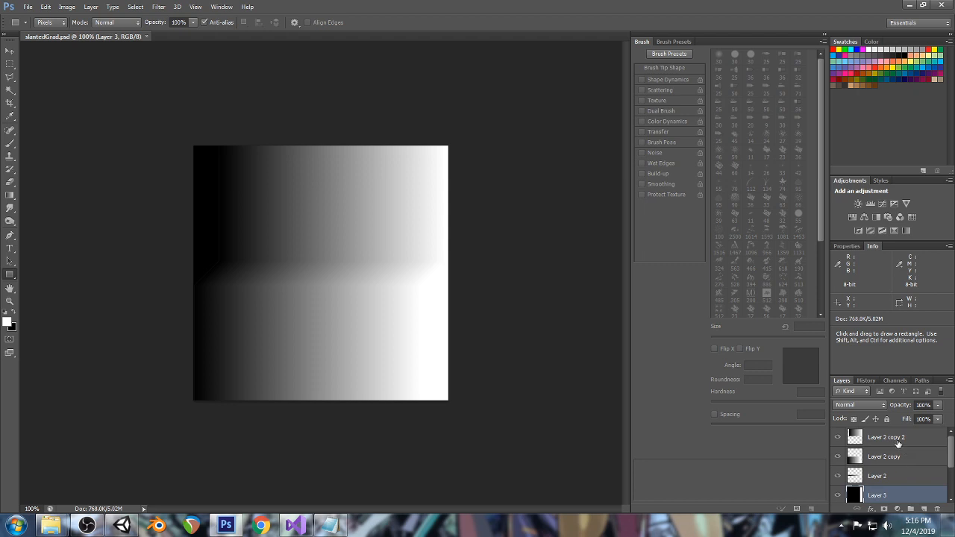
Hide Layer 2 copy, Layer 2 copy 2, Layer 3 and the Background so only Layer 2's slanted gradient shows.
left_click(895, 476)
left_click(837, 457)
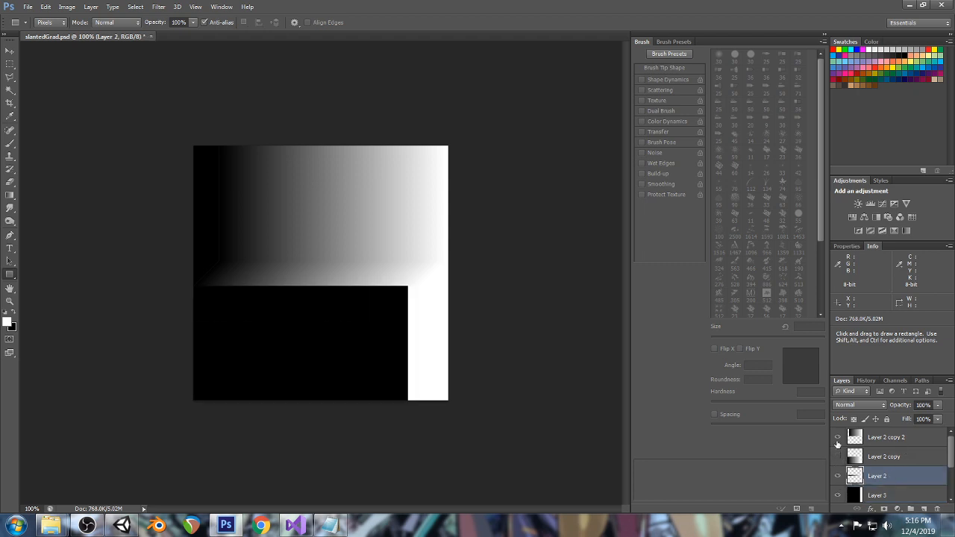
left_click(838, 439)
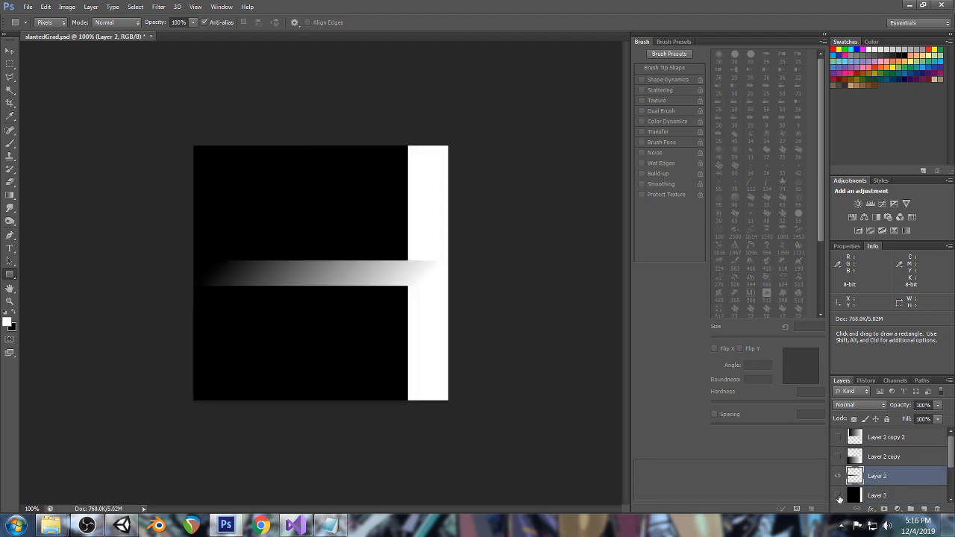
left_click(838, 496)
left_click(877, 494)
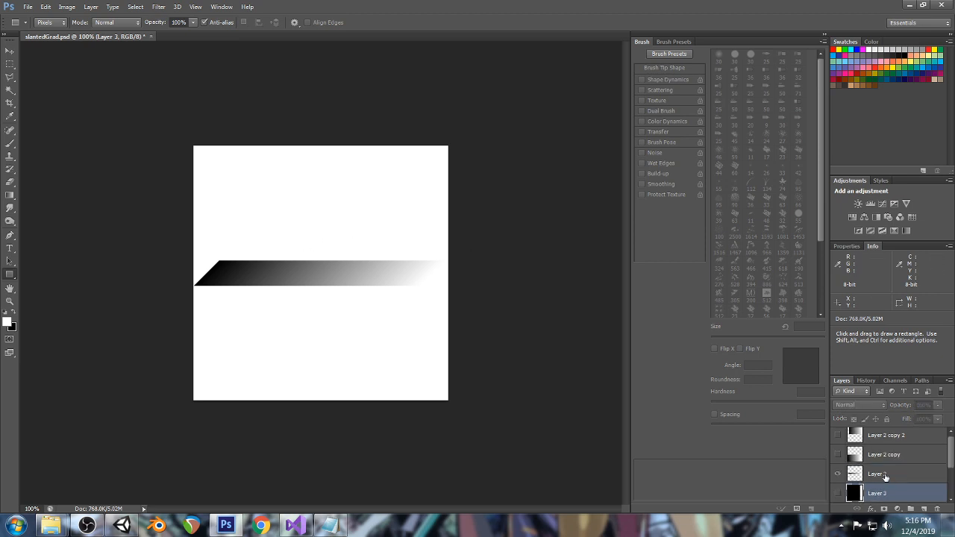
scroll(885, 477, "down", 3)
left_click(838, 495)
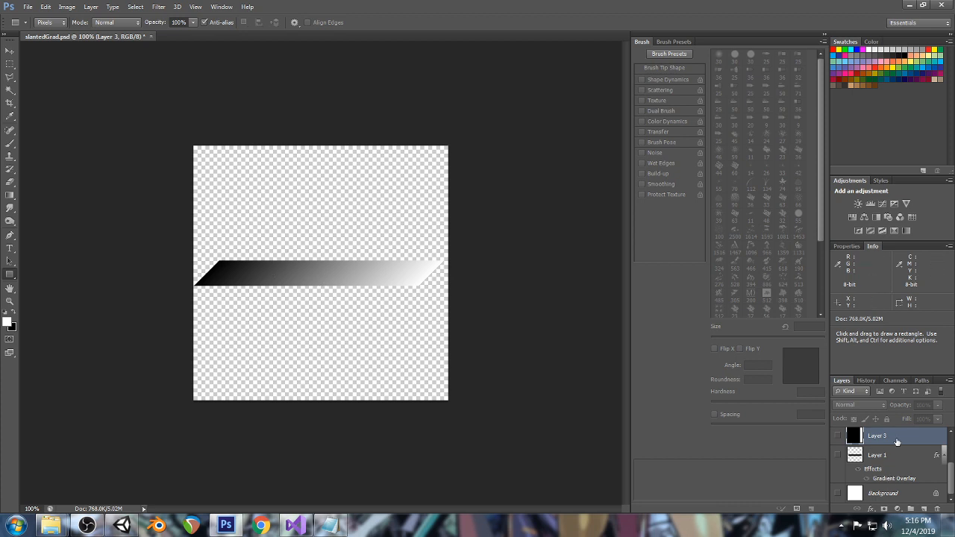
Show Layer 1 and isolate its straight gradient bar by hiding every other layer.
left_click(893, 456)
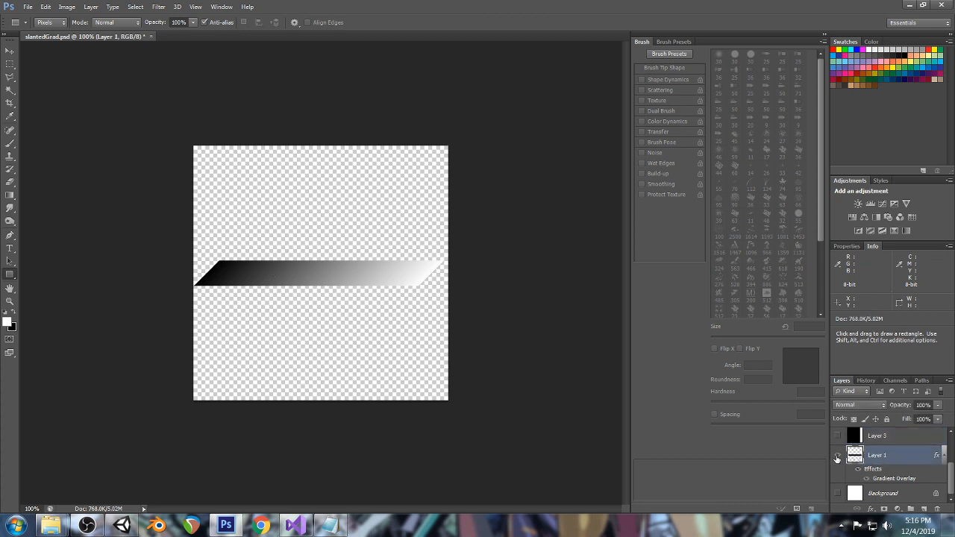
left_click(838, 457)
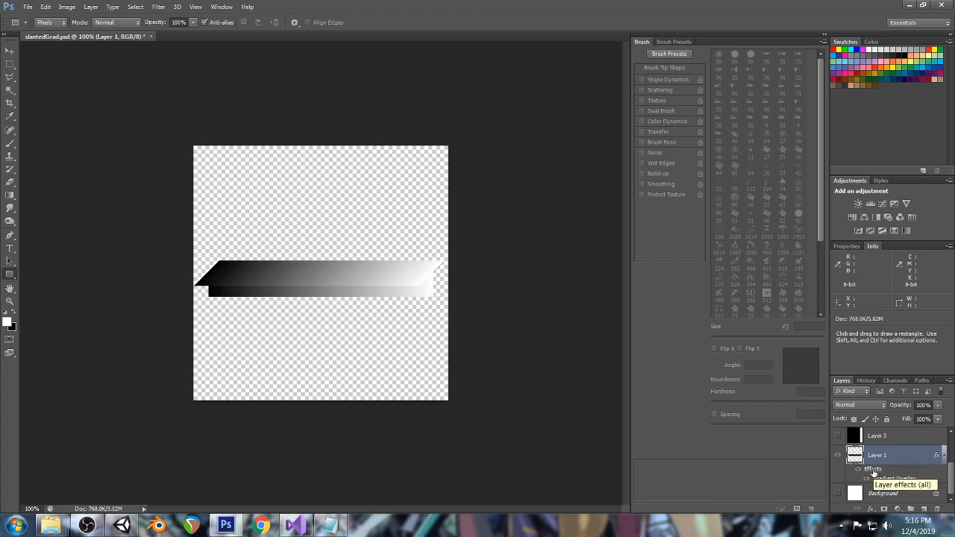
left_click(837, 456, "alt")
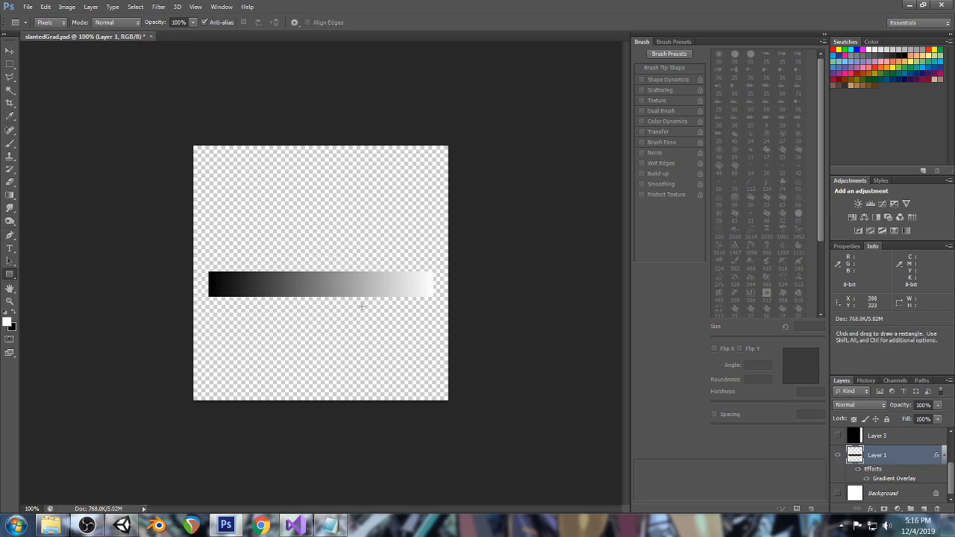
Inspect Layer 1's Gradient Overlay gradient and try out its Smoothness, keeping the black-to-white gradient at 0% smoothness.
double_click(888, 479)
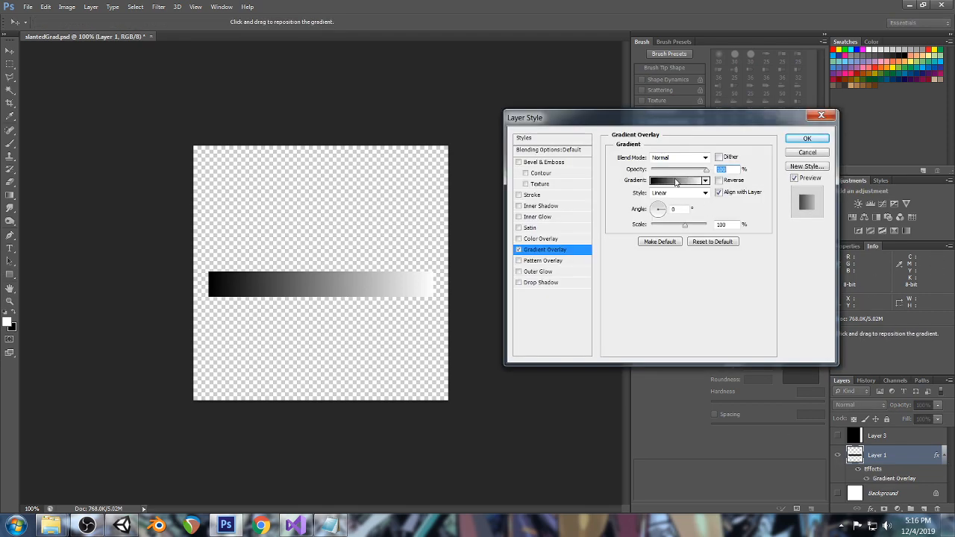
left_click(694, 182)
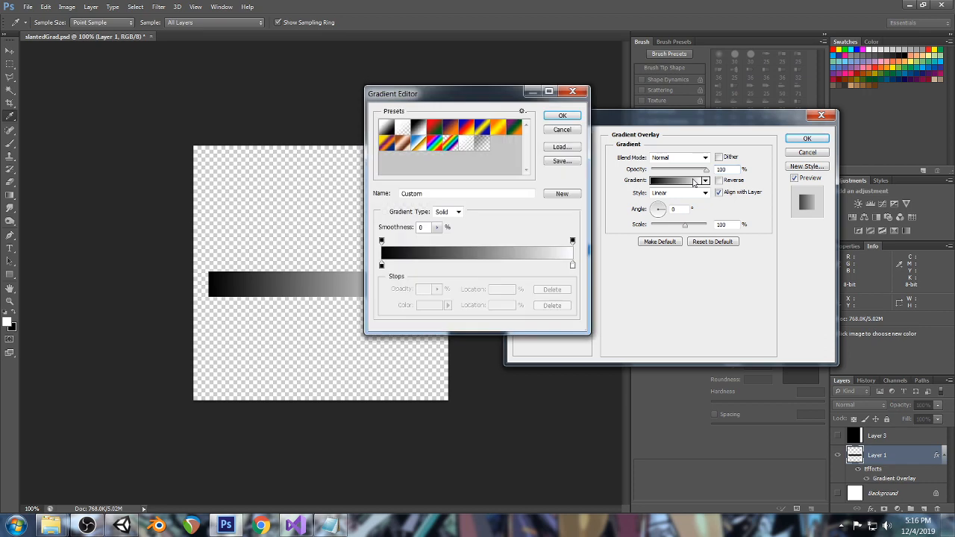
left_click(436, 229)
left_click_drag(436, 241, 490, 241)
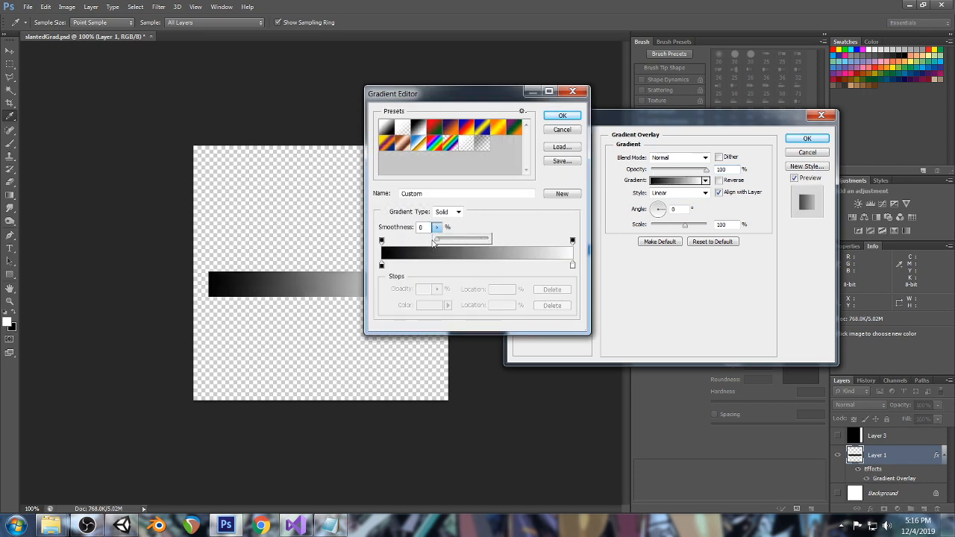
left_click_drag(488, 241, 437, 241)
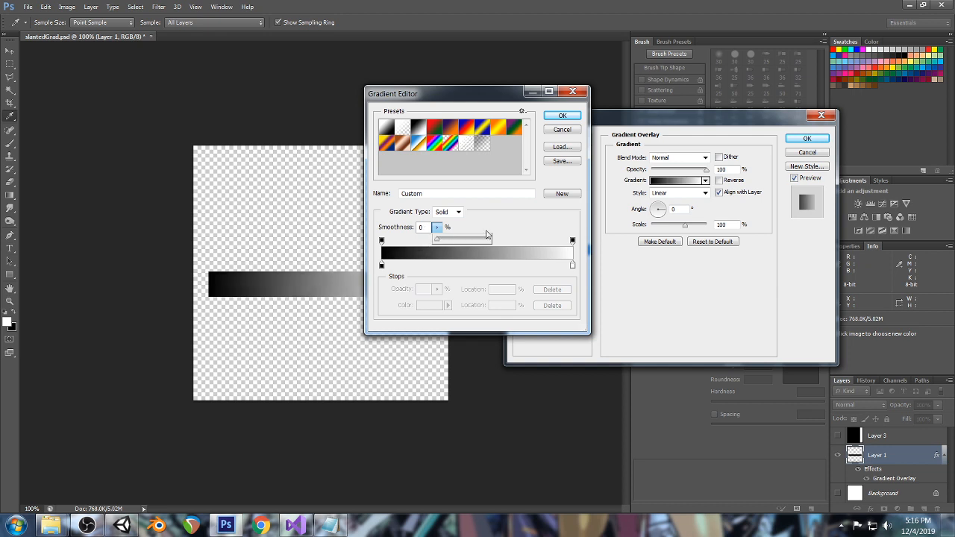
left_click(575, 133)
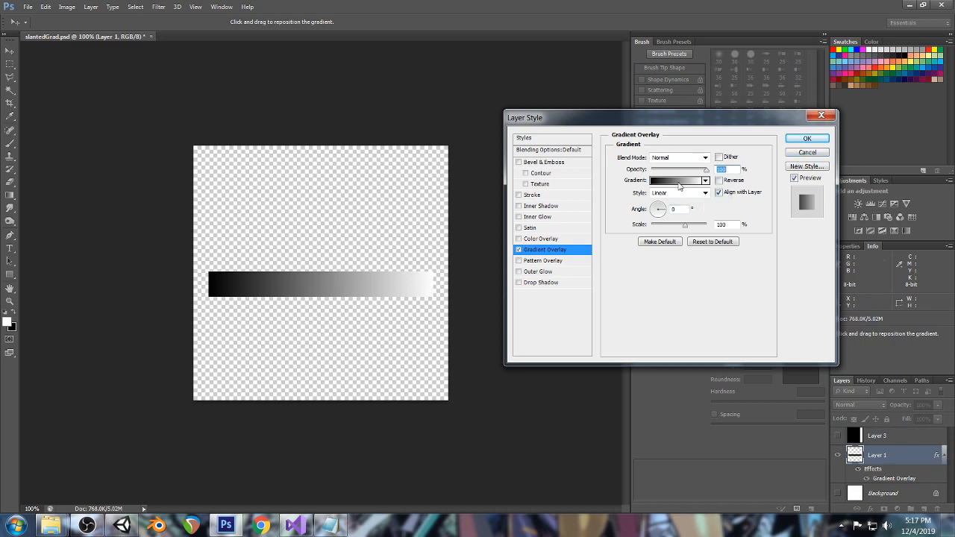
left_click(679, 180)
left_click(560, 118)
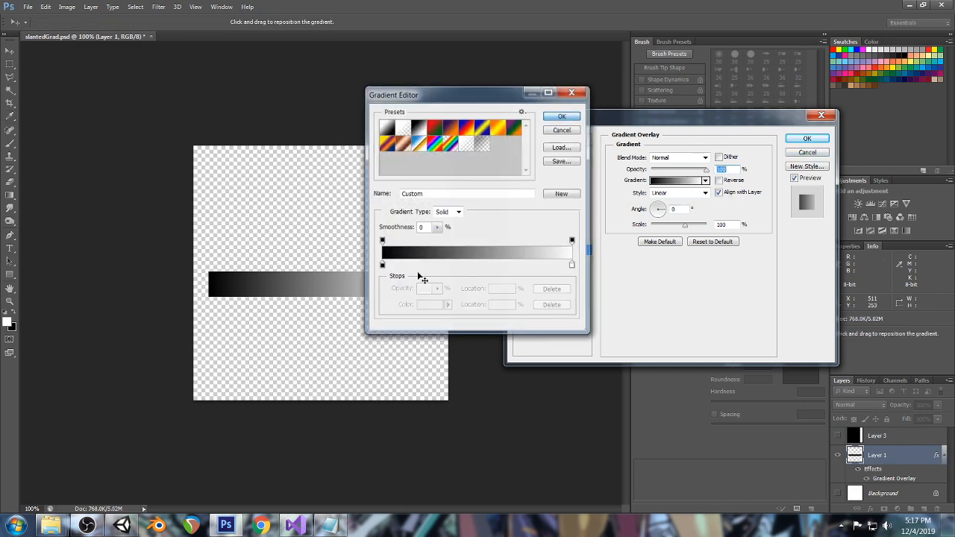
left_click(821, 140)
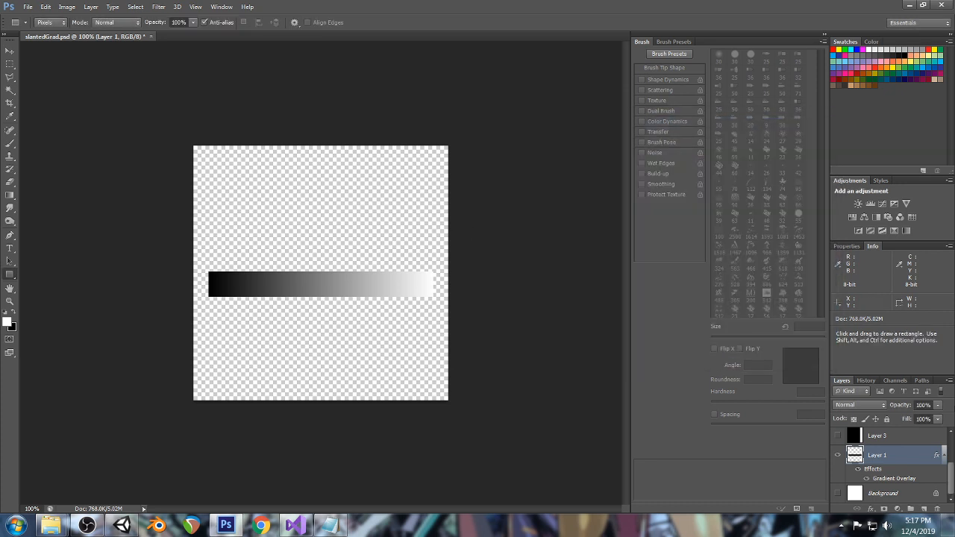
Load Layer 1's gradient bar as a selection and put a flattened copy of it on a new layer above.
left_click(858, 459, "ctrl")
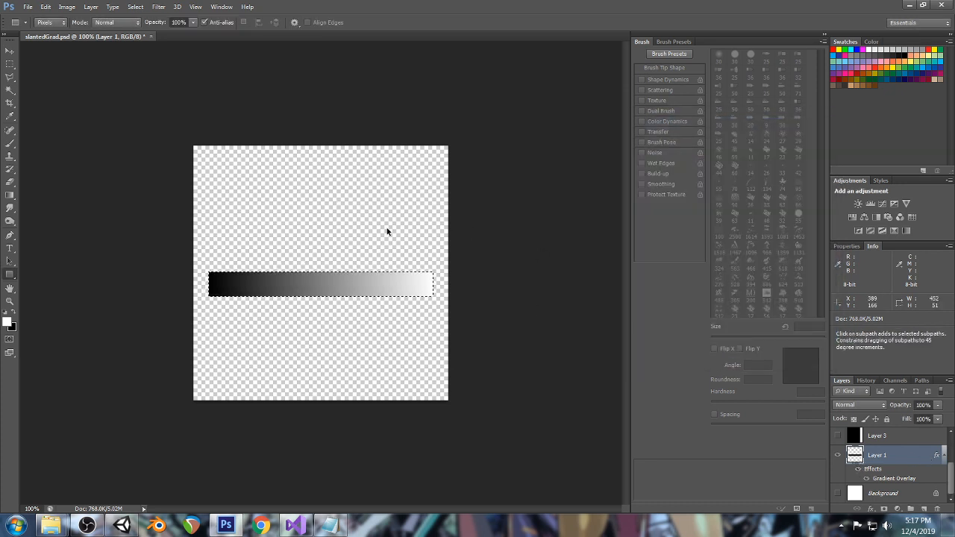
key("ctrl+shift+alt+n")
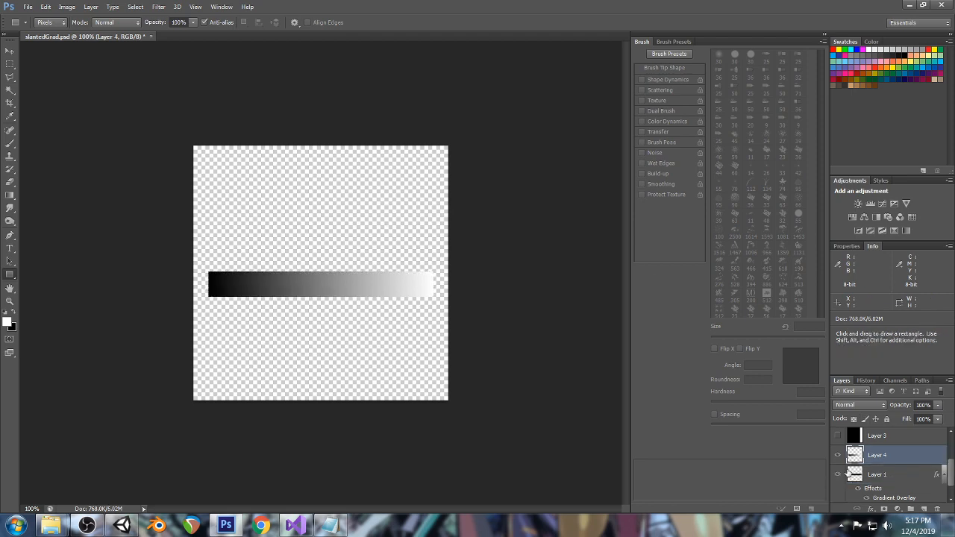
Hide the copied bar and try a -45° angle with 150% scale on Layer 1's Gradient Overlay.
left_click(837, 454)
double_click(878, 497)
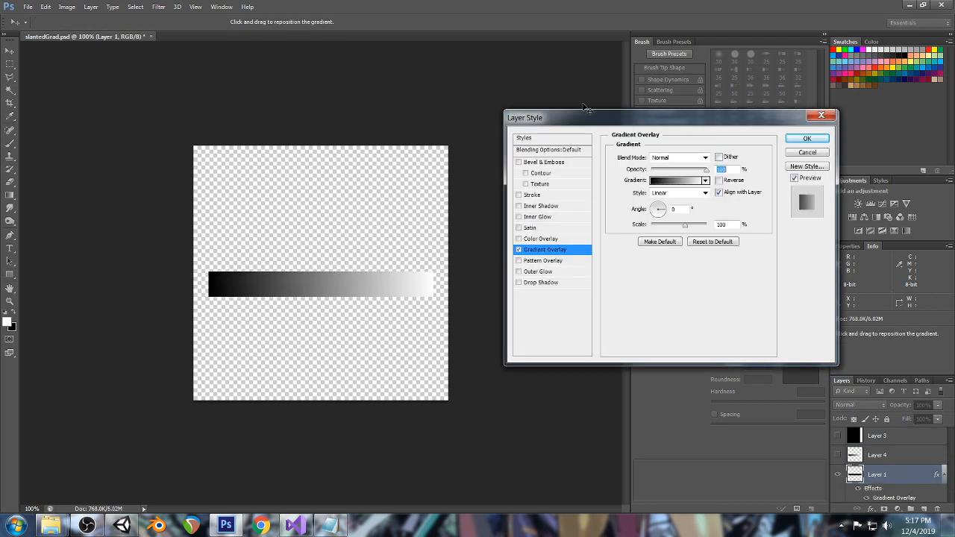
left_click_drag(663, 214, 670, 222)
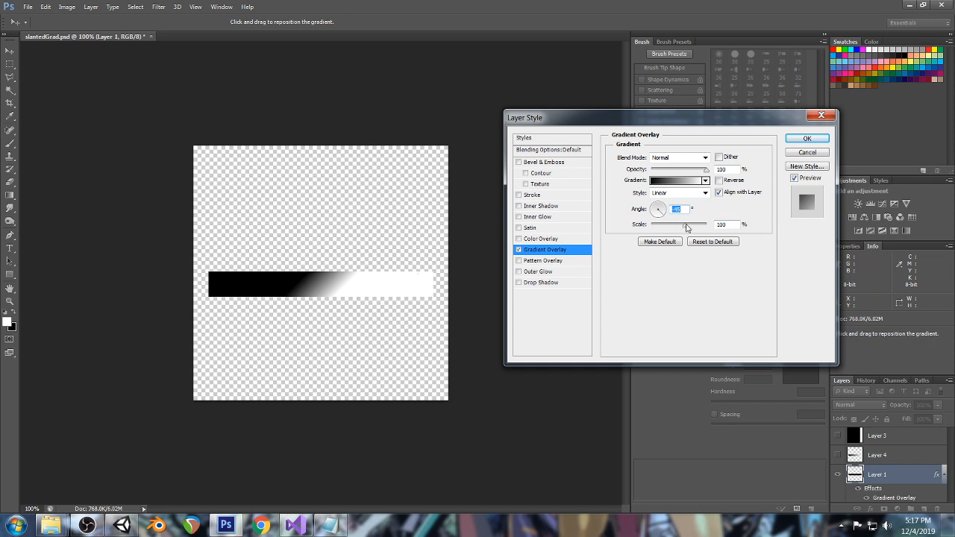
left_click_drag(685, 226, 722, 224)
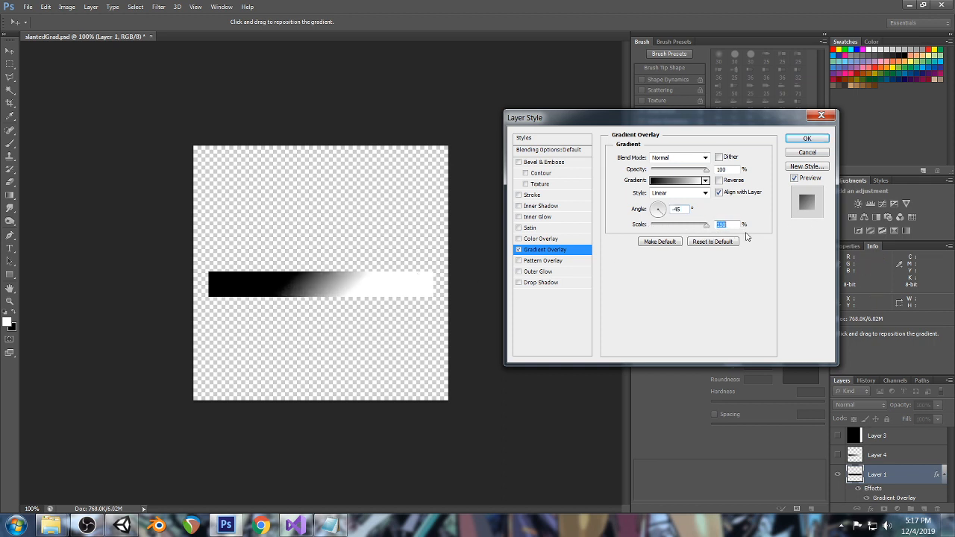
left_click(808, 154)
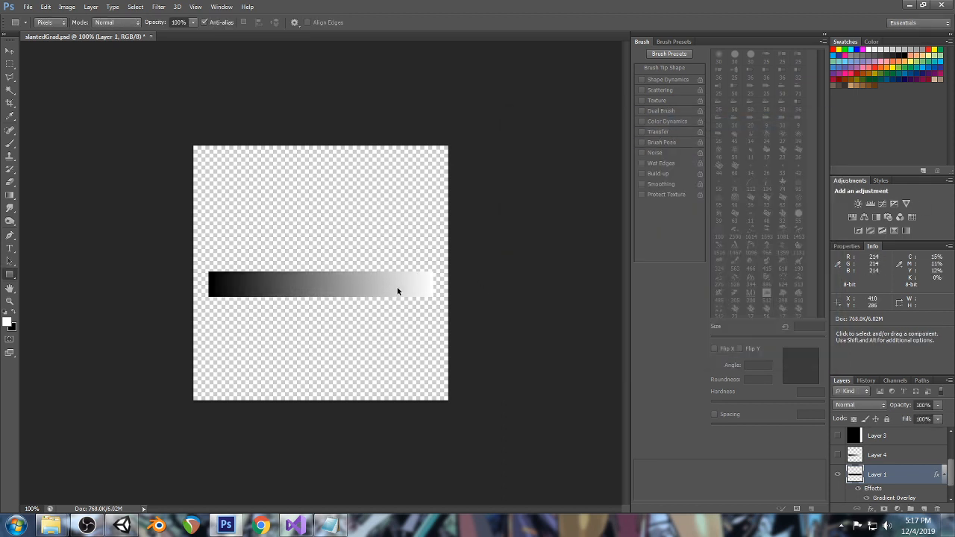
Step back through the history to the point where the copied gradient bar is visible and selected.
key("ctrl+alt+z")
key("ctrl+alt+z")
key("ctrl+alt+z")
key("ctrl+shift+z")
key("ctrl+shift+z")
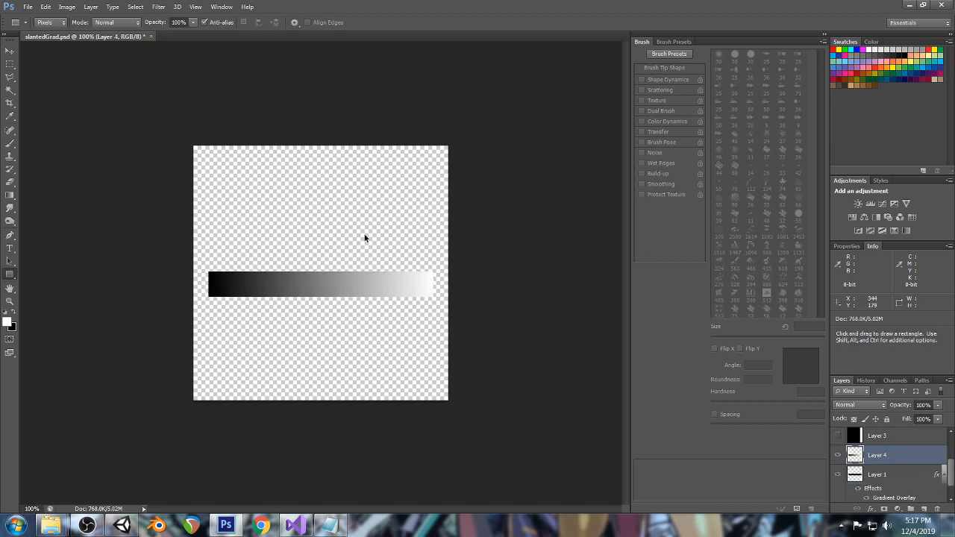
Move the copied gradient bar just above the original, skew it horizontally by -45°, and apply the transform.
left_click(10, 50)
left_click_drag(294, 286, 296, 249, "alt")
key("ctrl+t")
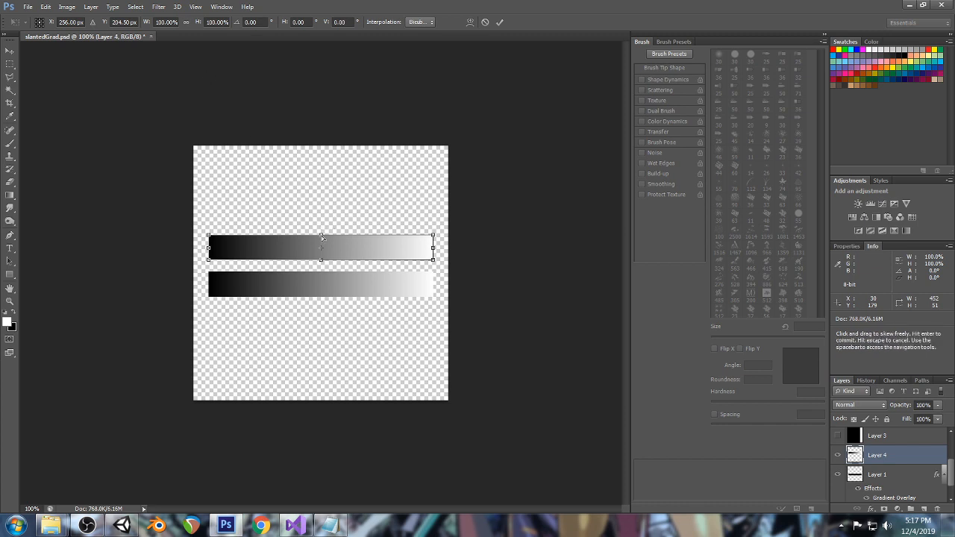
left_click_drag(322, 238, 326, 238, "ctrl")
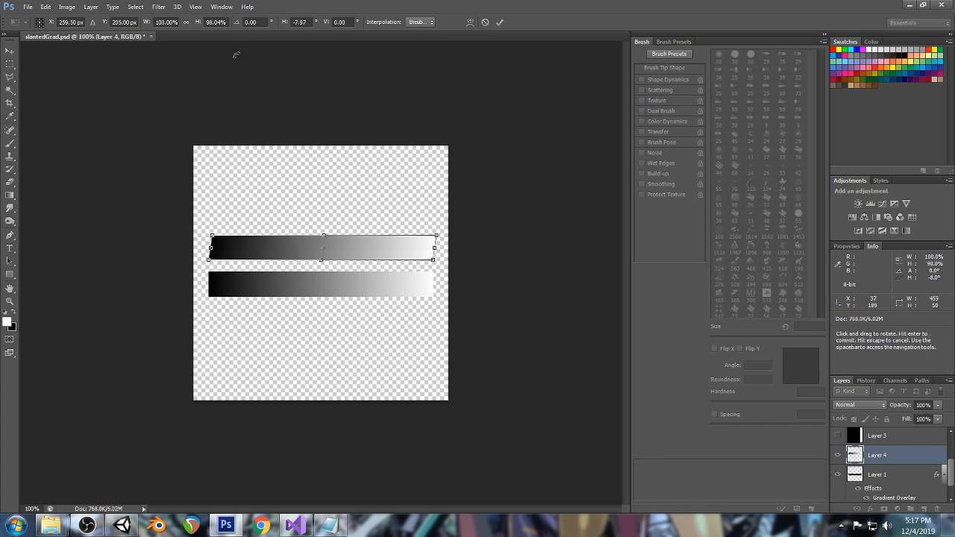
left_click(303, 22)
left_click_drag(309, 22, 289, 24)
type("-45")
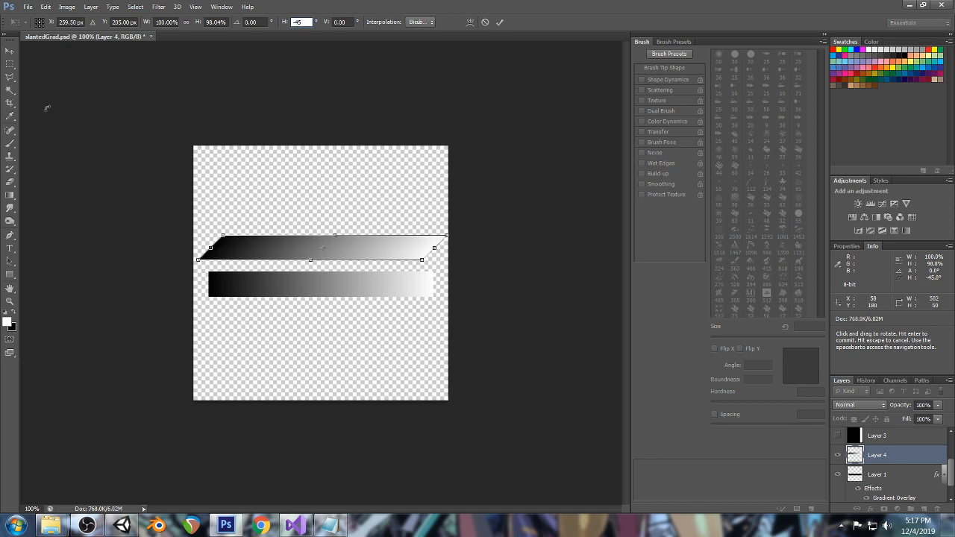
left_click(10, 50)
left_click(427, 199)
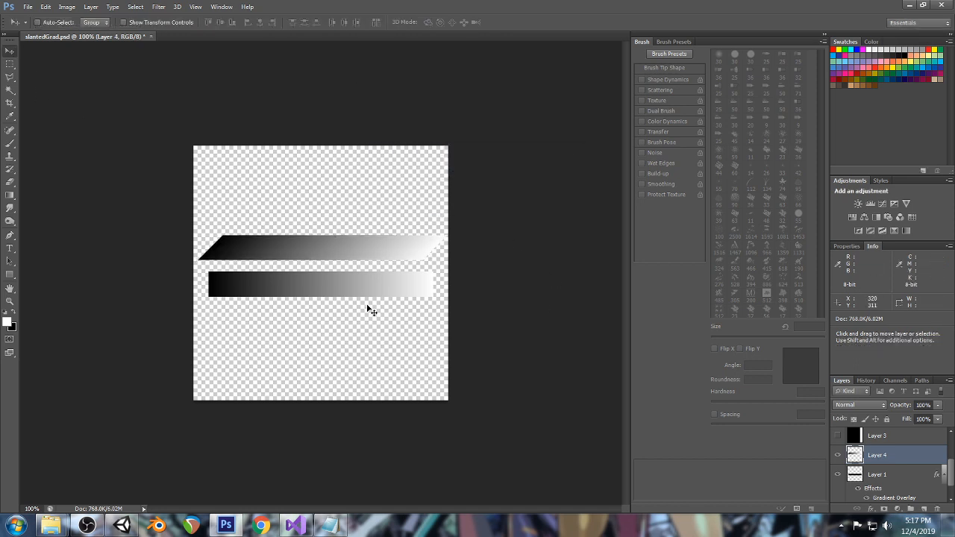
Switch to Unity and examine the Base, Cutoff Map, Cutoff, Mask and Displacement Map settings of the slanted meter material.
left_click(152, 36)
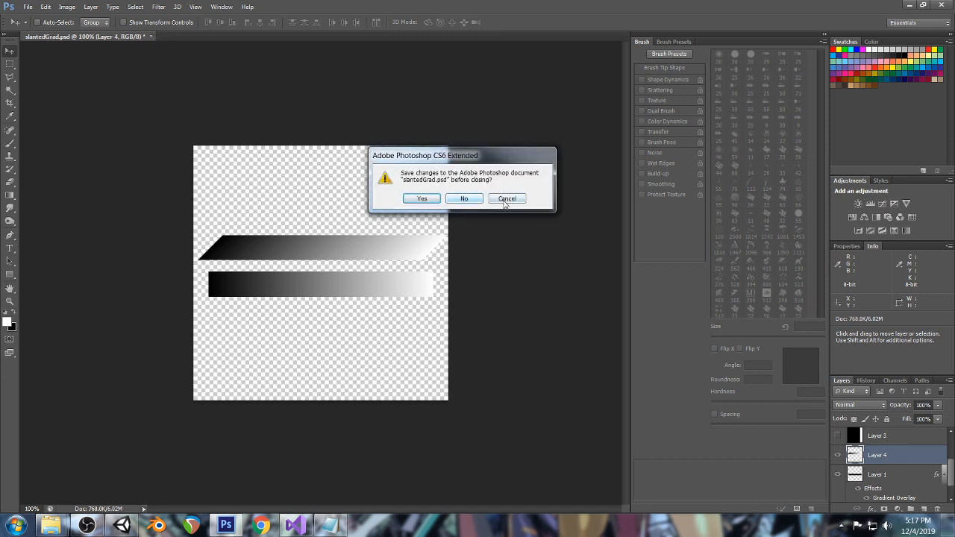
left_click(505, 203)
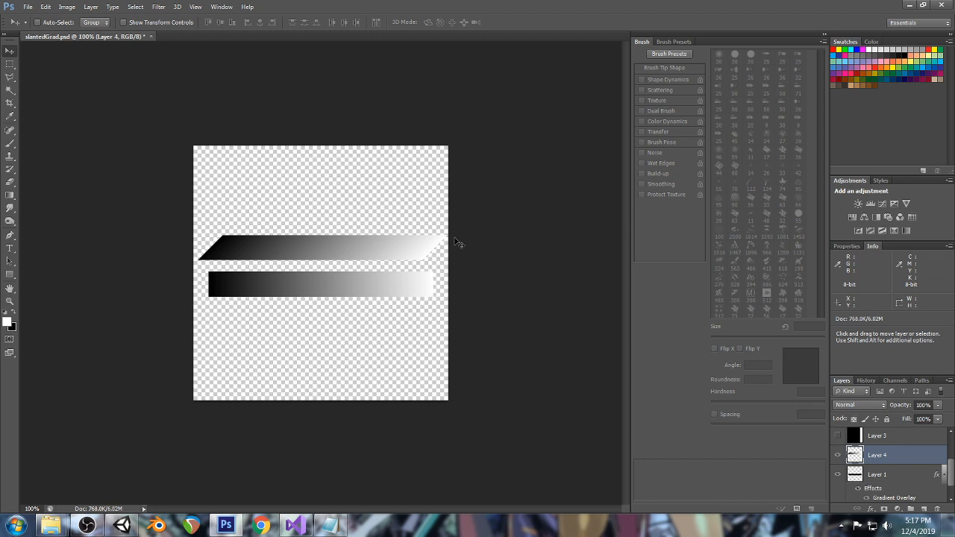
left_click(122, 526)
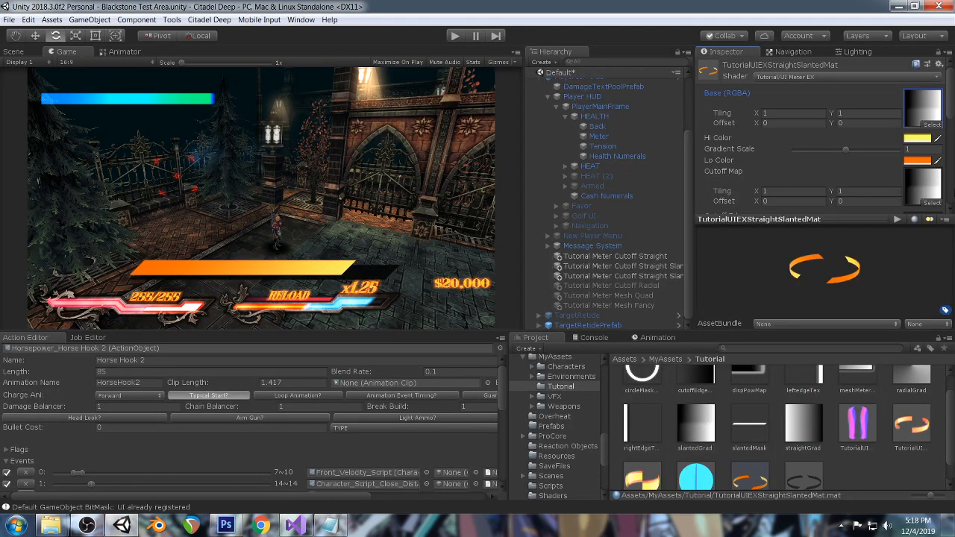
scroll(898, 139, "down", 3)
scroll(897, 139, "down", 5)
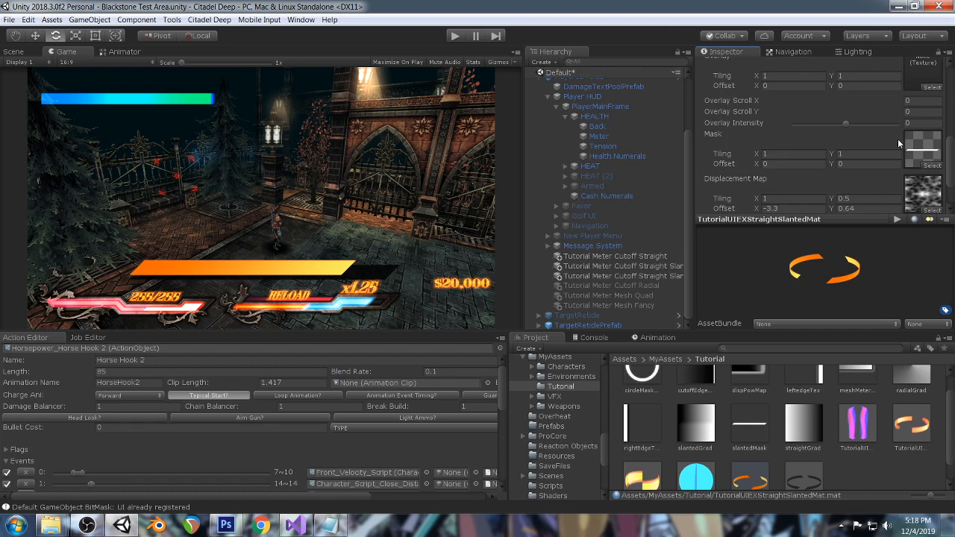
scroll(898, 139, "up", 4)
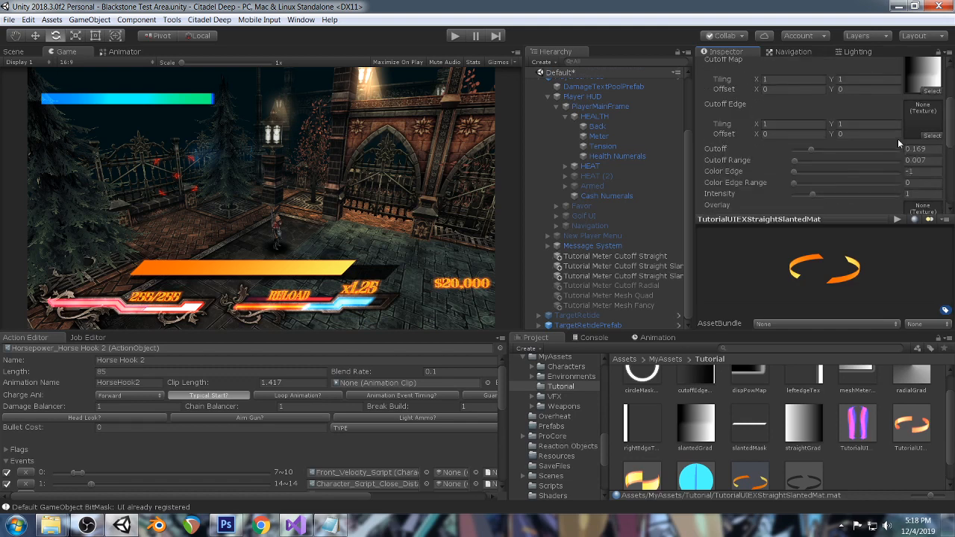
scroll(897, 139, "down", 5)
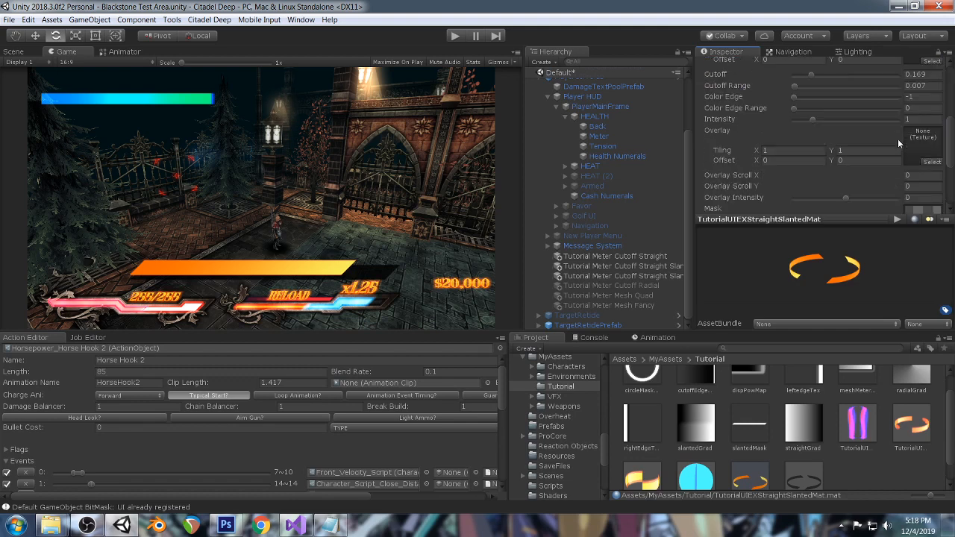
scroll(892, 75, "up", 4)
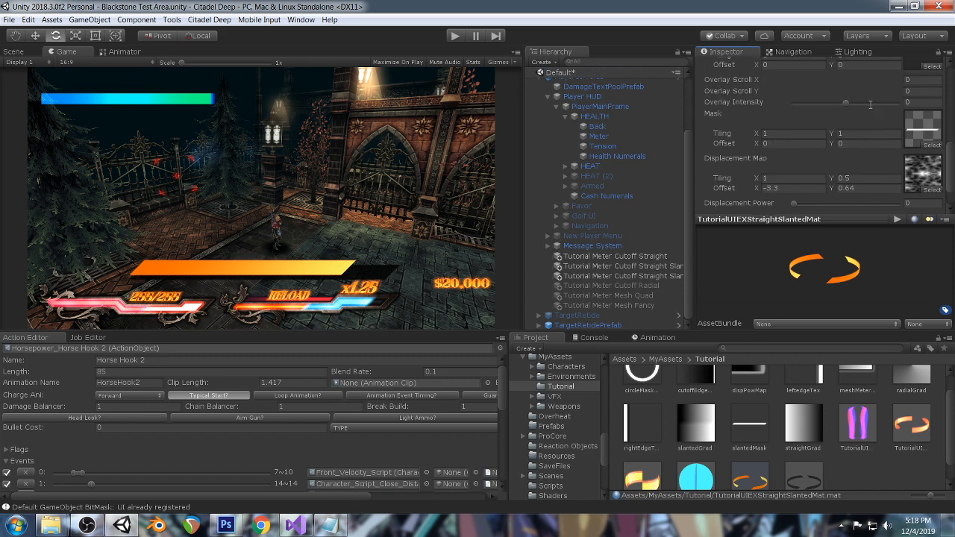
scroll(915, 132, "down", 4)
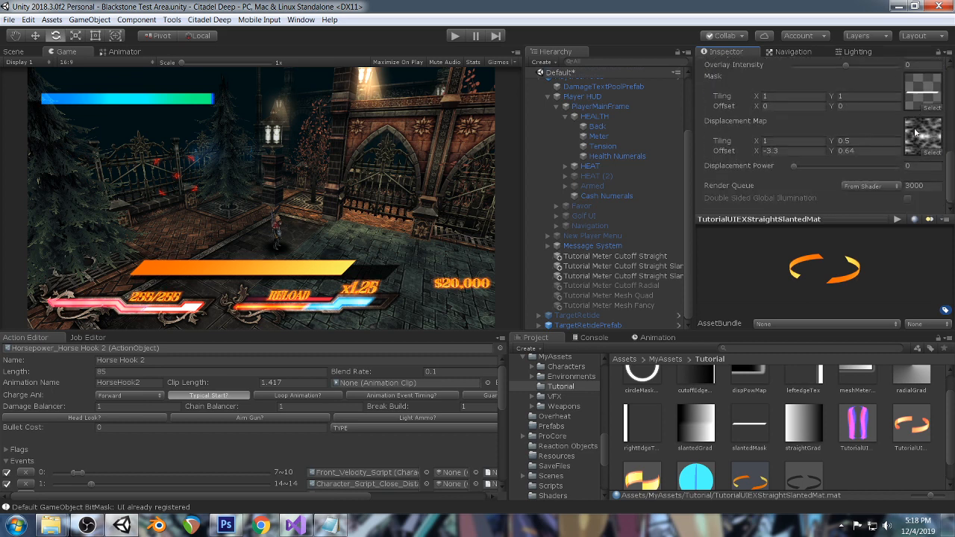
scroll(915, 132, "up", 2)
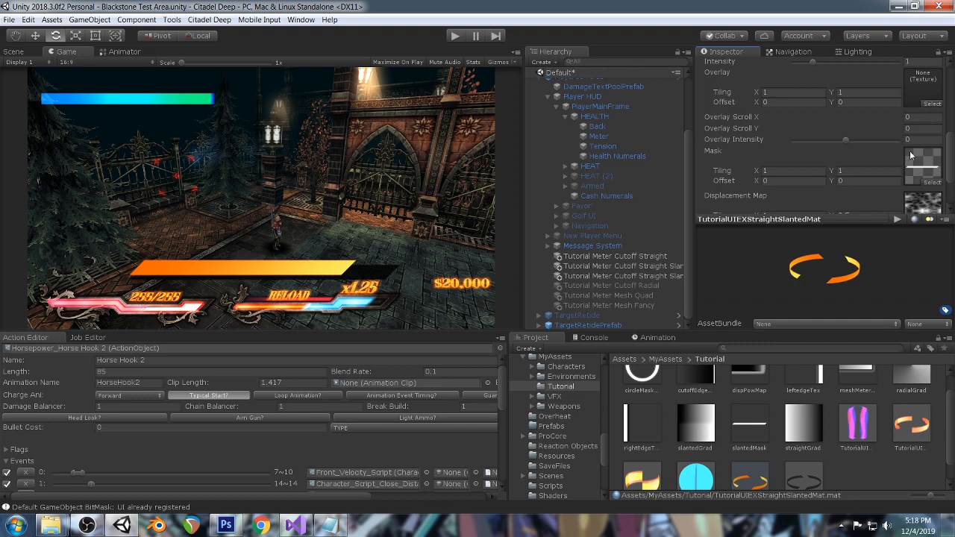
scroll(870, 143, "up", 5)
scroll(869, 138, "up", 3)
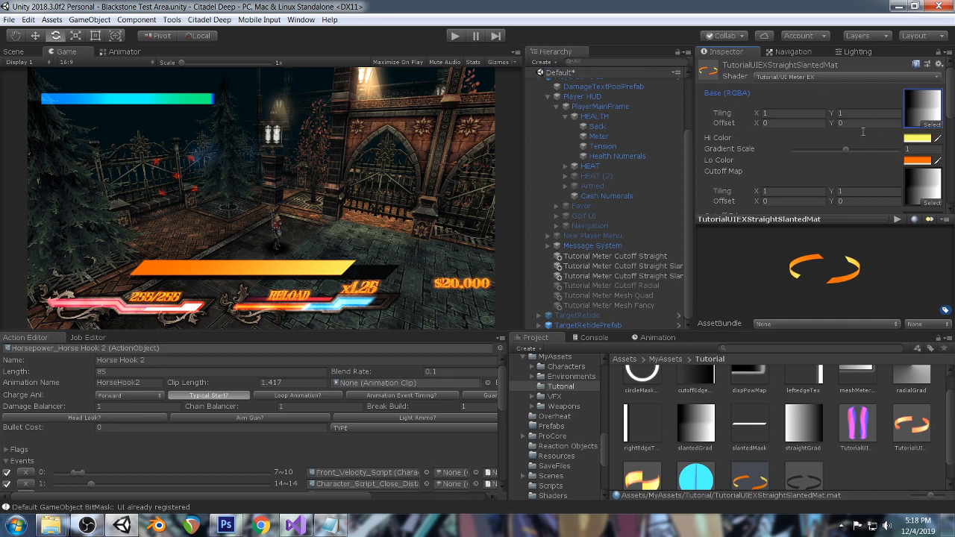
scroll(858, 187, "down", 3)
scroll(927, 196, "down", 8)
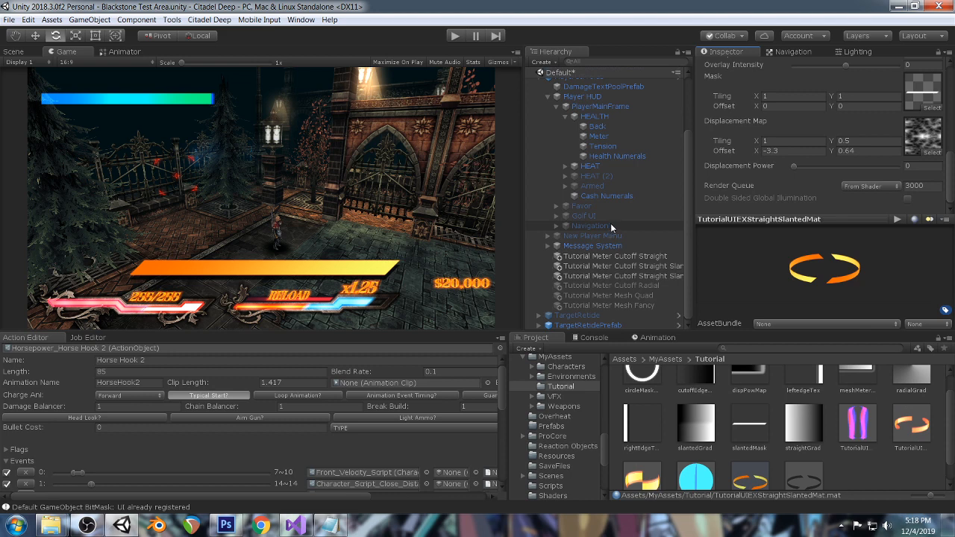
Select TutorialUIEXStraightSlantedMat and TutorialUIEXStraightSlantedMat 1 together and set their Cutoff to 0.35.
left_click(647, 266)
left_click(652, 276)
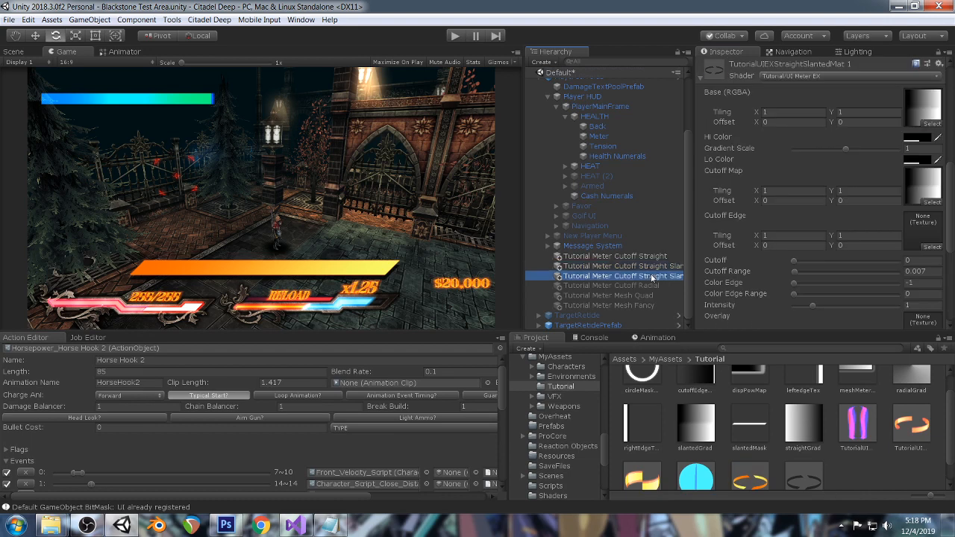
left_click(750, 478)
left_click(806, 467, "ctrl")
scroll(798, 152, "up", 3)
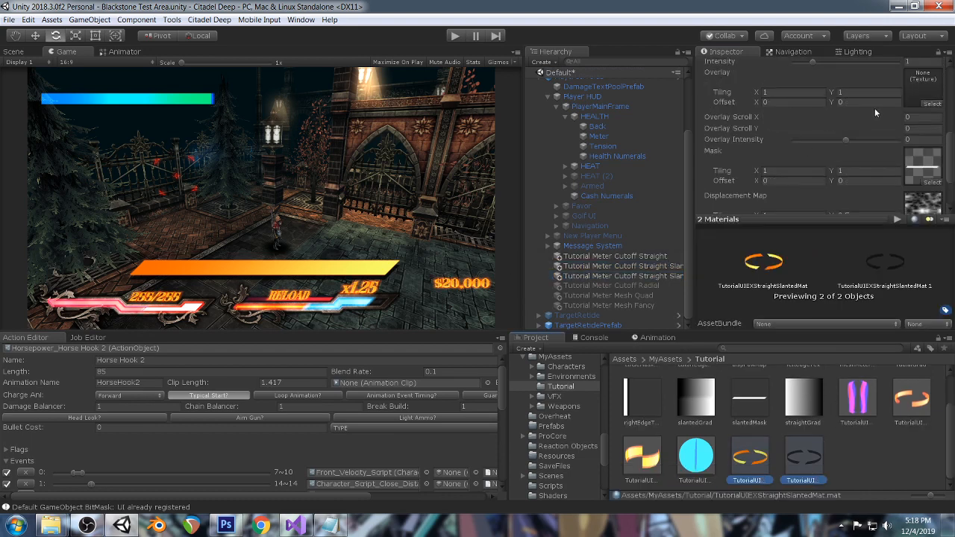
scroll(861, 124, "up", 1)
scroll(852, 128, "down", 1)
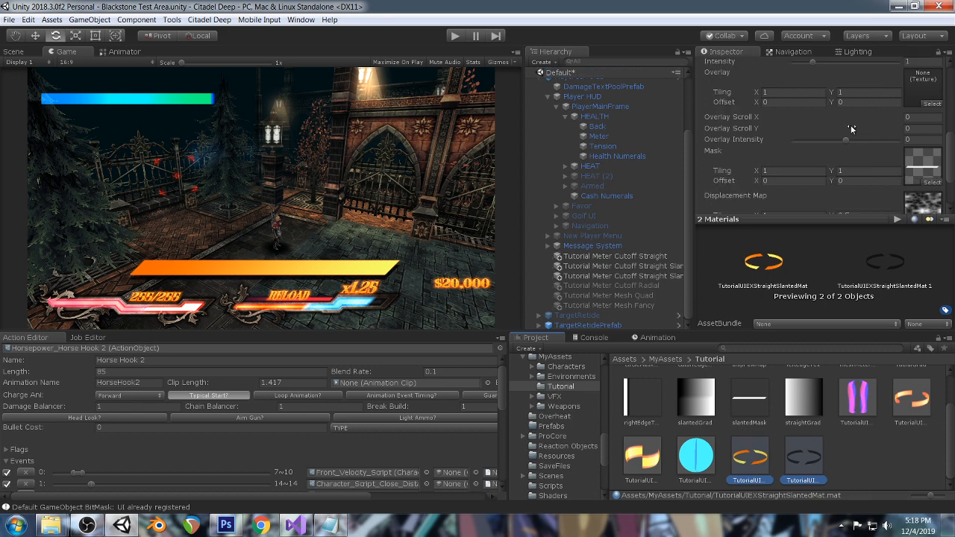
scroll(837, 134, "down", 1)
scroll(814, 138, "up", 3)
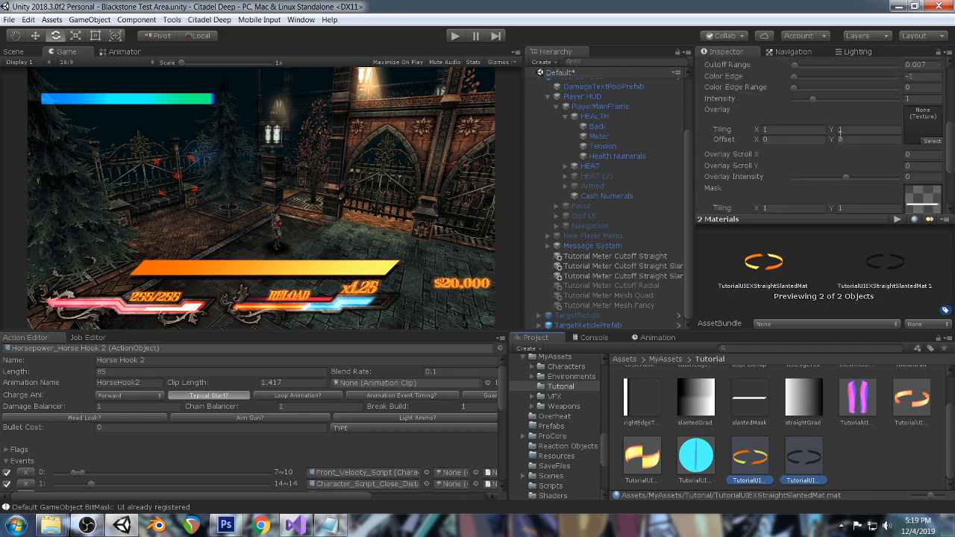
scroll(815, 137, "up", 4)
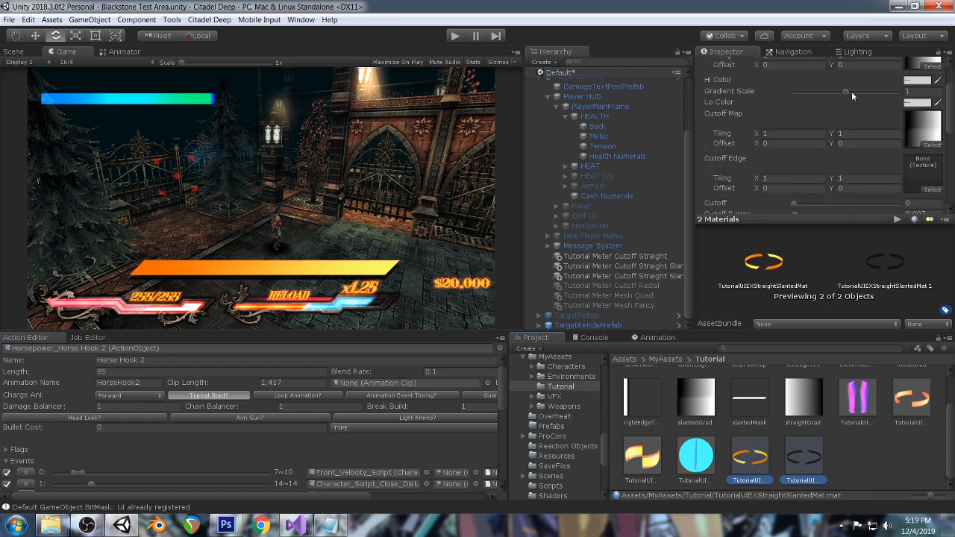
scroll(851, 91, "down", 3)
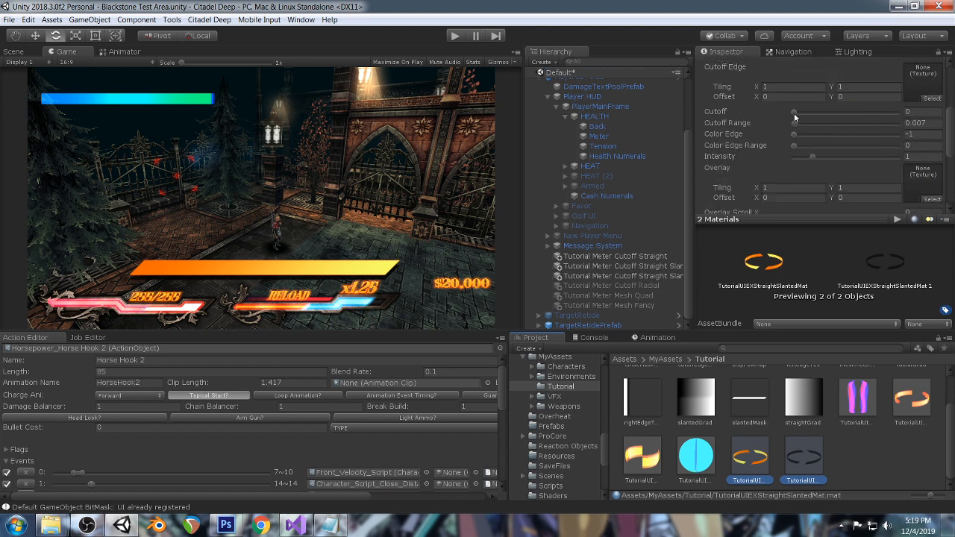
left_click_drag(794, 112, 830, 147)
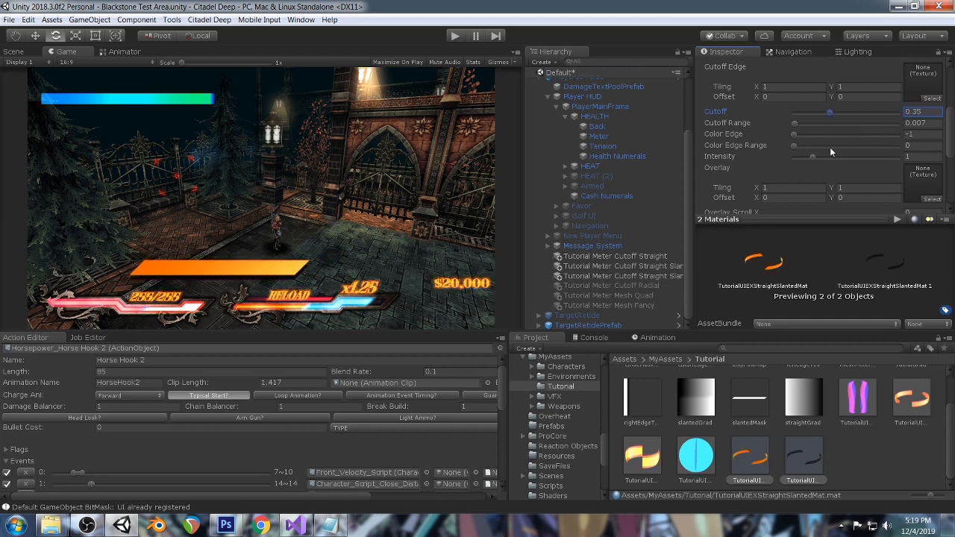
Close slantedGrad.psd in Photoshop without saving and reopen its stored version from the materials' Base texture in Unity.
scroll(831, 148, "up", 5)
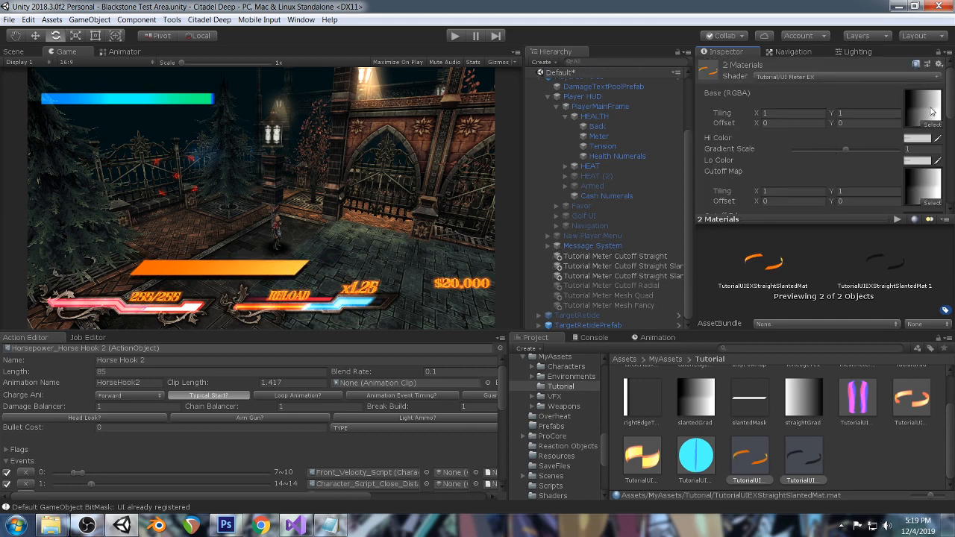
left_click(226, 525)
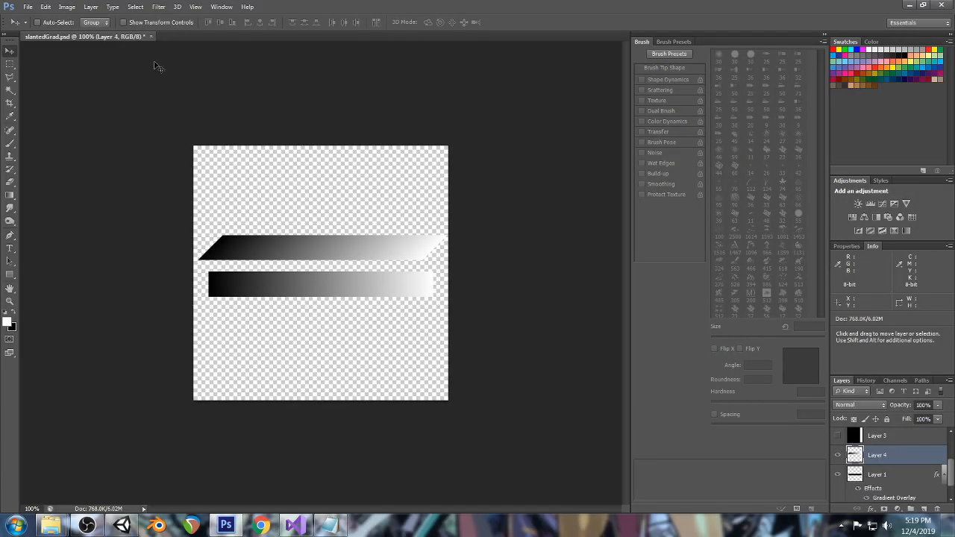
left_click(151, 36)
left_click(463, 199)
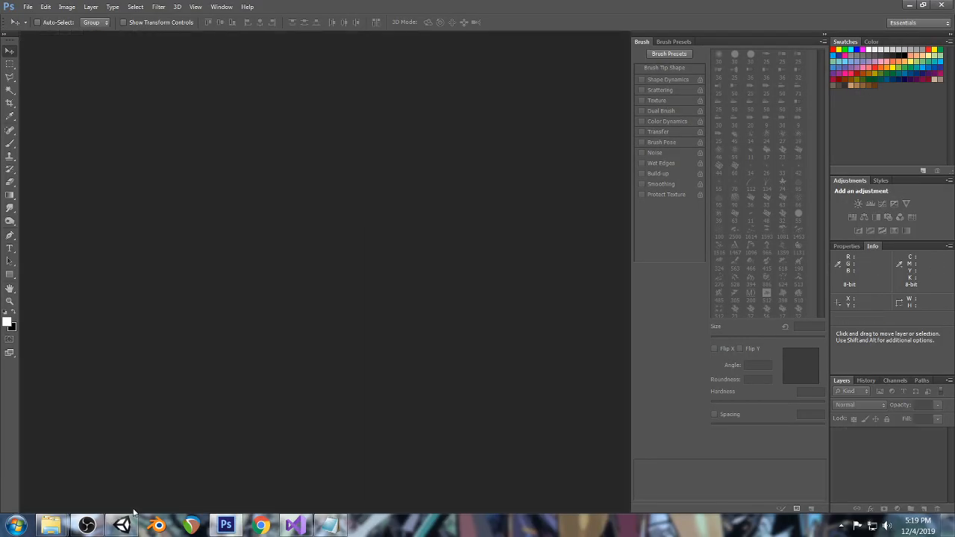
left_click(122, 525)
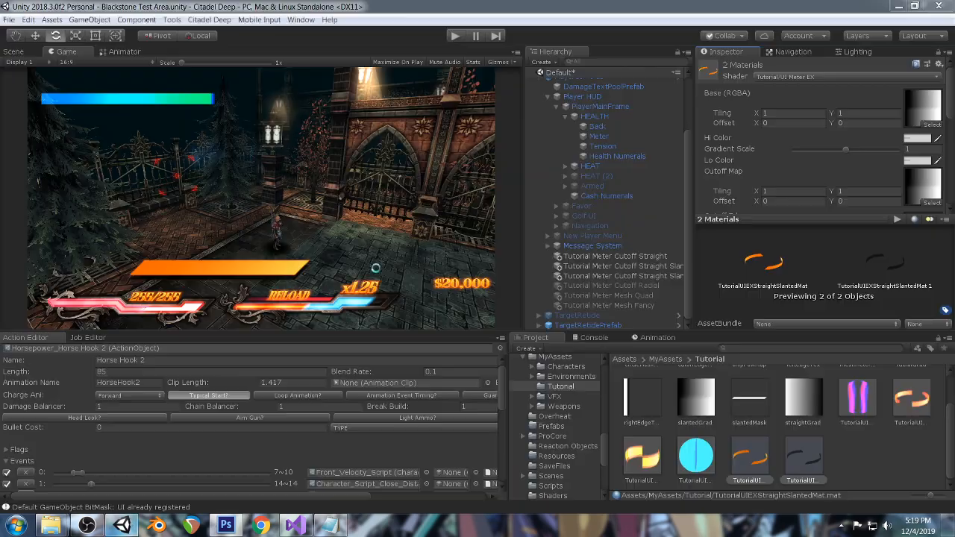
double_click(917, 100)
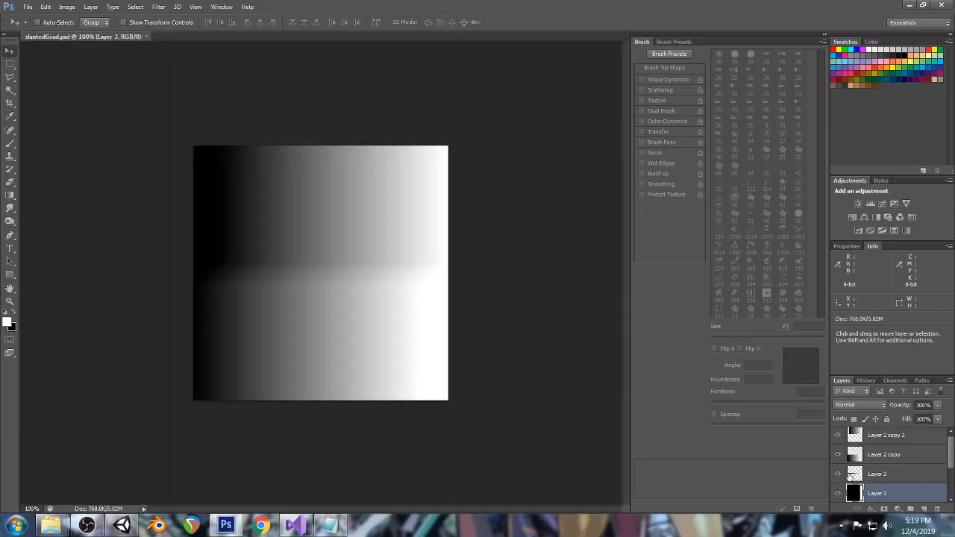
Hide Layer 2 copy 2, Layer 2 copy and Layer 3 to isolate the slanted gradient bar on Layer 2.
scroll(851, 478, "down", 2)
scroll(865, 456, "up", 3)
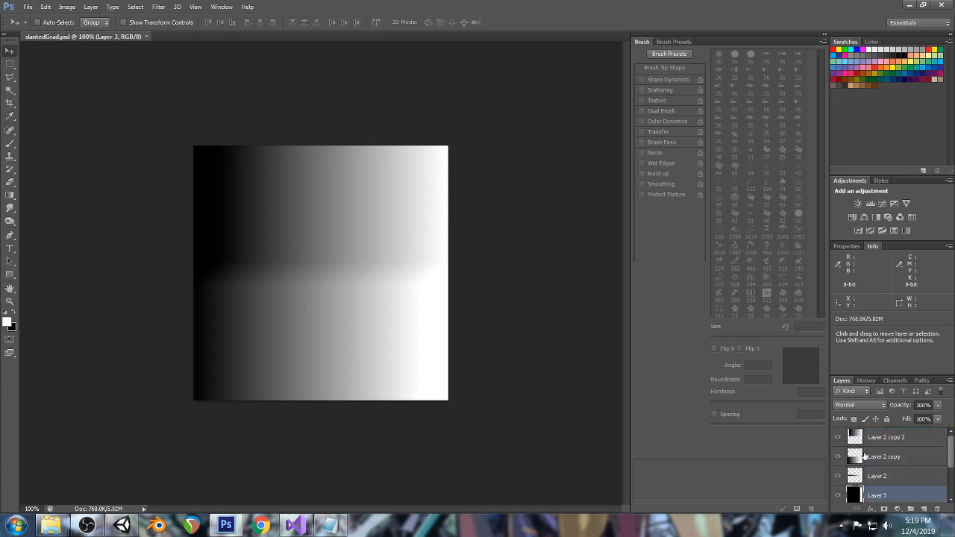
scroll(891, 451, "down", 3)
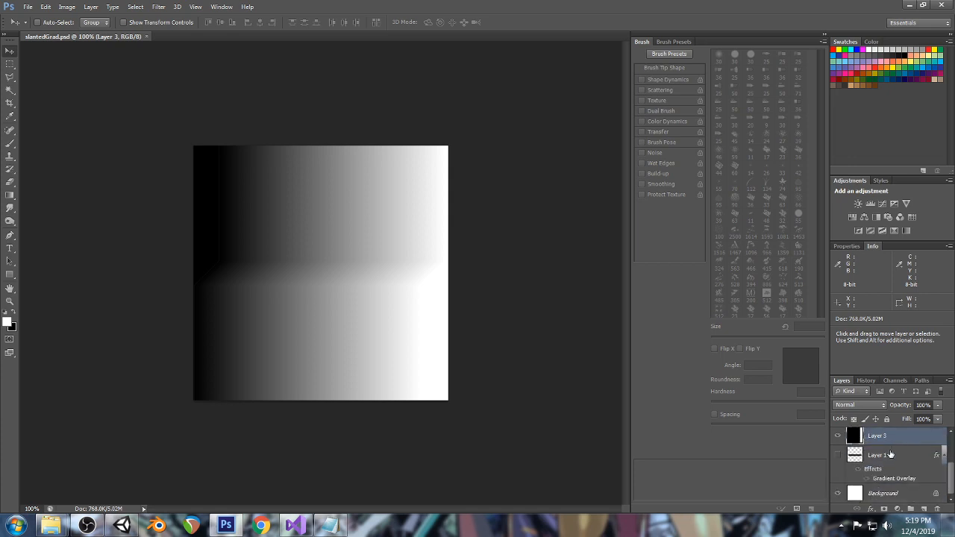
scroll(890, 452, "up", 3)
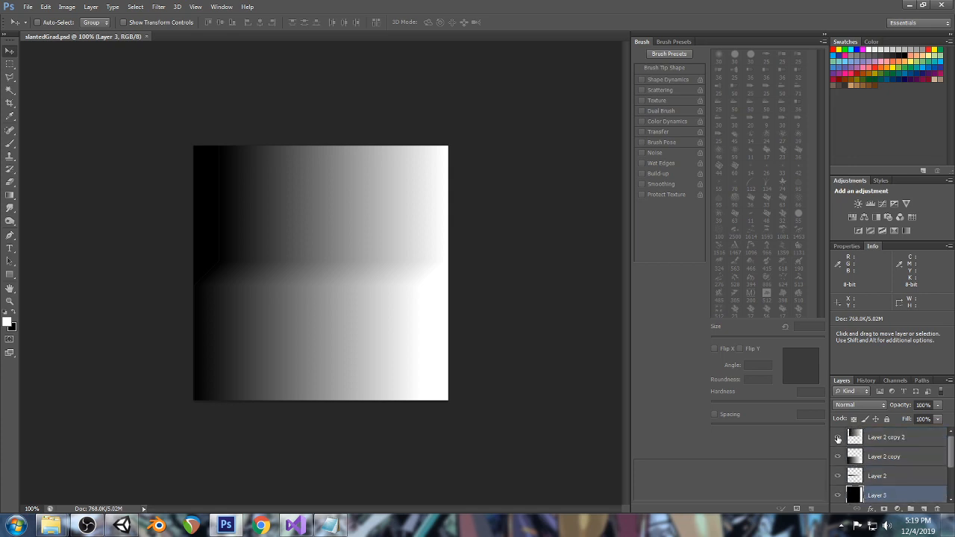
left_click(838, 437)
left_click(838, 456)
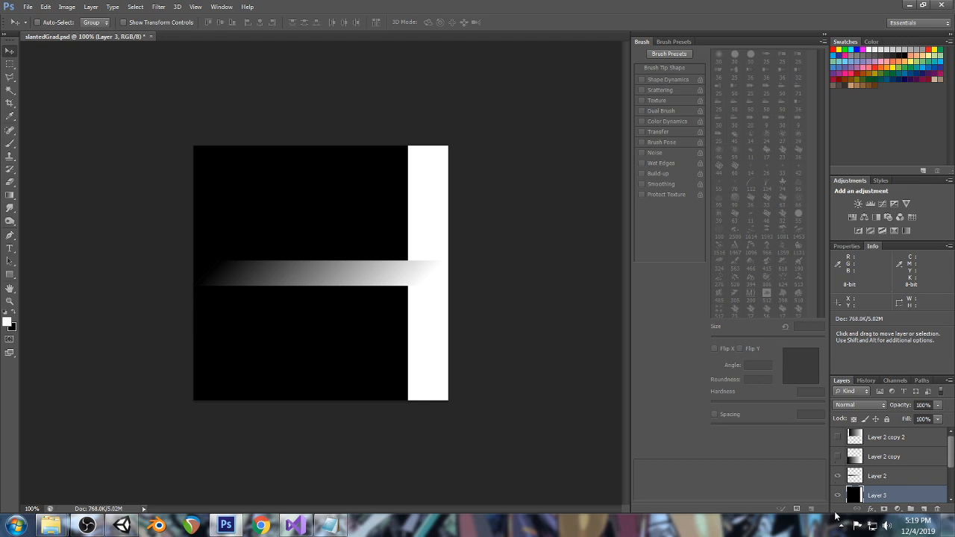
left_click(838, 494)
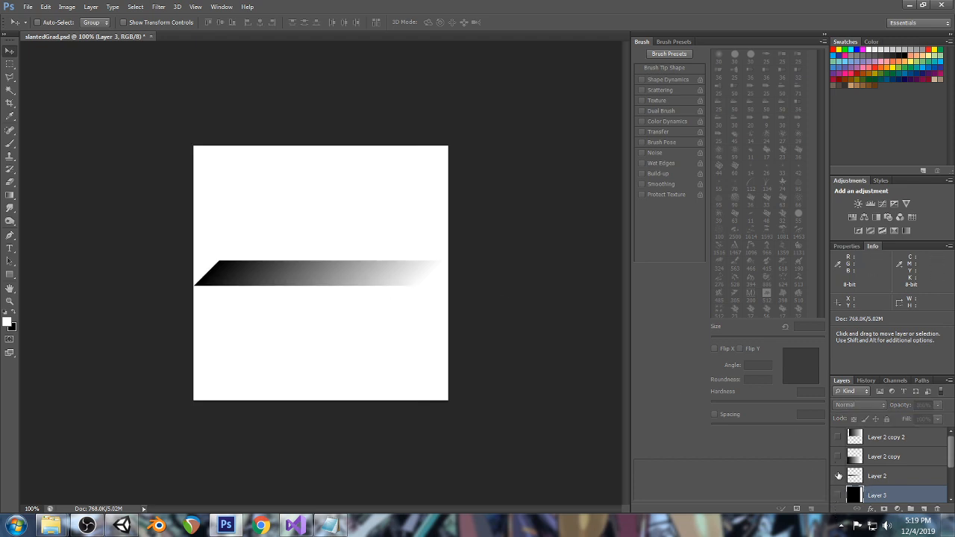
Show Layer 2 copy, Layer 2 copy 2 and Layer 3 again, one after another.
left_click(838, 457)
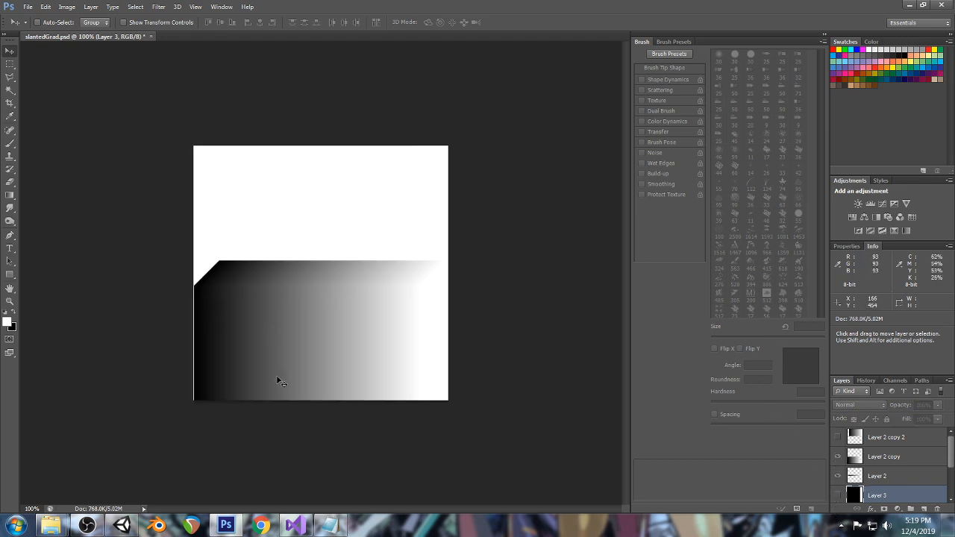
left_click(837, 437)
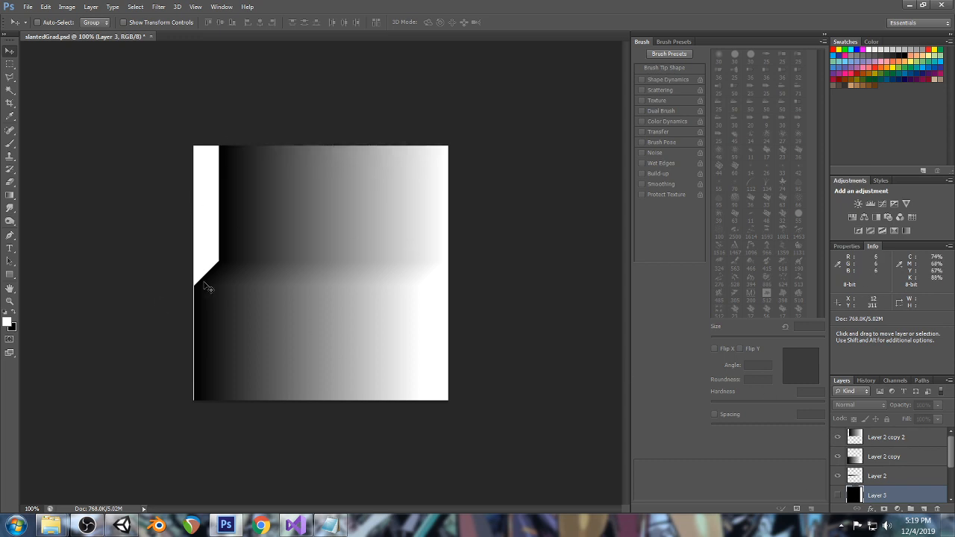
left_click(838, 496)
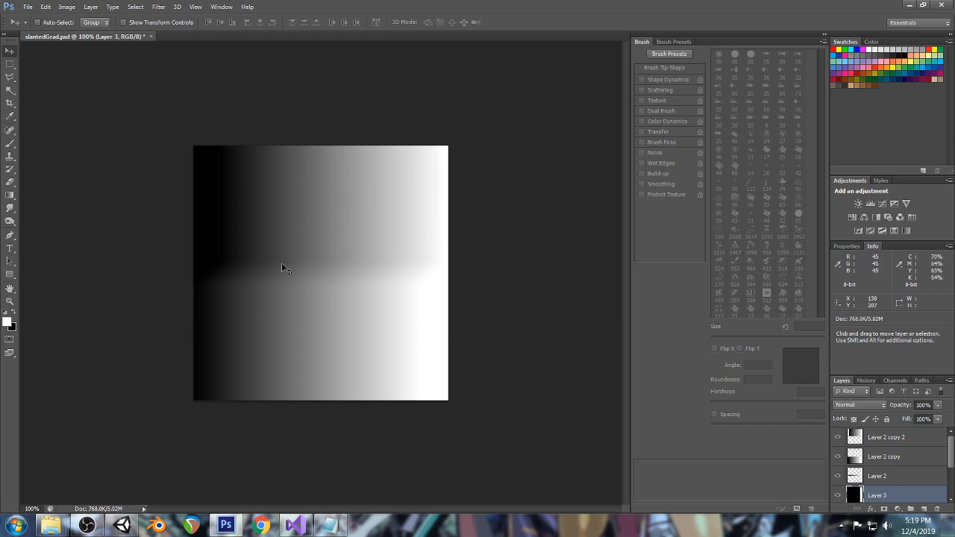
Close slantedGrad.psd without saving and switch back to Unity to view the two slanted materials' settings.
left_click(151, 37)
left_click(479, 197)
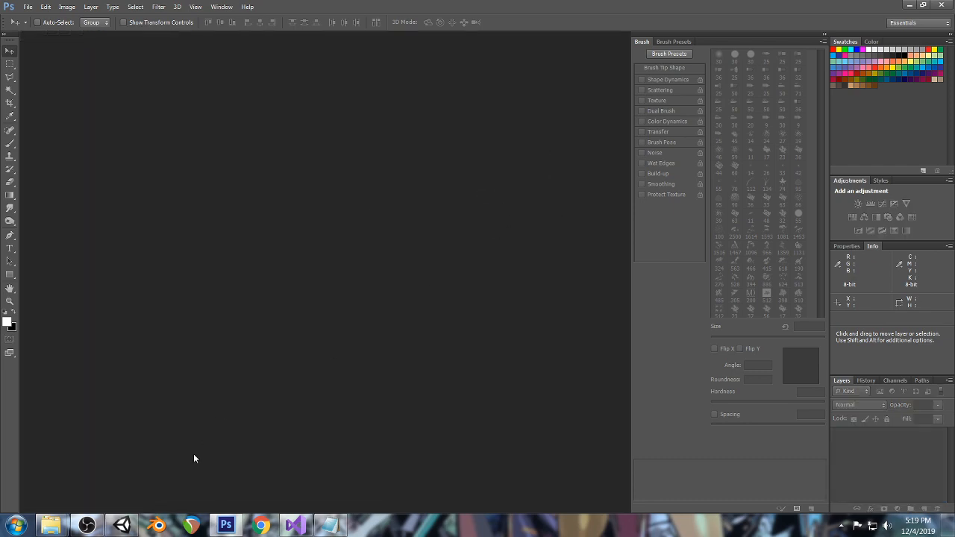
left_click(122, 525)
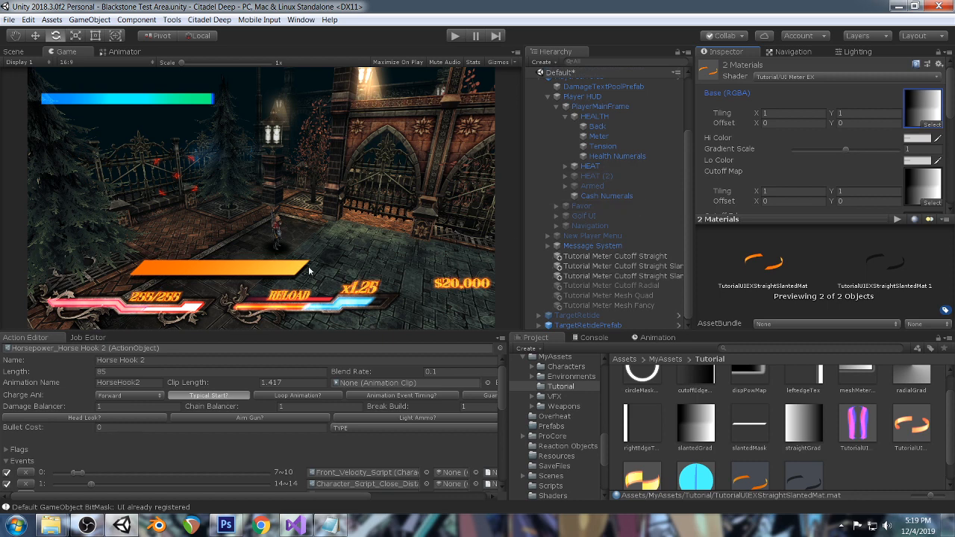
scroll(853, 448, "down", 1)
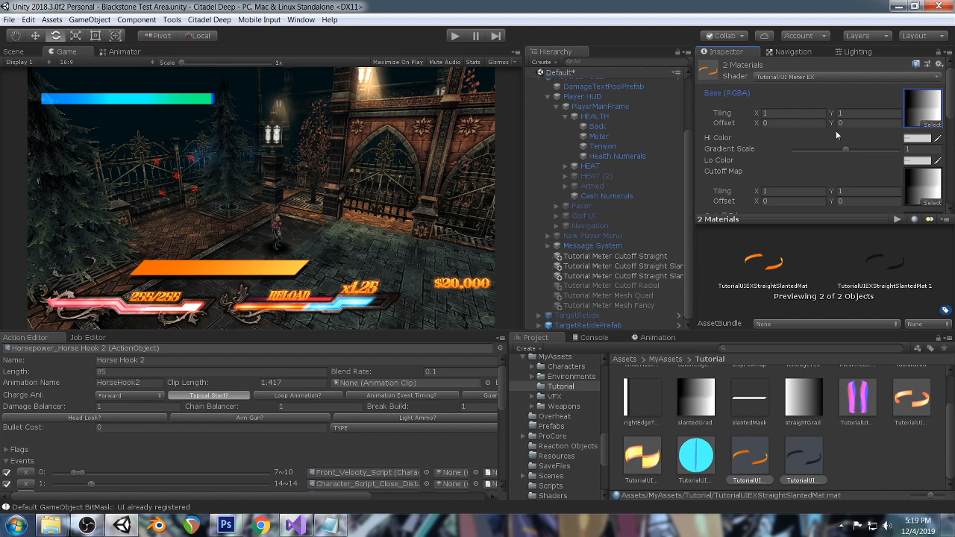
scroll(836, 131, "down", 3)
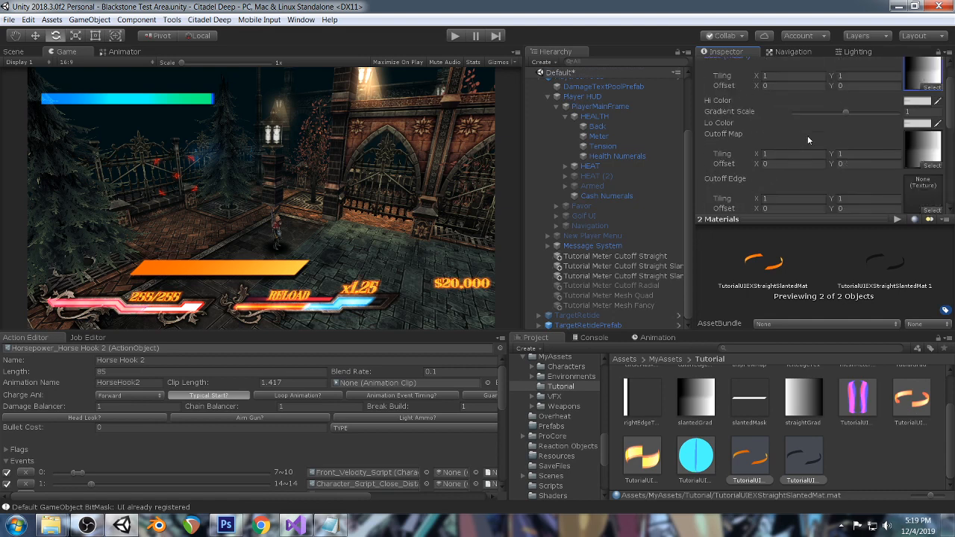
scroll(820, 128, "up", 3)
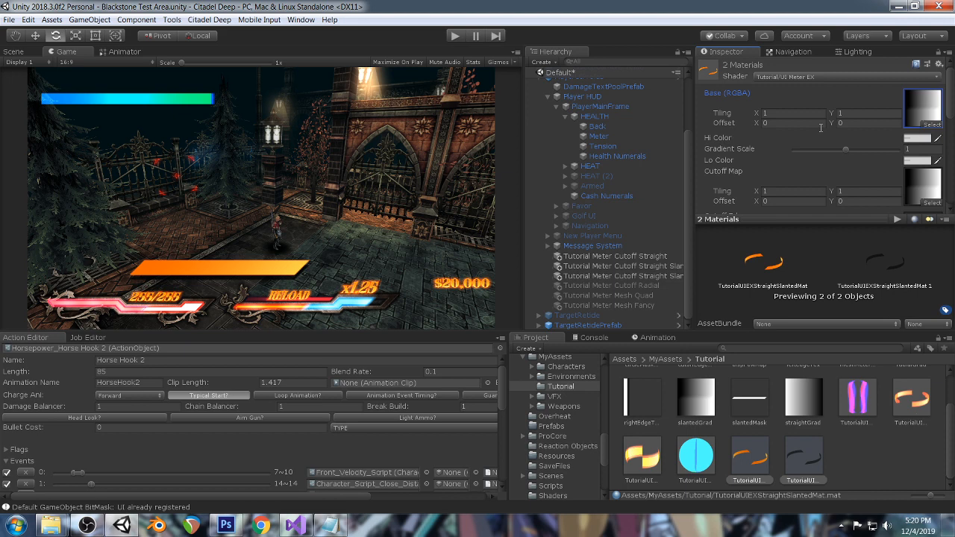
scroll(840, 126, "down", 10)
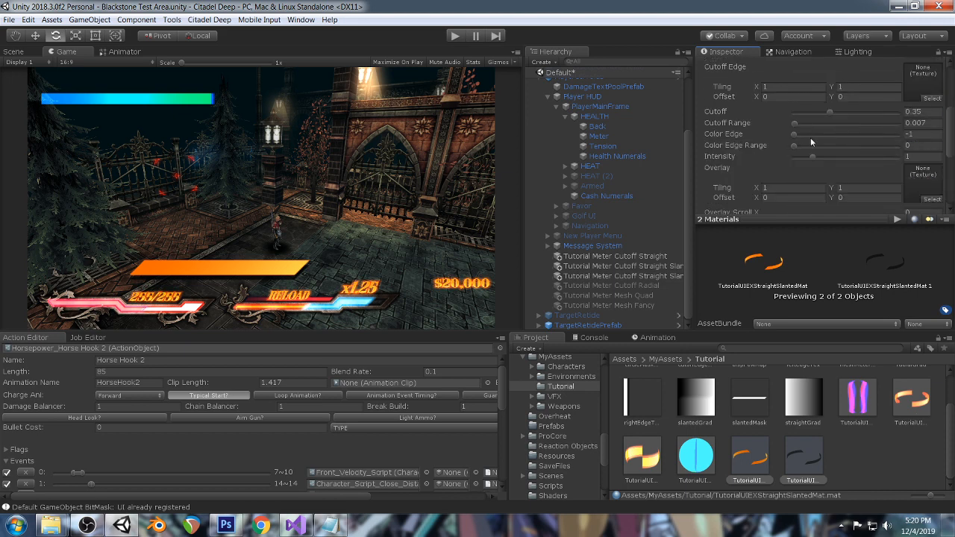
scroll(814, 158, "up", 5)
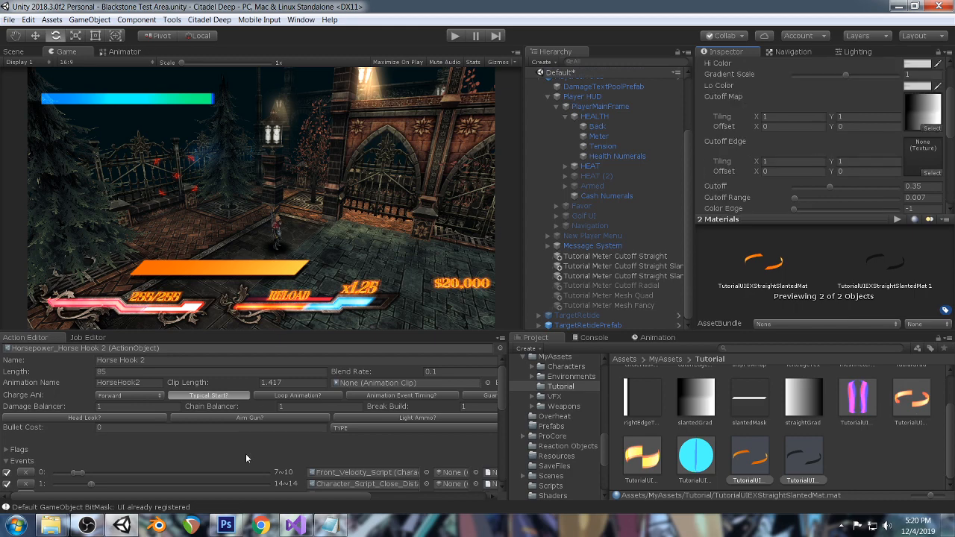
Switch to OBS, show its Chat dock for the stream, and return to Unity.
left_click(88, 525)
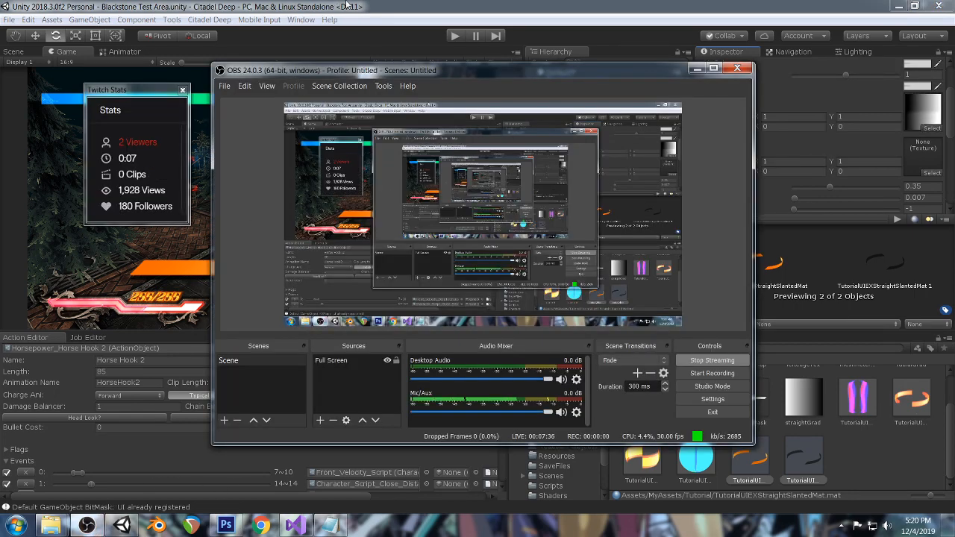
left_click(85, 529)
left_click(84, 529)
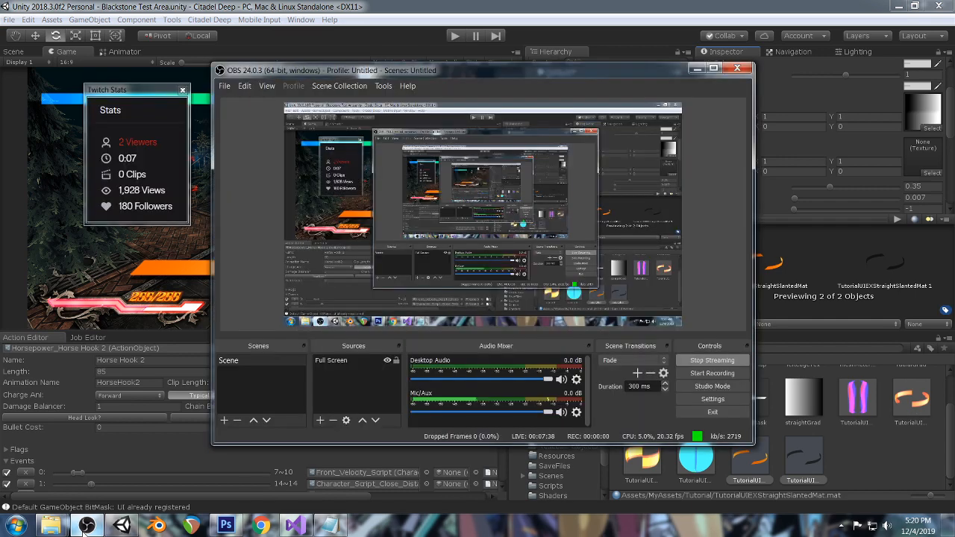
left_click(383, 86)
mouse_move(327, 86)
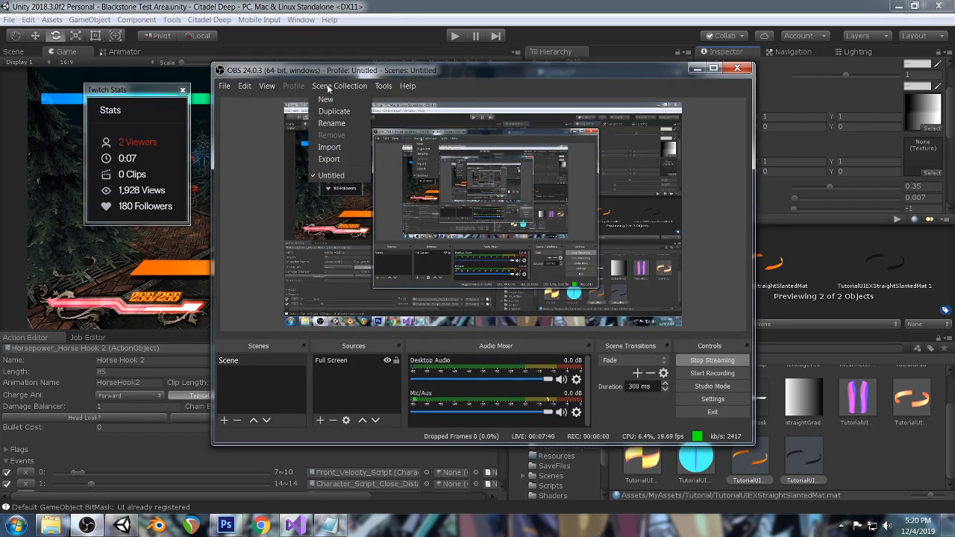
mouse_move(266, 86)
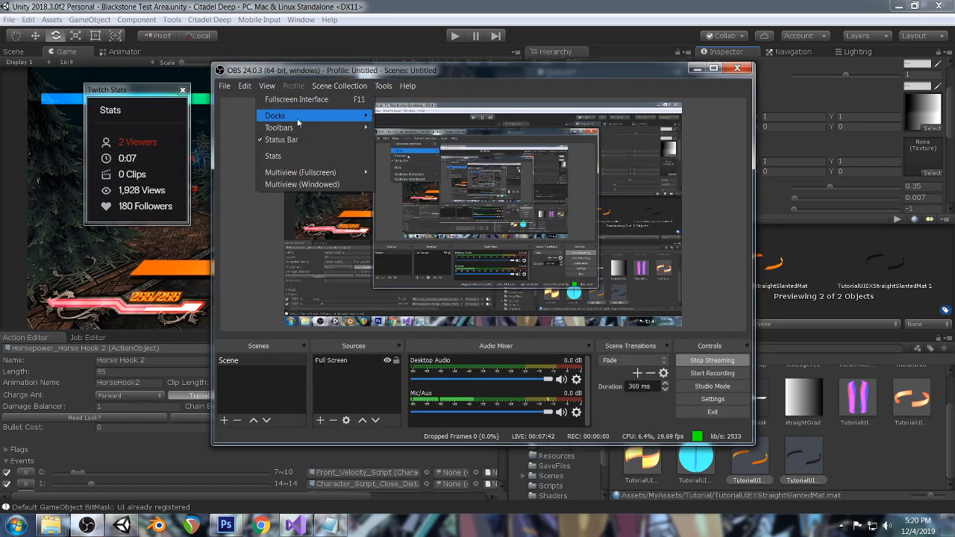
mouse_move(297, 118)
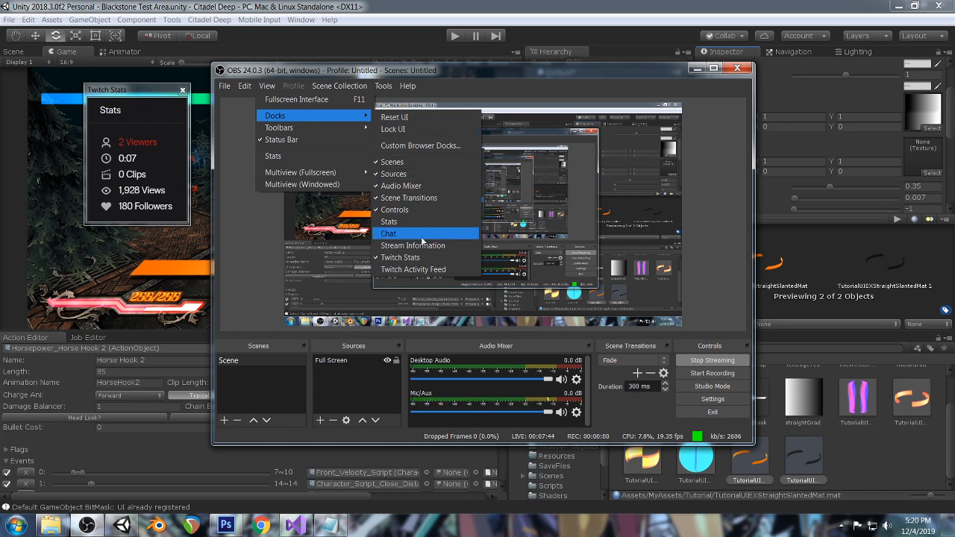
left_click(388, 234)
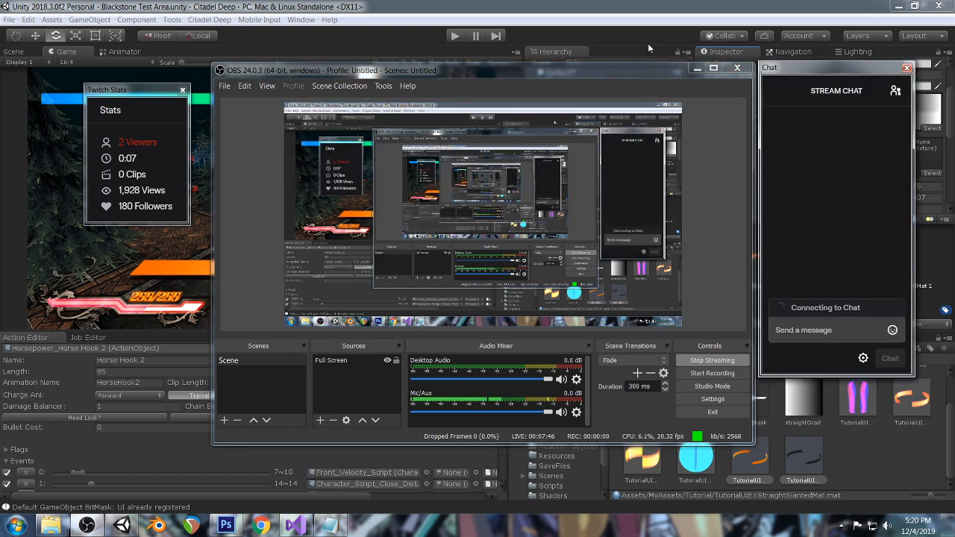
left_click(664, 5)
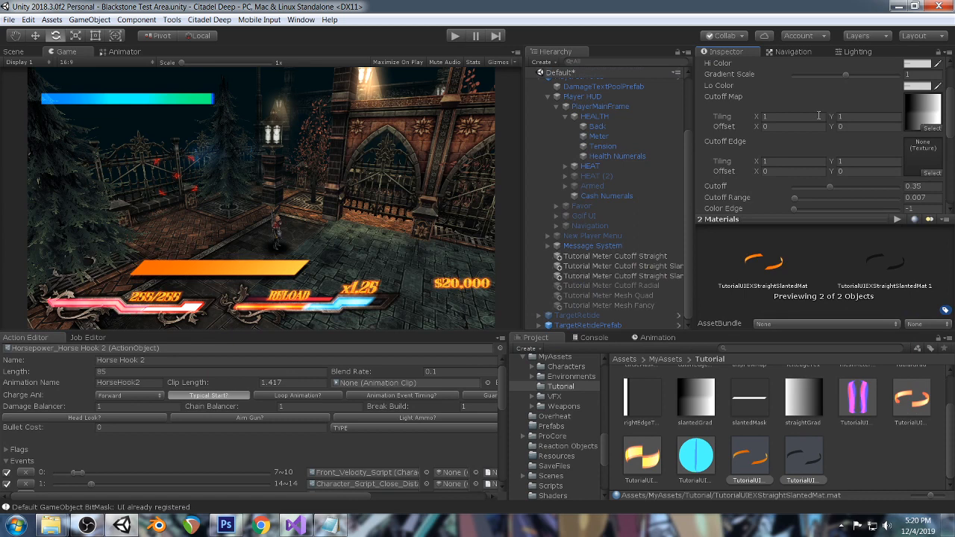
Set the Cutoff of the two slanted meter materials to 0.465.
scroll(818, 117, "up", 3)
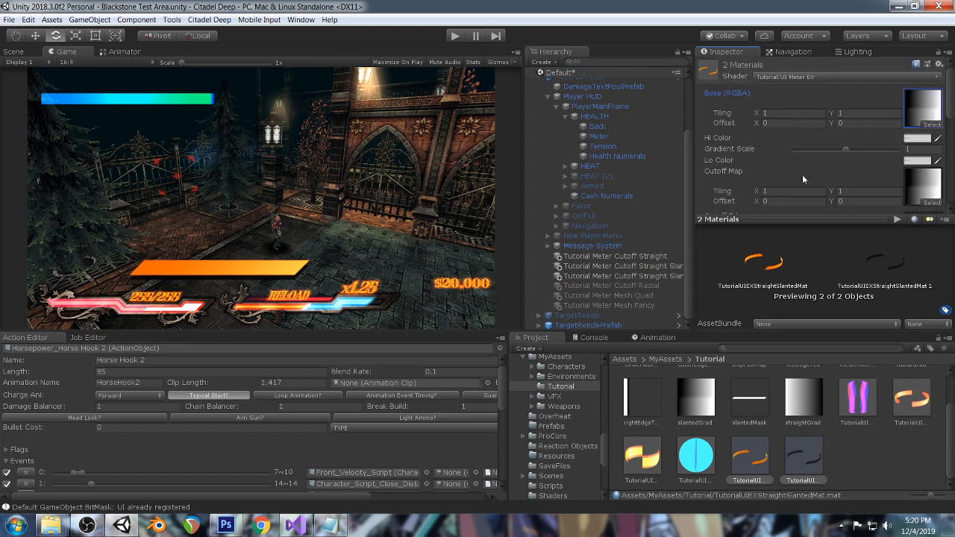
scroll(802, 176, "down", 3)
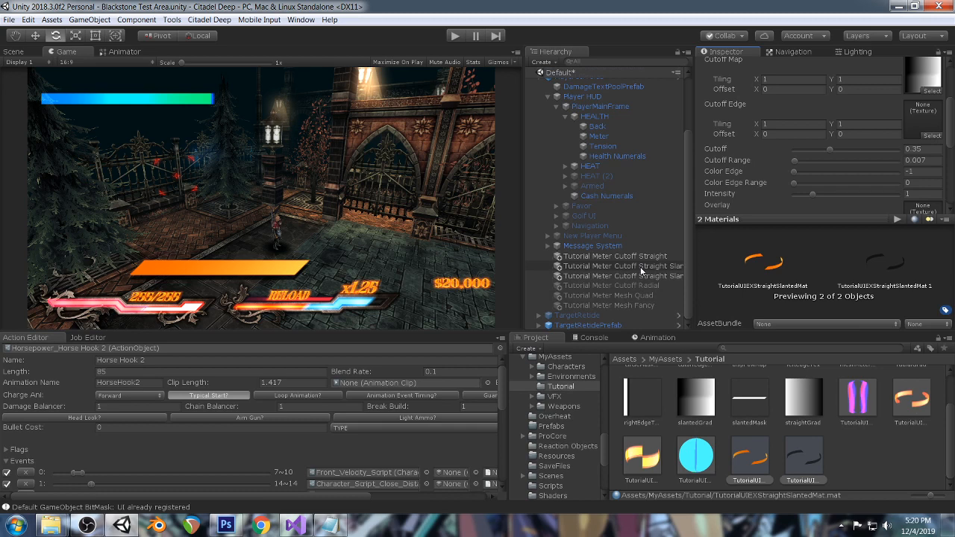
scroll(876, 146, "up", 1)
left_click_drag(830, 187, 842, 206)
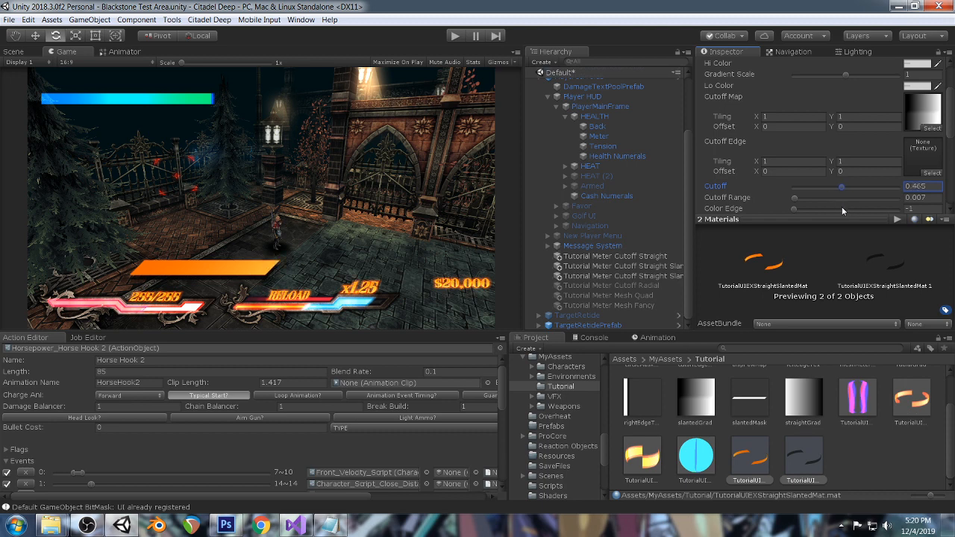
scroll(828, 145, "up", 3)
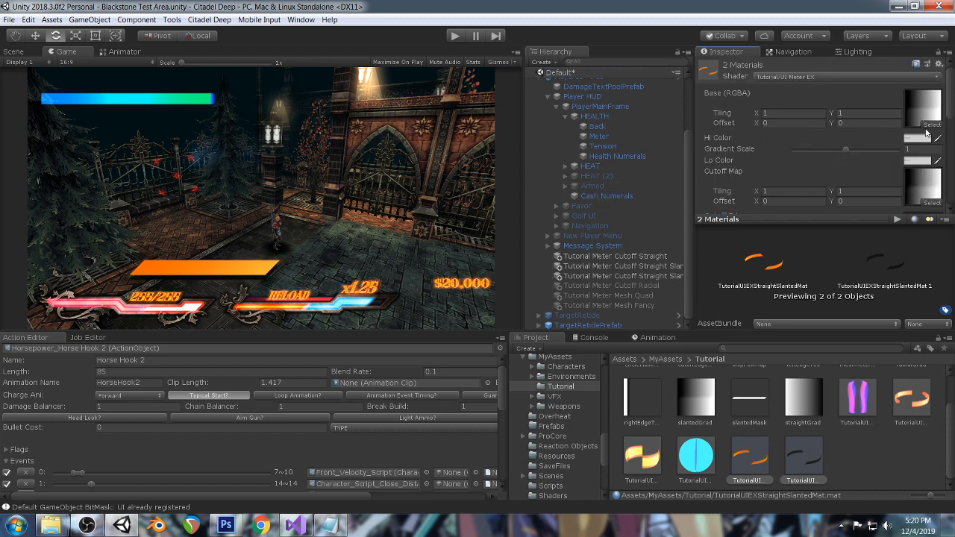
scroll(857, 143, "down", 3)
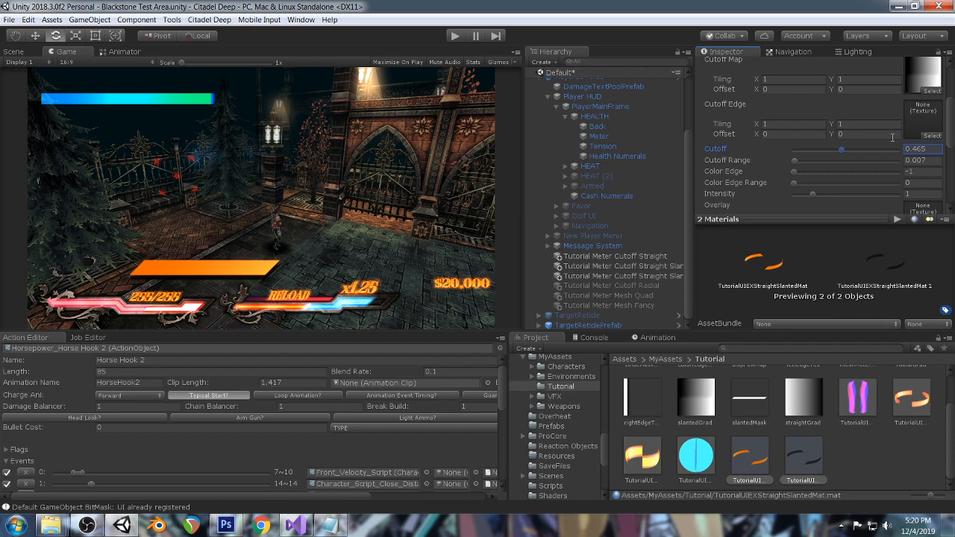
Activate the Tutorial Meter Cutoff Radial object and bring its TutorialUIEXMat shader settings into view.
left_click(631, 286)
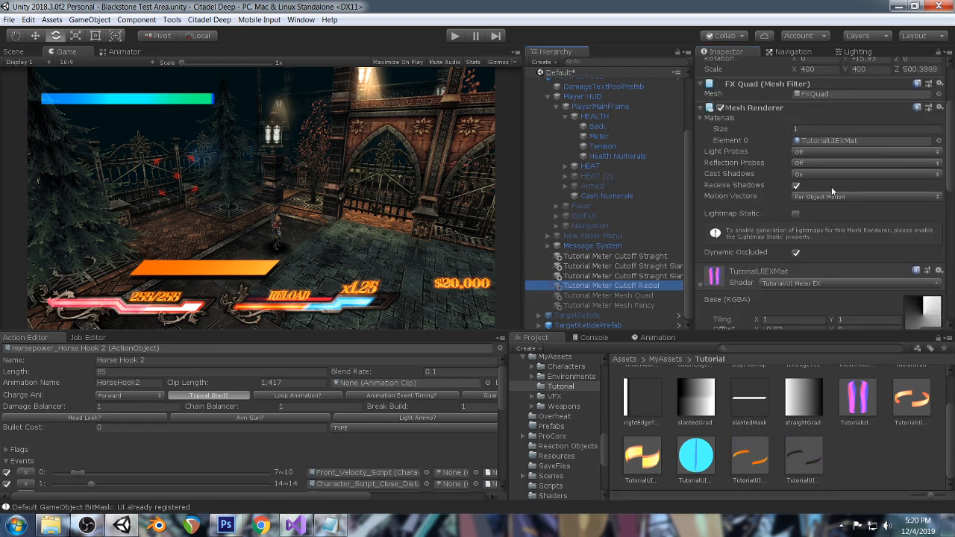
scroll(831, 186, "down", 3)
scroll(799, 149, "up", 6)
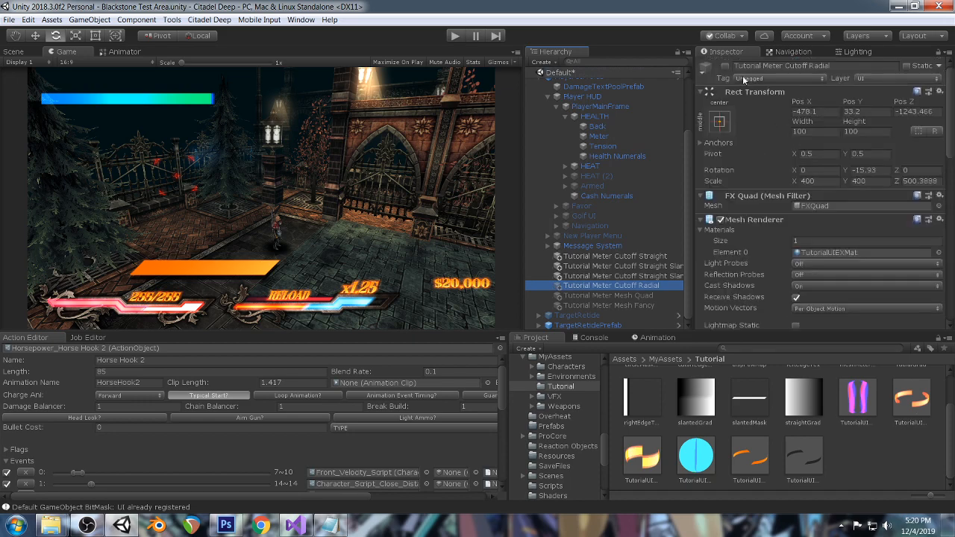
scroll(814, 219, "down", 5)
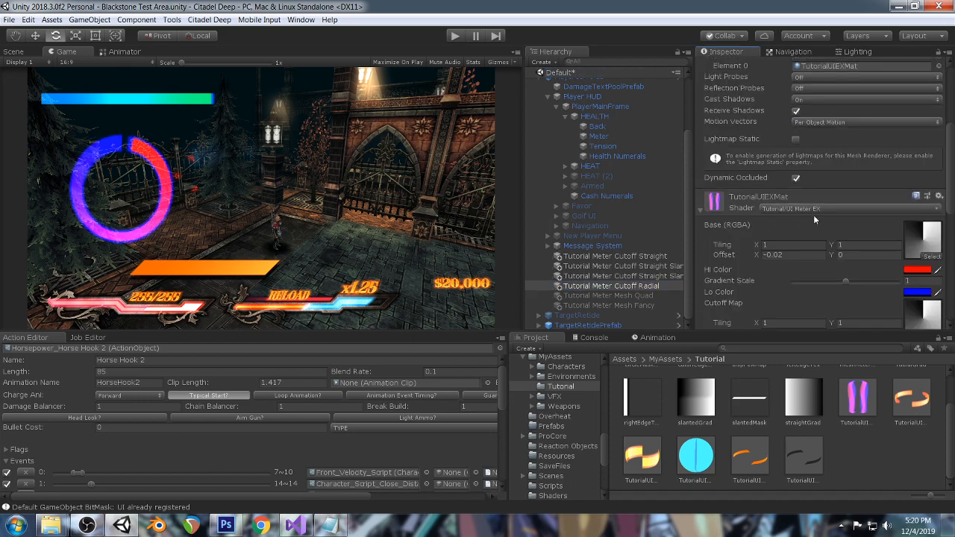
Open the material's Base texture radialGrad.psd in Photoshop and open the gradient of Layer 1's Gradient Overlay for editing.
double_click(926, 239)
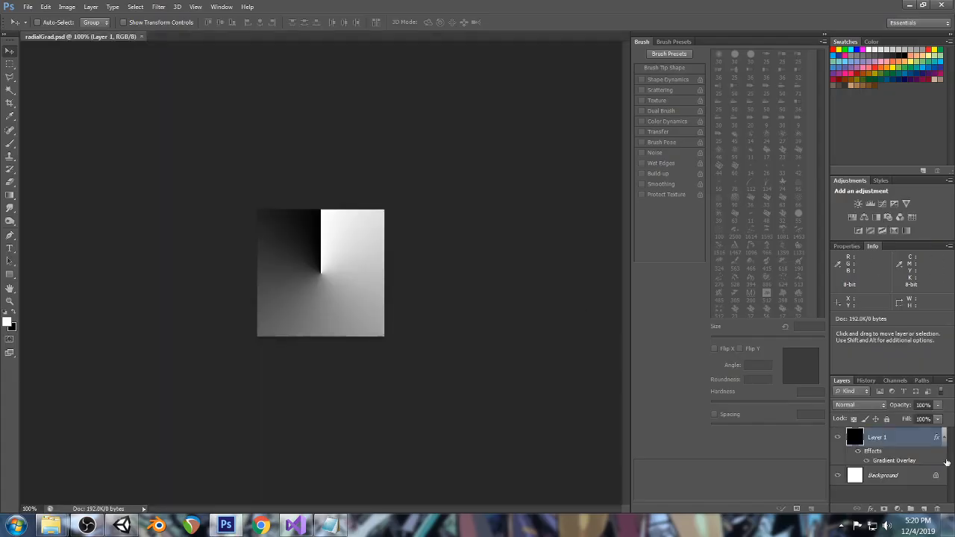
double_click(901, 464)
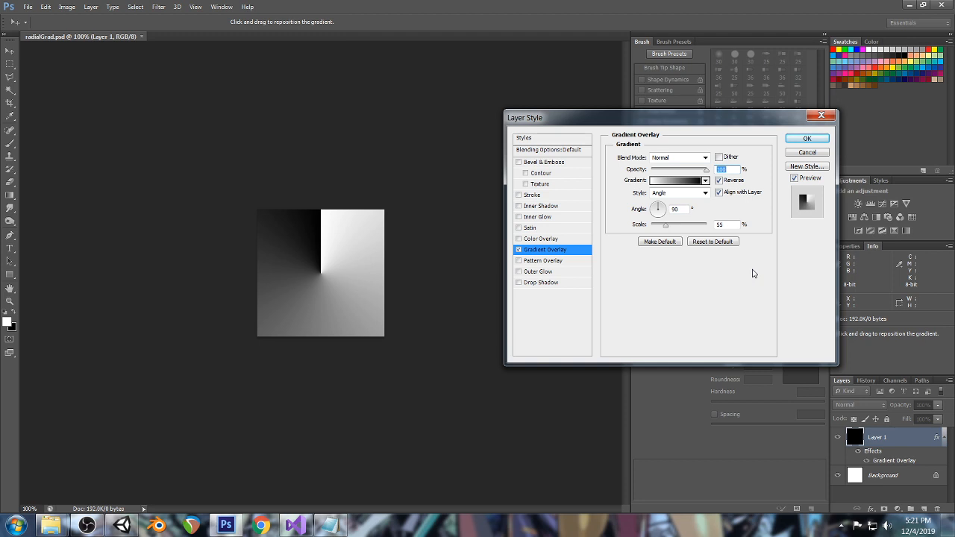
left_click(679, 181)
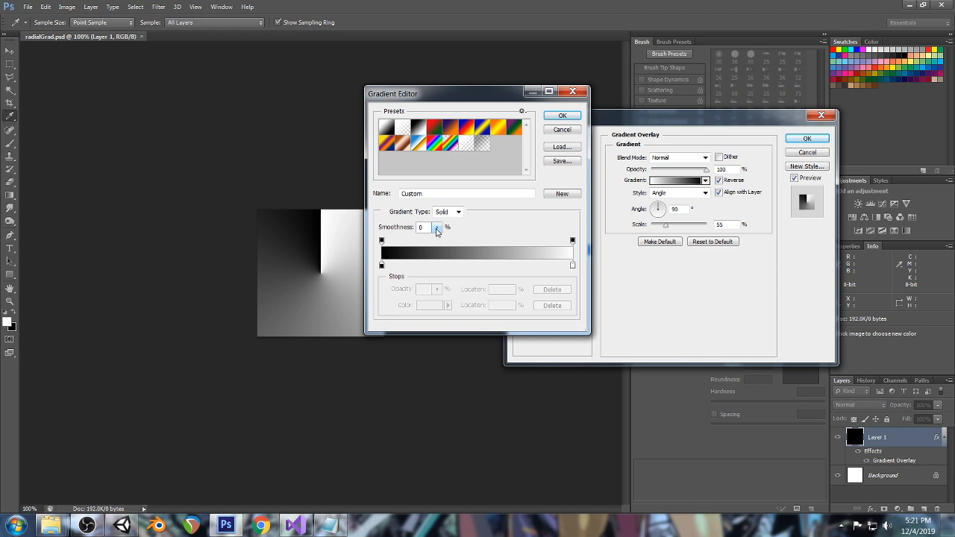
Raise the overlay gradient's Smoothness to 100%, keeping the gradient type Solid.
left_click(437, 229)
left_click_drag(439, 241, 639, 245)
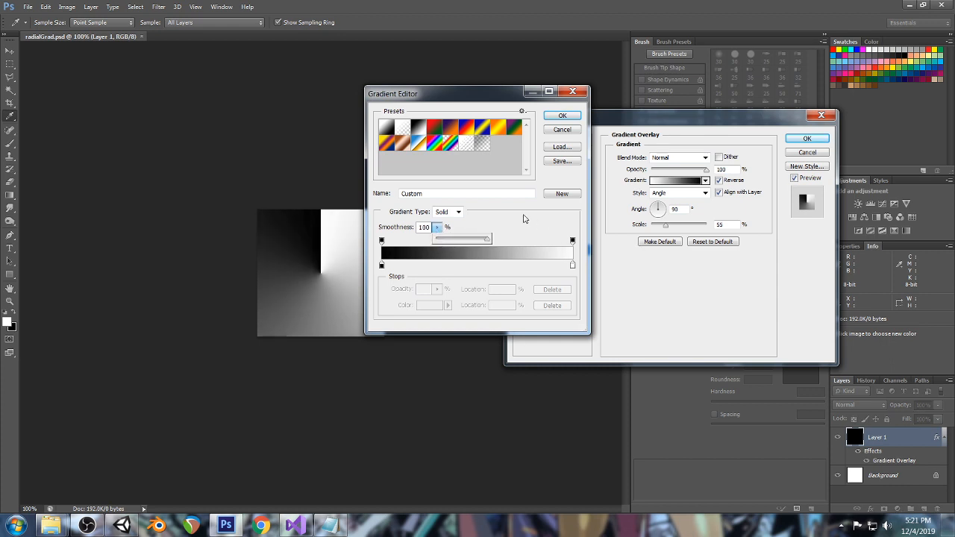
left_click(523, 218)
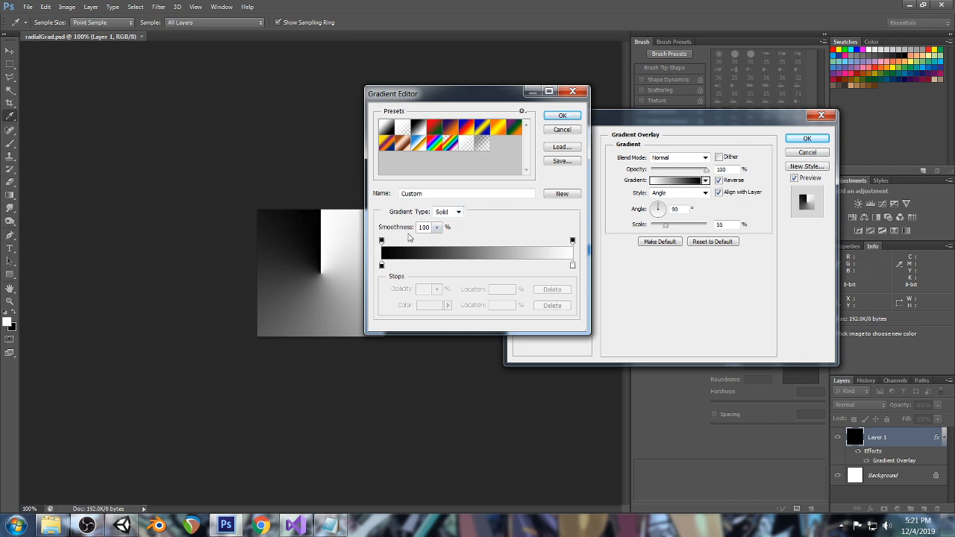
left_click(458, 212)
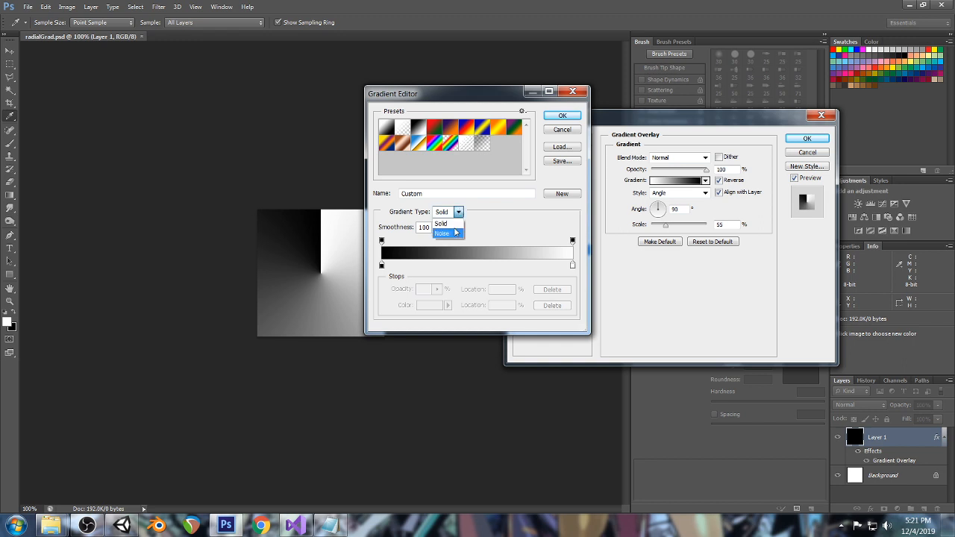
left_click(411, 247)
Set the overlay gradient's Smoothness to 0% and accept the gradient.
left_click(437, 227)
left_click_drag(437, 240, 379, 257)
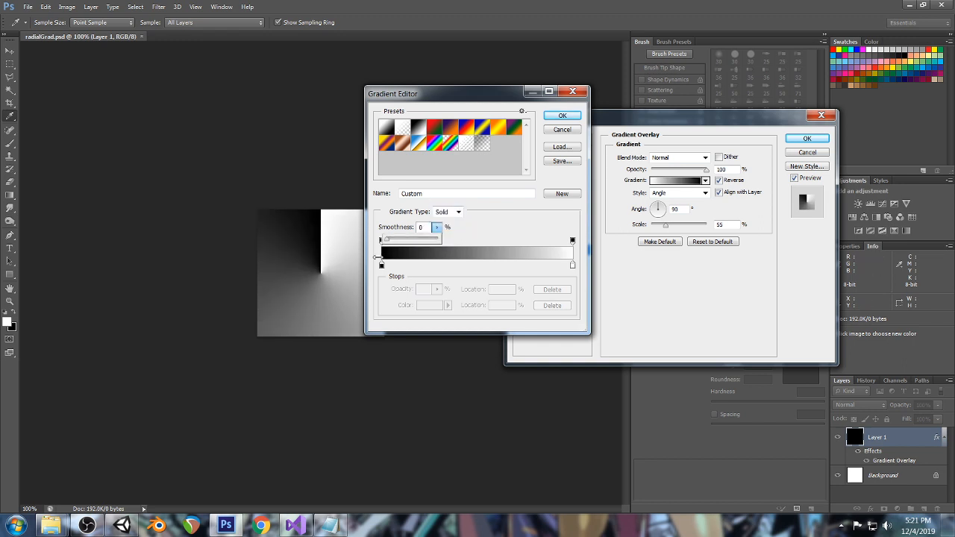
left_click(562, 115)
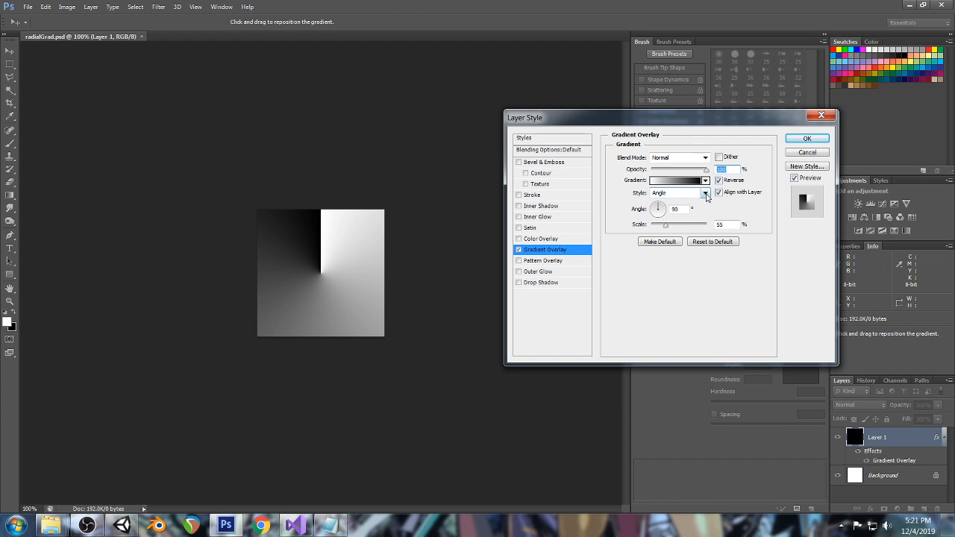
Choose Angle as the Gradient Overlay style on Layer 1 and apply the layer style.
left_click(705, 193)
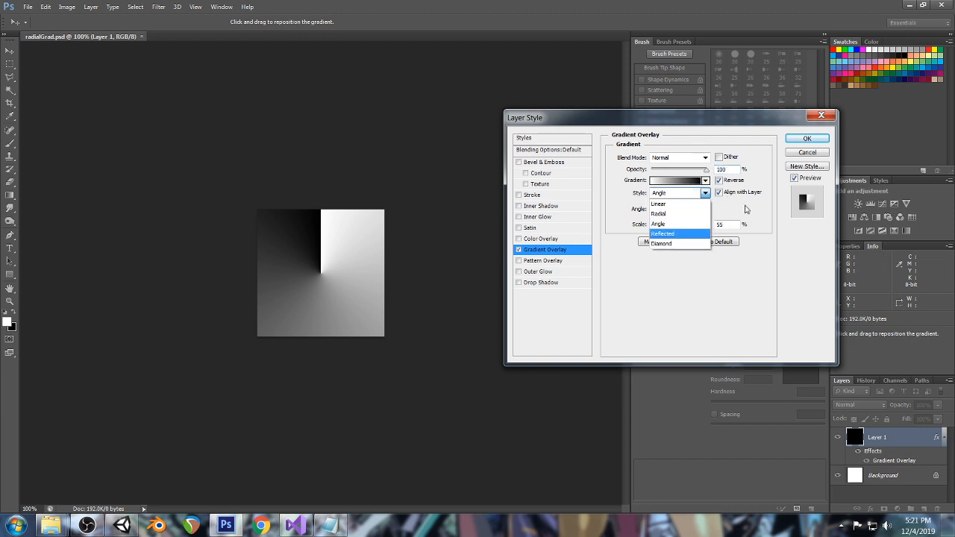
left_click(671, 224)
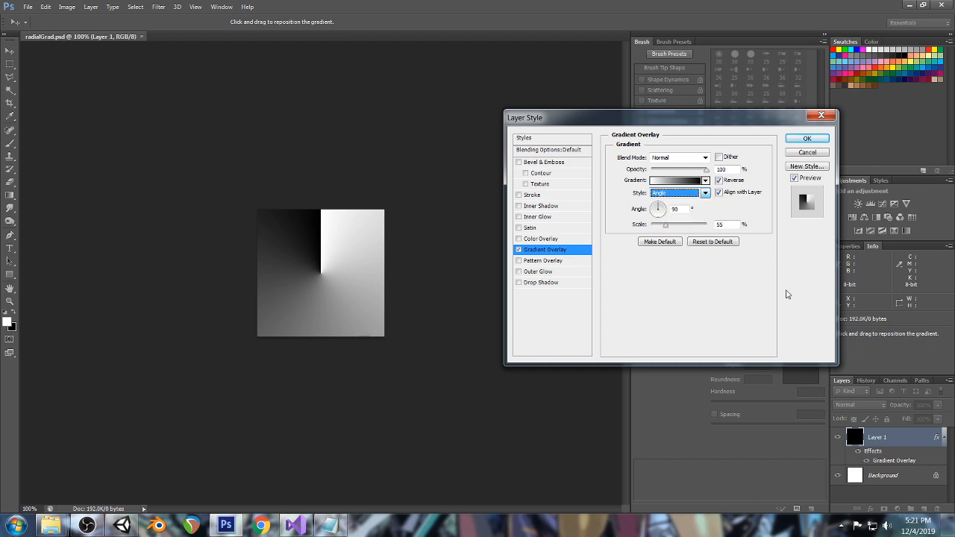
left_click(805, 139)
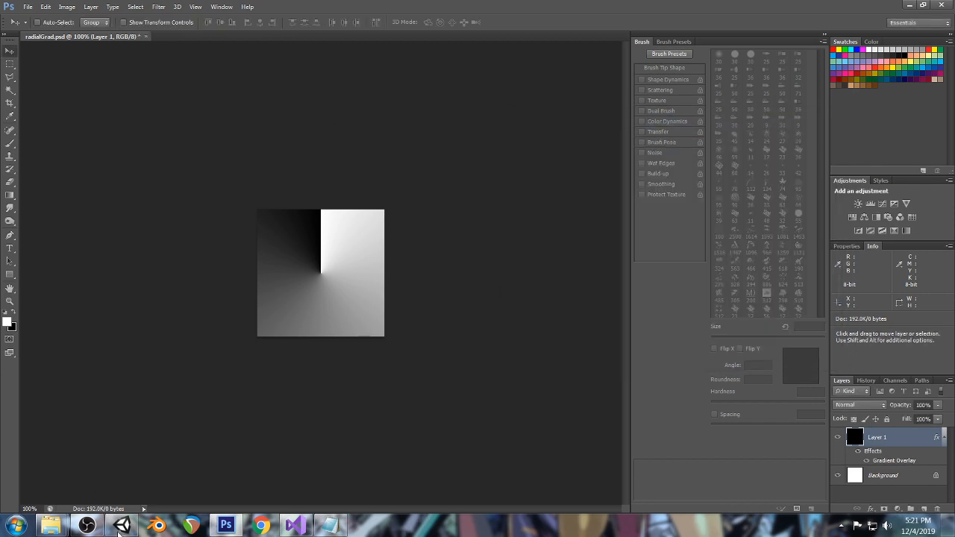
Switch to Unity and set the radial material's Mask texture to None.
left_click(121, 526)
scroll(896, 231, "down", 5)
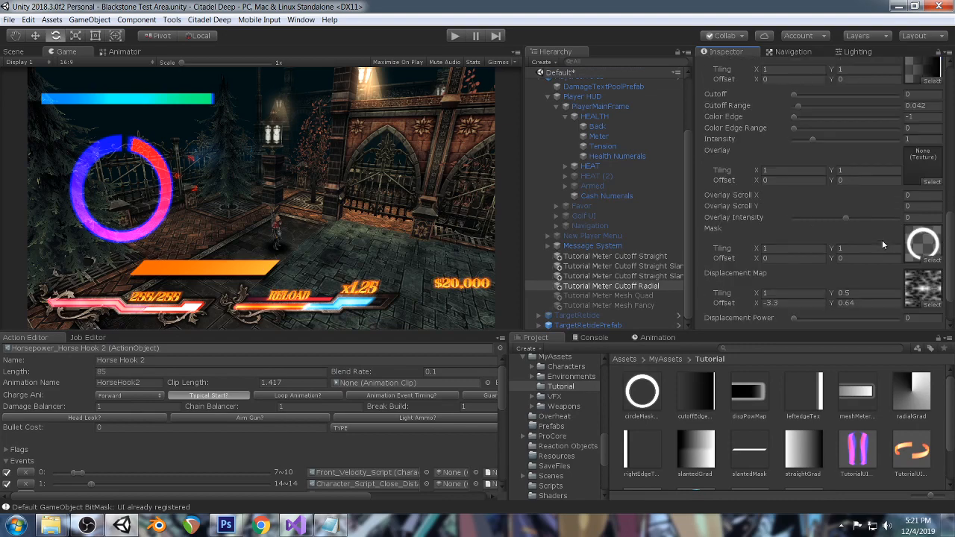
left_click(932, 260)
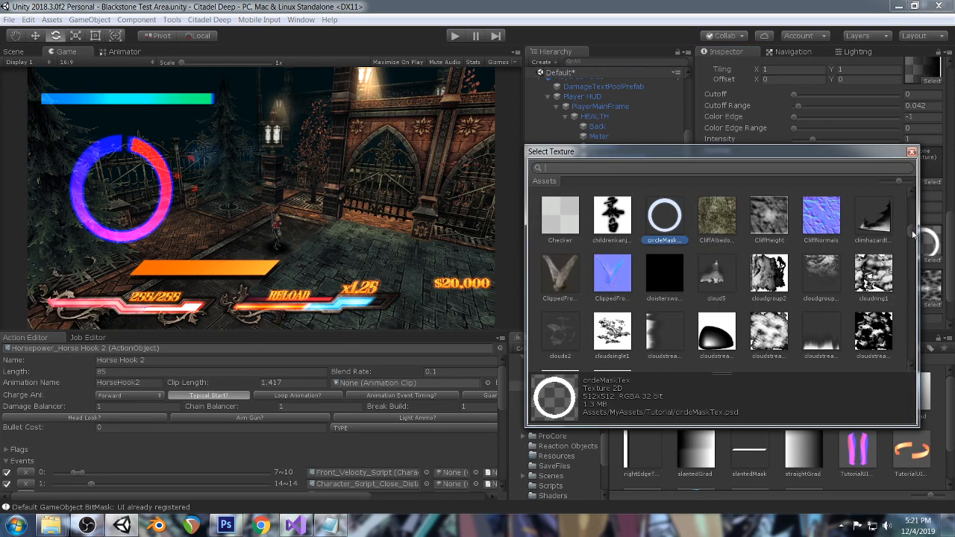
scroll(561, 206, "up", 5)
double_click(561, 207)
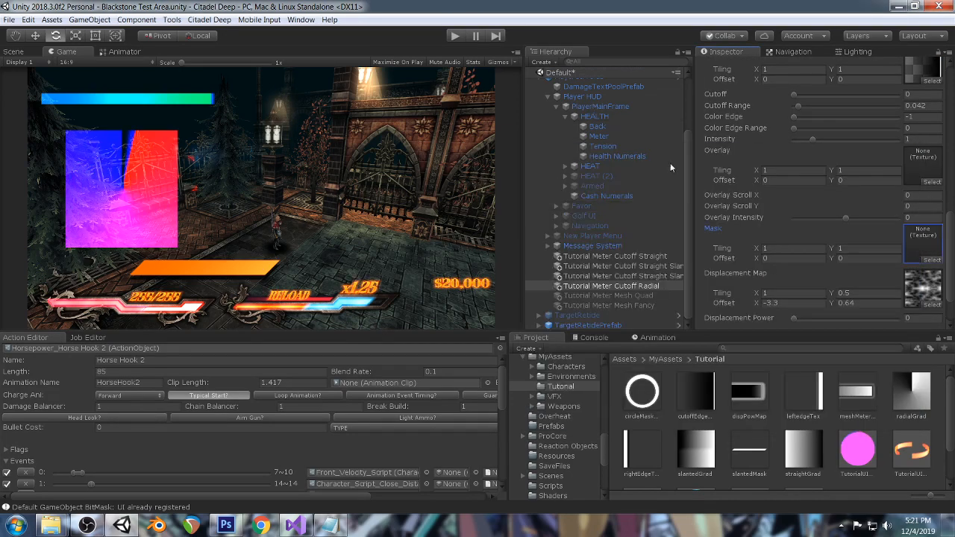
Set the radial material's Cutoff Range to 0.114 and locate its Cutoff Edge texture among the project assets.
scroll(784, 193, "up", 10)
scroll(784, 192, "down", 1)
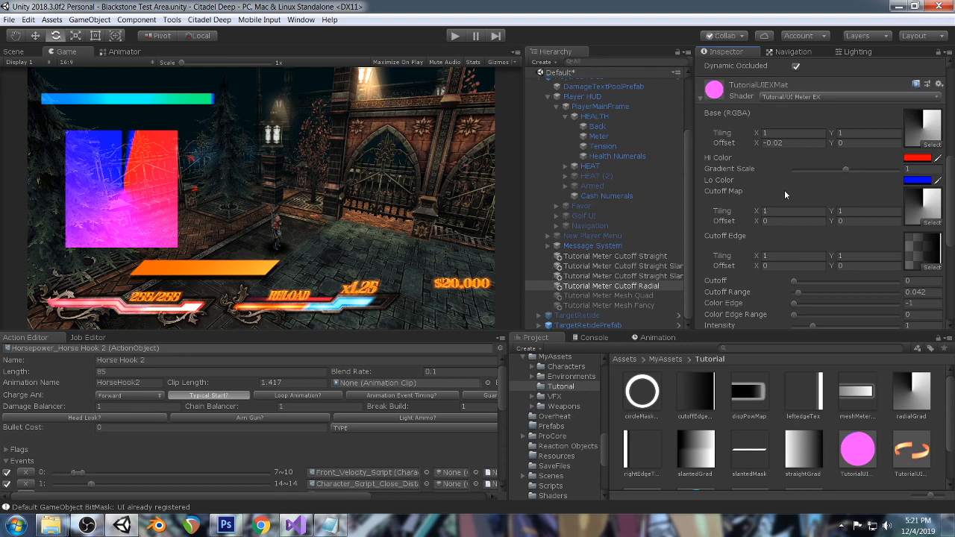
left_click(794, 281)
left_click_drag(797, 297, 805, 297)
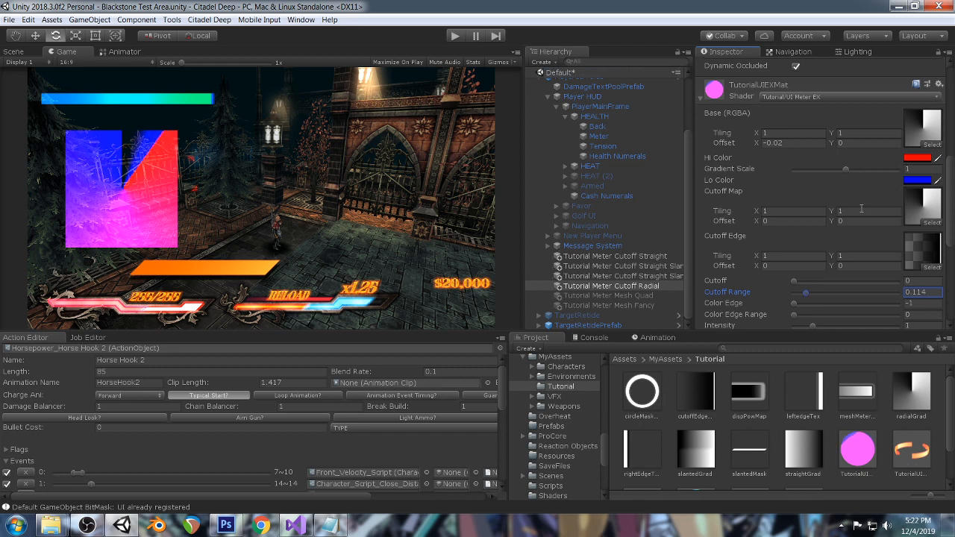
left_click(932, 254)
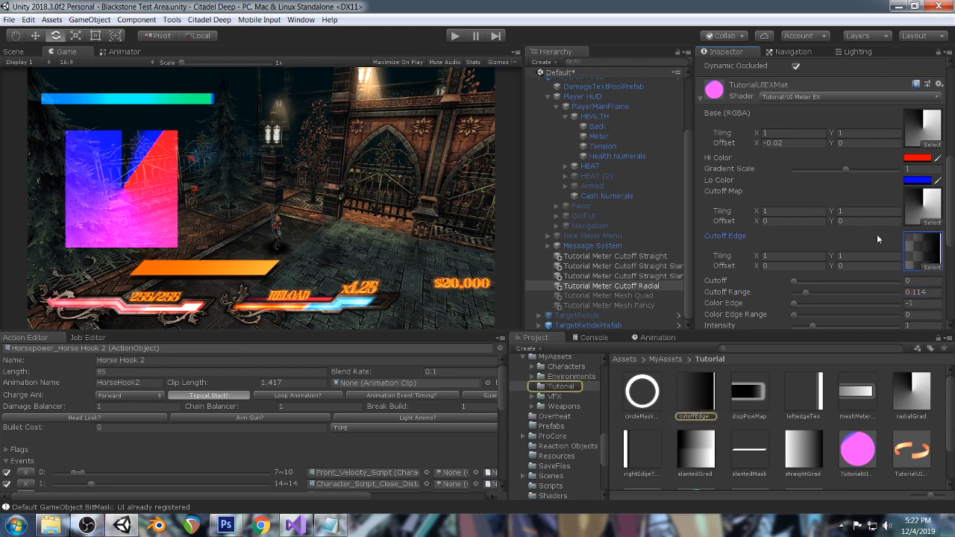
Set the radial material's Cutoff Edge texture to None.
left_click(931, 267)
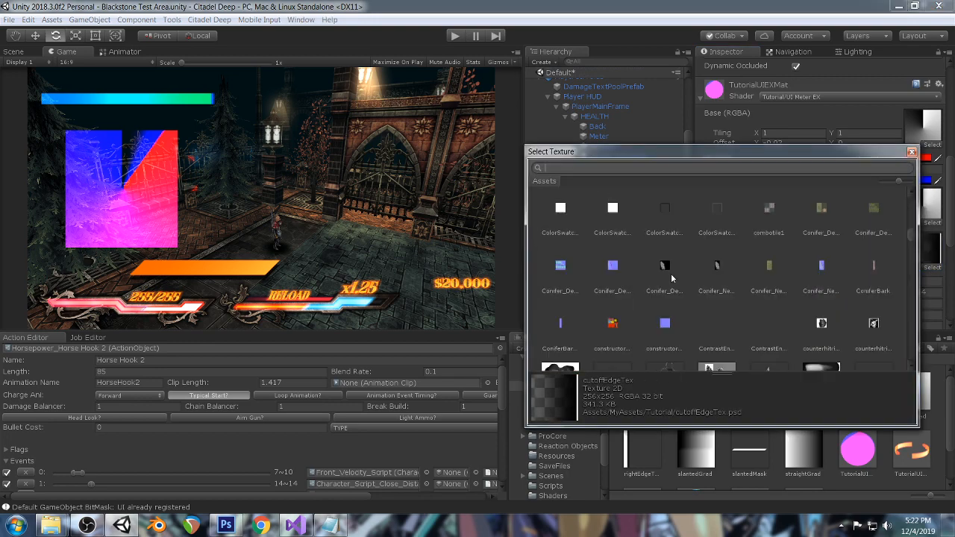
scroll(636, 248, "up", 15)
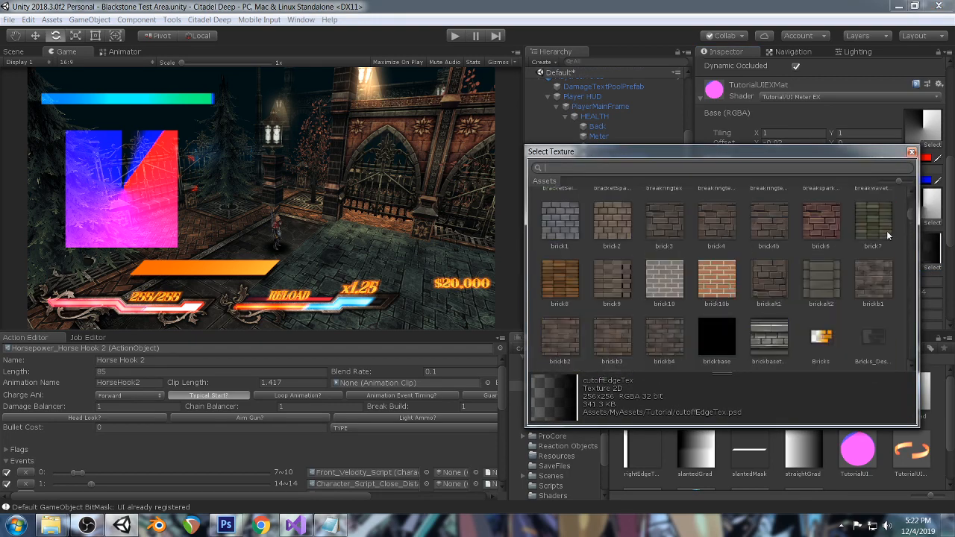
scroll(910, 220, "up", 5)
double_click(571, 218)
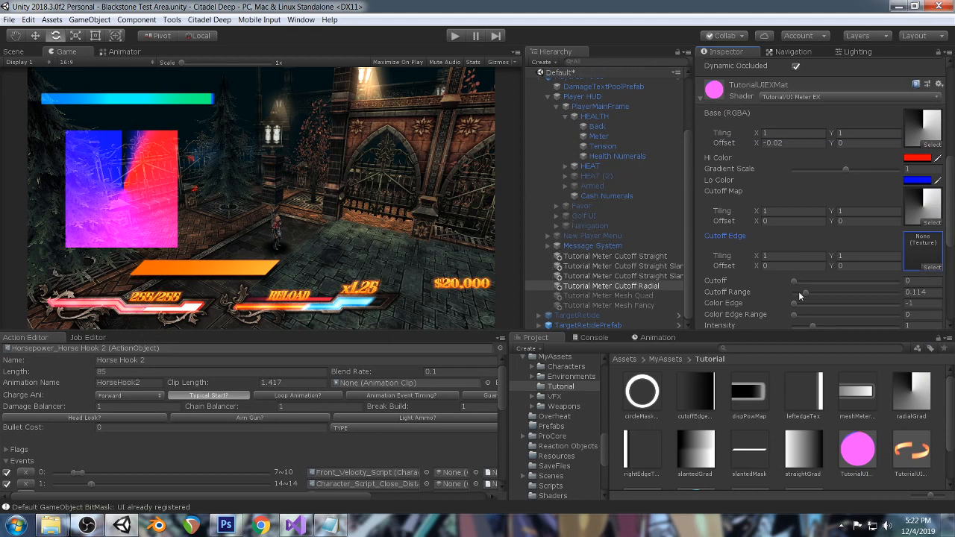
Set the radial material's Cutoff to 0.187, Cutoff Range to 0, Color Edge to -1 and Color Edge Range to 0.006.
left_click_drag(794, 306, 846, 307)
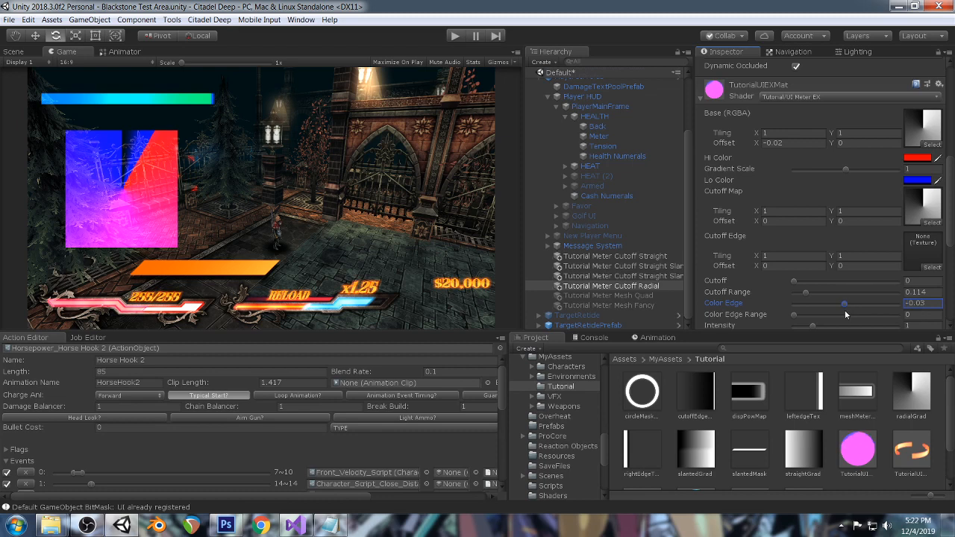
left_click_drag(794, 314, 805, 291)
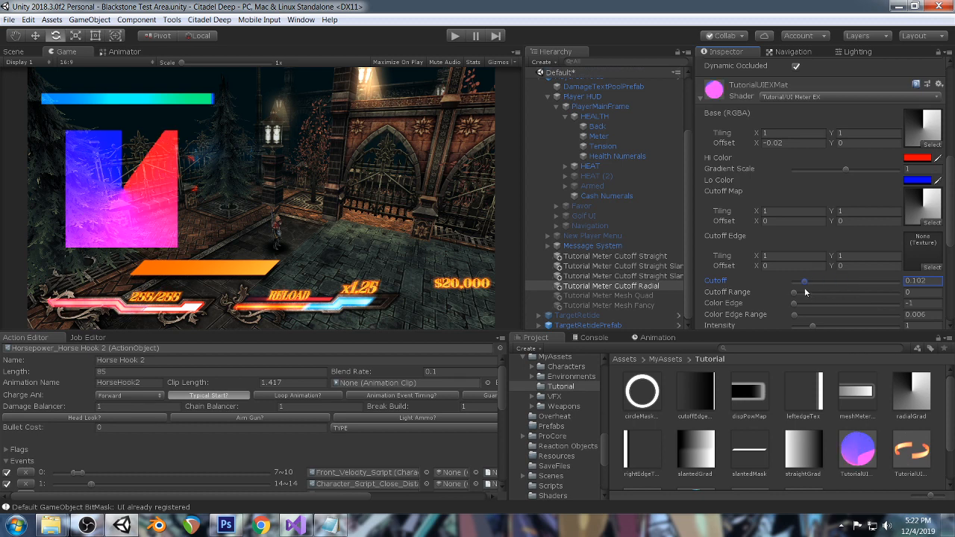
left_click_drag(813, 292, 814, 293)
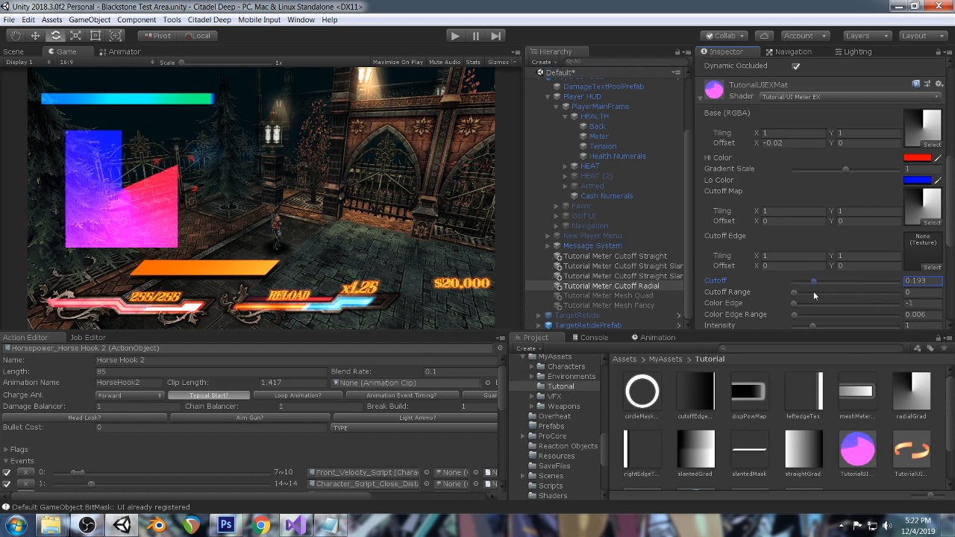
Search the textures for "mask" and assign the white ring texture circleMaskTex as the radial material's Mask.
scroll(852, 234, "down", 5)
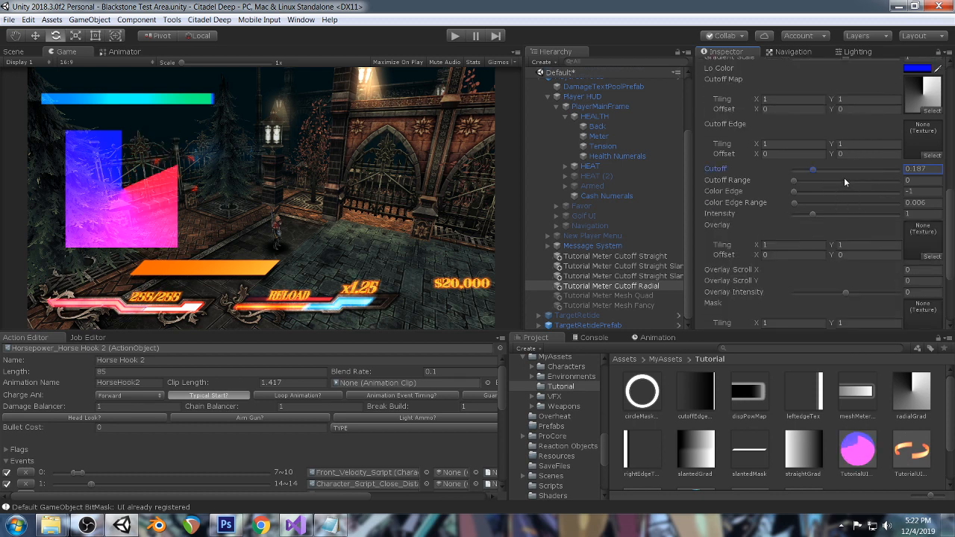
left_click(931, 261)
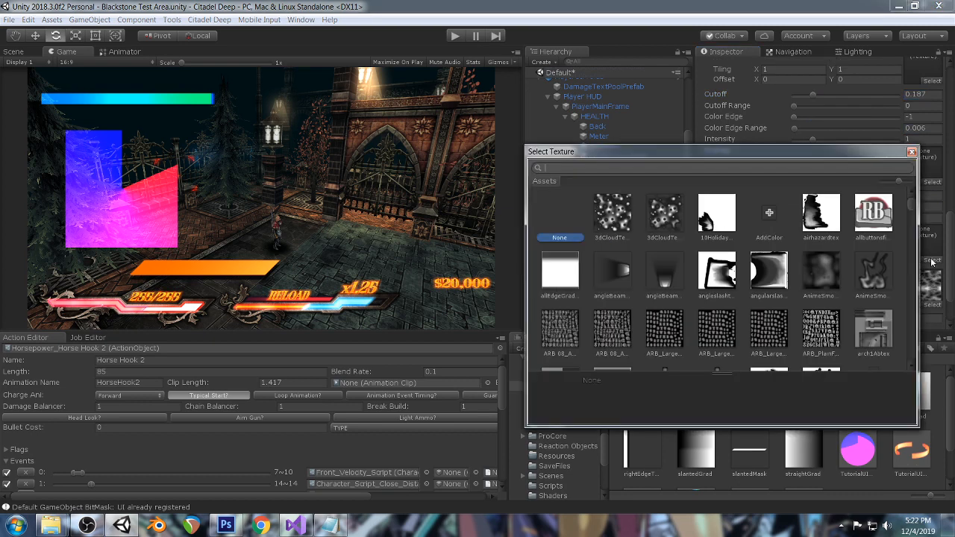
left_click(911, 151)
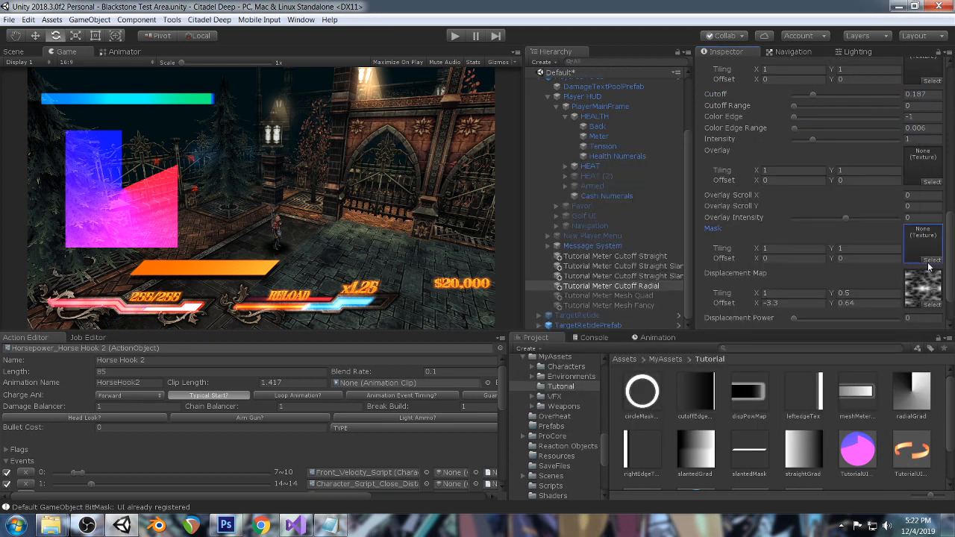
left_click(929, 262)
type("mask")
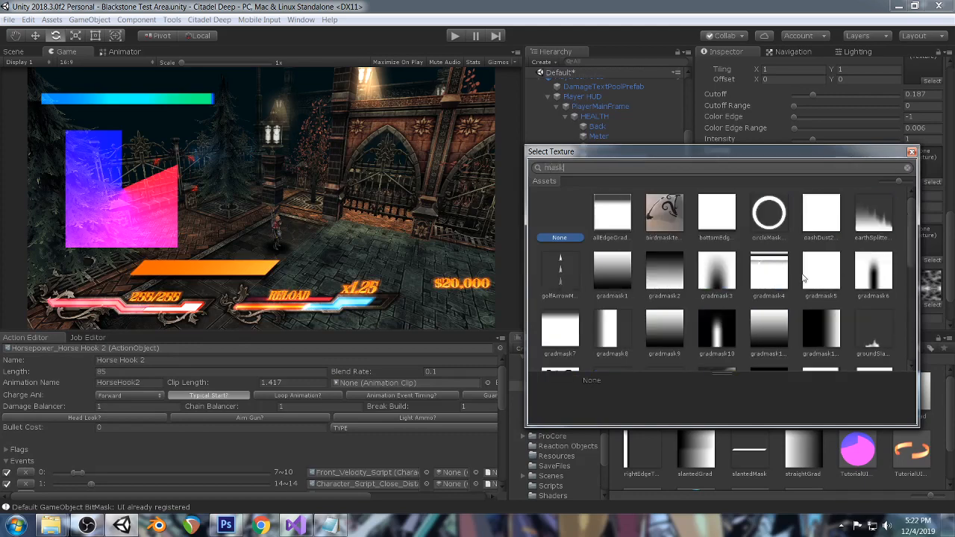
double_click(774, 217)
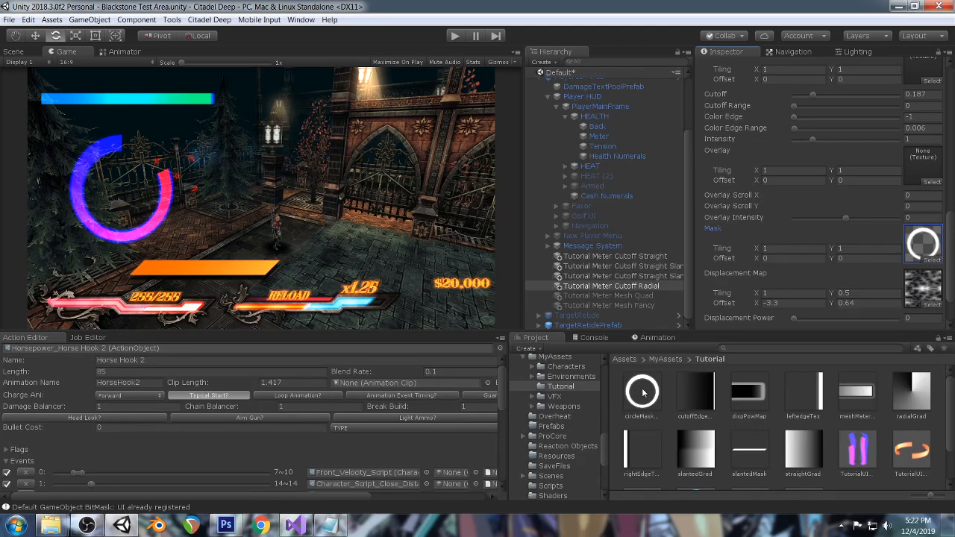
Open circleMaskTex in Photoshop, look through its layers and hide Layer 3.
double_click(644, 392)
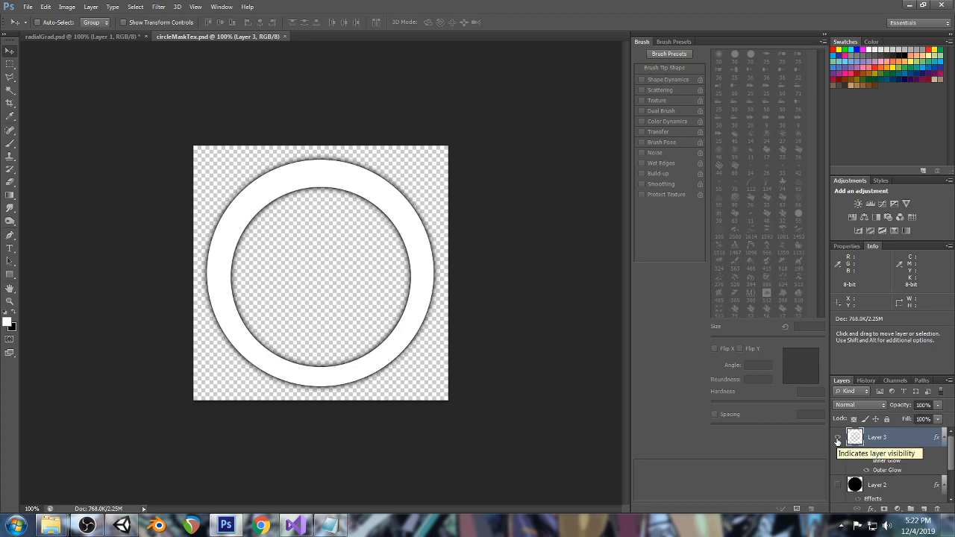
scroll(866, 447, "down", 2)
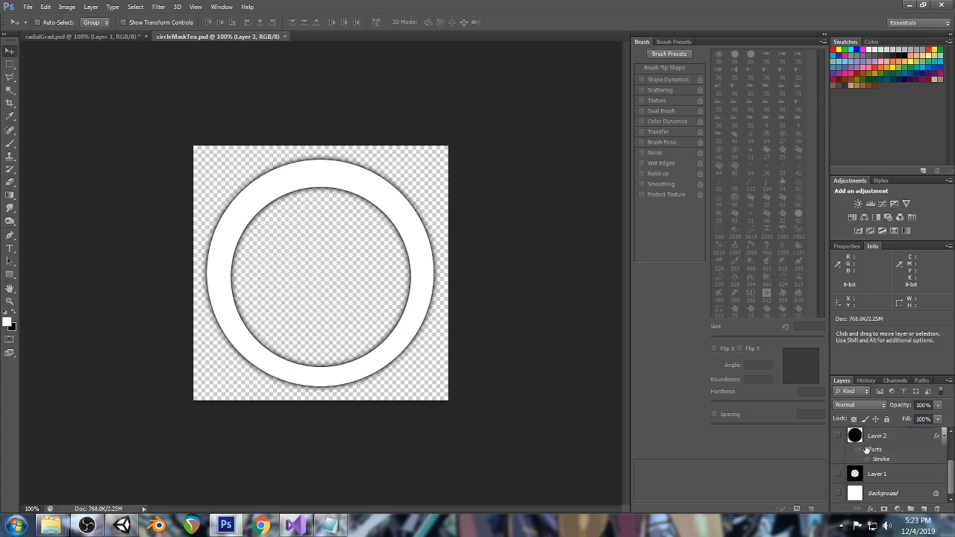
scroll(858, 459, "up", 2)
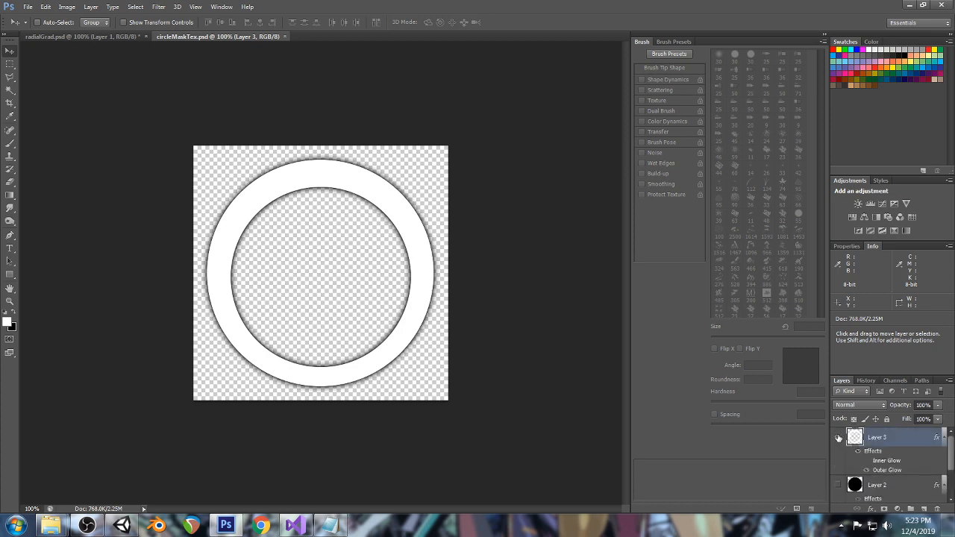
left_click(836, 440)
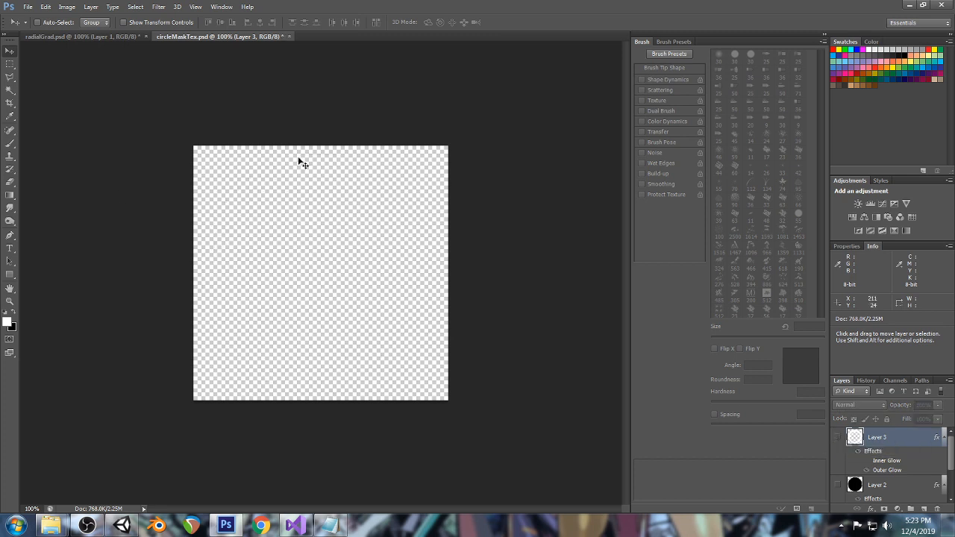
Choose the Ellipse Tool, then create a new layer above Layer 3 and give it a copy of Layer 3's layer style.
left_click(5, 274)
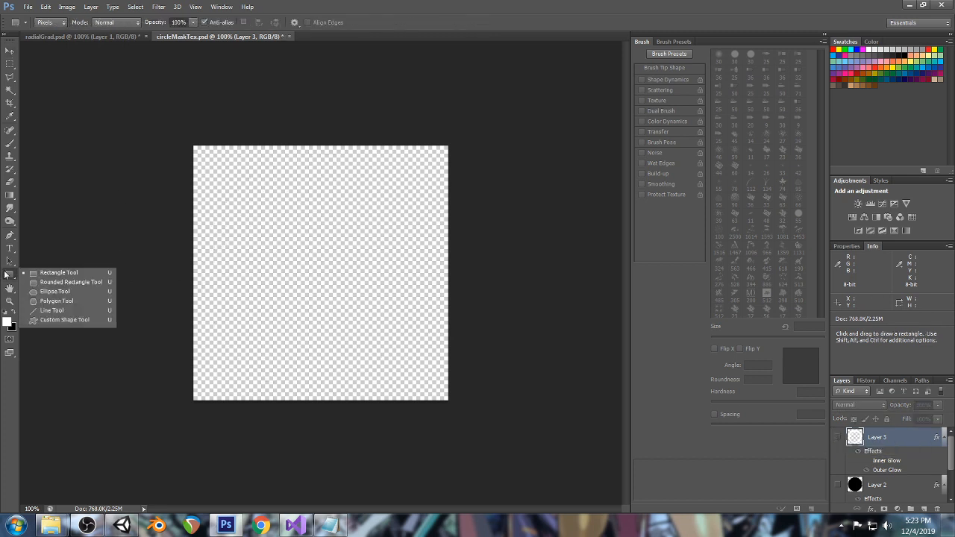
left_click(47, 292)
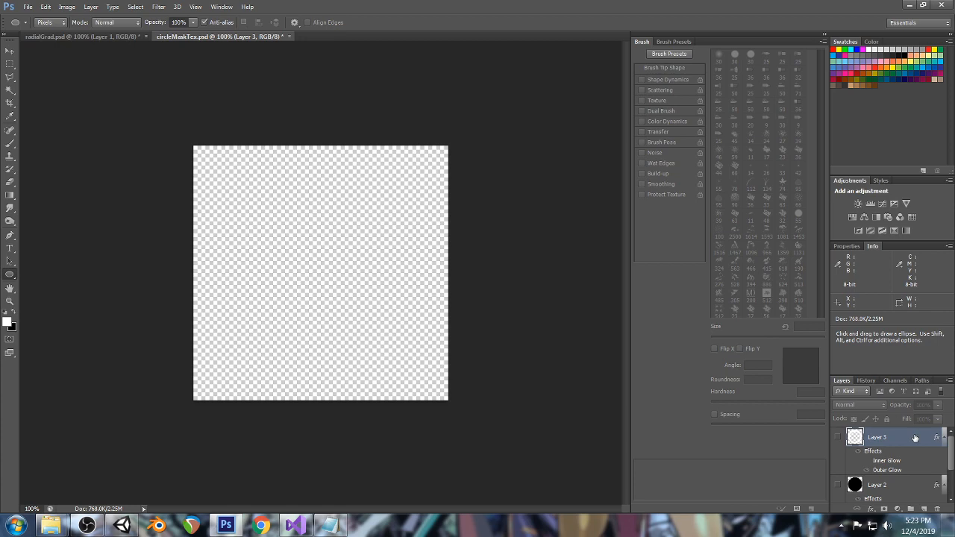
right_click(915, 438)
left_click(828, 196)
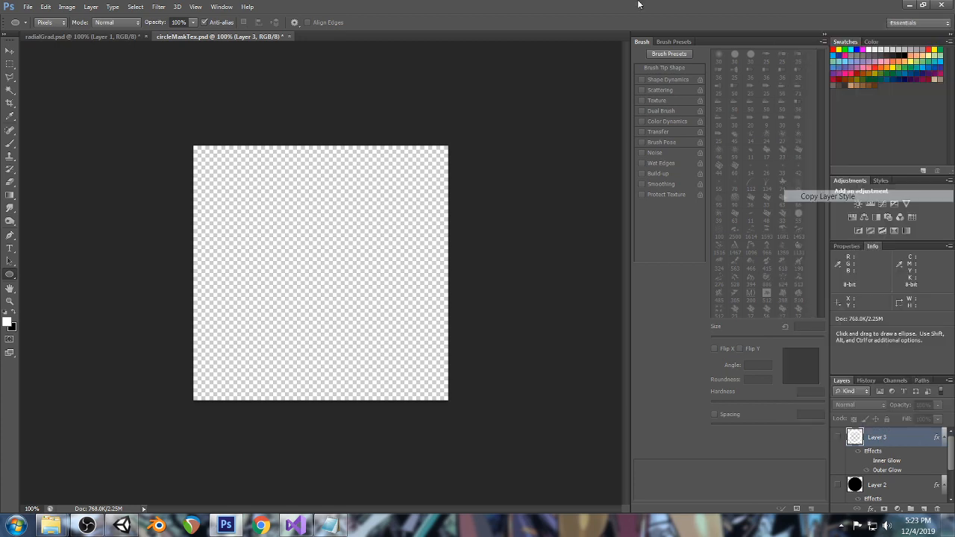
key("ctrl+shift+n")
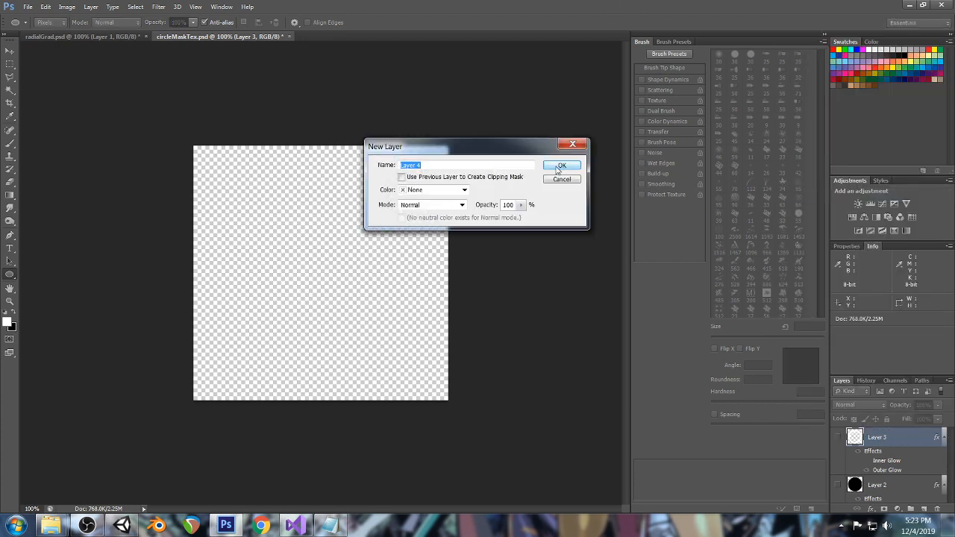
left_click(561, 165)
right_click(895, 439)
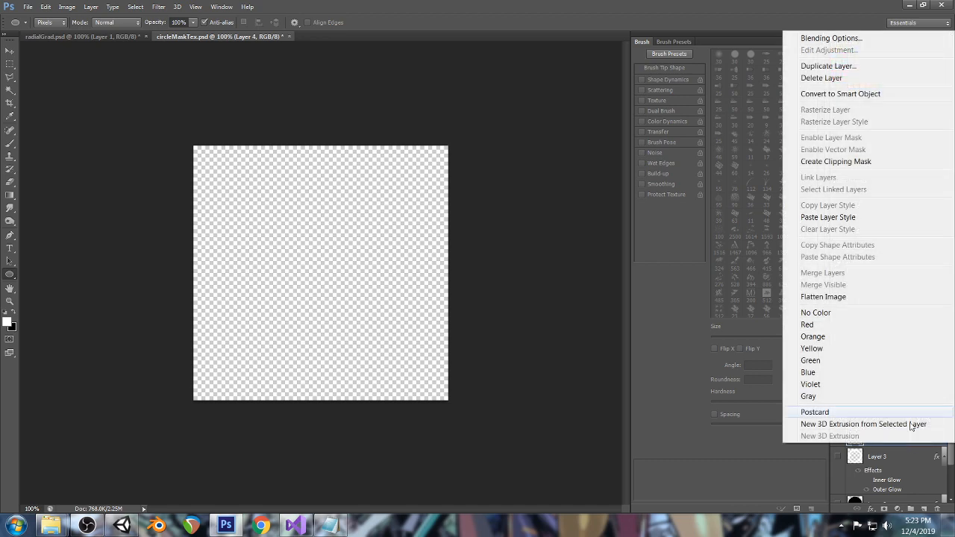
left_click(808, 218)
Draw a large white circle on the new layer, move it to the canvas centre and view the updated mask in Unity.
left_click_drag(313, 269, 423, 417, "alt+shift")
key("alt+BackSpace")
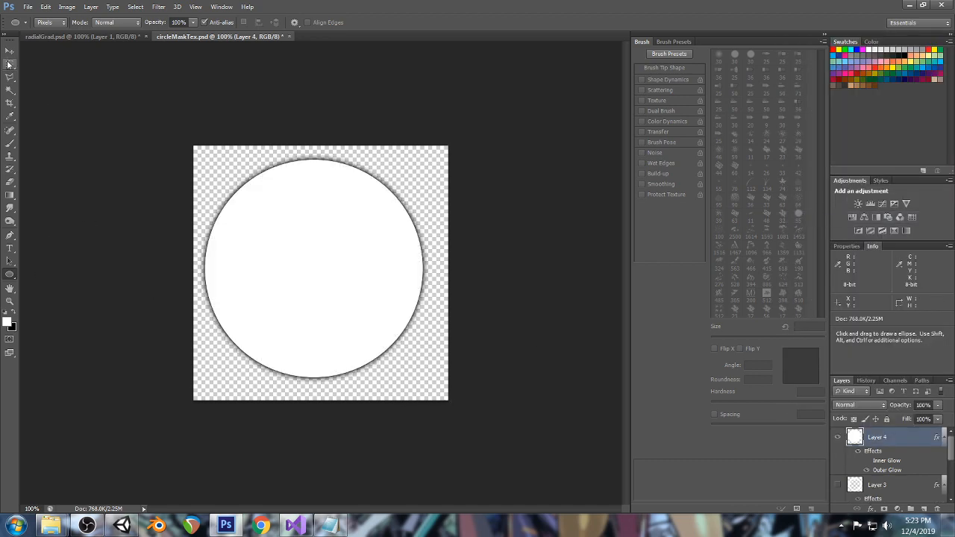
key("v")
left_click_drag(329, 265, 336, 267)
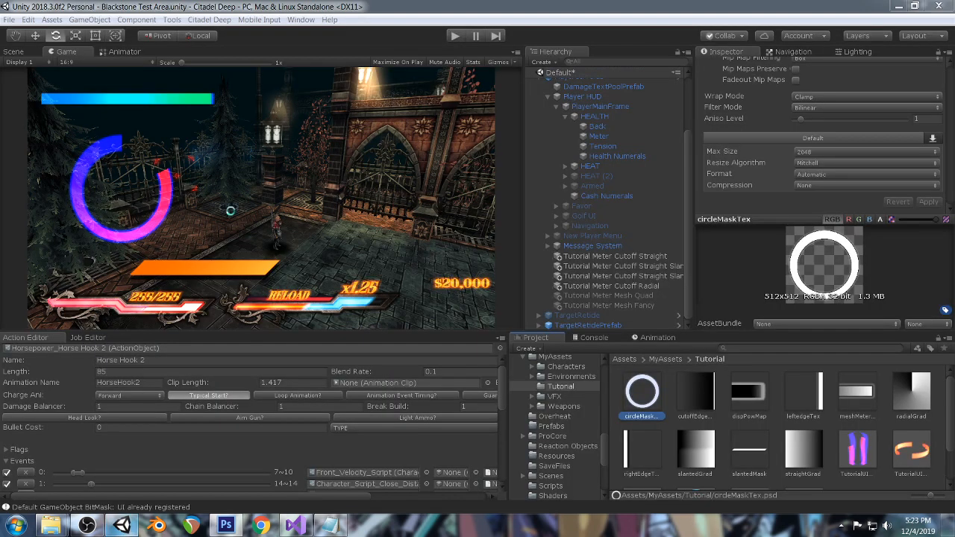
left_click(121, 526)
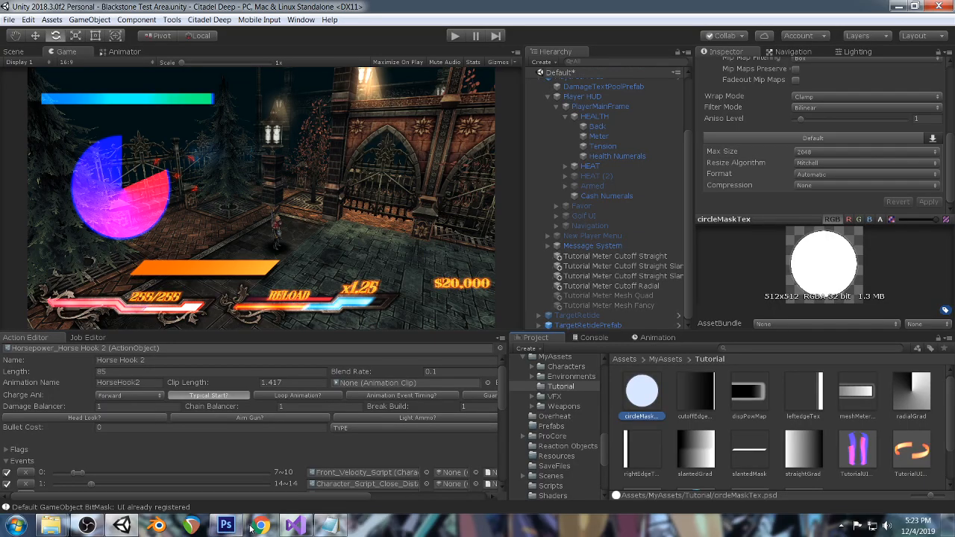
Back in Photoshop, cut a concentric circular hole about 346 px wide out of the white circle and check the mask in Unity.
left_click(225, 525)
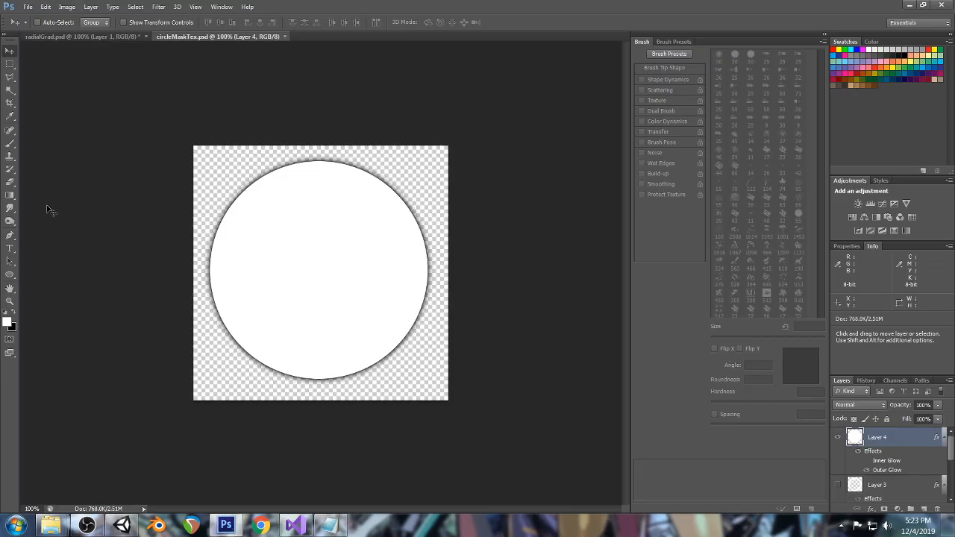
left_click_drag(10, 64, 37, 63)
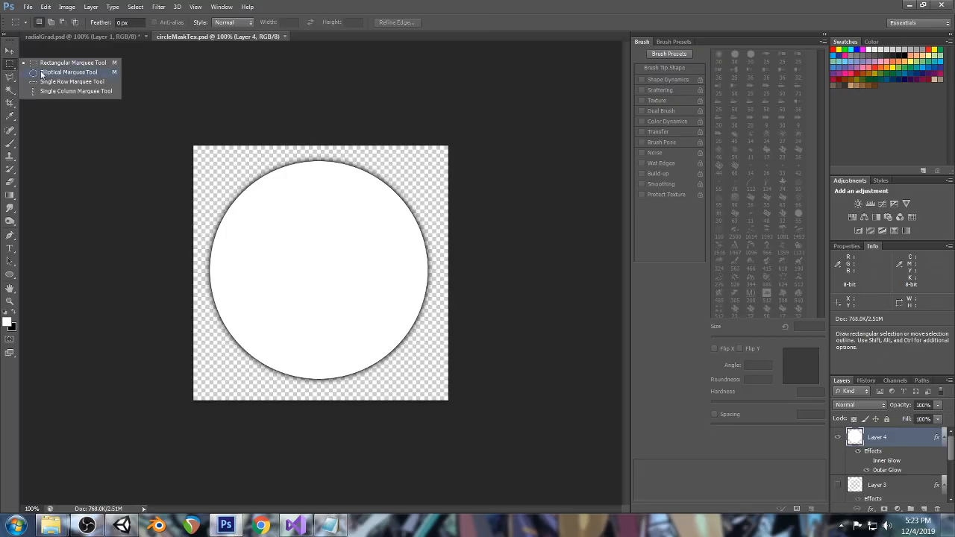
left_click(45, 72)
mouse_move(314, 265)
left_mouse_down("alt+shift")
mouse_move(402, 411)
mouse_move(313, 264)
left_mouse_up("alt+shift")
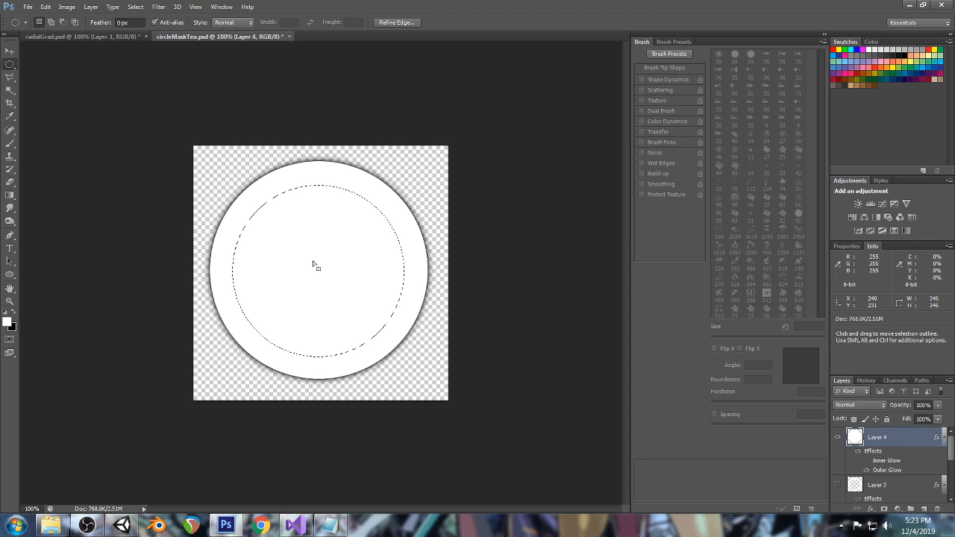
key("Delete")
key("ctrl+d")
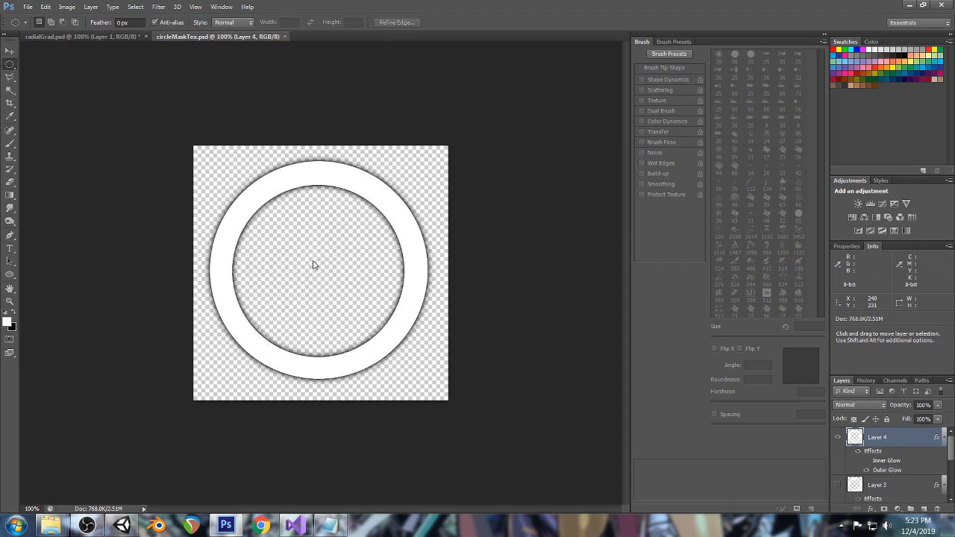
left_click(121, 526)
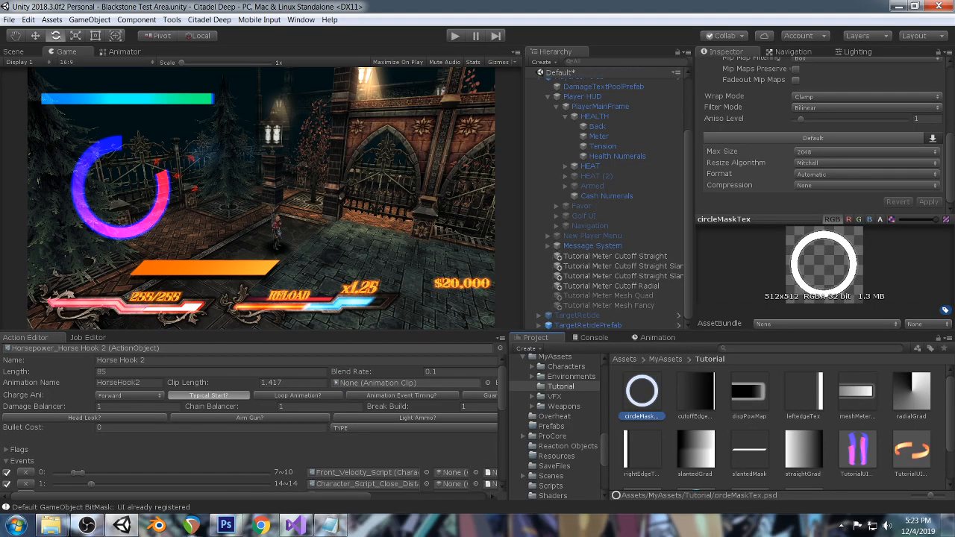
Return to Photoshop and scale the ring on Layer 4 down to about 38.6%, keeping it near the canvas's lower-left corner.
left_click(226, 526)
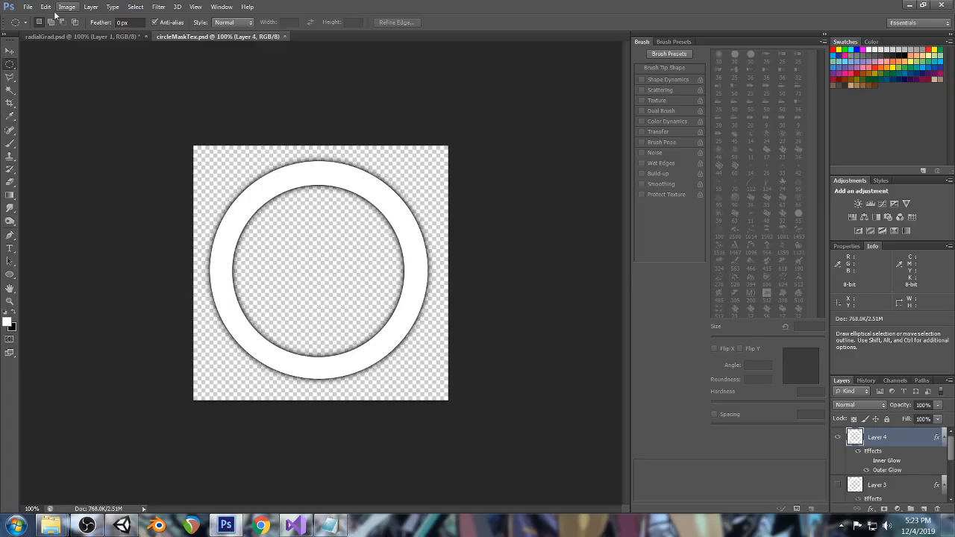
left_click(66, 7)
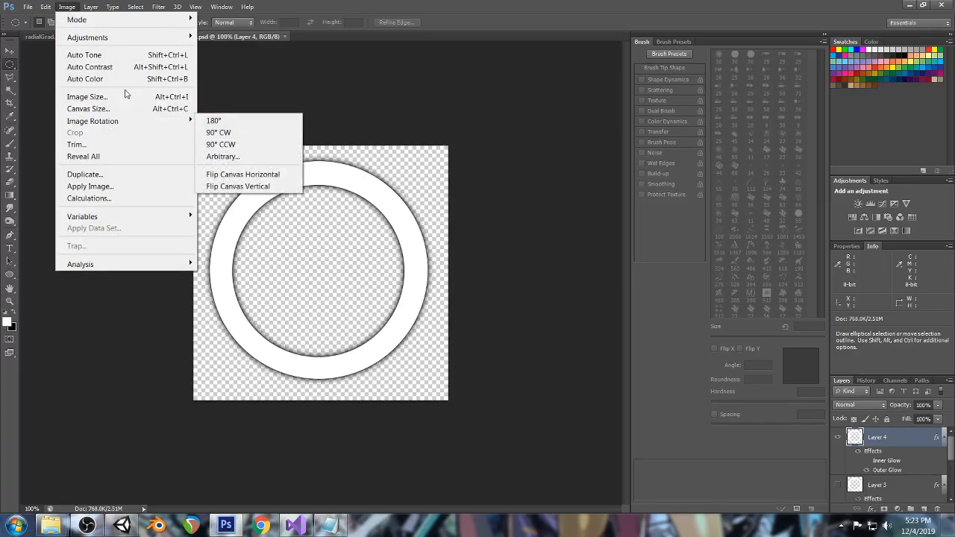
left_click(469, 4)
key("ctrl+t")
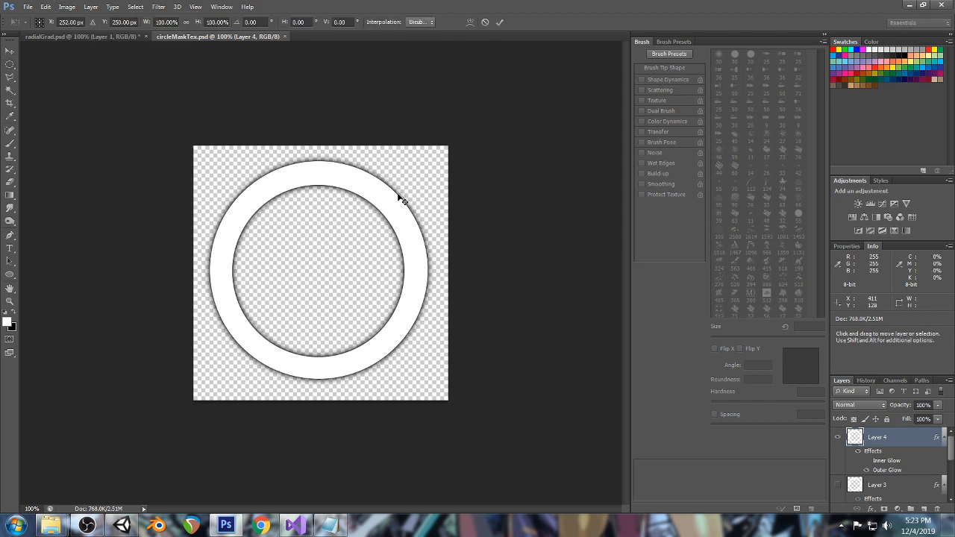
left_click_drag(429, 162, 294, 296)
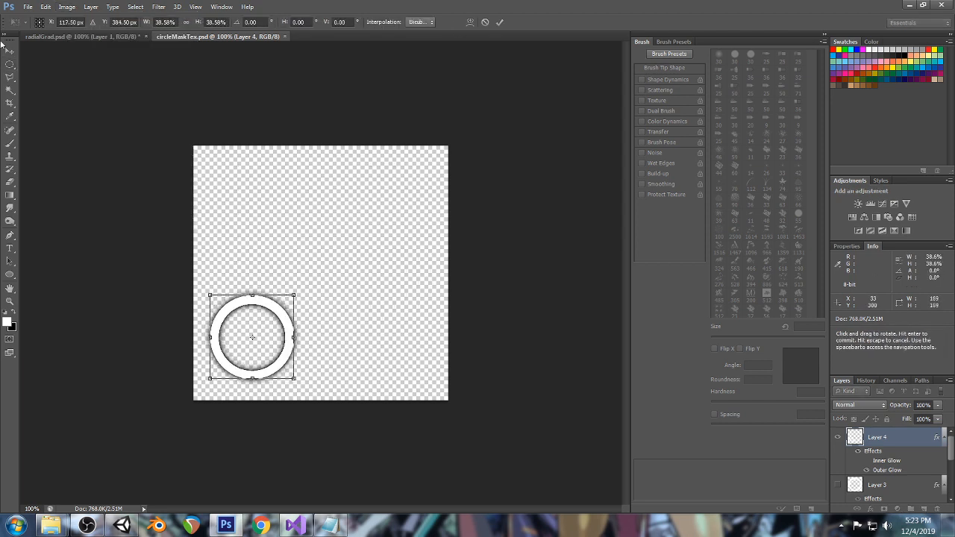
key("v")
left_click(426, 198)
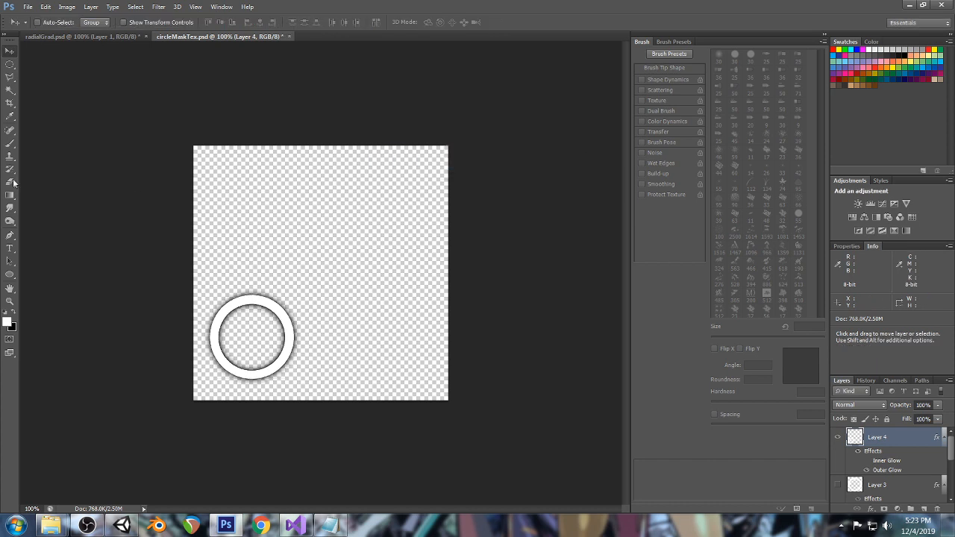
Draw a thin horizontal white rectangle extending from the ring's bottom edge toward the canvas's right side.
left_click(9, 275)
left_click(37, 273)
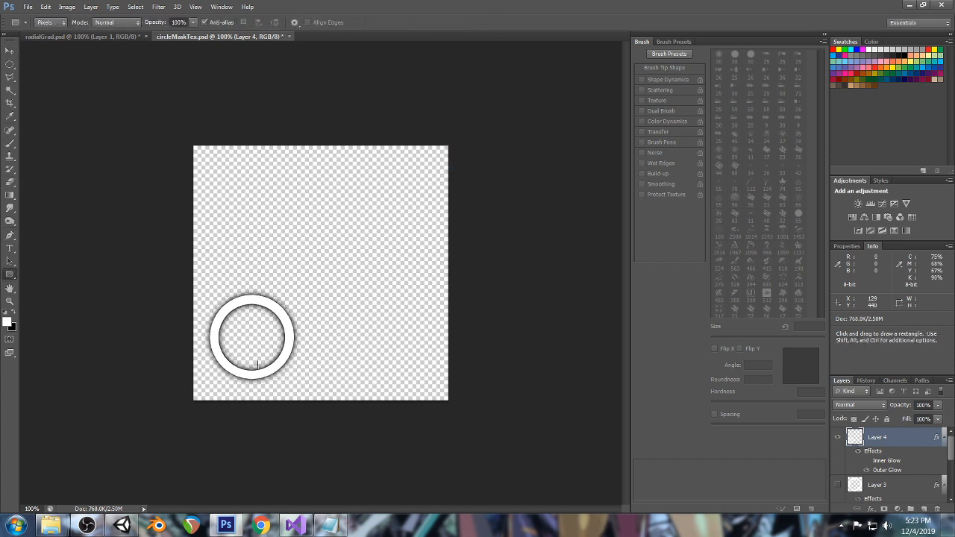
left_click_drag(252, 369, 435, 379)
key("ctrl+z")
key("ctrl+z")
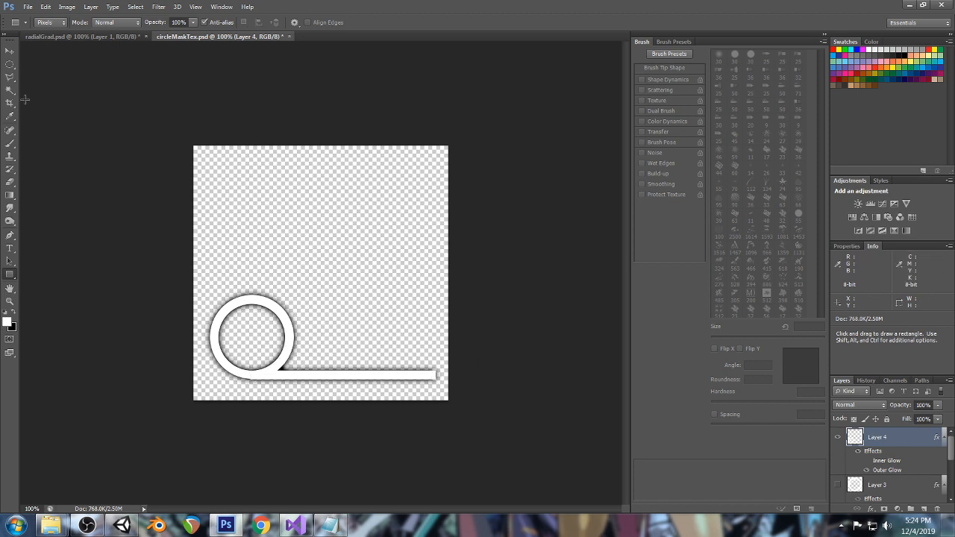
Cut away the ring's lower-right section above the horizontal bar with a rectangular selection, leaving a hook shape on Layer 4.
left_click(10, 64)
right_click(9, 64)
left_click(47, 64)
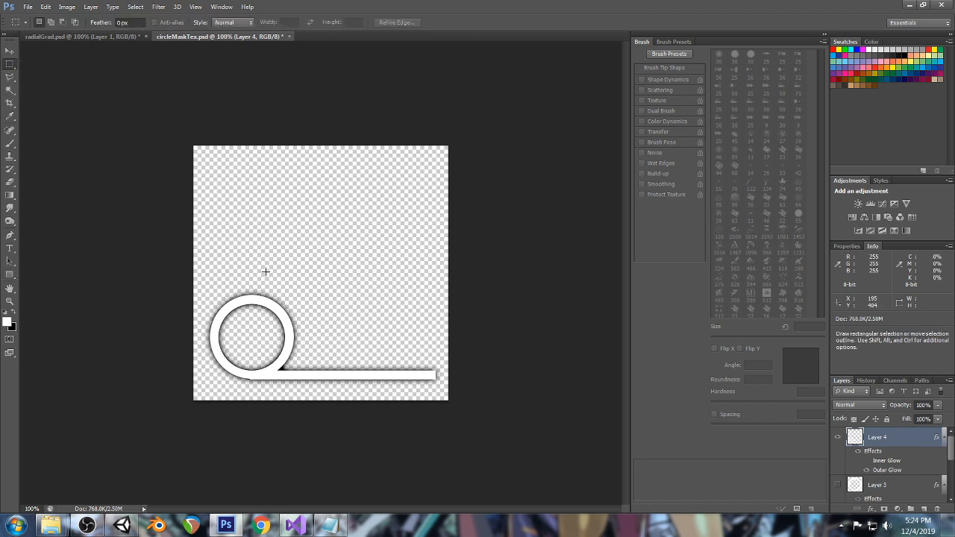
left_click_drag(251, 333, 440, 371)
key("Delete")
key("ctrl+d")
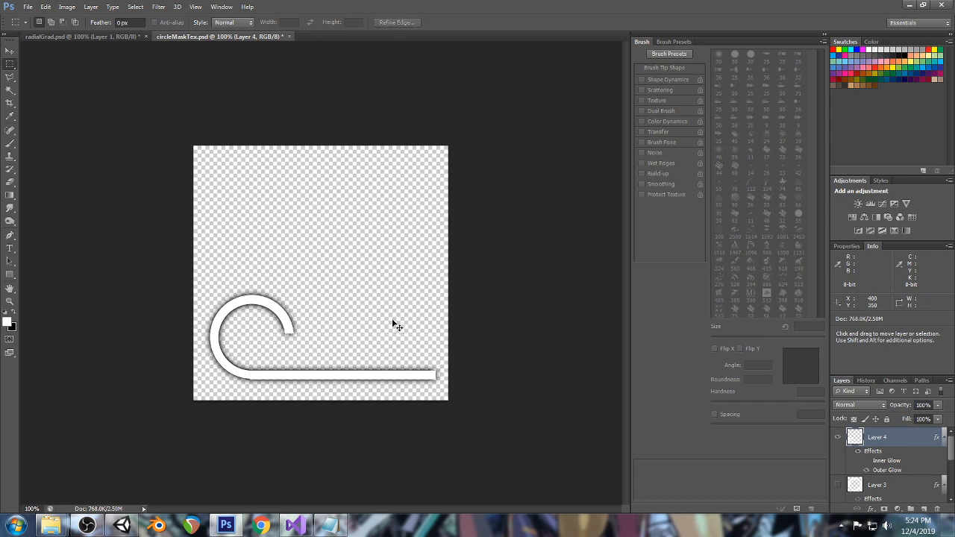
Switch to Unity, select Tutorial Meter Cutoff Radial and set its material's Cutoff to 0.555.
left_click(121, 526)
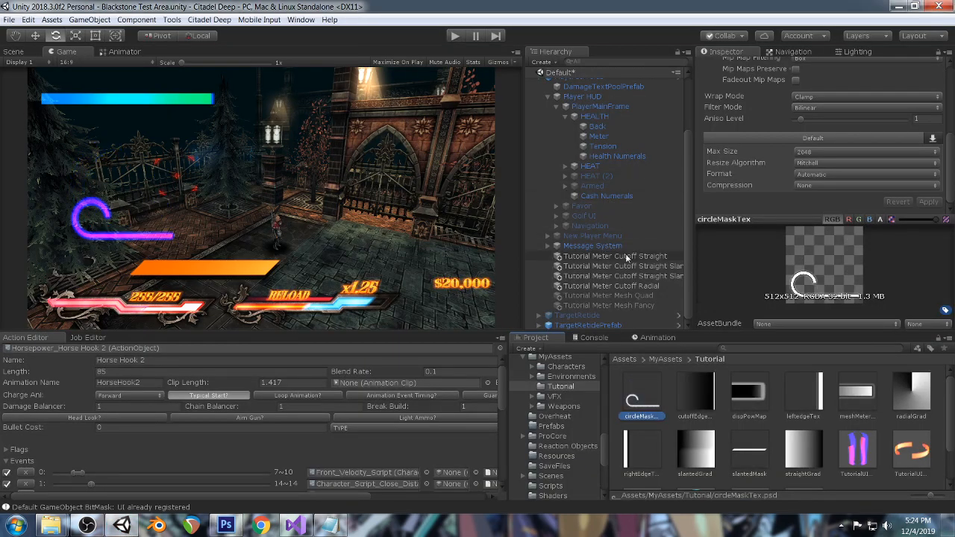
left_click(617, 286)
scroll(824, 187, "down", 2)
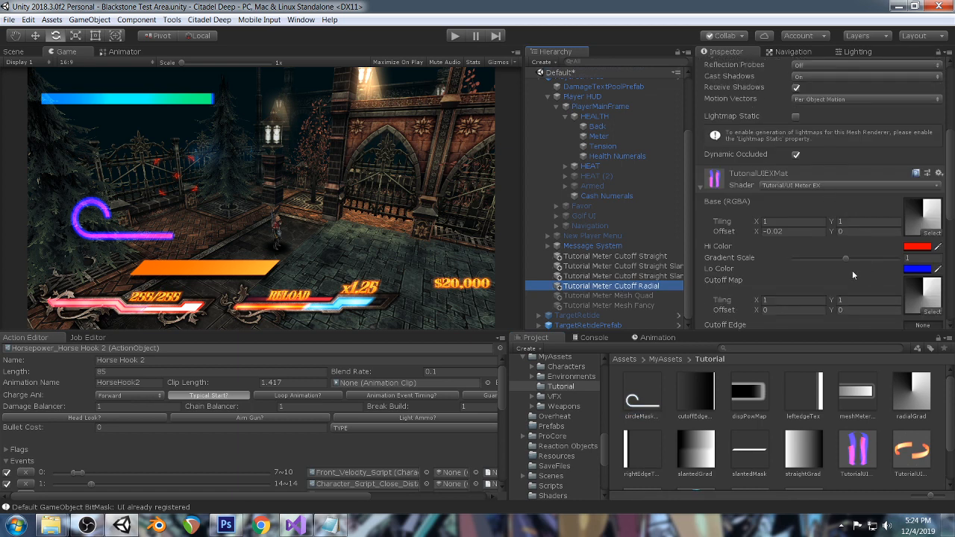
left_click_drag(814, 257, 852, 257)
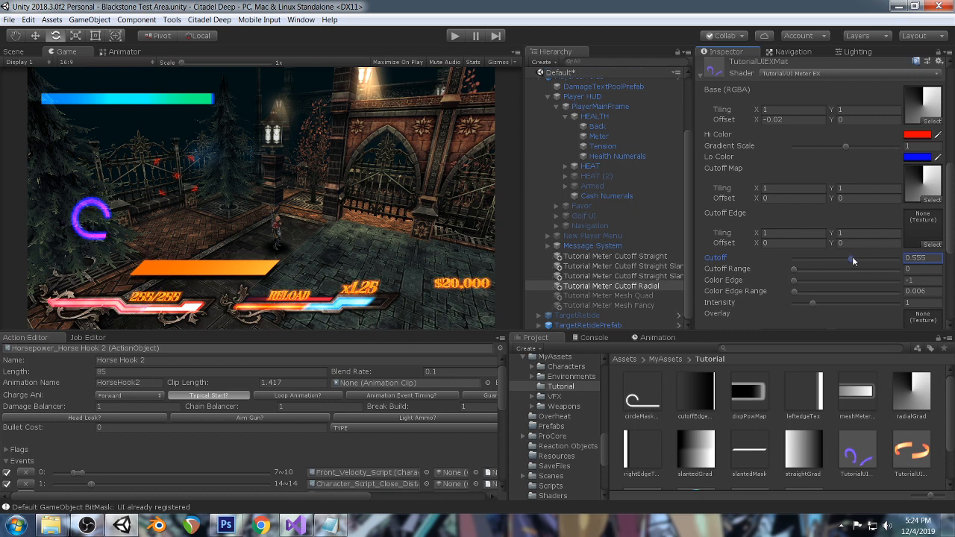
Return to Photoshop and undo the Layer 4 edits back to the solid white circle with its circular selection.
left_click(226, 526)
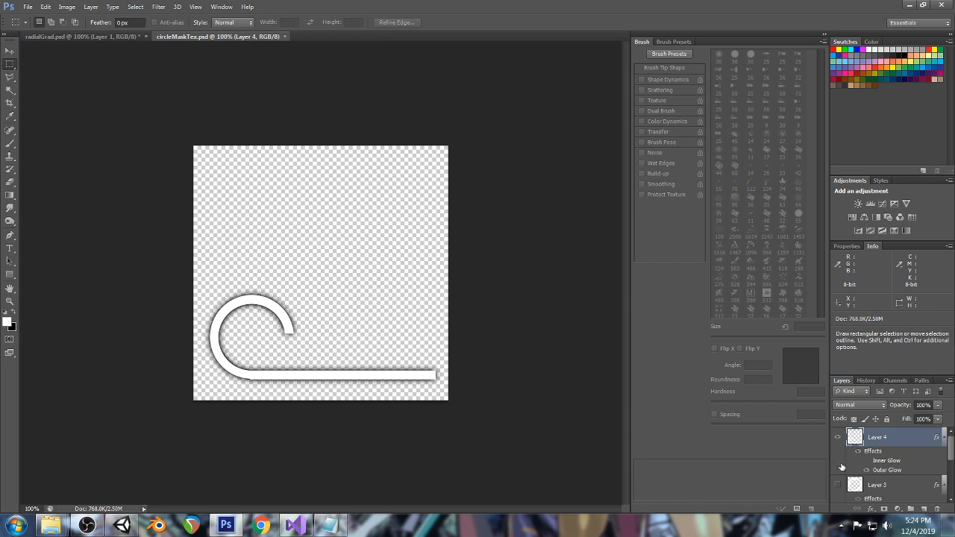
left_click(837, 438)
left_click(838, 438)
mouse_move(123, 525)
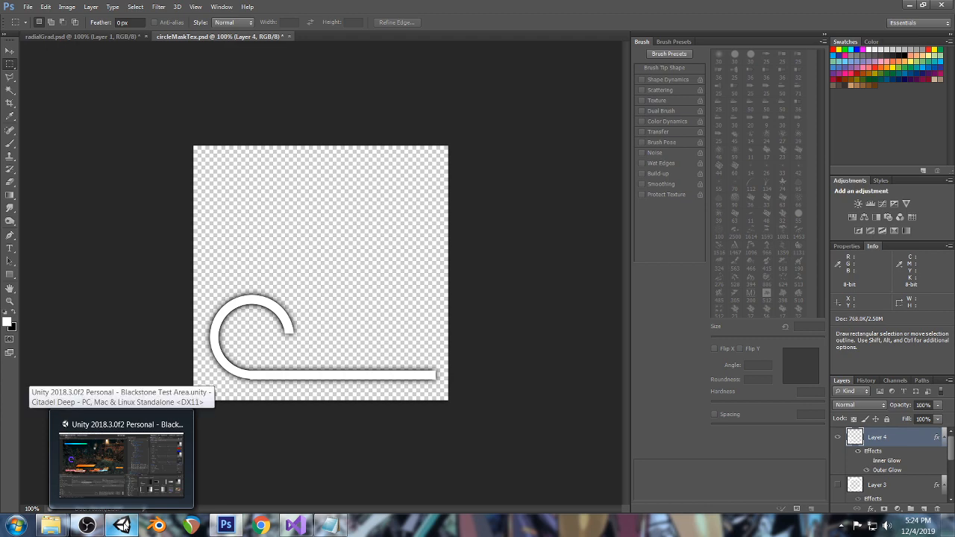
left_click(121, 462)
left_click(226, 526)
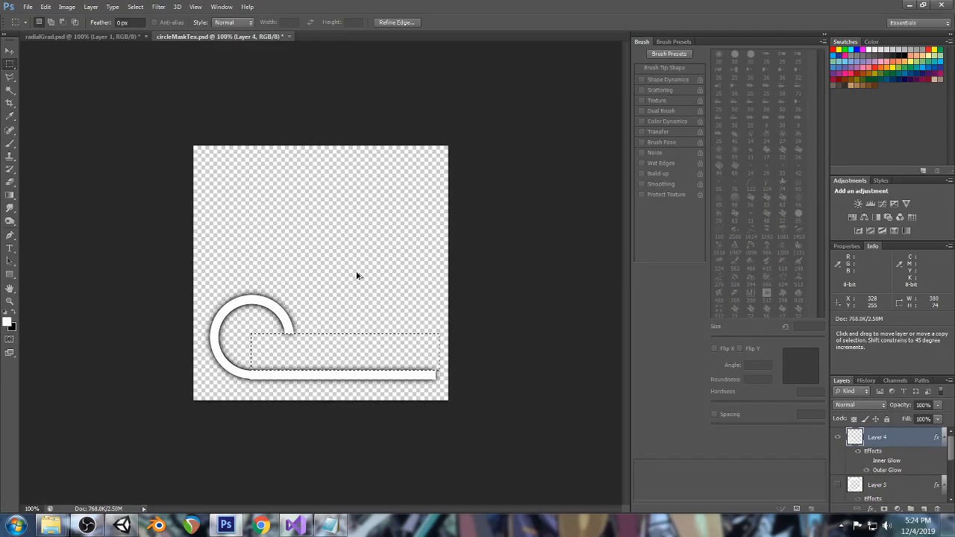
key("ctrl+alt+z")
key("ctrl+alt+z")
key("ctrl+alt+z")
key("ctrl+alt+z")
key("ctrl+alt+z")
key("ctrl+alt+z")
key("ctrl+alt+z")
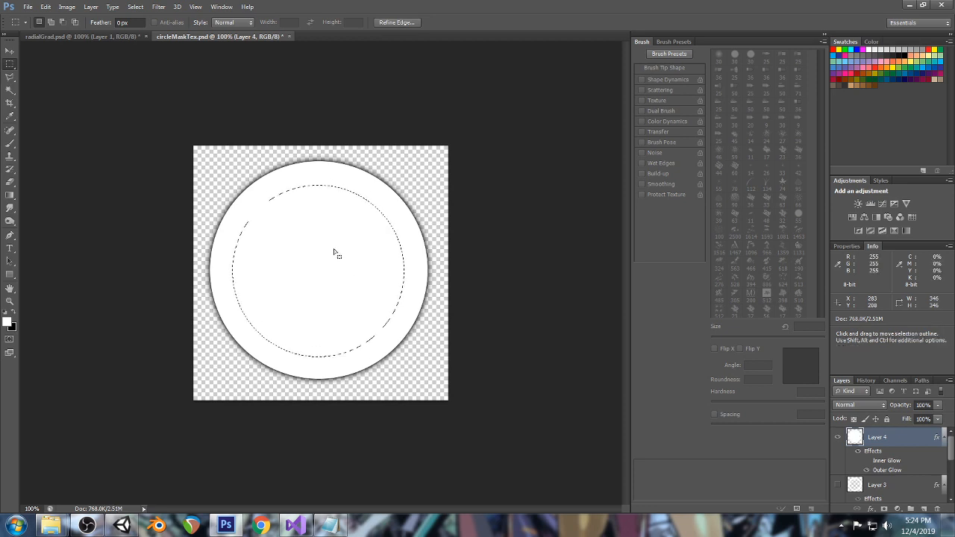
Cut a circular hole about 244 px wide below the white circle's centre, and view it in Unity with Cutoff at 0.
right_click(13, 70)
left_click(34, 72)
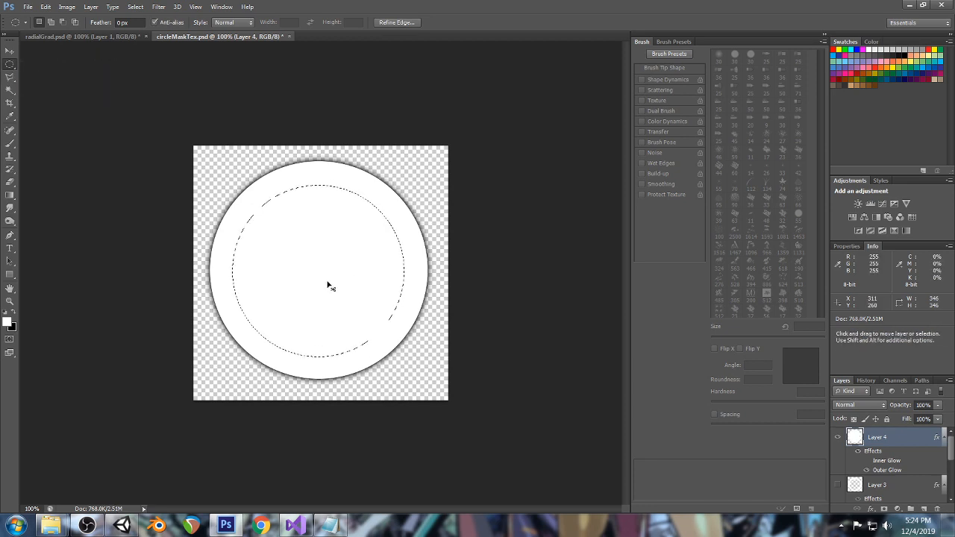
left_click_drag(325, 302, 321, 297)
key("ctrl+d")
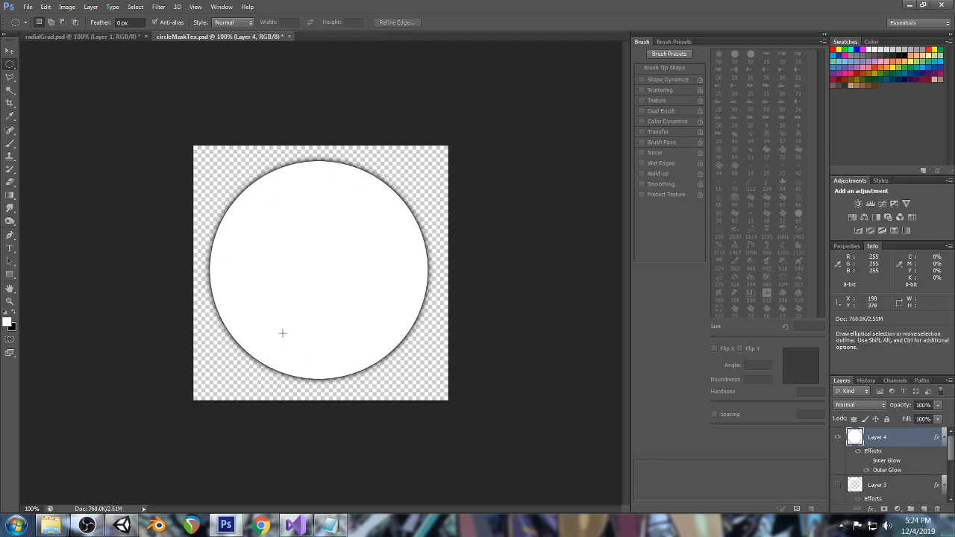
mouse_move(320, 281)
left_mouse_down("alt")
mouse_move(351, 326)
mouse_move(382, 341)
mouse_move(329, 285)
left_mouse_up("alt")
key("Delete")
key("ctrl+d")
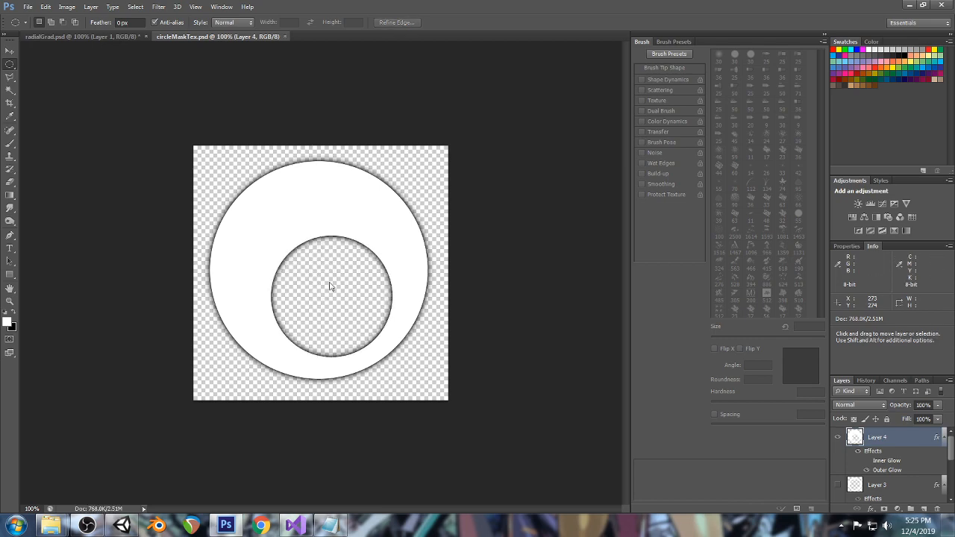
left_click(121, 525)
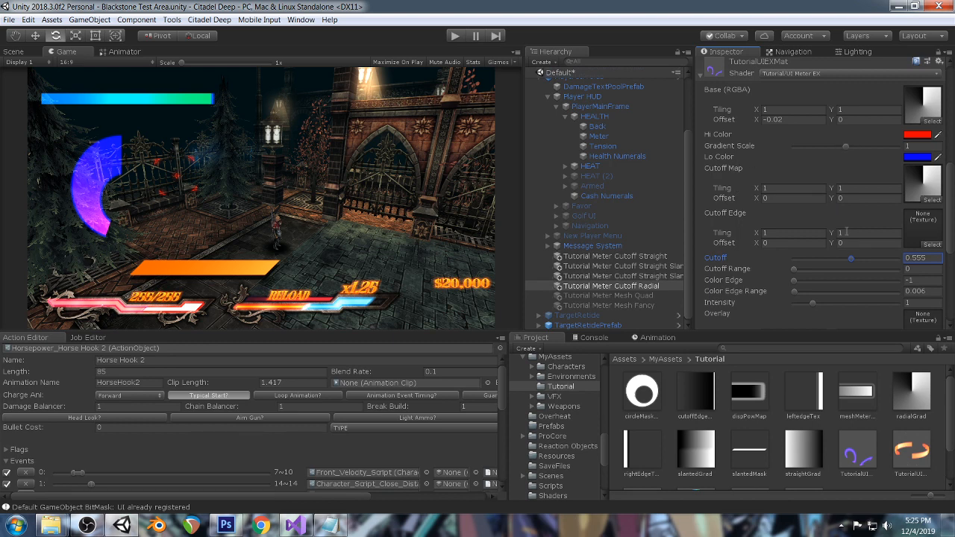
left_click_drag(852, 263, 791, 270)
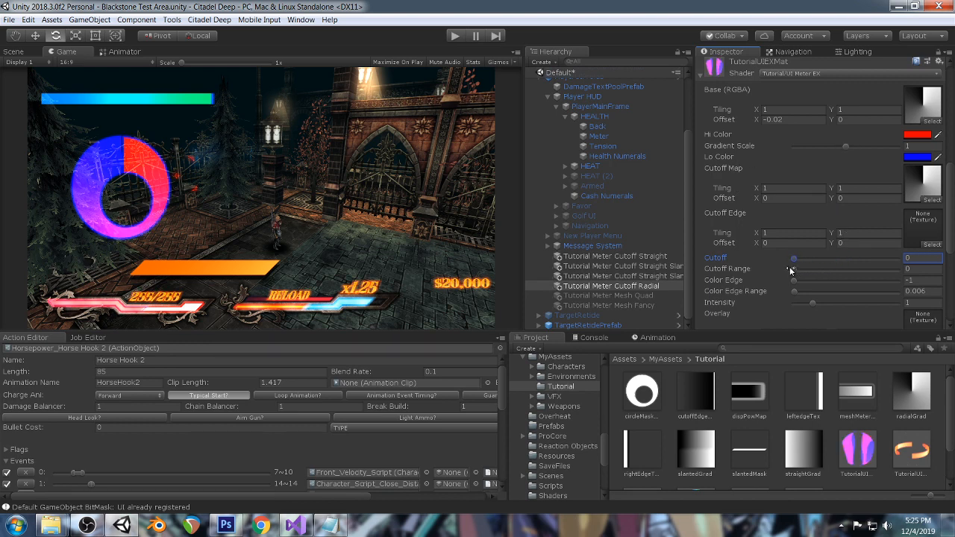
Back in Photoshop, undo the low hole, cut it instead toward the white circle's upper right, and save the mask.
left_click(226, 526)
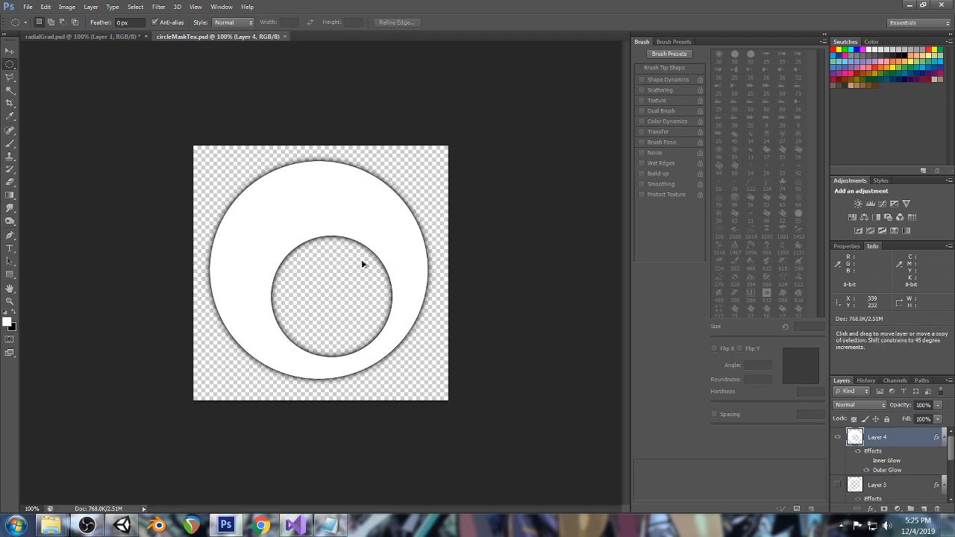
key("ctrl+alt+z")
key("ctrl+alt+z")
left_click_drag(354, 275, 352, 226)
key("Delete")
key("ctrl+d")
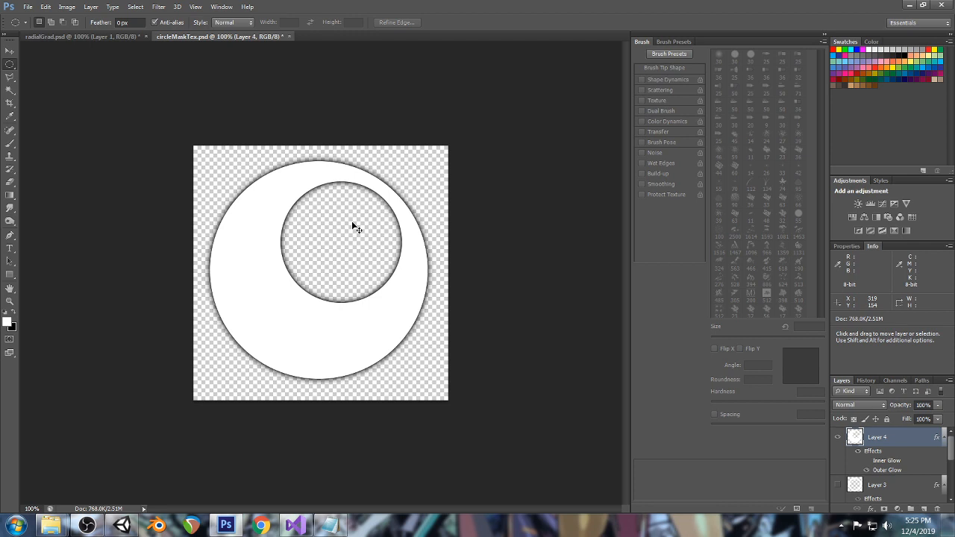
key("ctrl+s")
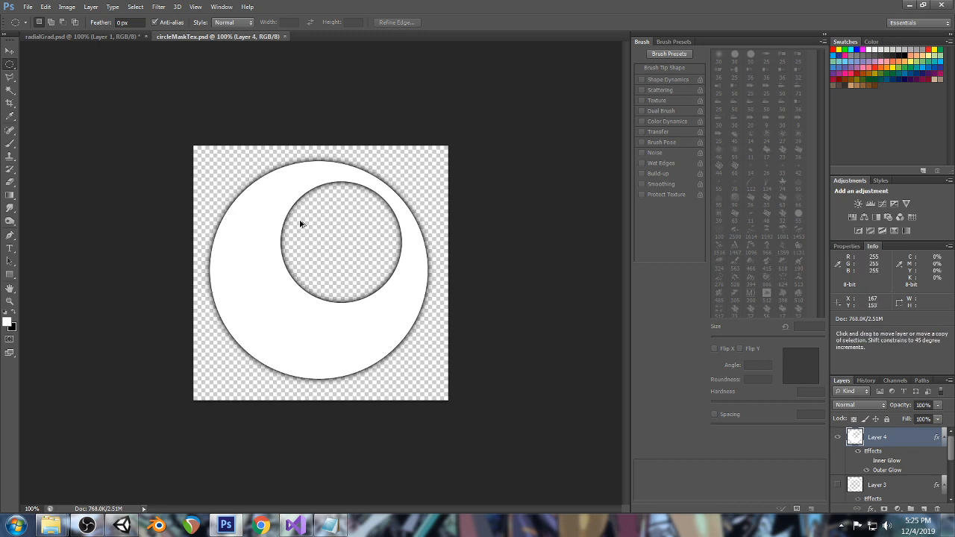
Undo the upper-right hole, reposition the 244 px selection and cut it slightly lower there, checking the mask in Unity.
key("ctrl+alt+z")
key("ctrl+alt+z")
key("ctrl+alt+z")
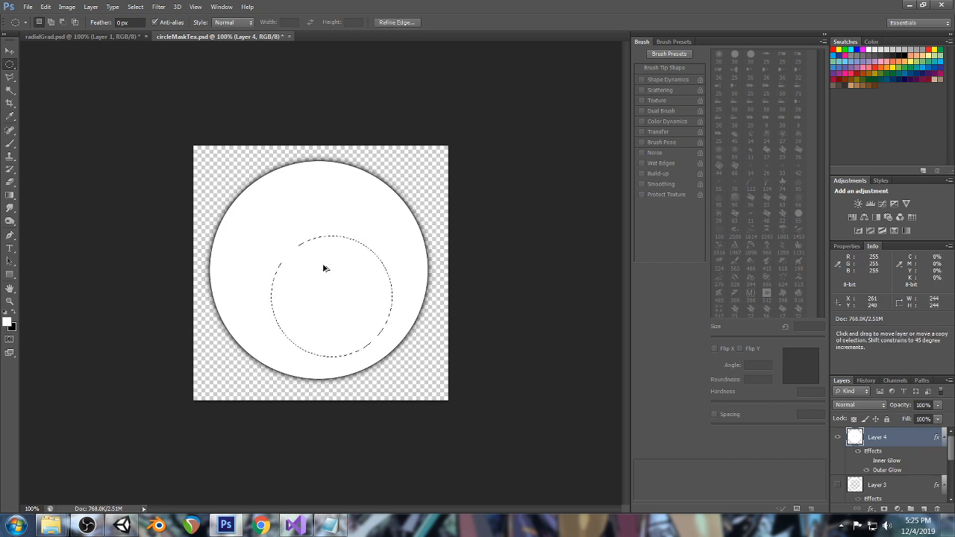
left_click_drag(341, 293, 326, 261)
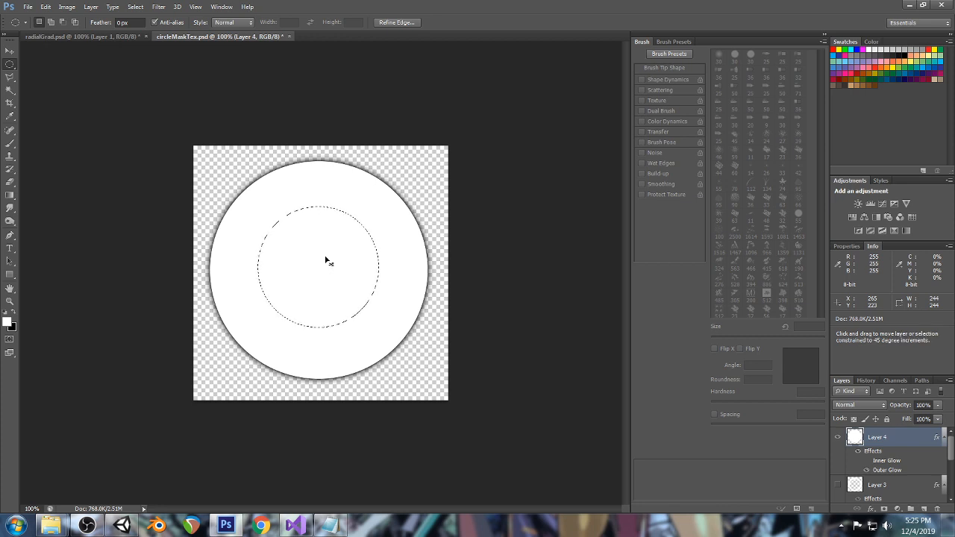
left_click_drag(326, 261, 347, 249)
key("Delete")
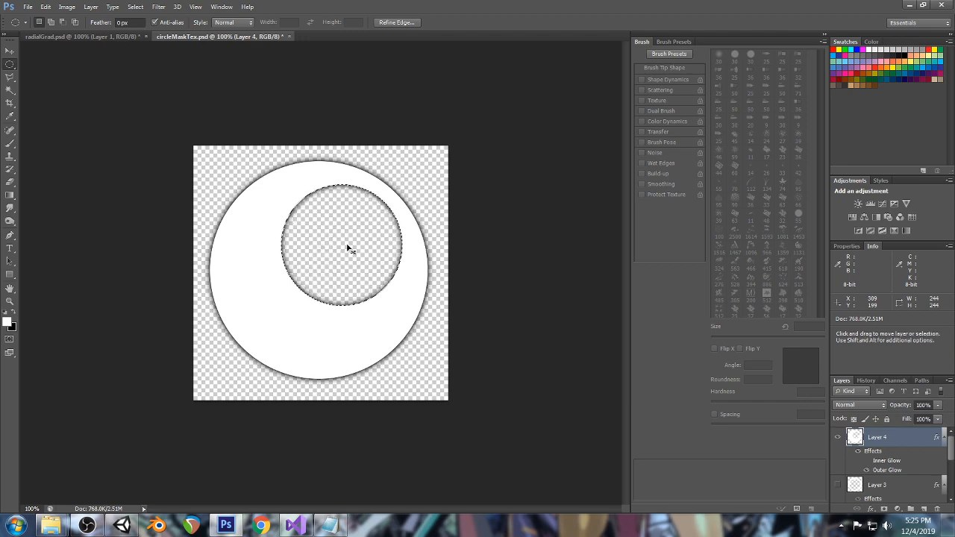
key("ctrl+d")
key("alt+Tab")
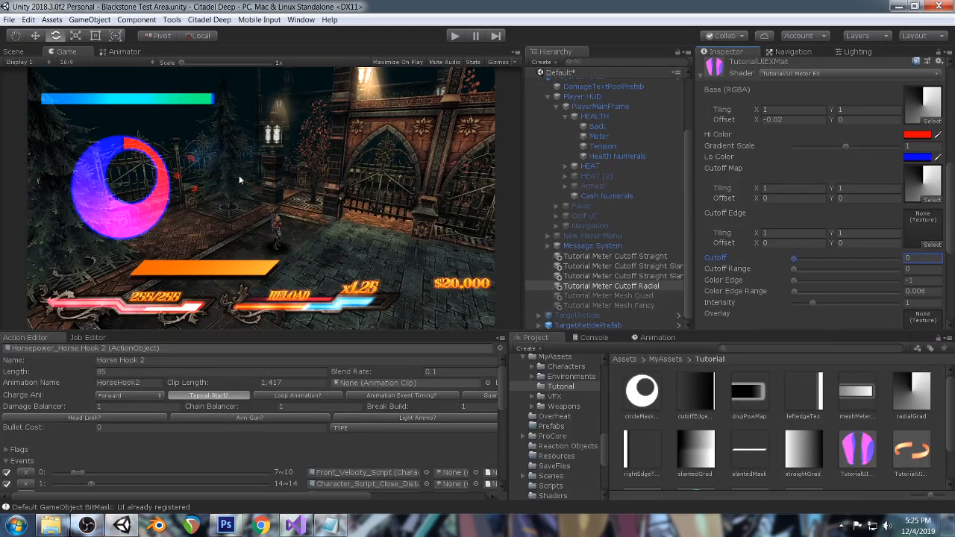
Back in Photoshop, replace the hole with a larger circular one offset toward the upper right, and view the mask in Unity.
key("alt+Tab")
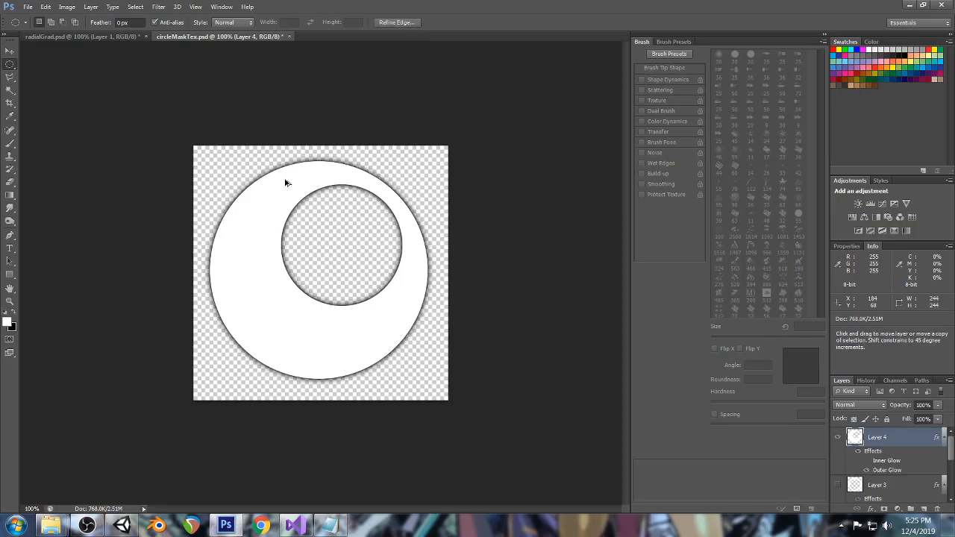
key("ctrl+alt+z")
key("ctrl+alt+z")
key("ctrl+d")
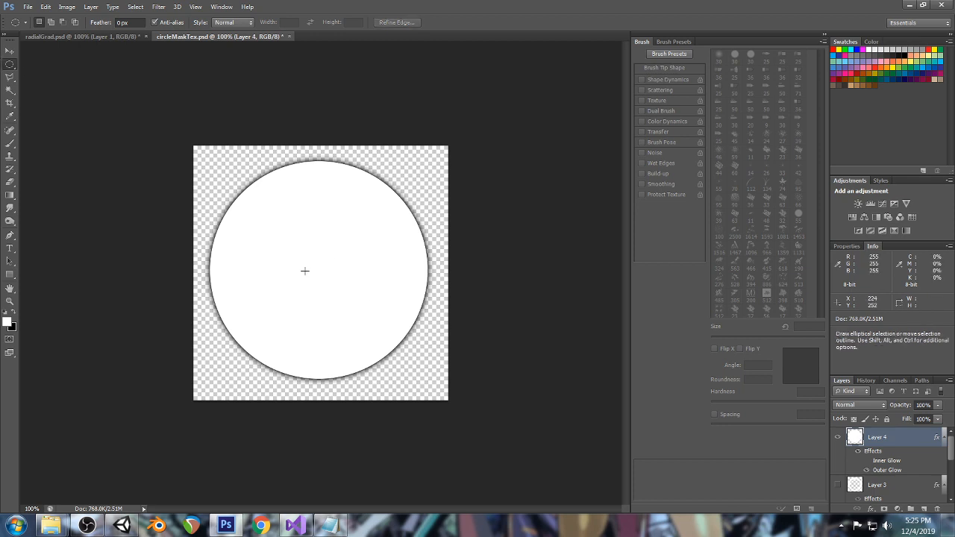
mouse_move(315, 270)
left_mouse_down("alt")
mouse_move(392, 363)
mouse_move(303, 277)
mouse_move(322, 262)
left_mouse_up("alt")
key("Delete")
key("ctrl+d")
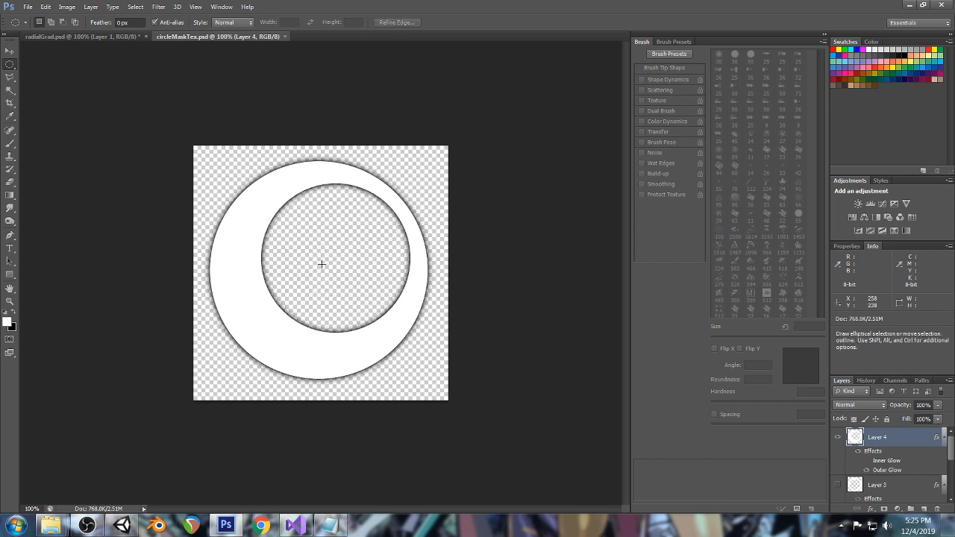
left_click(122, 526)
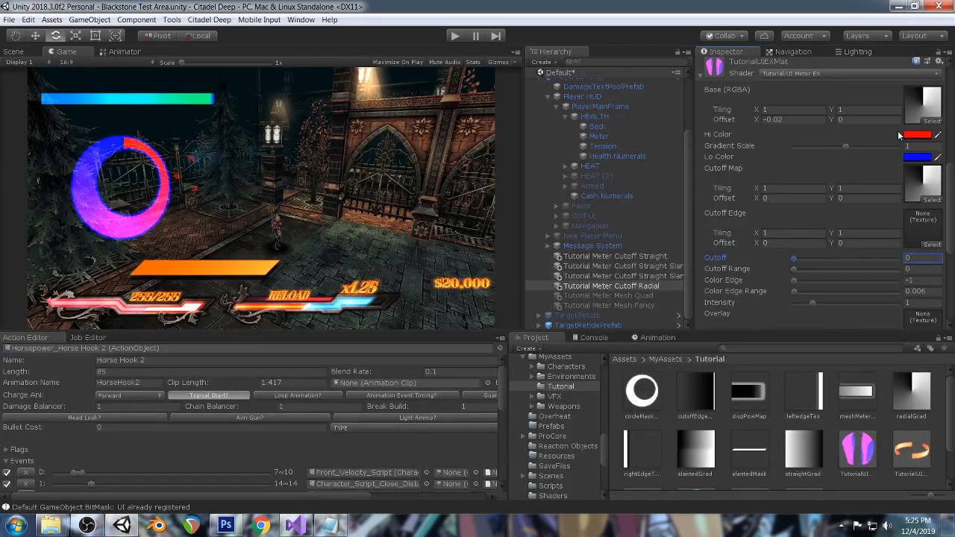
Set the radial meter material's Cutoff to 0.459 and Cutoff Range to 0.012.
left_click_drag(795, 263, 809, 247)
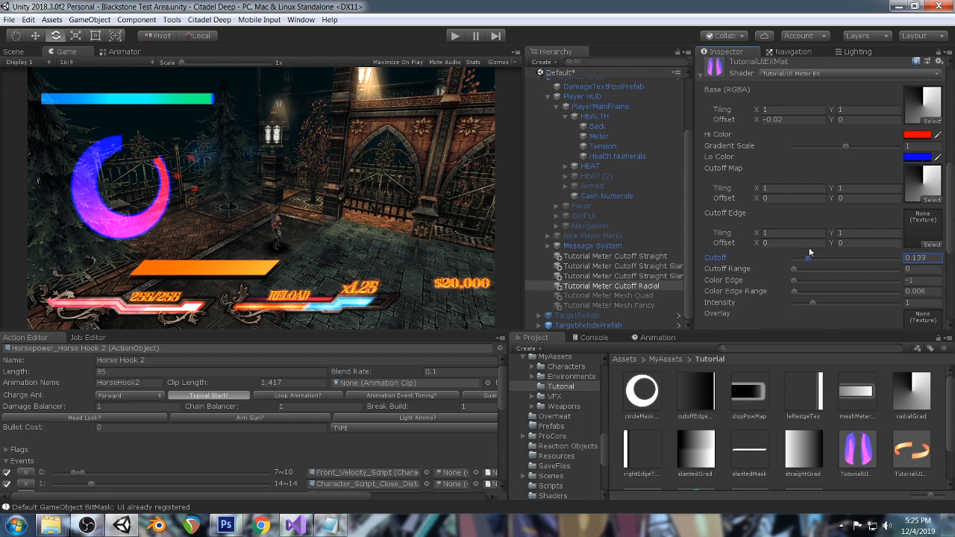
left_click(87, 525)
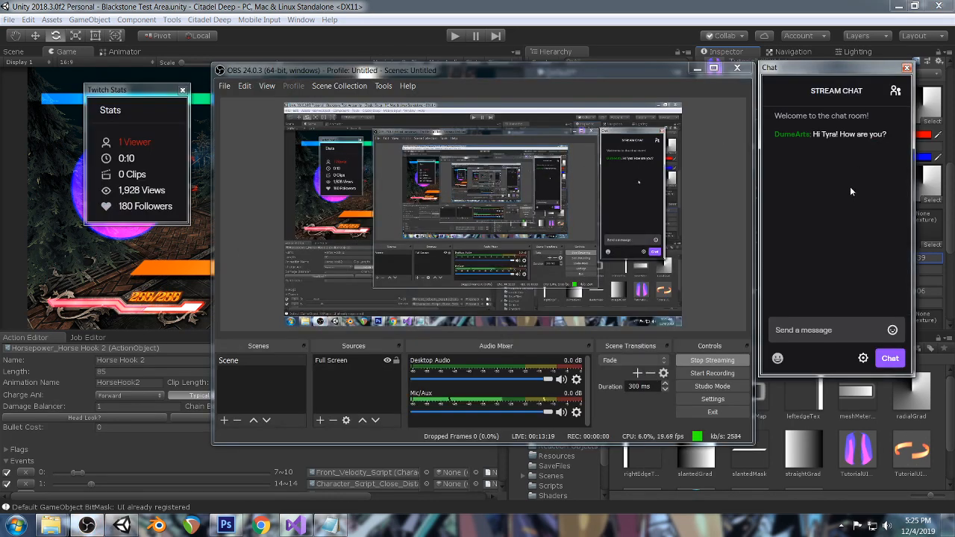
left_click(435, 4)
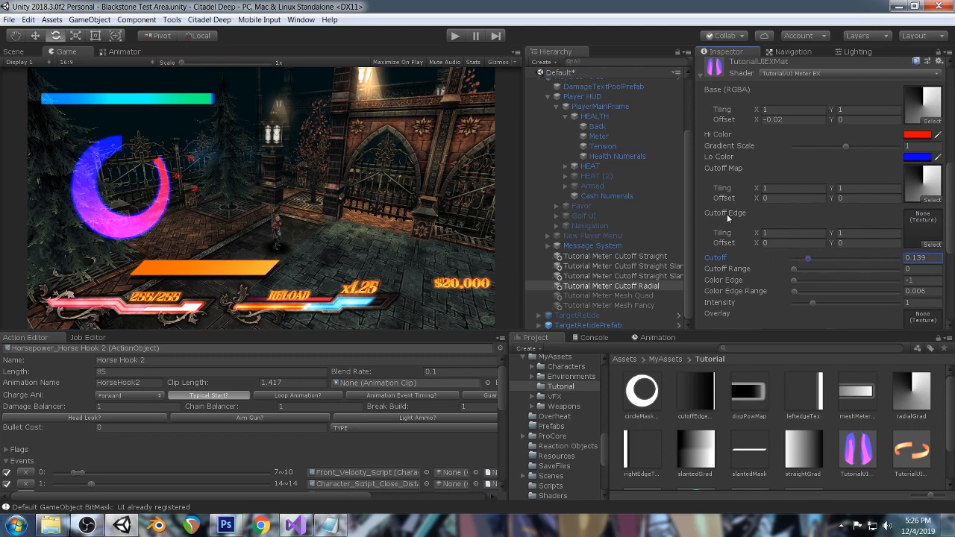
mouse_move(805, 260)
left_mouse_down()
mouse_move(827, 264)
mouse_move(795, 270)
left_mouse_up()
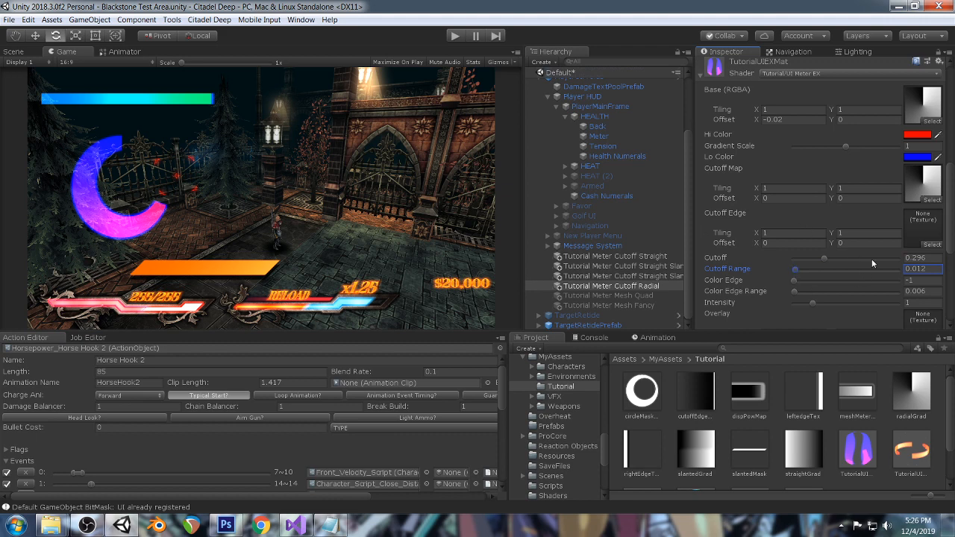
left_click_drag(825, 259, 841, 260)
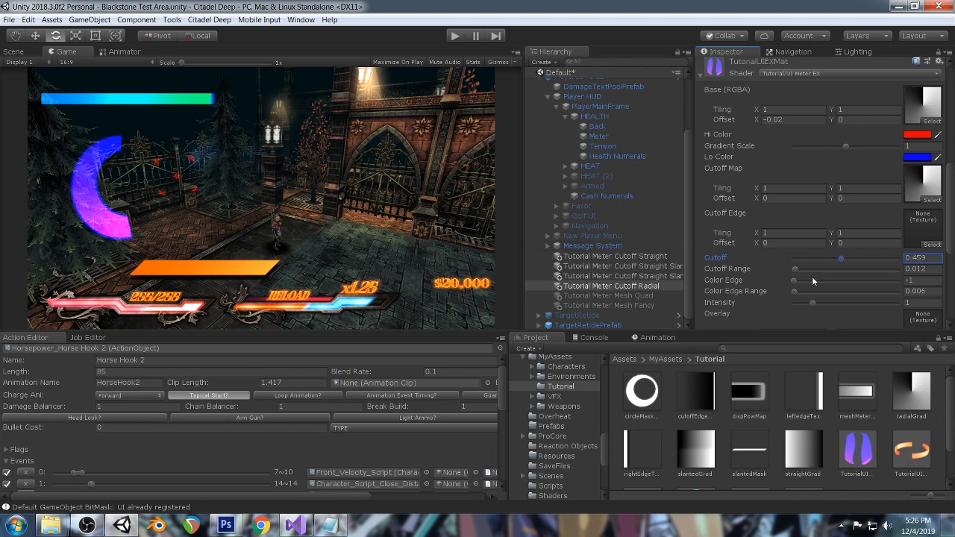
Set the radial meter's Color Edge to -0.03, Color Edge Range to 0.024, Cutoff Range to 0.096 and Cutoff to 0.344.
mouse_move(794, 281)
left_mouse_down()
mouse_move(856, 277)
mouse_move(846, 277)
left_mouse_up()
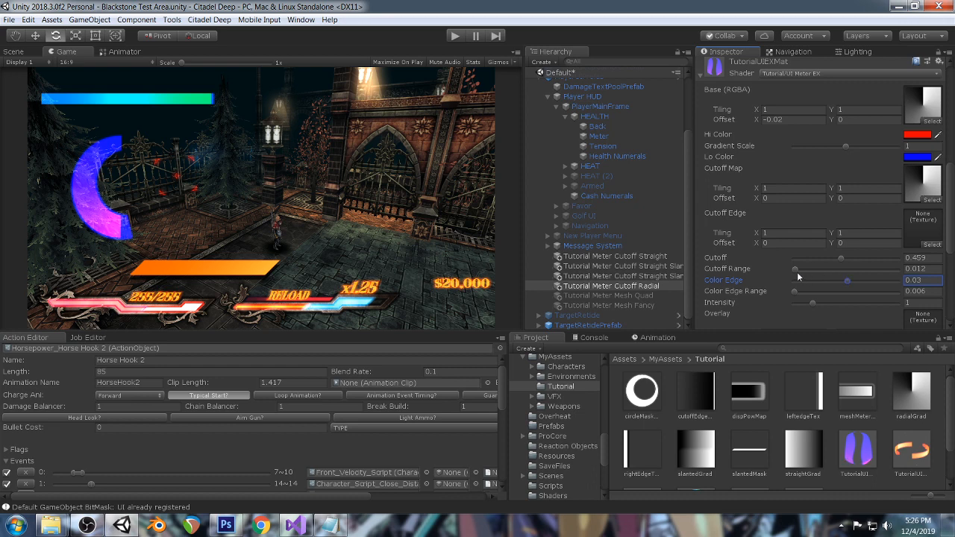
left_click_drag(797, 272, 843, 281)
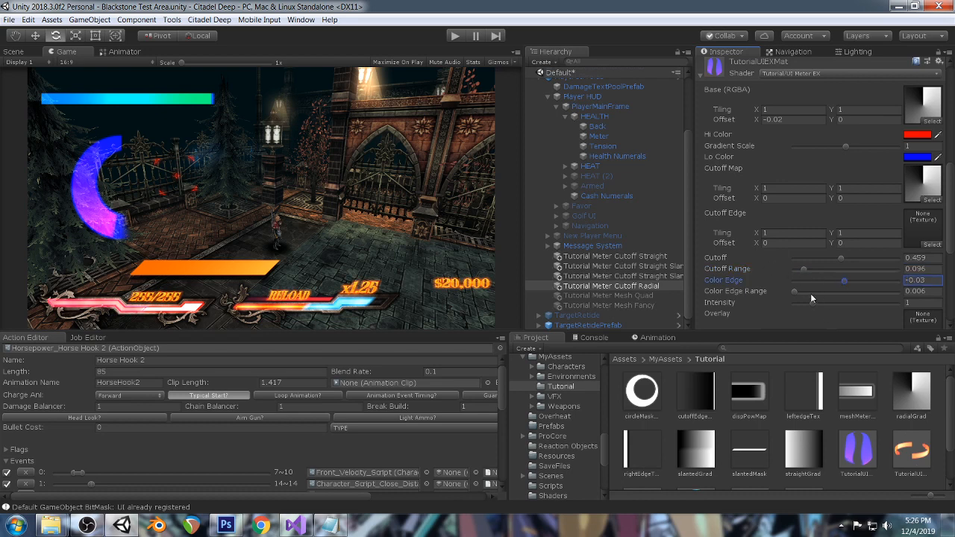
left_click_drag(794, 291, 796, 293)
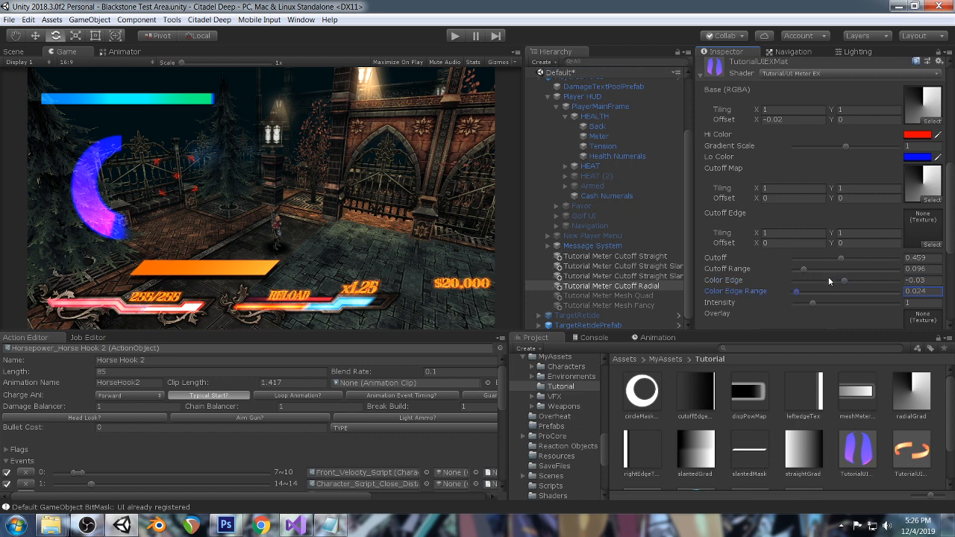
mouse_move(837, 259)
left_mouse_down()
mouse_move(867, 253)
mouse_move(799, 259)
mouse_move(832, 270)
left_mouse_up()
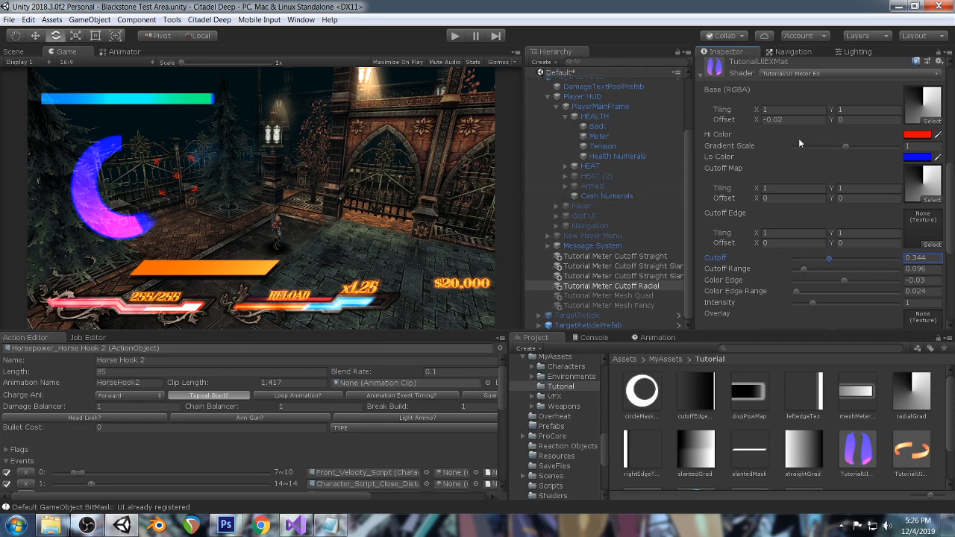
scroll(821, 178, "down", 3)
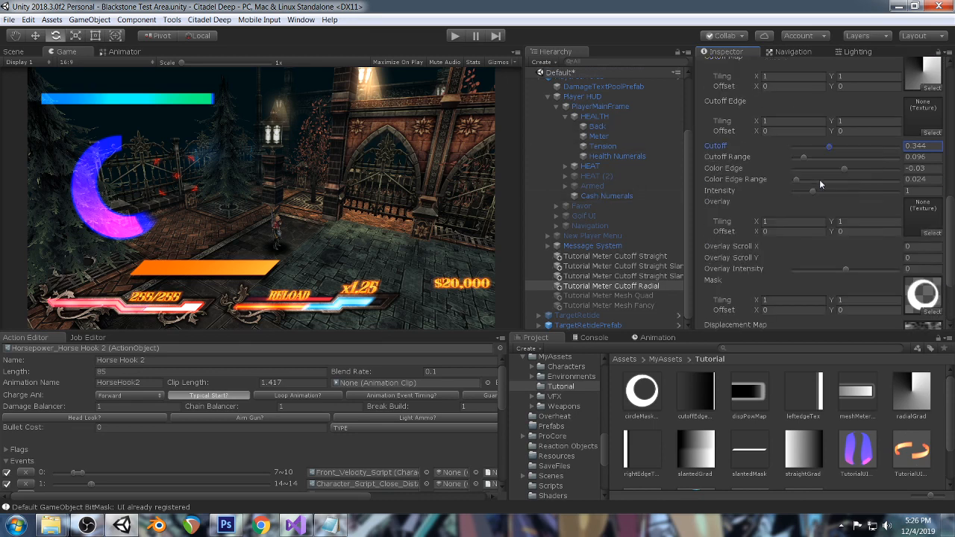
Activate the Tutorial Meter Mesh Quad object so it shows in the HUD, and start Play mode.
scroll(855, 212, "down", 3)
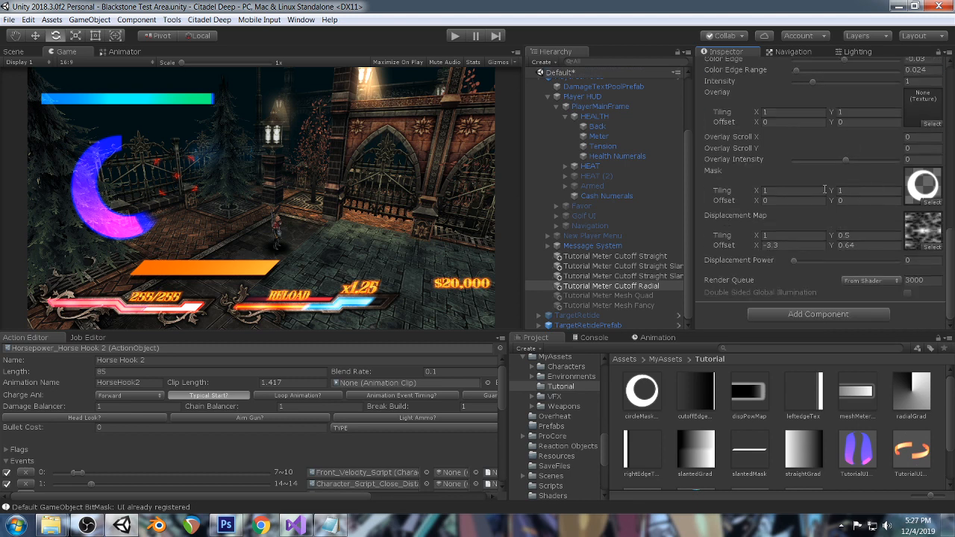
scroll(825, 189, "up", 10)
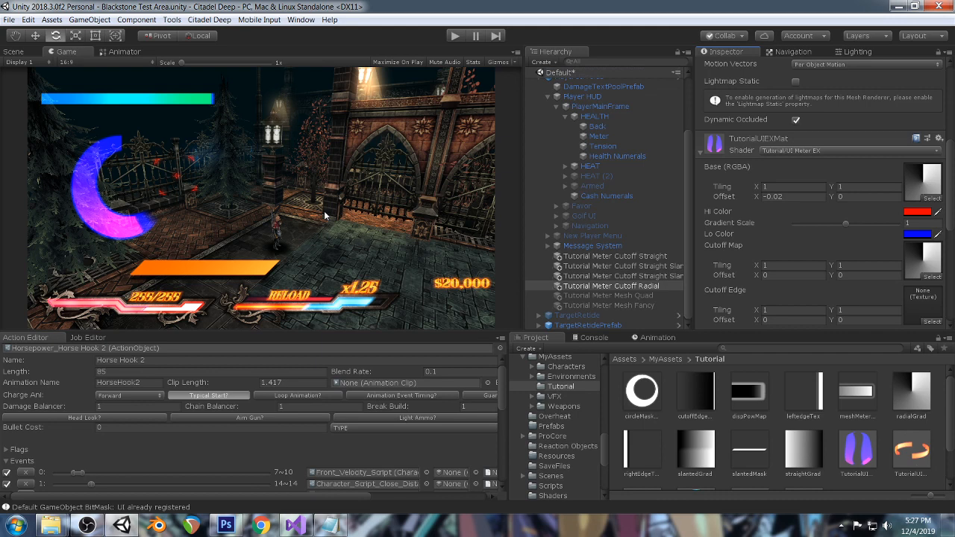
left_click(592, 295)
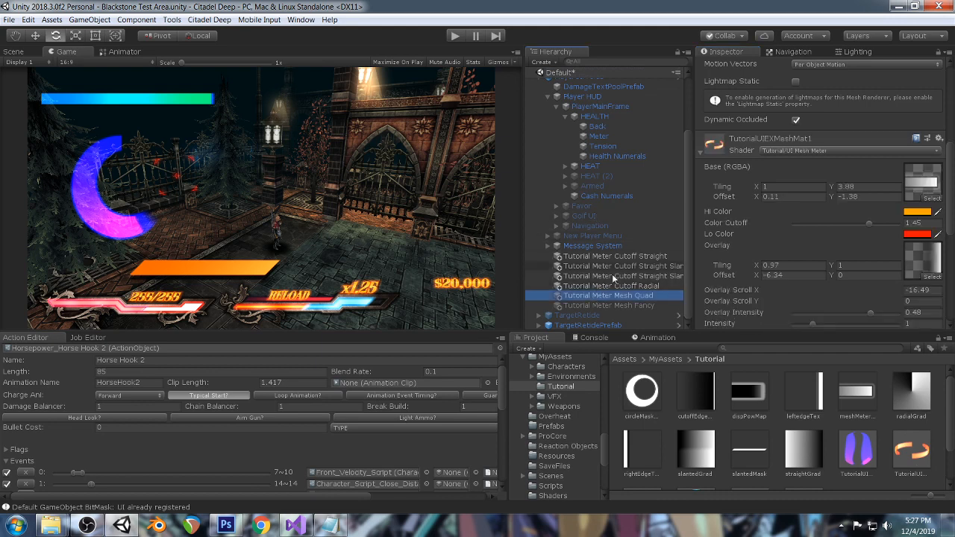
scroll(796, 231, "up", 2)
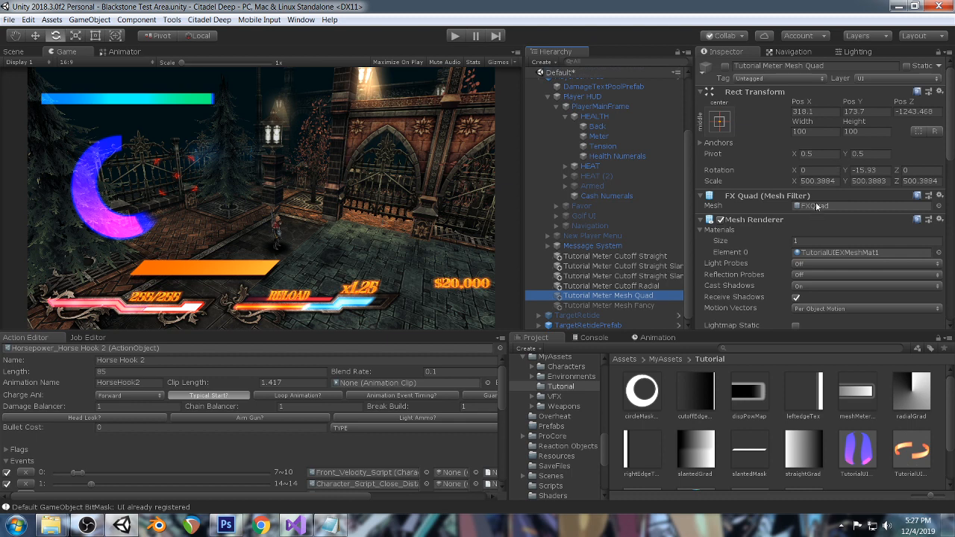
left_click(726, 67)
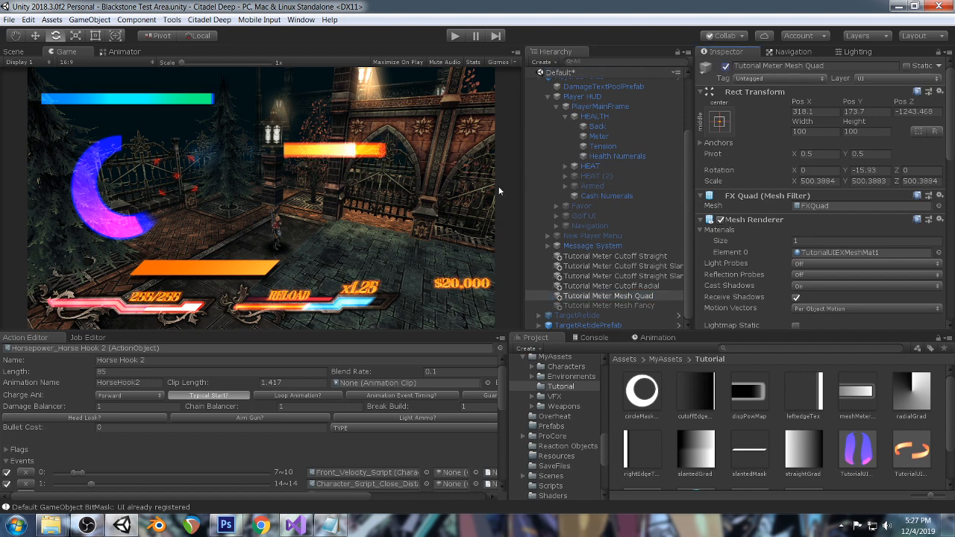
scroll(828, 221, "down", 5)
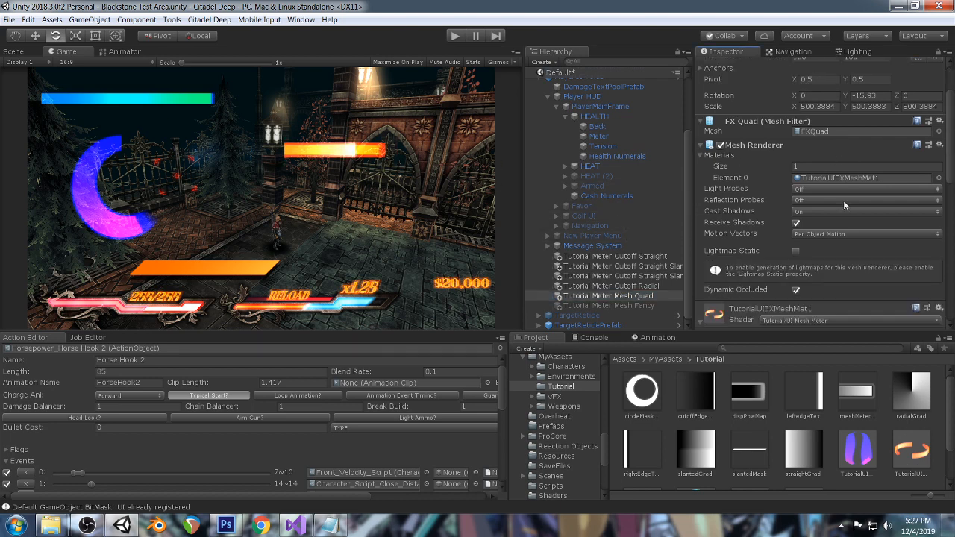
left_click(453, 36)
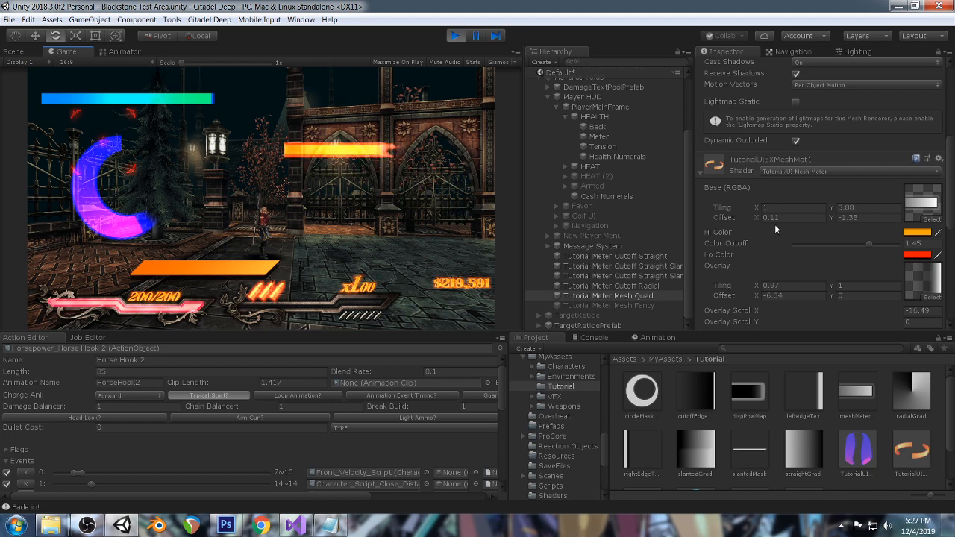
Try the mesh quad material with Displacement Power Map set to None, then with Displacement Power at 0.28, undoing each change.
scroll(820, 201, "down", 10)
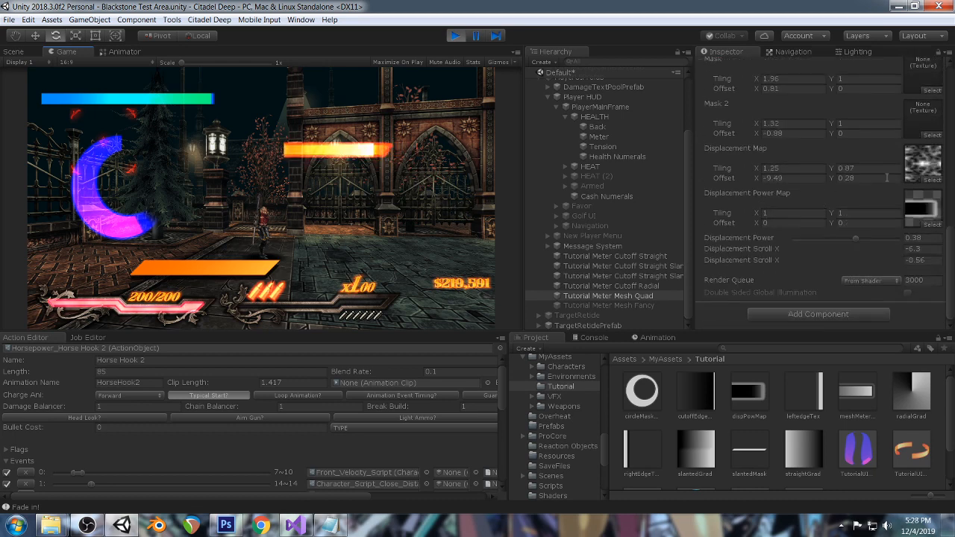
left_click(932, 224)
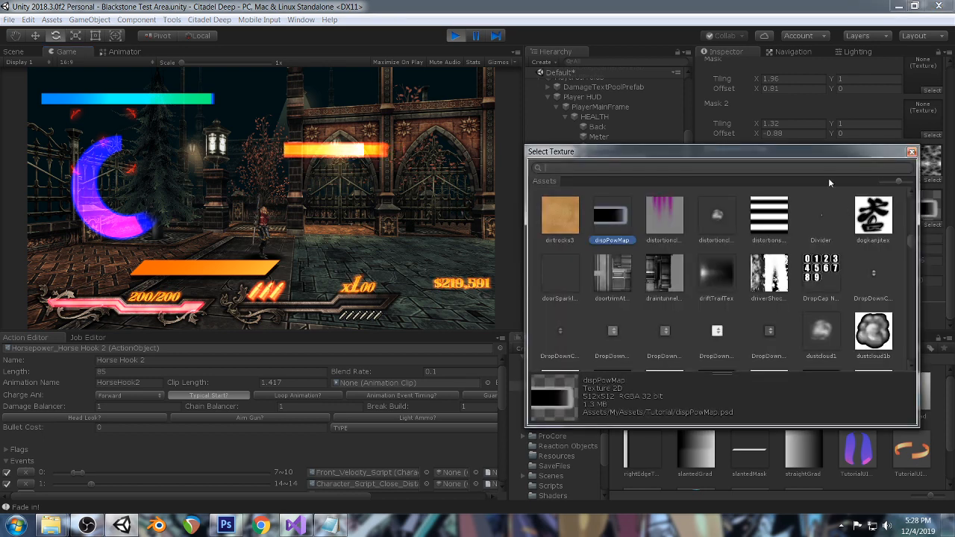
scroll(558, 221, "up", 10)
left_click(564, 215)
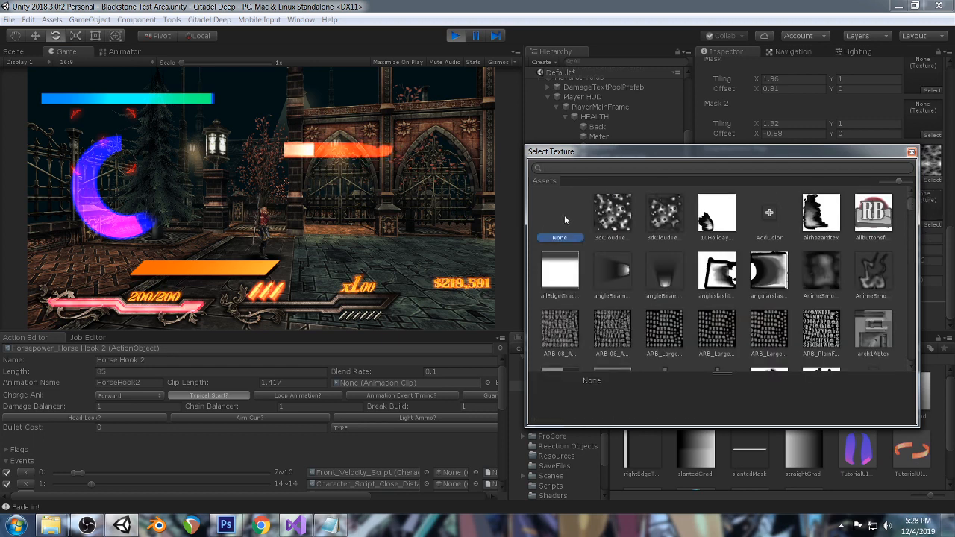
double_click(564, 215)
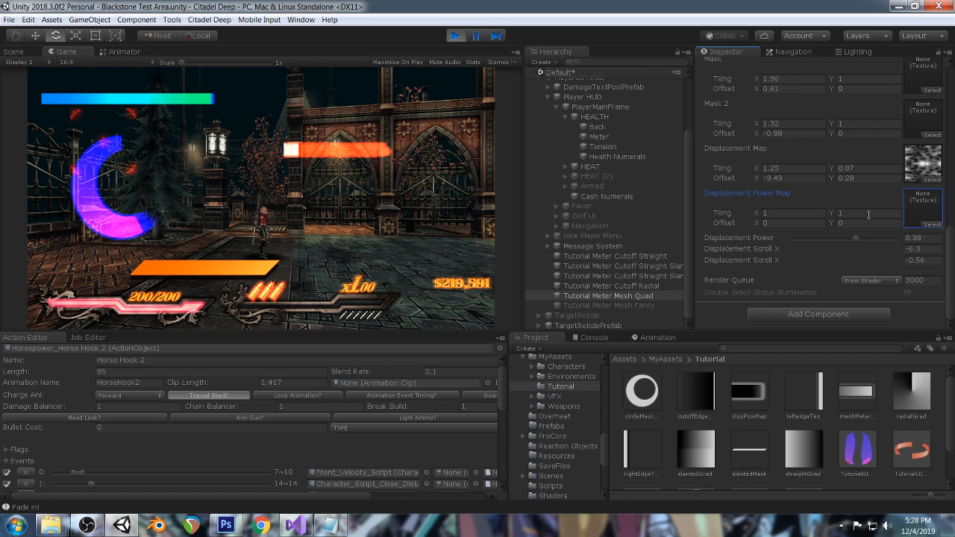
key("ctrl+z")
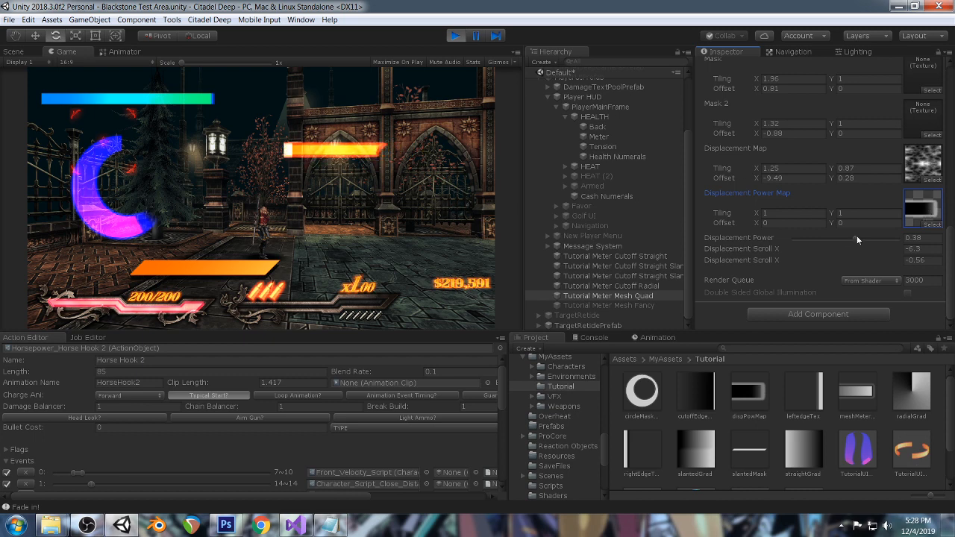
left_click_drag(856, 235, 855, 255)
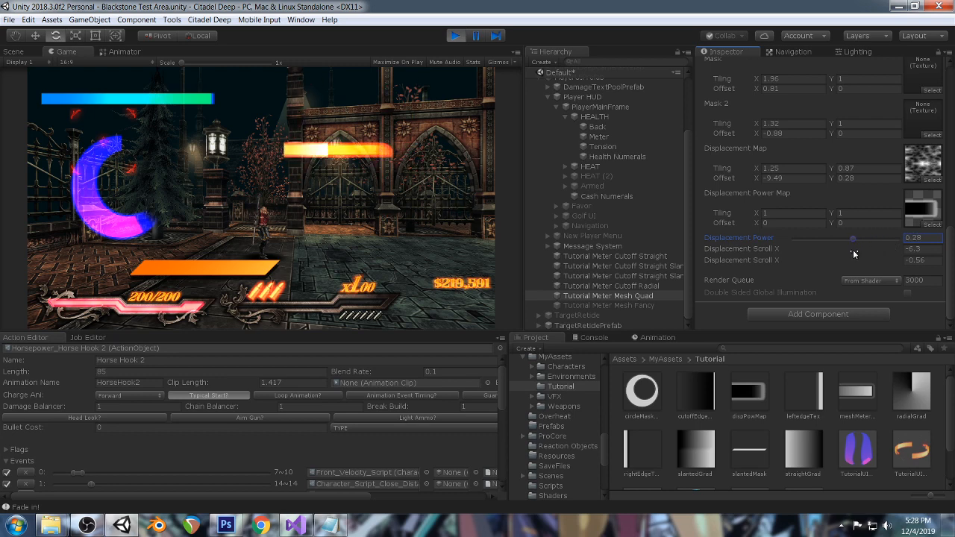
key("ctrl+z")
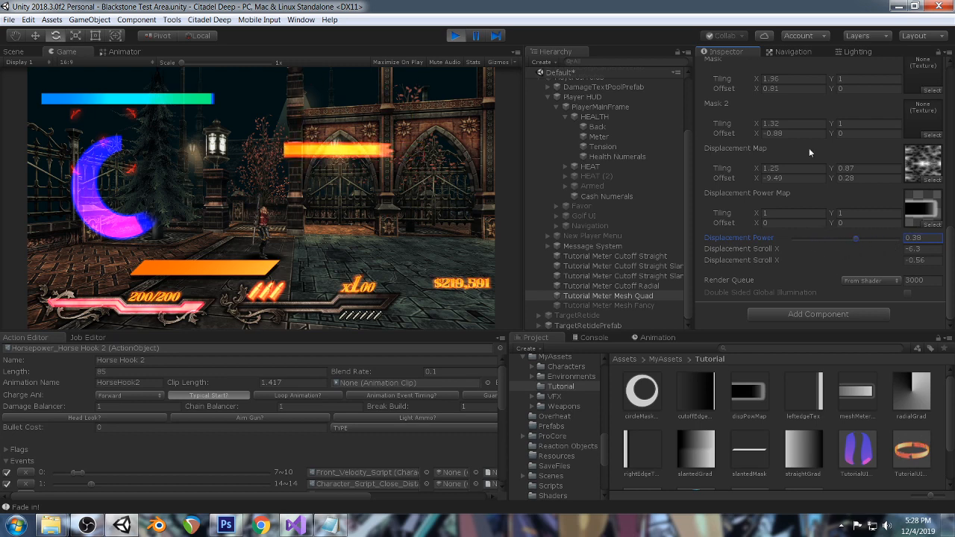
Open the mesh quad material's Base texture, meshMeterTex1.psd, in Photoshop and compare it with the running meter in Unity.
scroll(920, 212, "up", 5)
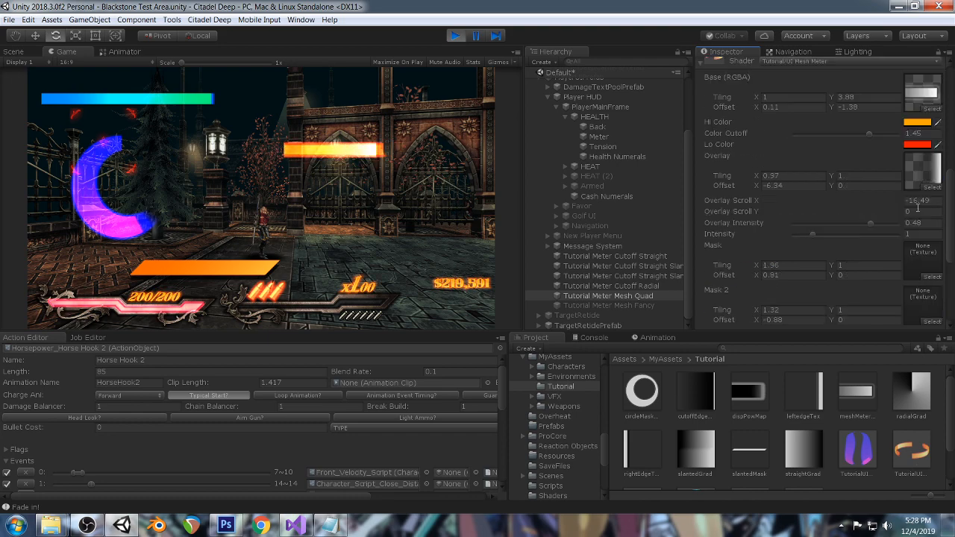
scroll(918, 208, "up", 3)
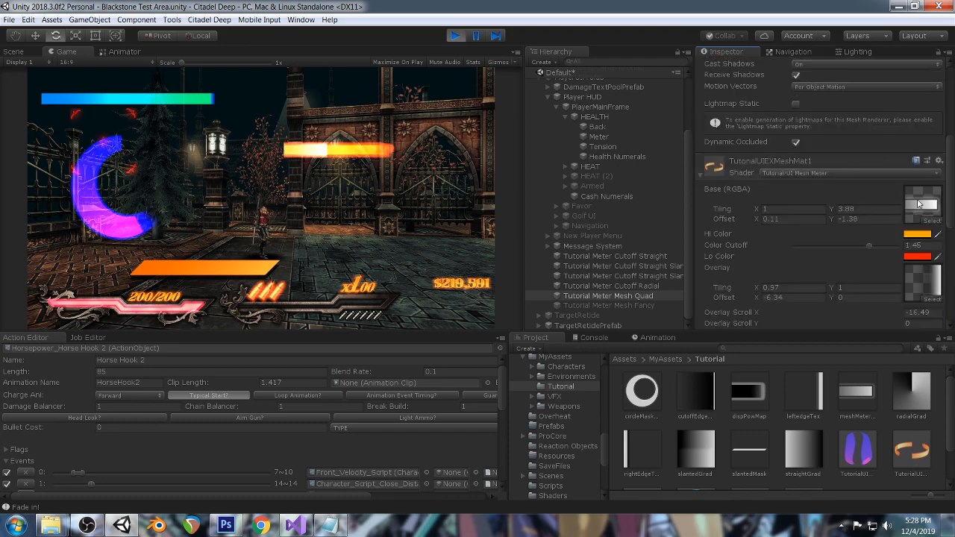
double_click(918, 205)
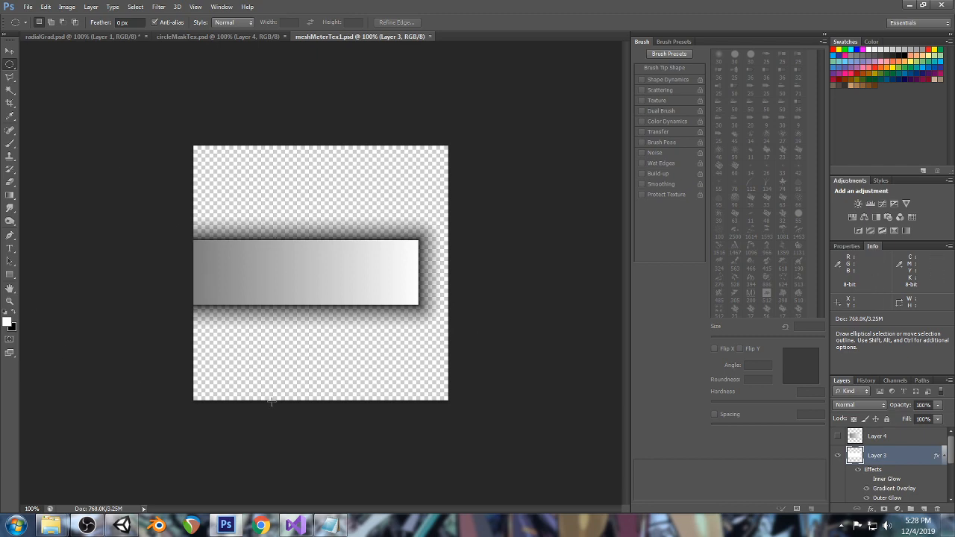
left_click(122, 526)
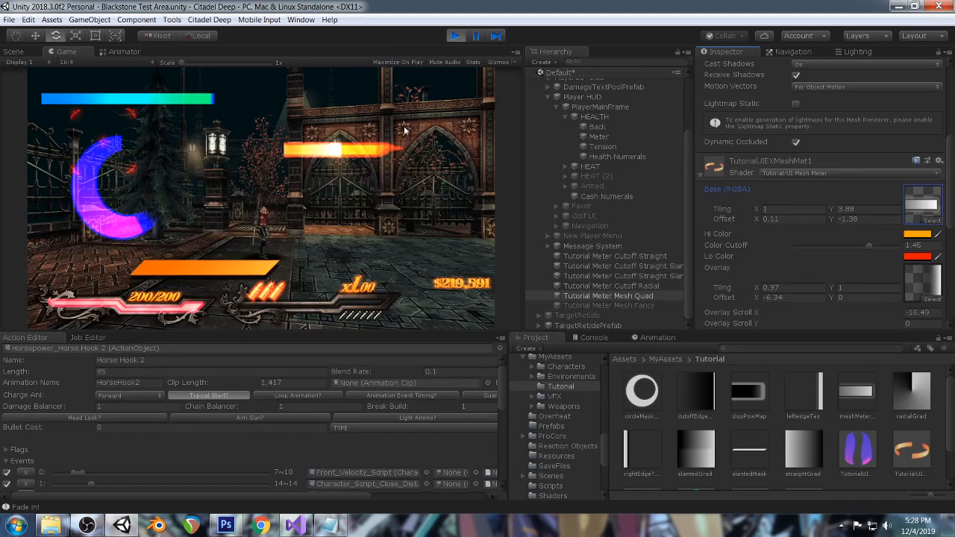
left_click(227, 526)
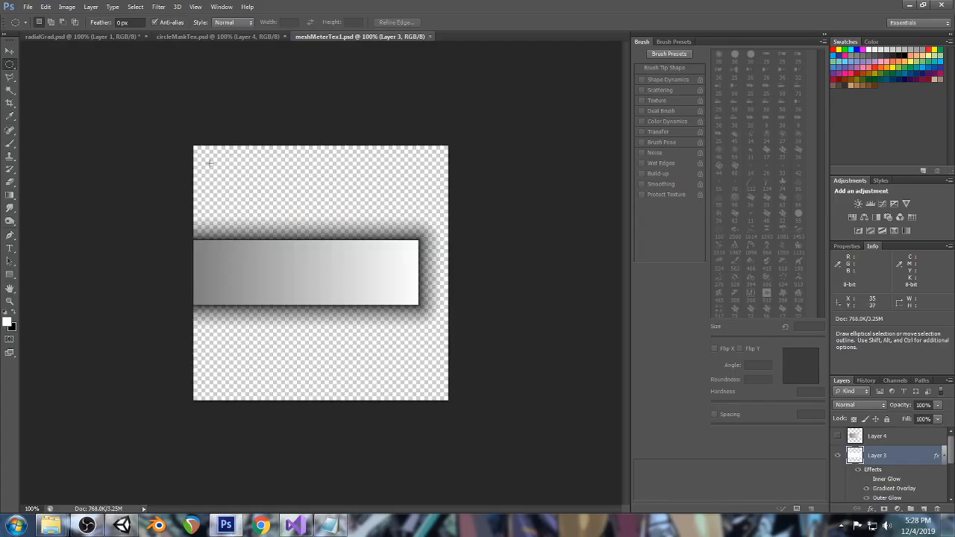
left_click(122, 526)
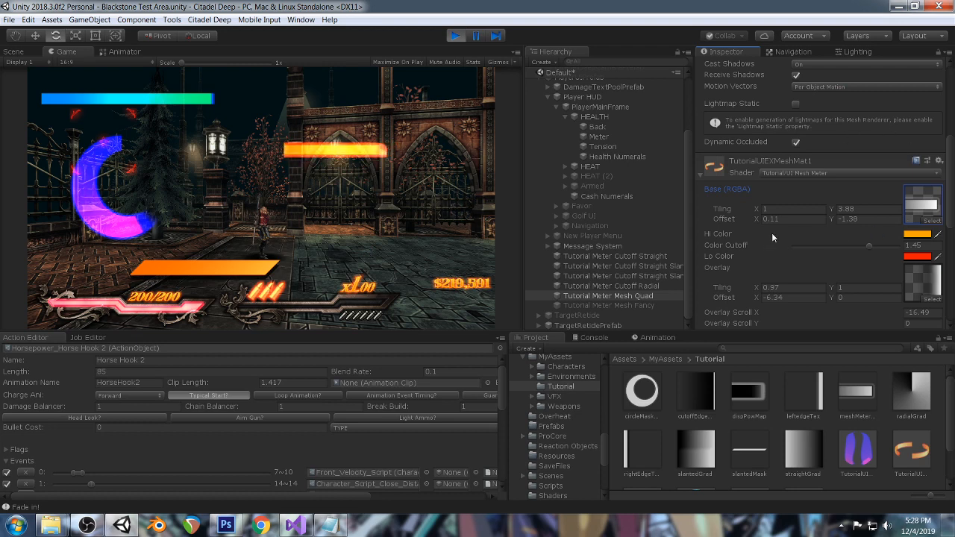
Set the mesh quad material's Base texture tiling X to 4.75 and offset X to -2.32.
left_click_drag(757, 219, 794, 211)
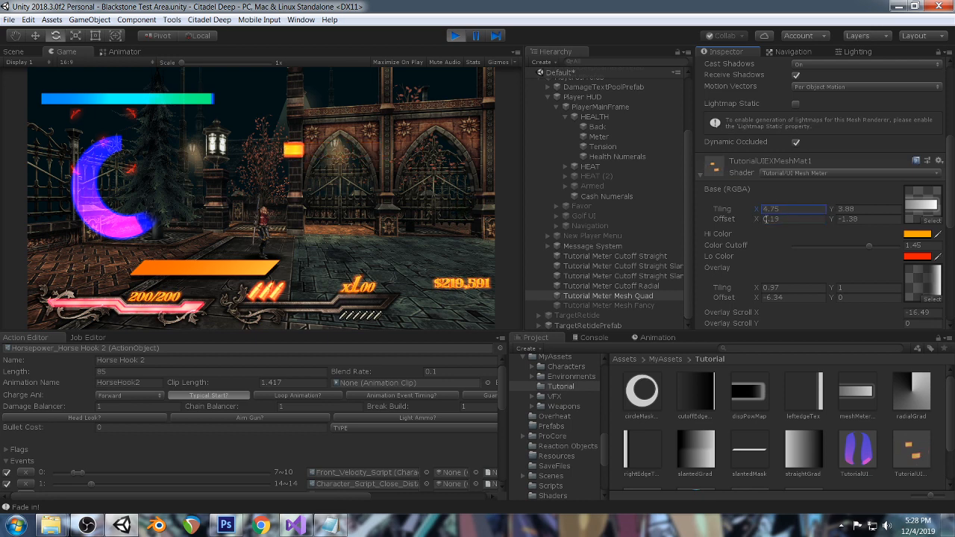
left_click(761, 220)
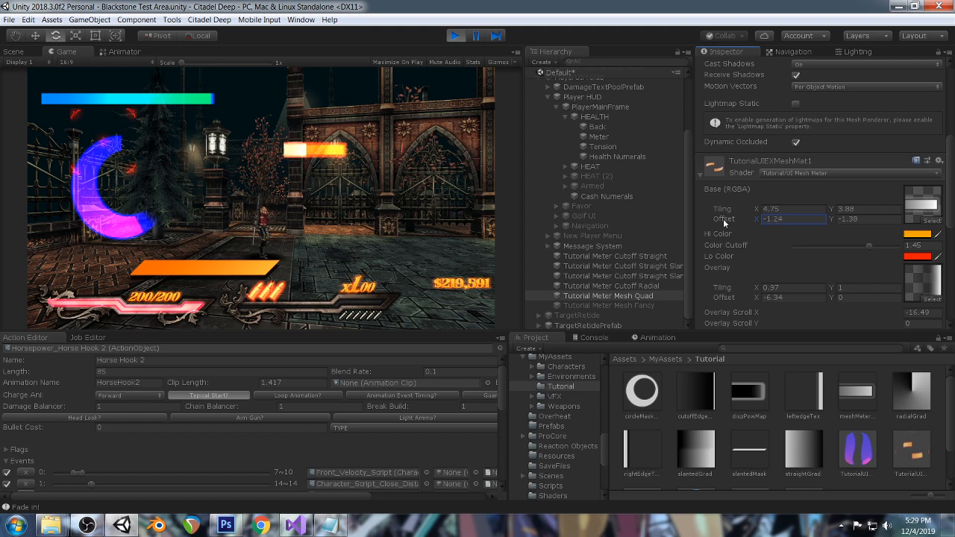
left_click_drag(723, 219, 701, 228)
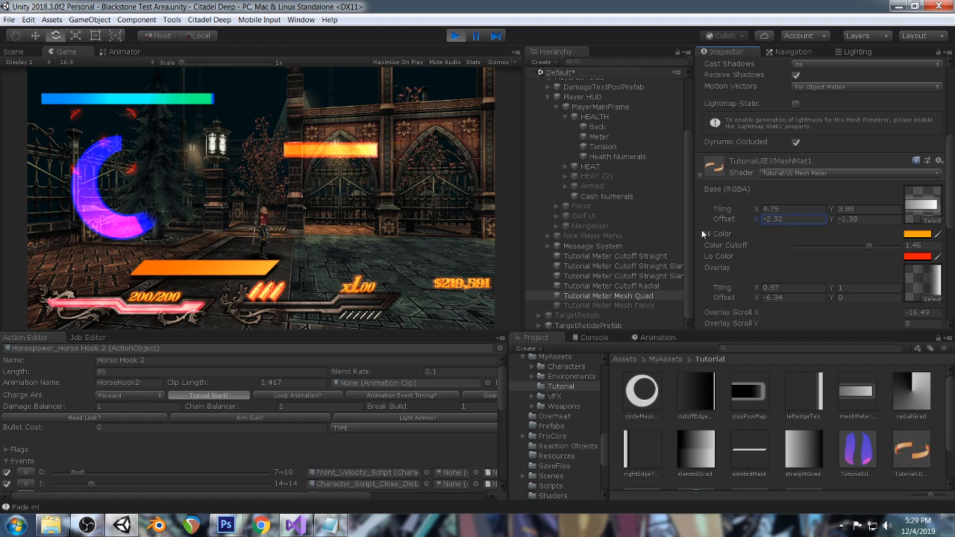
Try a Displacement Power of -1.58 on the mesh quad material and inspect its Displacement Power Map.
scroll(779, 256, "down", 8)
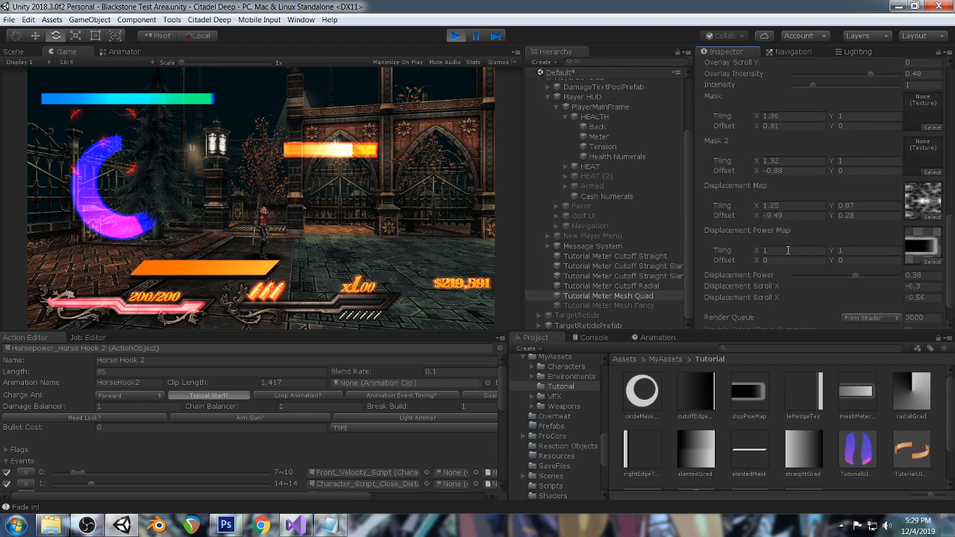
left_click_drag(855, 275, 803, 282)
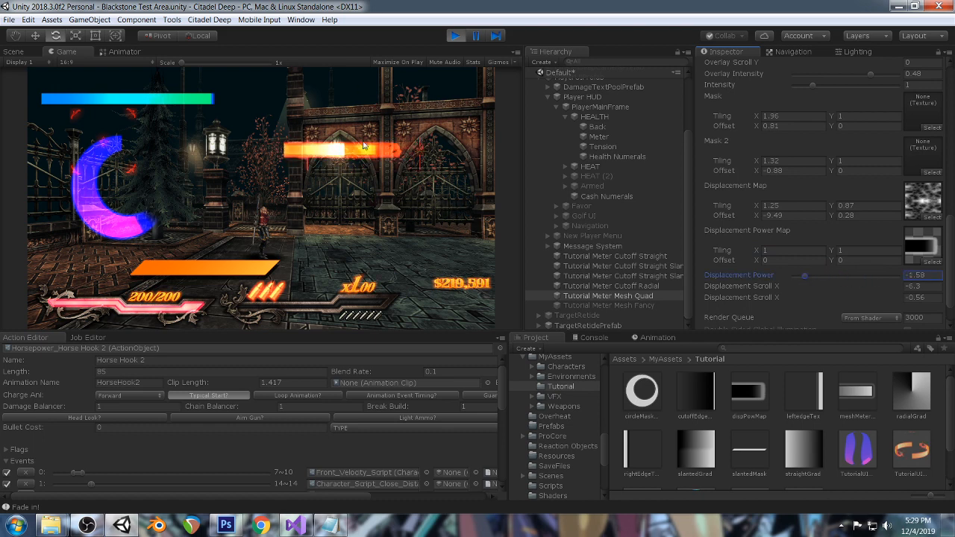
scroll(908, 217, "down", 2)
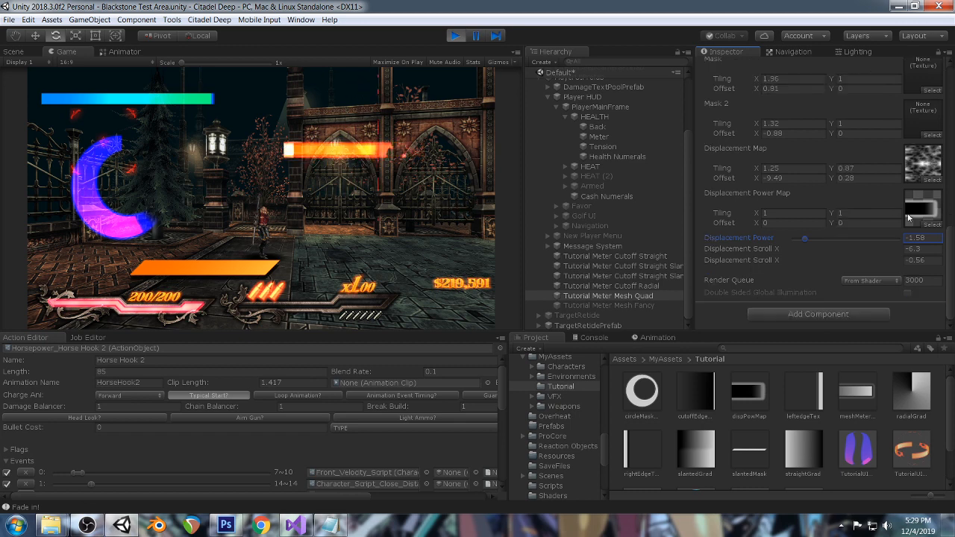
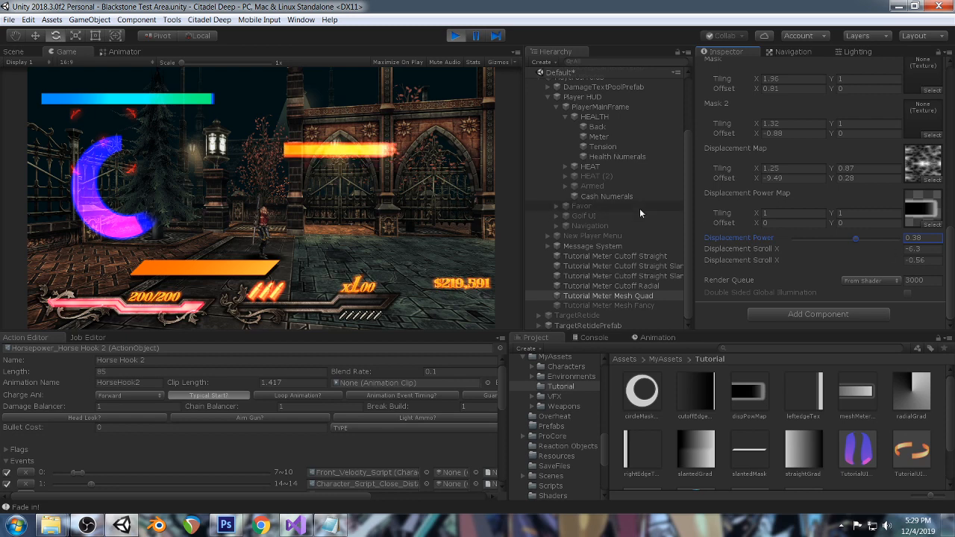
Select Tutorial Meter Mesh Fancy, check the stream chat in OBS, and back in Unity examine the object's mesh and material settings.
left_click(629, 305)
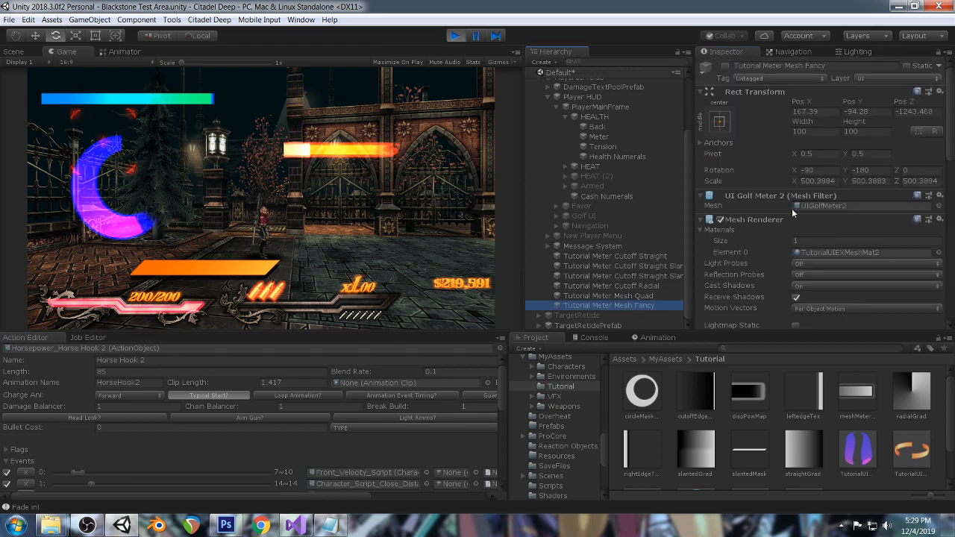
scroll(861, 146, "down", 5)
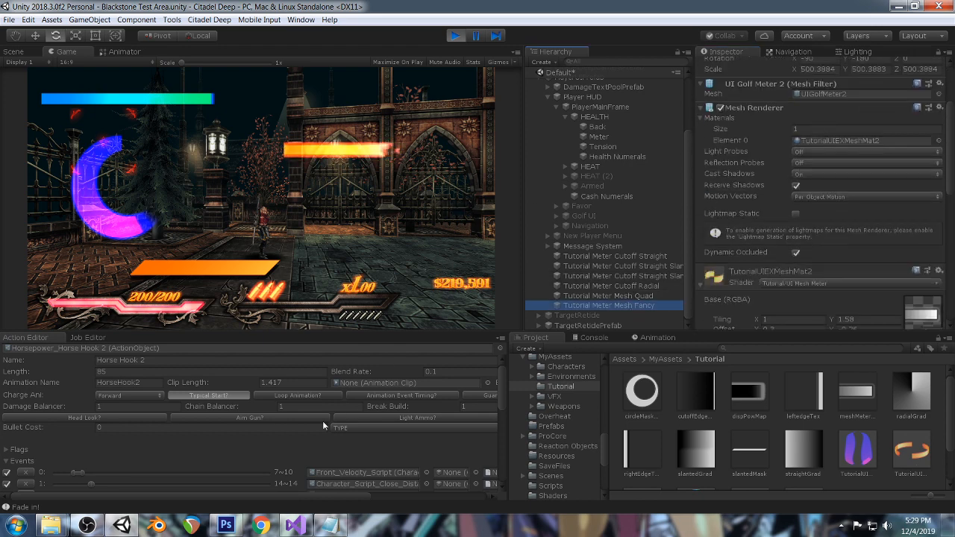
left_click(86, 525)
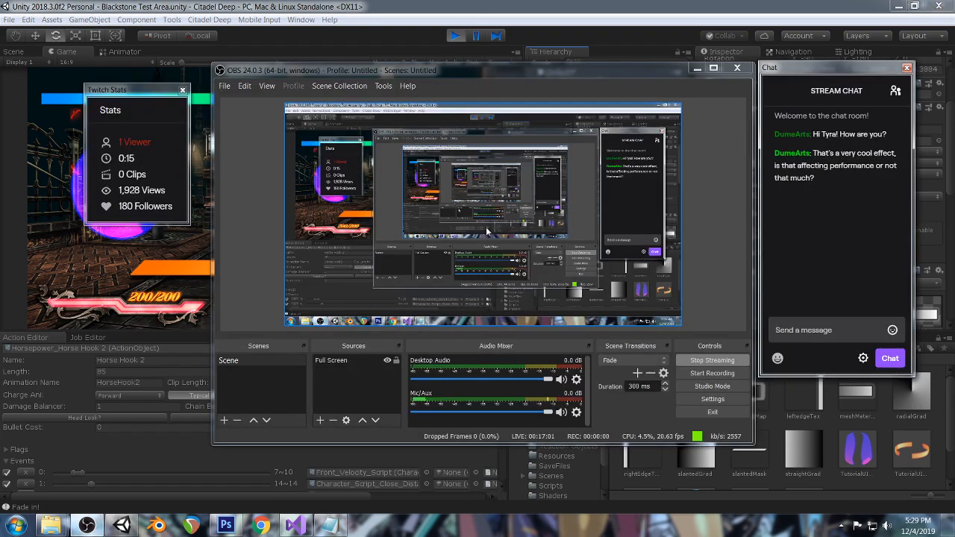
left_click(660, 4)
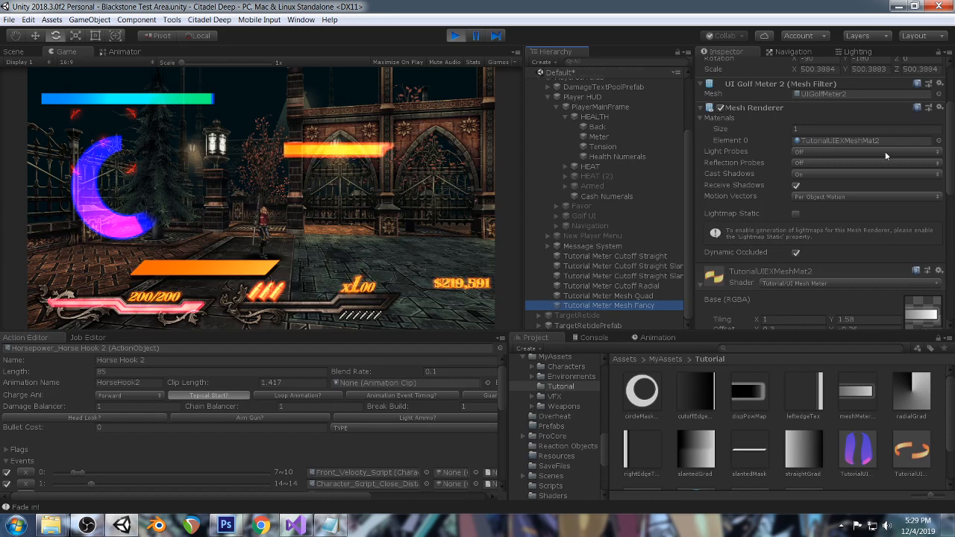
scroll(884, 151, "down", 15)
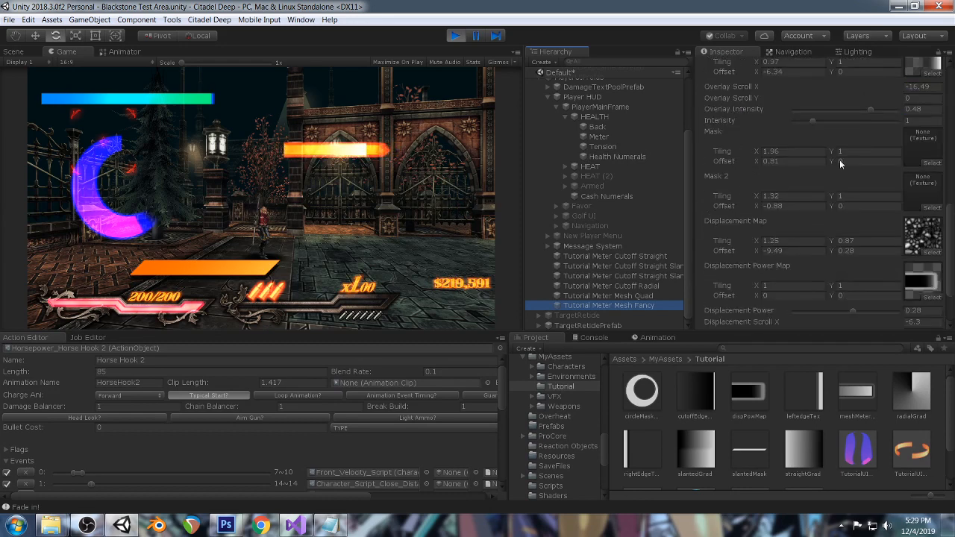
scroll(858, 155, "down", 3)
scroll(793, 159, "up", 10)
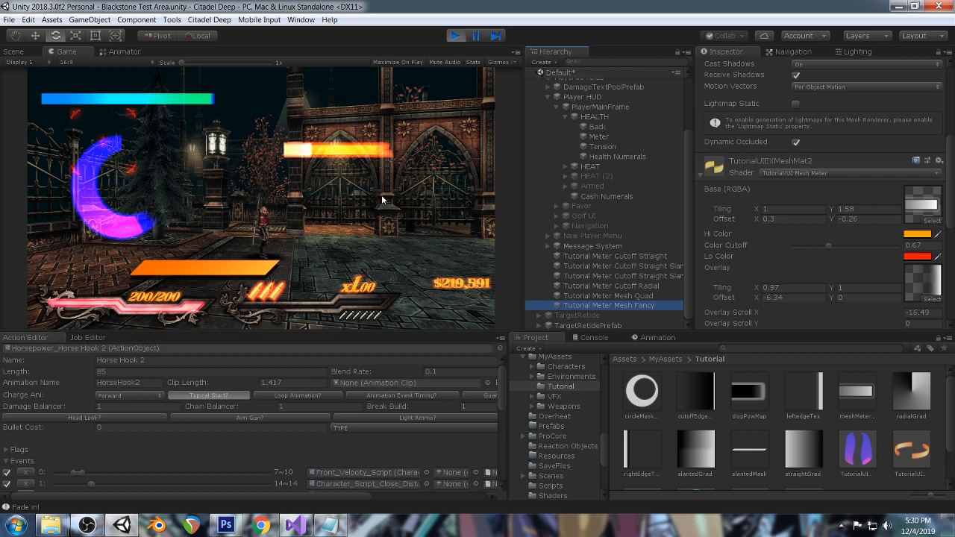
scroll(856, 160, "down", 2)
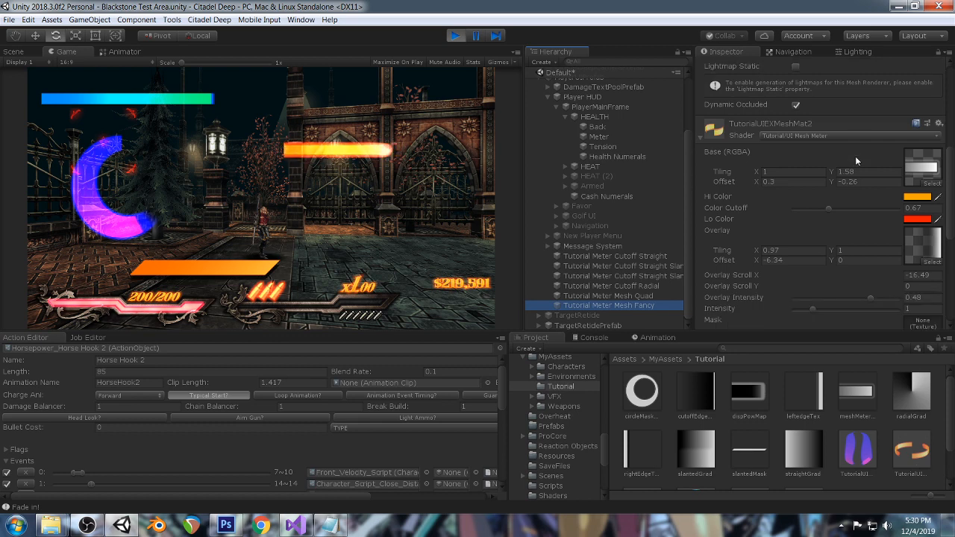
scroll(827, 191, "up", 6)
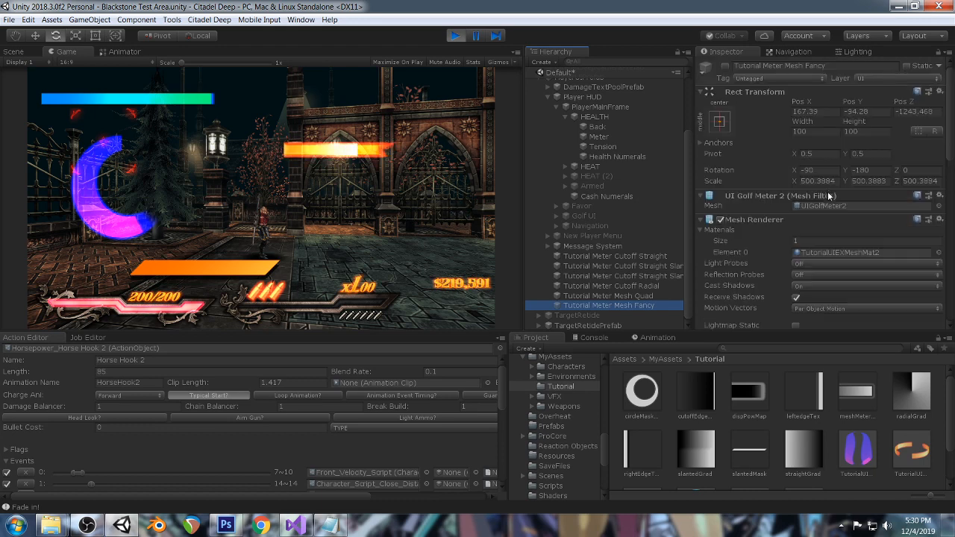
Activate the Tutorial Meter Mesh Fancy object and set its material's Base texture offset X to -0.12.
left_click(724, 65)
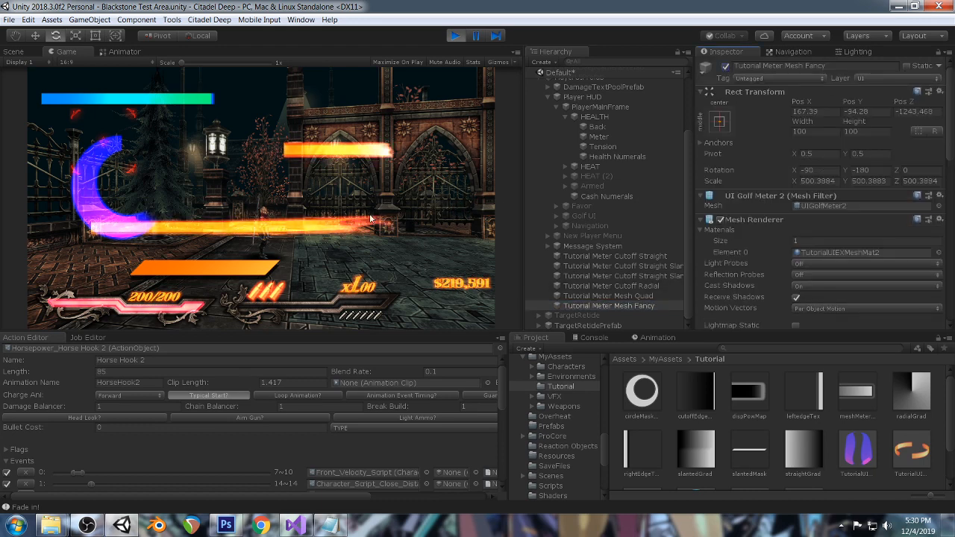
scroll(839, 204, "down", 10)
scroll(840, 206, "down", 3)
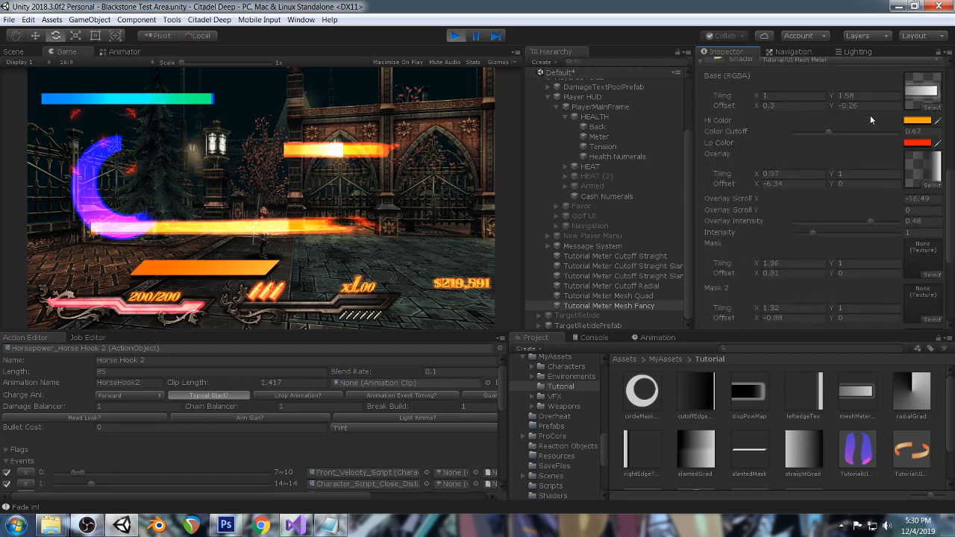
scroll(881, 179, "down", 4)
scroll(880, 179, "up", 7)
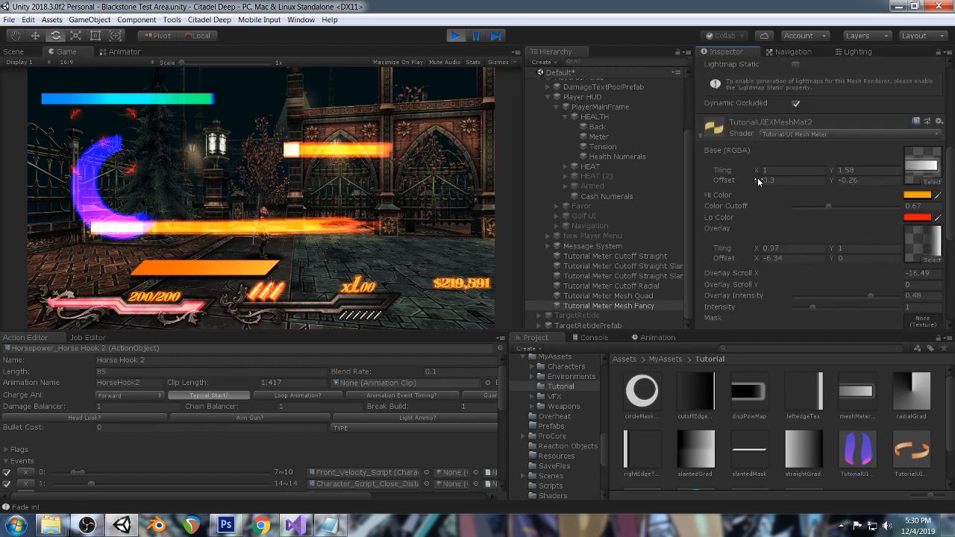
left_click_drag(757, 181, 746, 178)
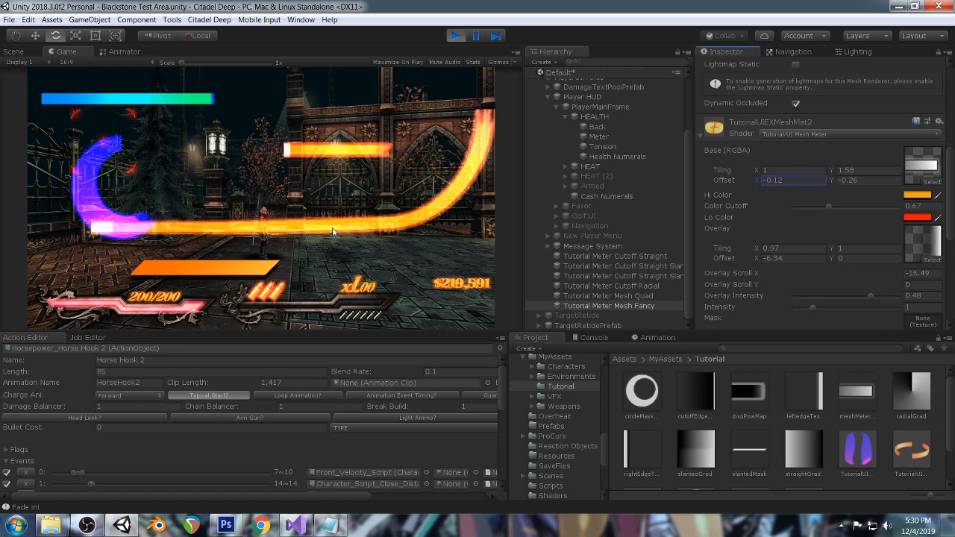
Set the fancy mesh material's Base texture tiling X to 1.57 and offset X to -0.65.
scroll(828, 149, "up", 5)
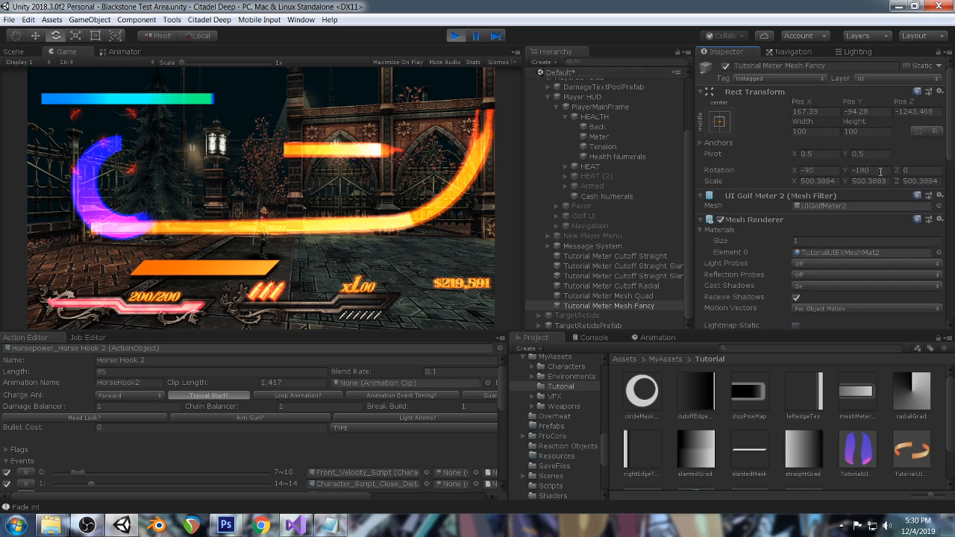
scroll(851, 193, "down", 3)
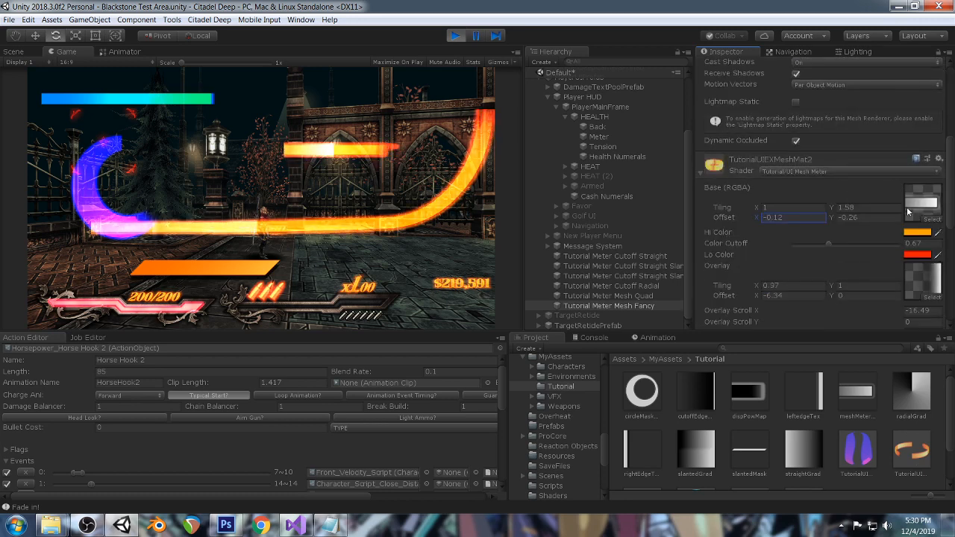
mouse_move(755, 212)
left_mouse_down()
mouse_move(771, 213)
mouse_move(737, 215)
mouse_move(764, 218)
left_mouse_up()
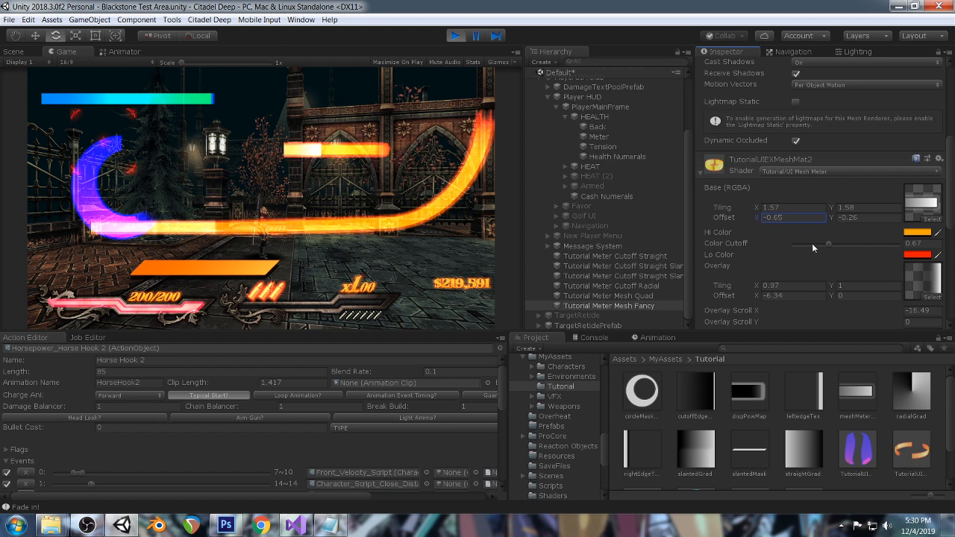
Review the fancy mesh material's displacement settings and set its Base texture offset X to 0.19.
scroll(796, 225, "down", 3)
scroll(796, 226, "down", 3)
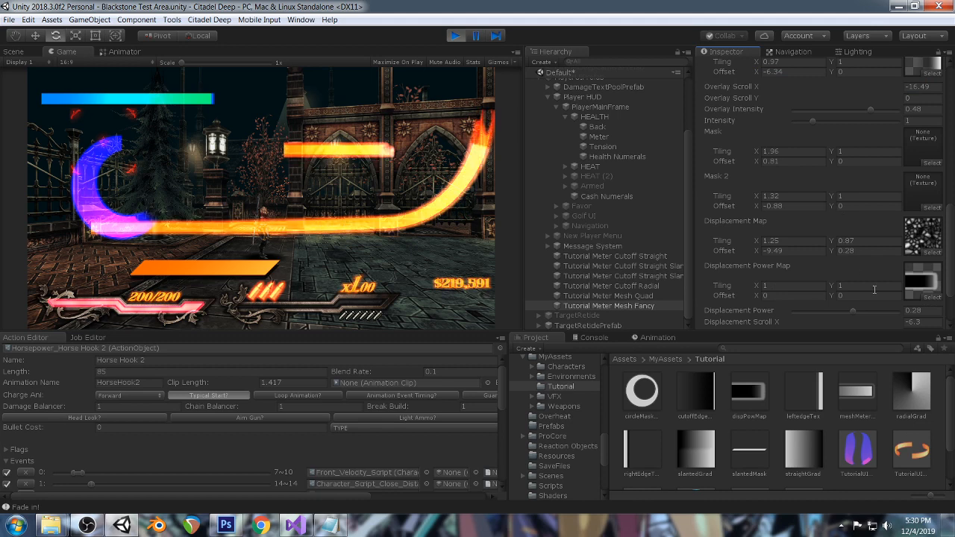
mouse_move(850, 237)
left_mouse_down()
mouse_move(832, 239)
mouse_move(893, 243)
mouse_move(855, 241)
left_mouse_up()
scroll(828, 152, "up", 10)
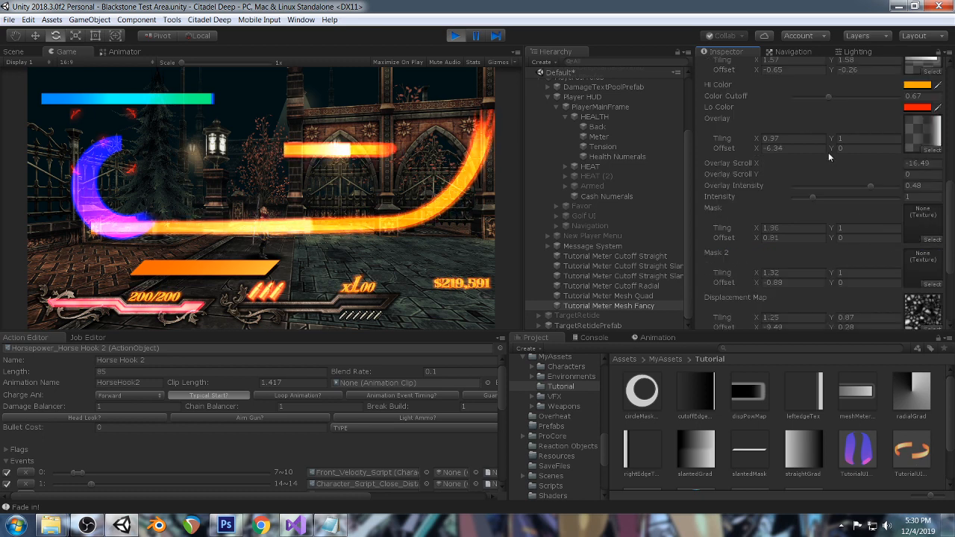
mouse_move(754, 217)
left_mouse_down()
mouse_move(777, 221)
mouse_move(768, 218)
left_mouse_up()
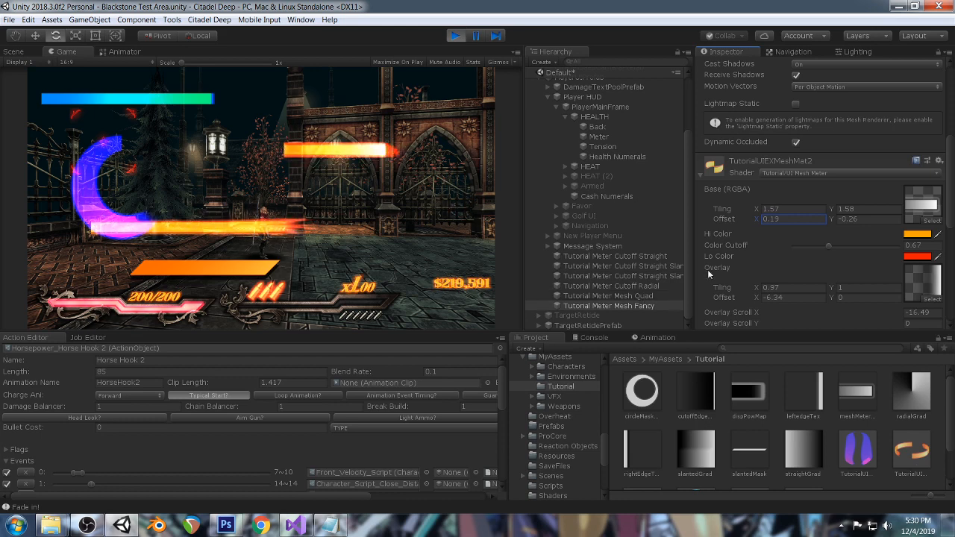
Open the UIGolfMeter2 mesh's source file in Blender, select all the displayed mesh's geometry and examine its curved end and UV layout.
scroll(841, 232, "up", 5)
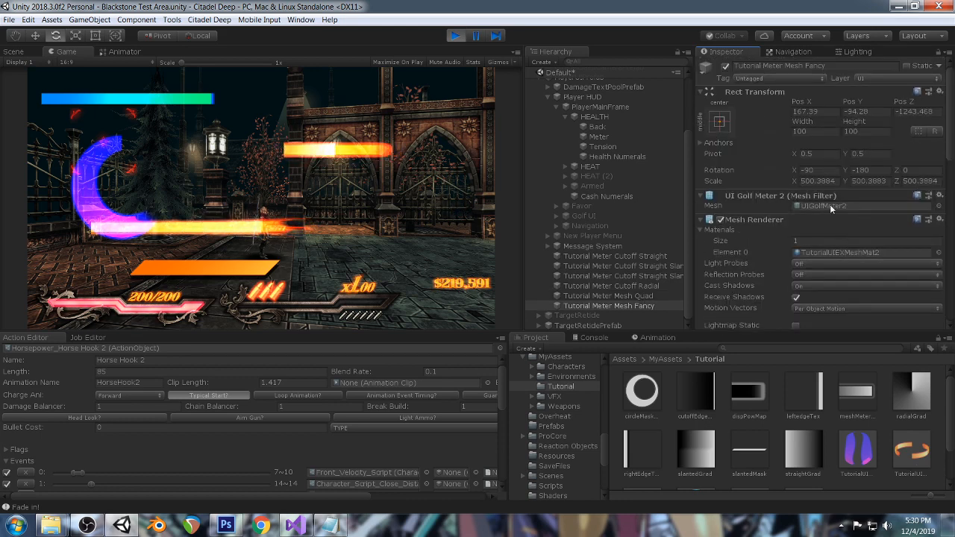
double_click(830, 205)
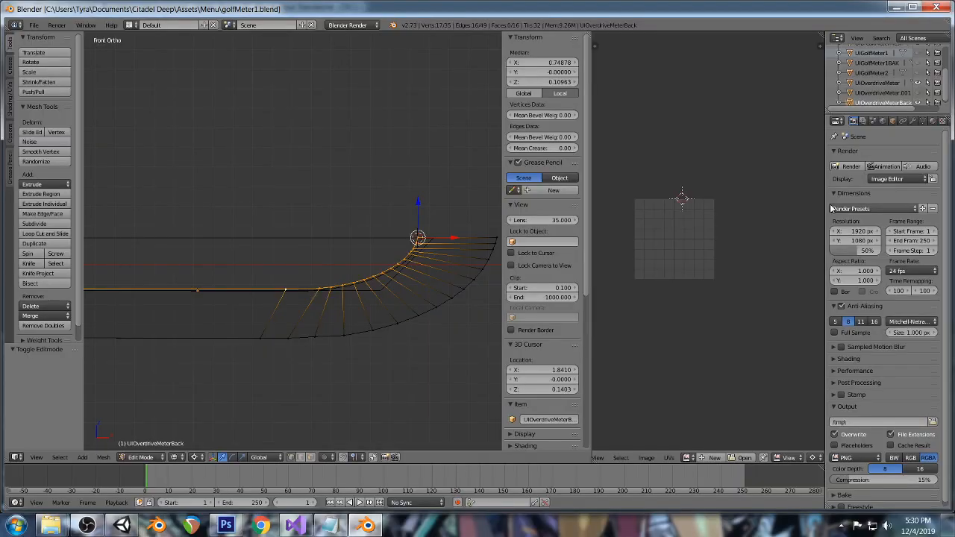
scroll(382, 318, "down", 7)
middle_click_drag(212, 261, 289, 286, "shift")
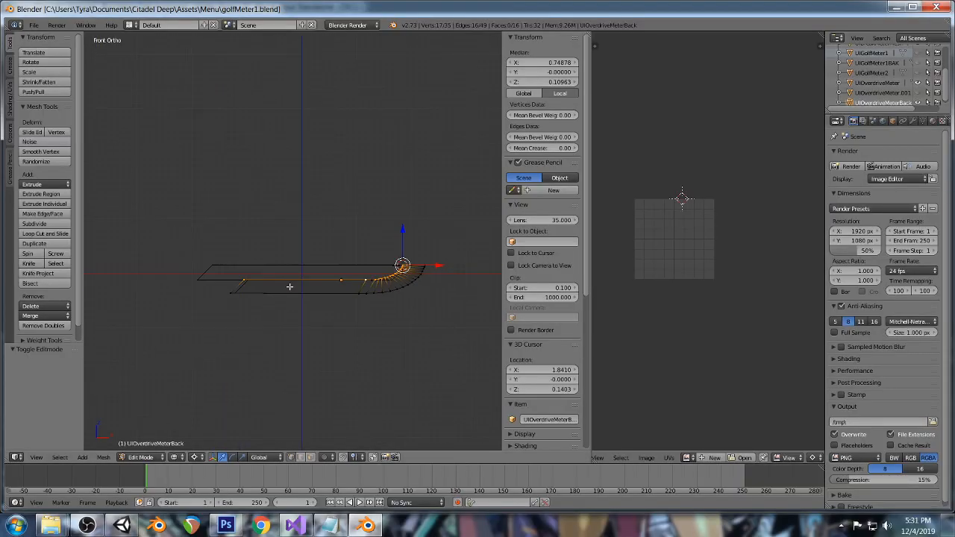
key("a")
key("a")
scroll(631, 260, "up", 5)
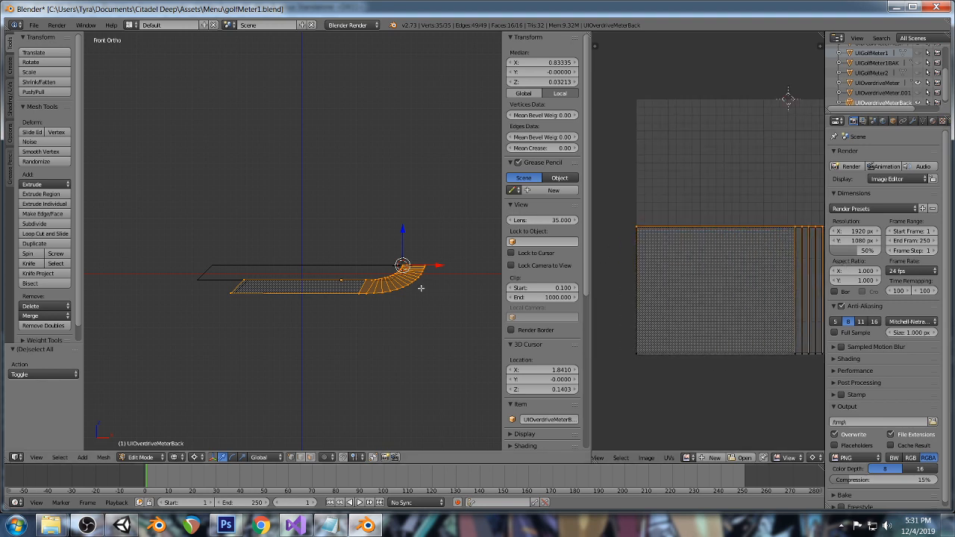
scroll(371, 305, "up", 3)
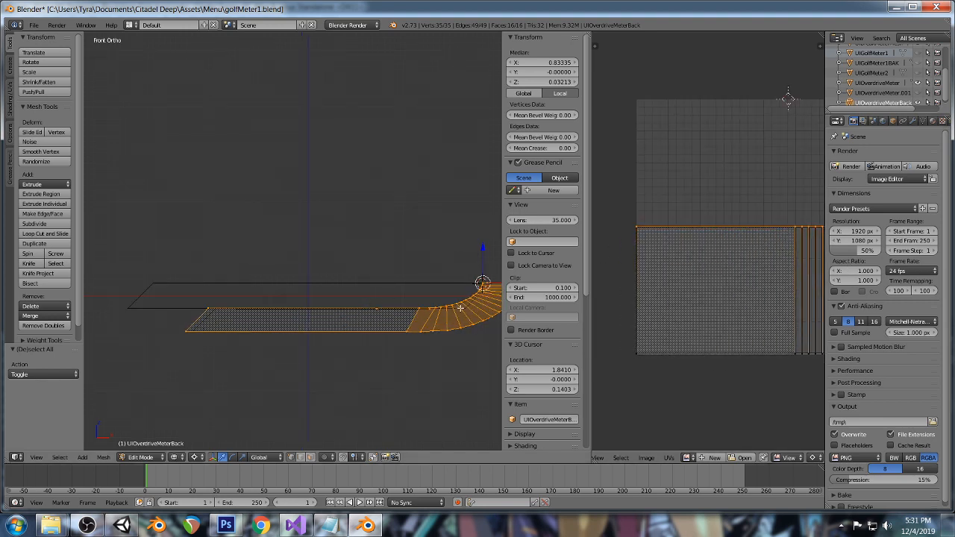
middle_click_drag(394, 315, 232, 306, "shift")
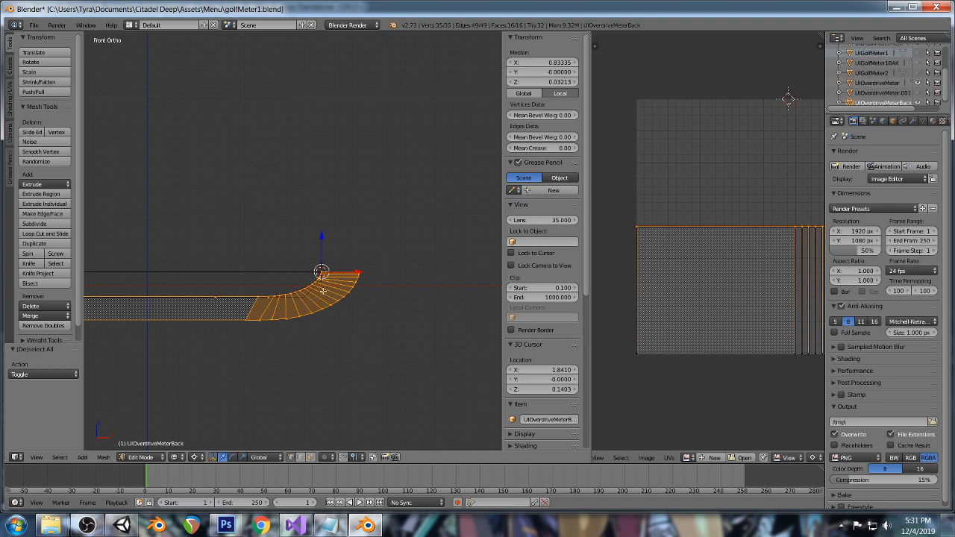
Switch back to Unity and set the fancy mesh material's Displacement Power to 0.
left_click(122, 525)
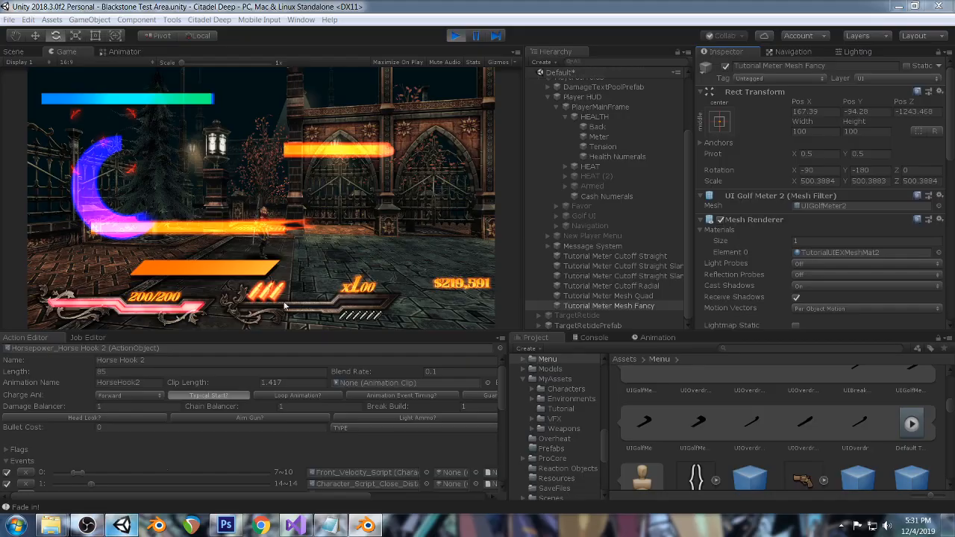
scroll(824, 226, "down", 15)
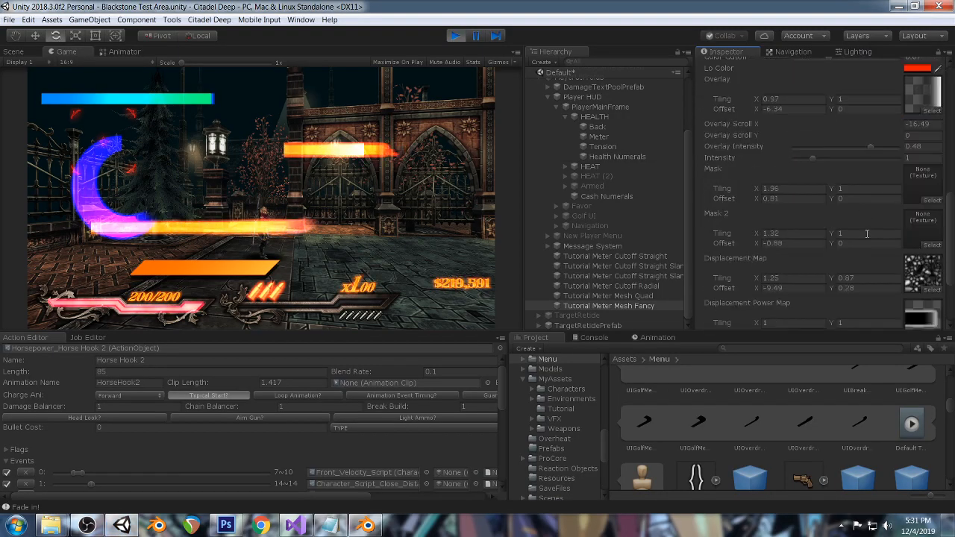
left_click(923, 273)
type("0")
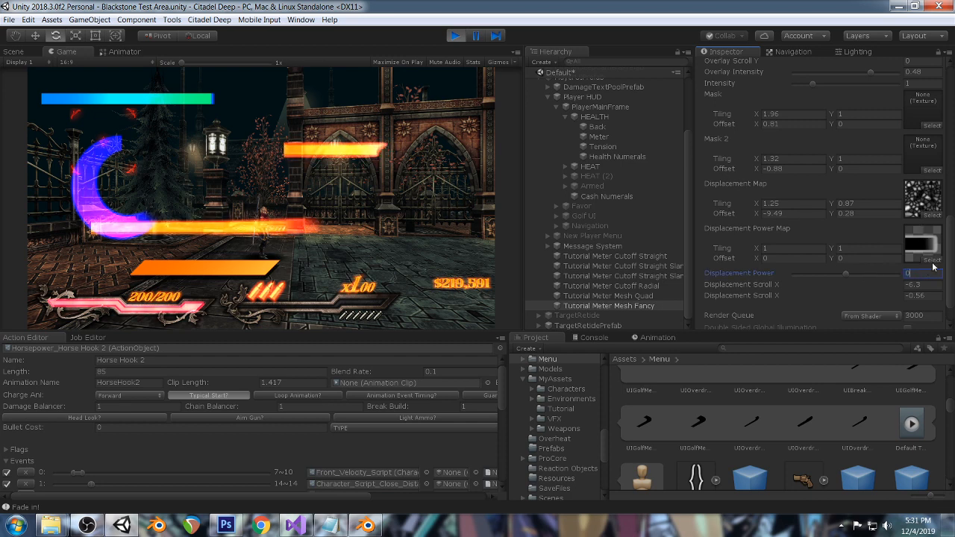
Clear the fancy mesh material's Displacement Power Map by choosing None.
left_click(932, 259)
scroll(821, 226, "up", 10)
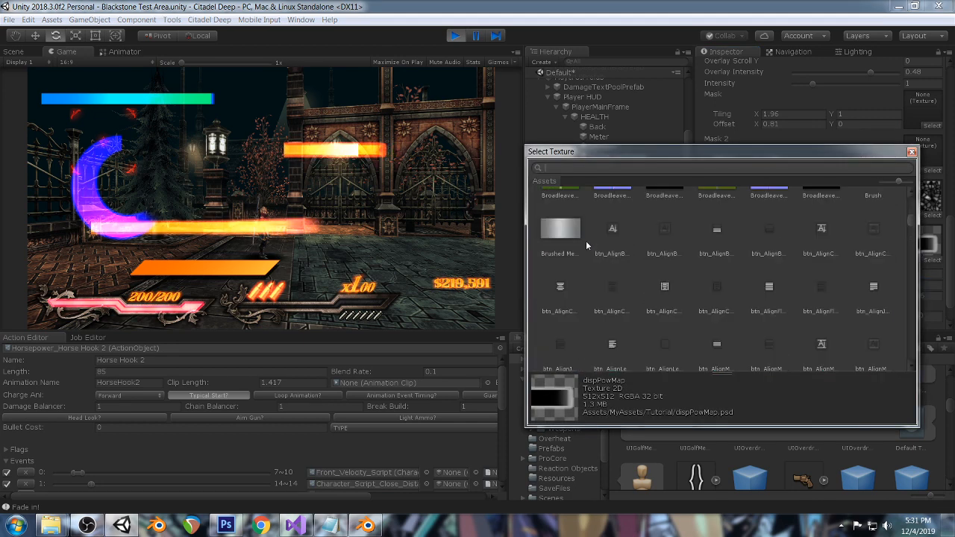
left_click_drag(912, 217, 912, 190)
double_click(565, 211)
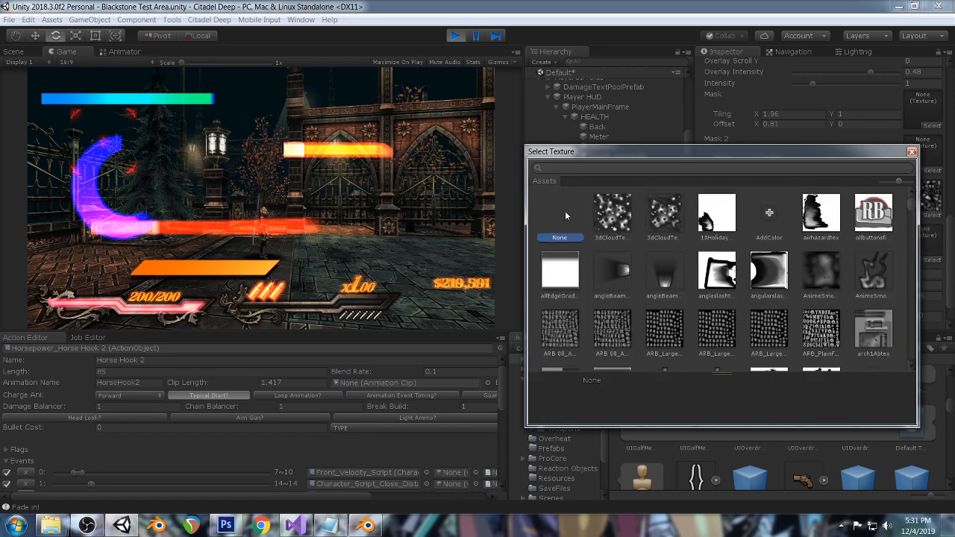
Replace the fancy mesh material's Base texture with sideEdgeMask2.
scroll(916, 201, "up", 9)
left_click(932, 219)
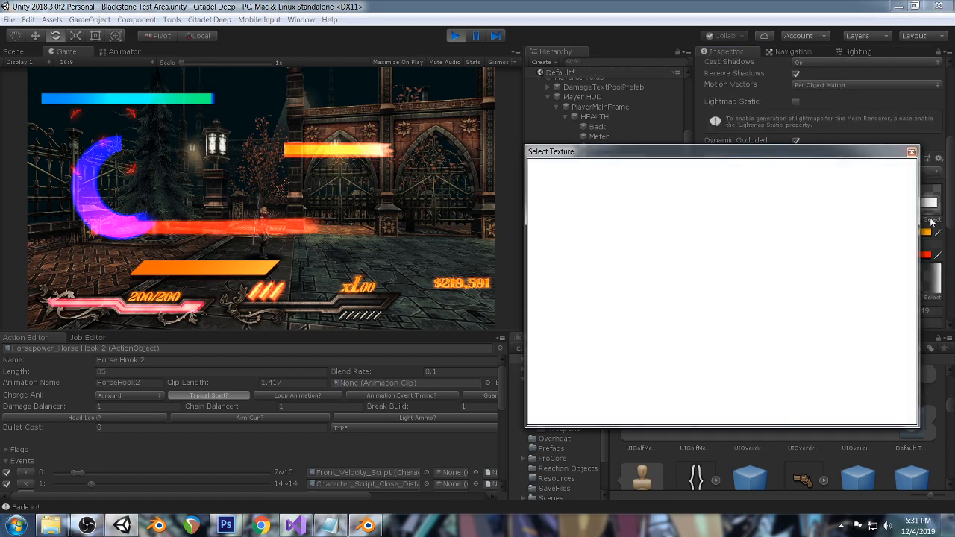
scroll(858, 239, "down", 5)
scroll(835, 254, "down", 15)
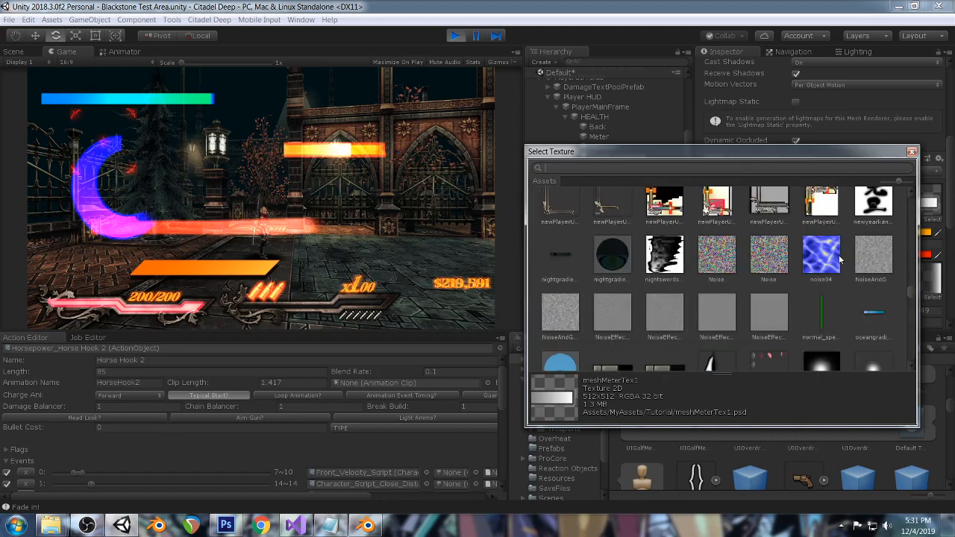
scroll(852, 275, "down", 8)
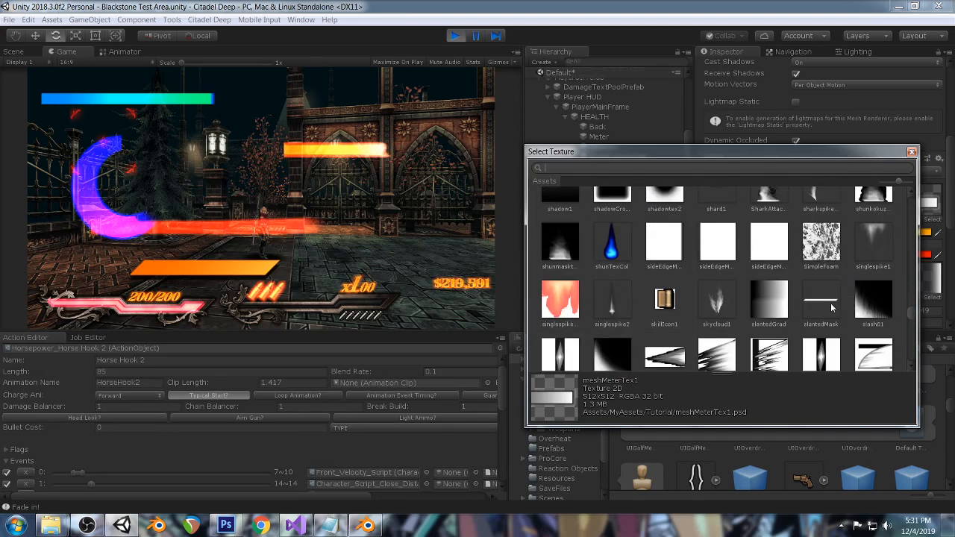
left_click(714, 245)
double_click(710, 248)
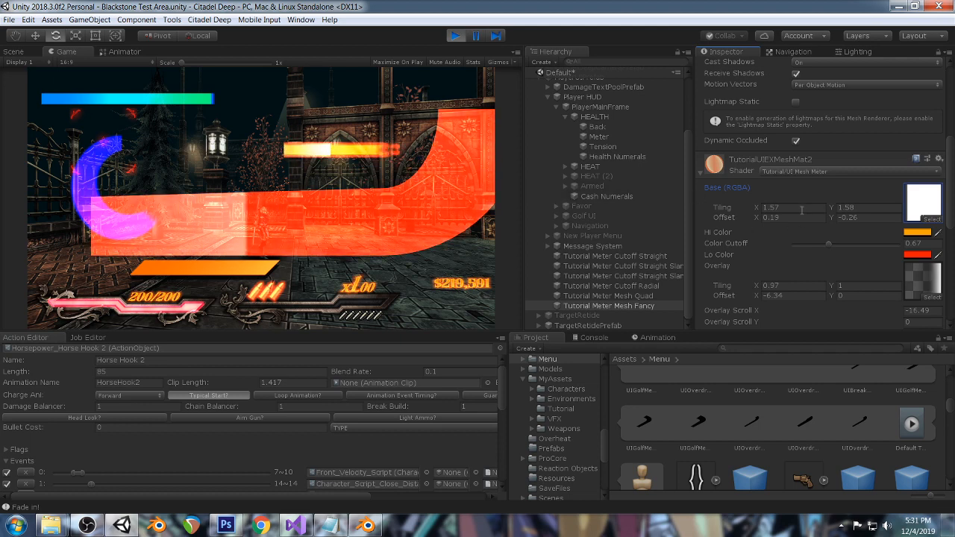
Try shifting the Base texture's offset X on the fancy mesh material with the side edge mask applied.
scroll(832, 210, "down", 3)
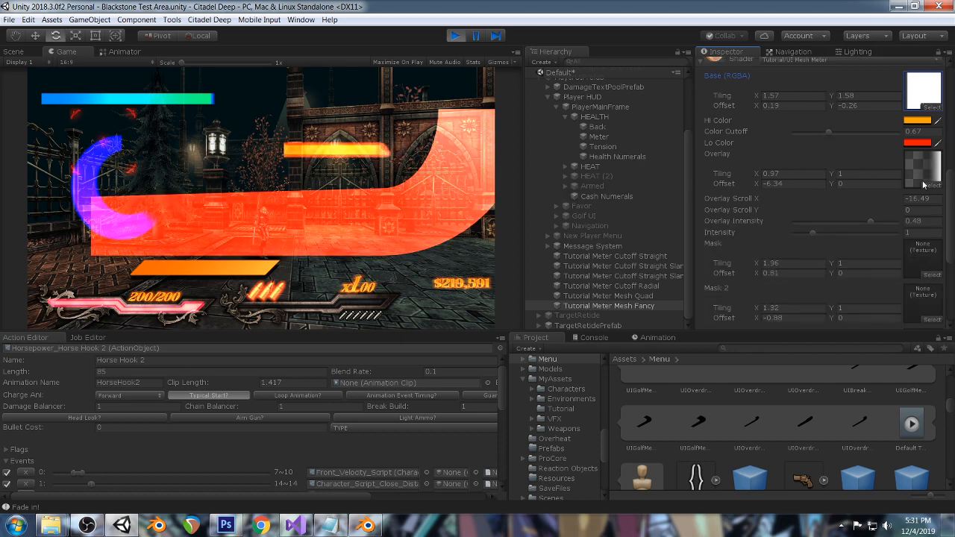
scroll(862, 203, "up", 2)
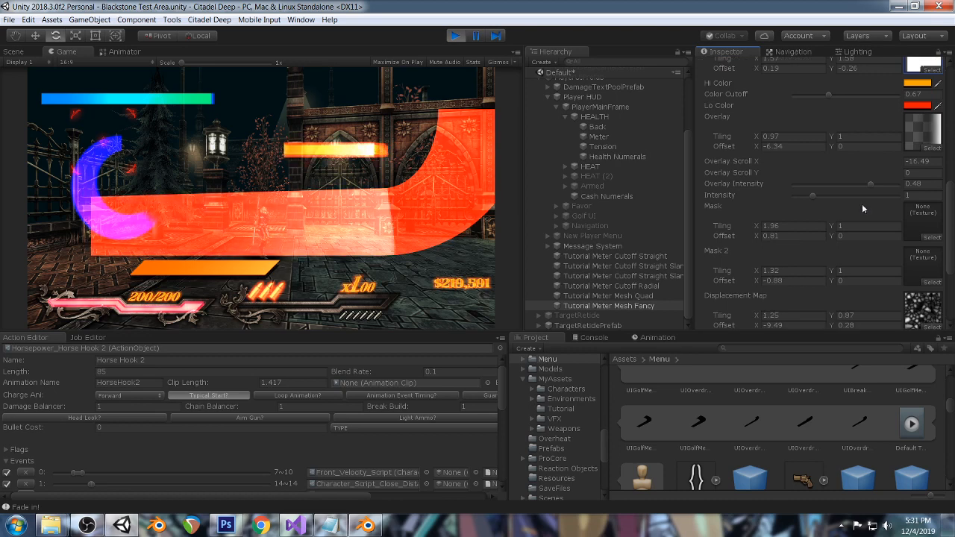
mouse_move(757, 181)
left_mouse_down()
mouse_move(788, 182)
mouse_move(746, 170)
mouse_move(792, 169)
mouse_move(683, 182)
mouse_move(746, 176)
left_mouse_up()
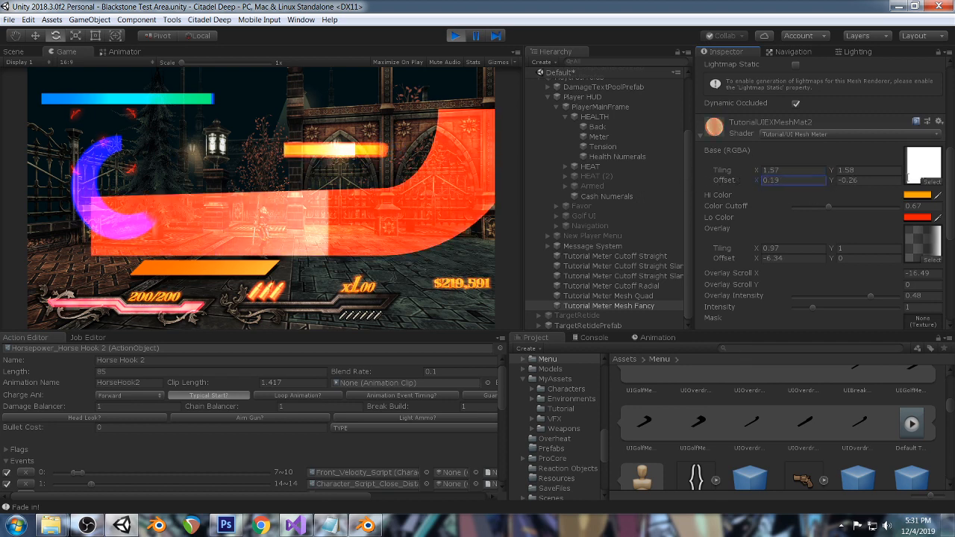
Search the texture choices for the Base slot for "golf" and "meter", and close the picker without choosing one.
left_click(932, 182)
type("golf")
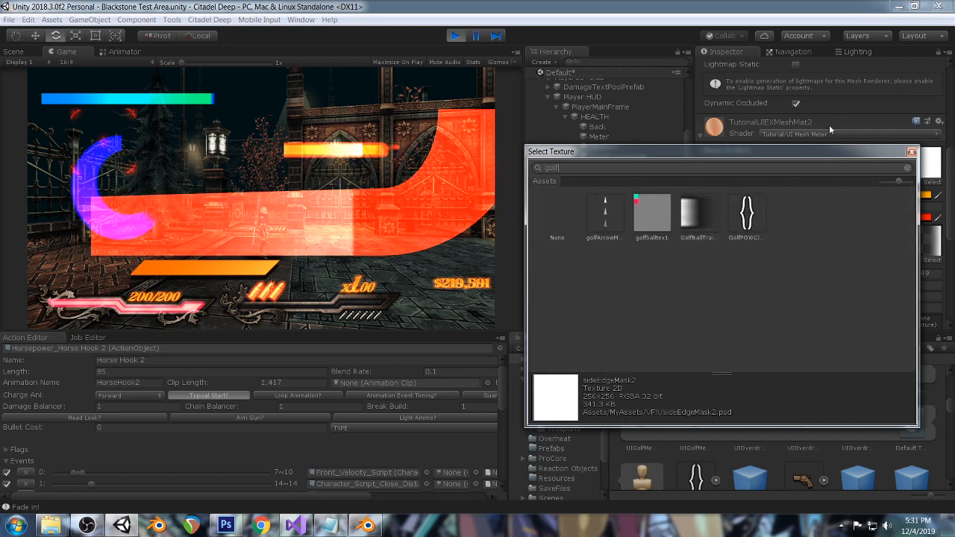
left_click_drag(579, 169, 419, 158)
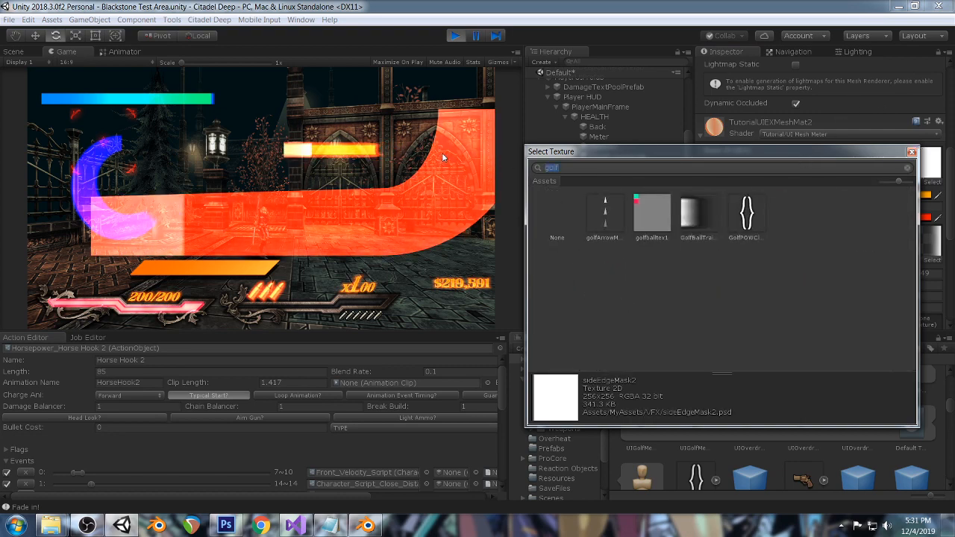
type("meter")
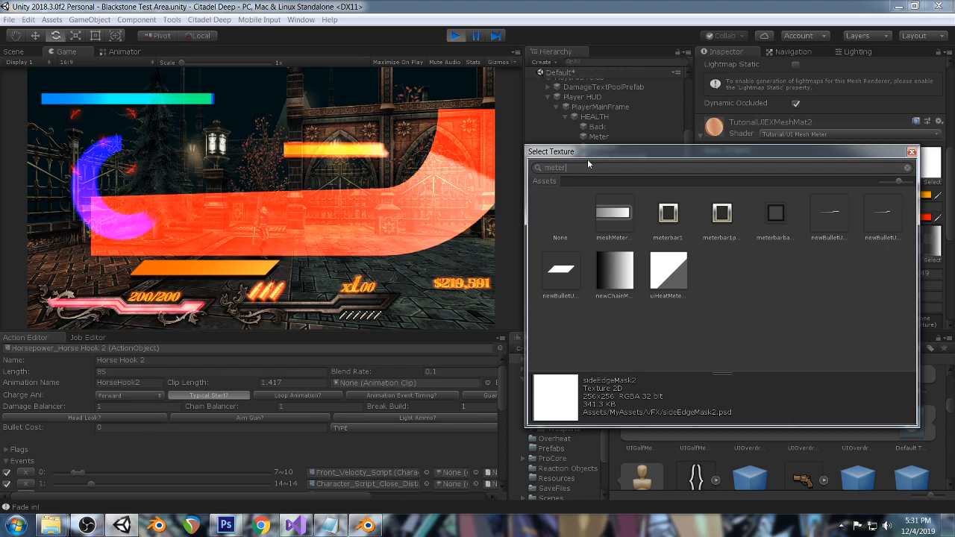
left_click(911, 152)
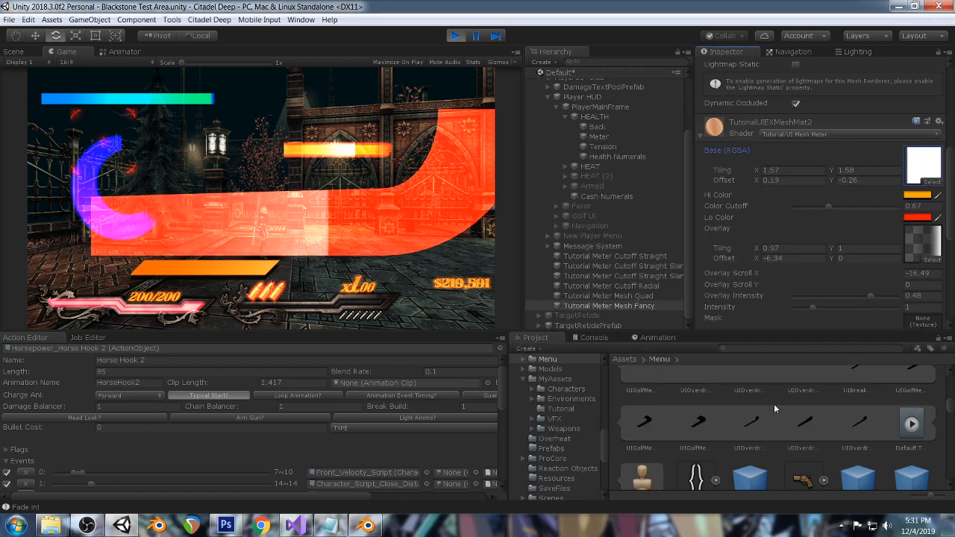
Search the project assets for "golf mat" and examine the GolfMeterMat1 material's textures and settings.
left_click(787, 348)
type("golf mat")
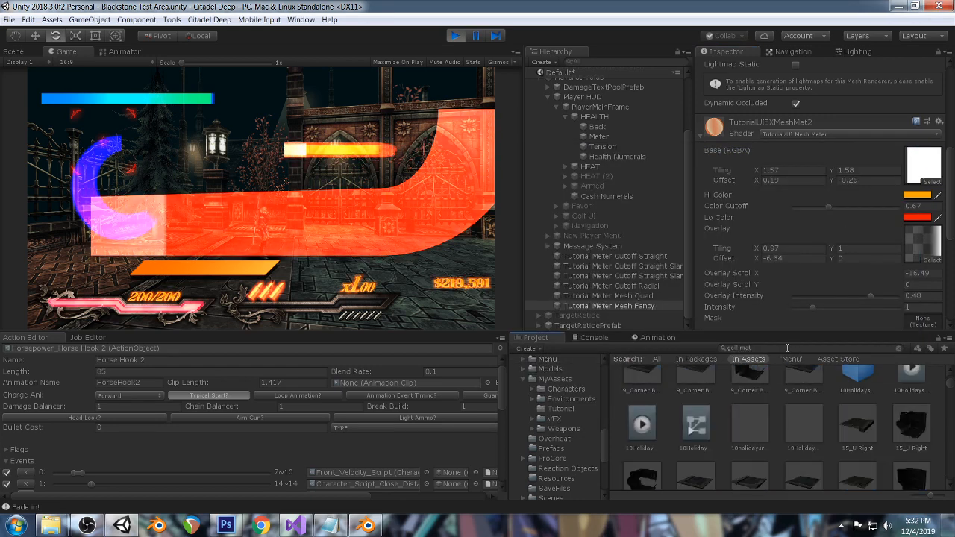
left_click(824, 409)
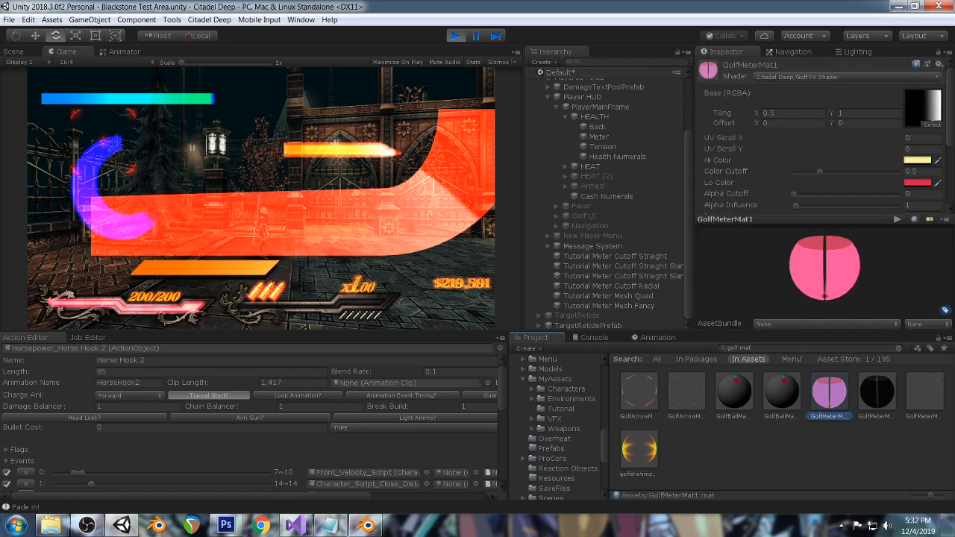
scroll(876, 142, "down", 3)
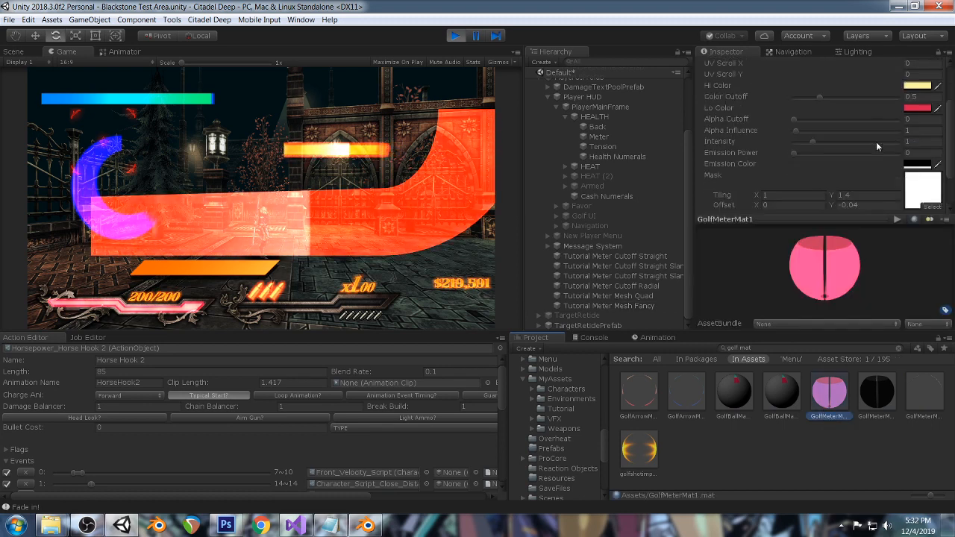
Review the Base texture of the GolfMeterMat1 material and the settings of the GolfMeterMat2 material.
scroll(893, 126, "up", 3)
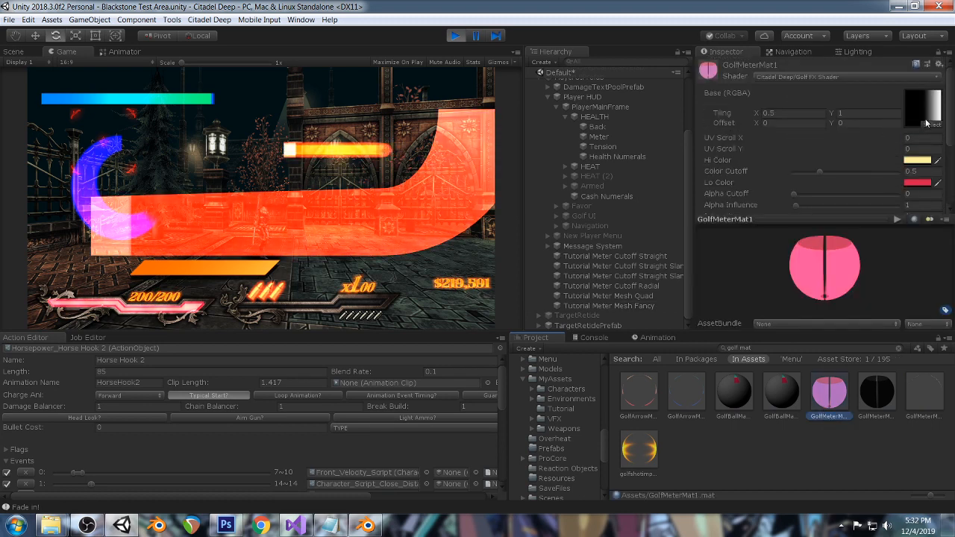
left_click(882, 403)
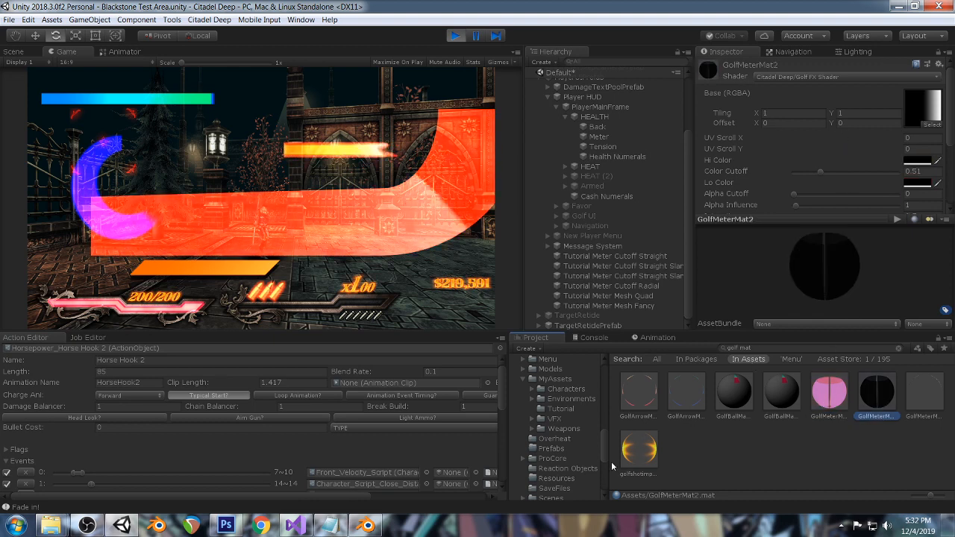
Undo the material selections and the Base texture replacement on the Tutorial Meter Mesh Fancy object's material.
key("ctrl+z")
key("ctrl+z")
key("ctrl+z")
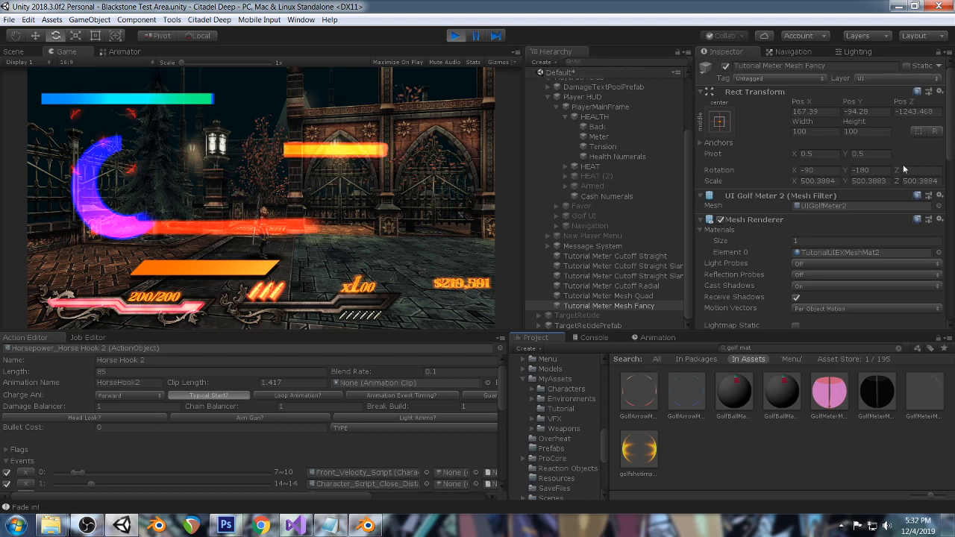
scroll(903, 164, "down", 10)
Check the stream chat in OBS, return to Unity, and review the fancy mesh material's mask and displacement settings.
left_click(97, 524)
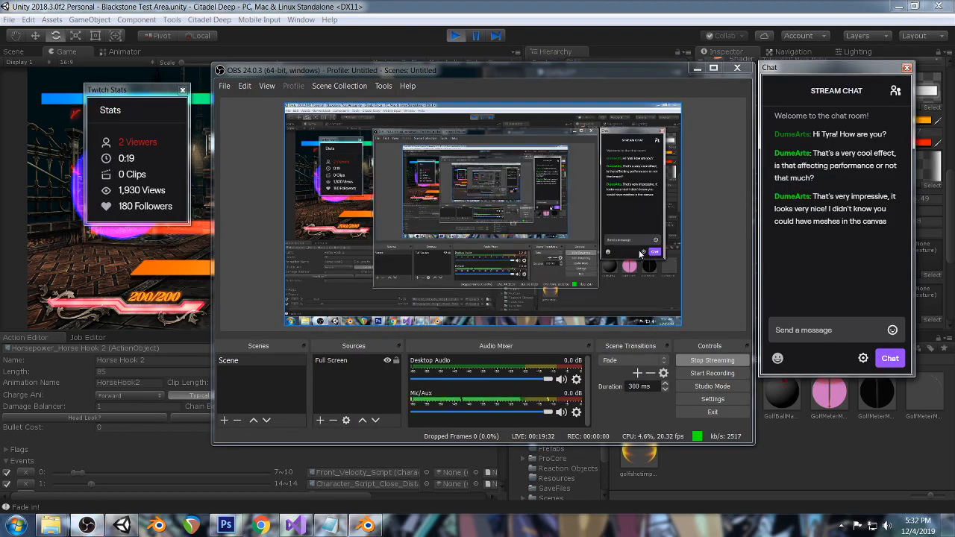
left_click(641, 4)
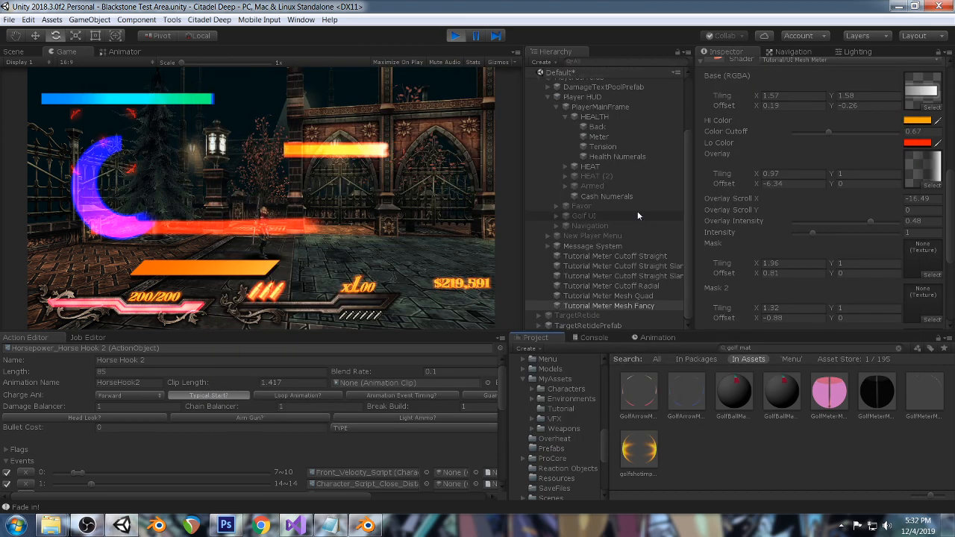
scroll(895, 198, "down", 4)
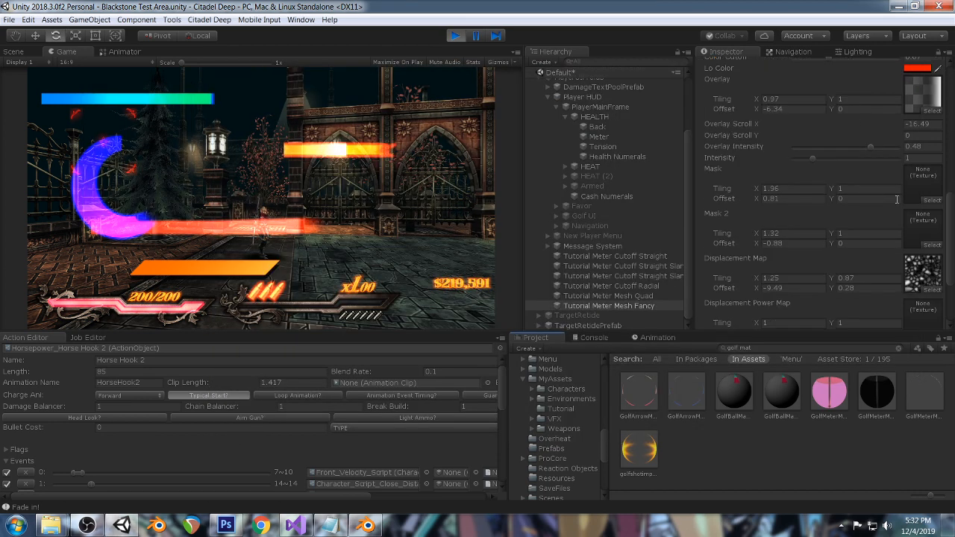
scroll(897, 200, "down", 1)
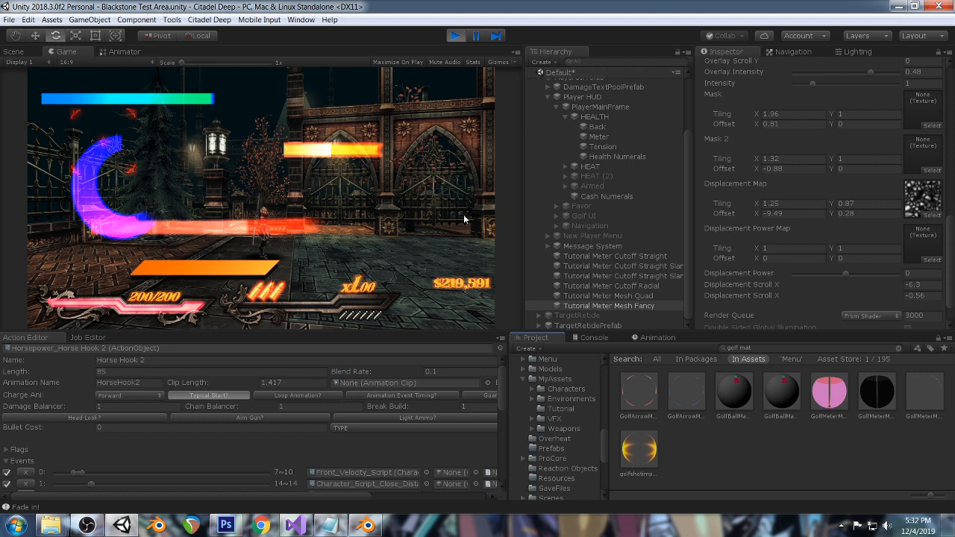
Switch to Blender, leave Edit Mode on the UIOverdriveMeterBack mesh, and close the golfMeter1.blend session.
mouse_move(364, 526)
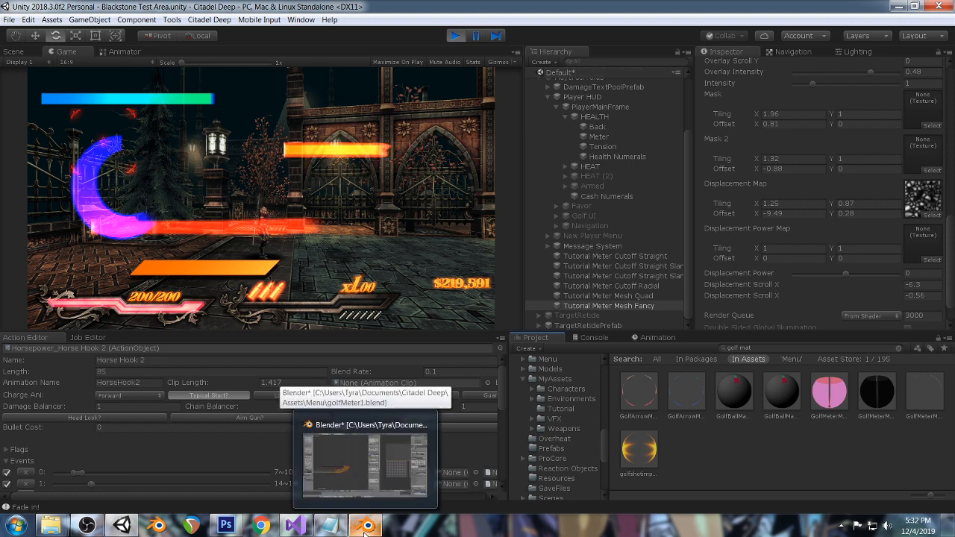
left_click(364, 527)
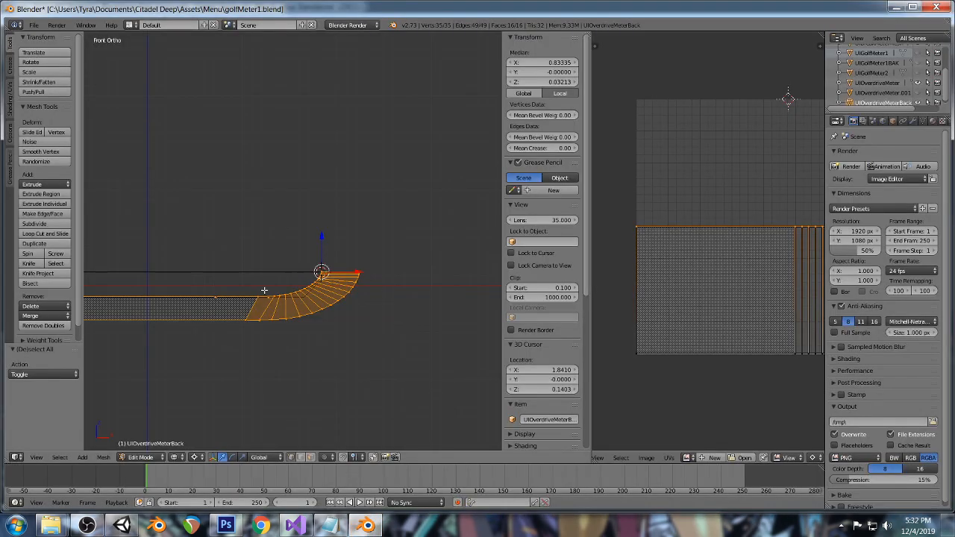
key("a")
scroll(305, 282, "down", 4)
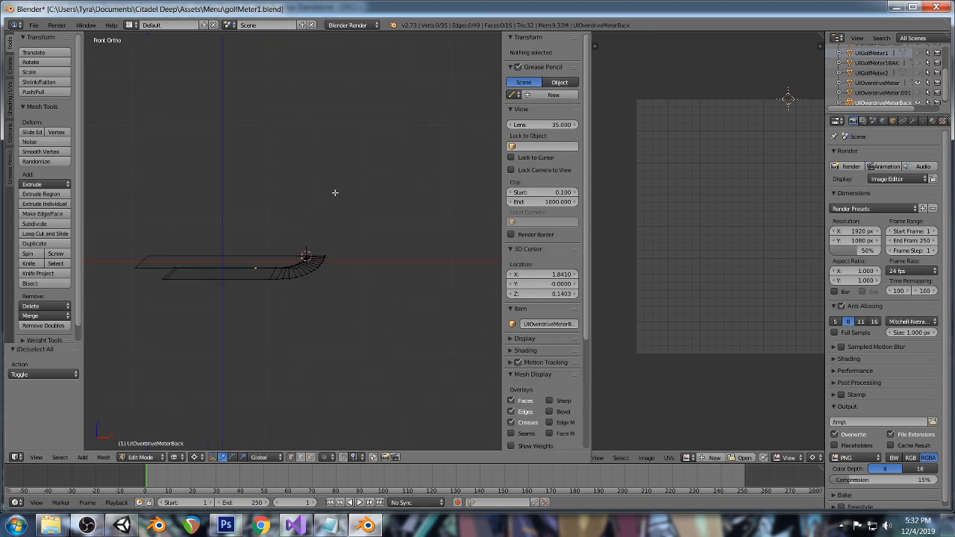
key("Tab")
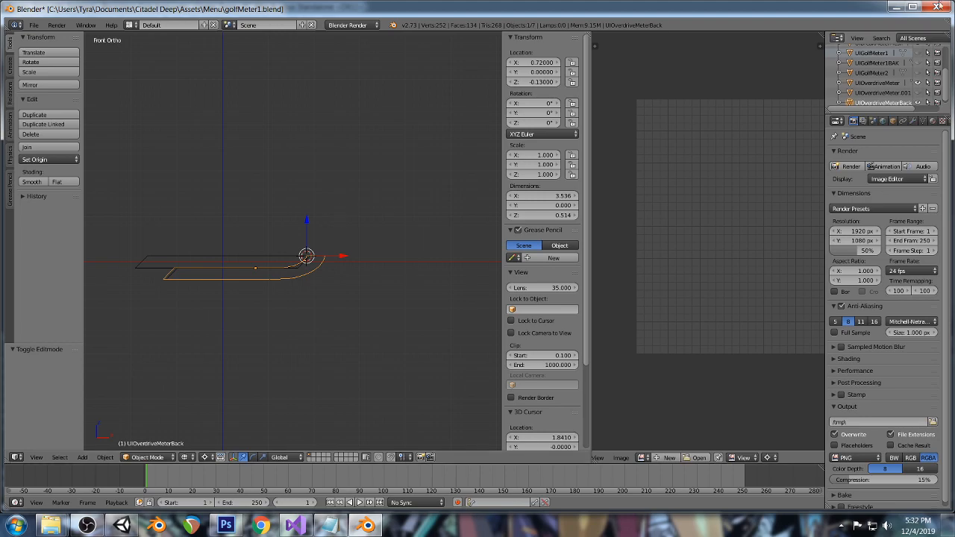
left_click(936, 6)
left_click(481, 307)
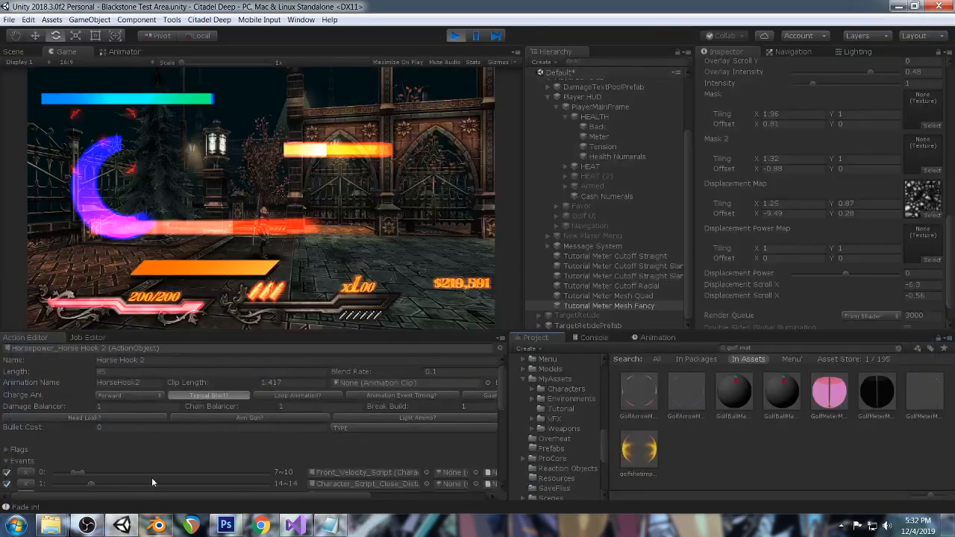
Start a new Blender session and delete the default camera, cube and lamp from the scene.
left_click(157, 526)
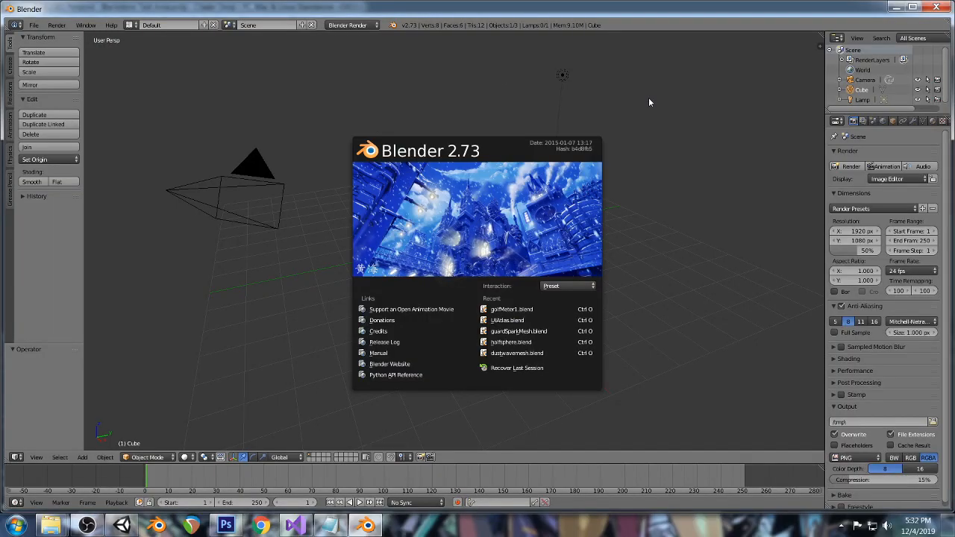
left_click(558, 194)
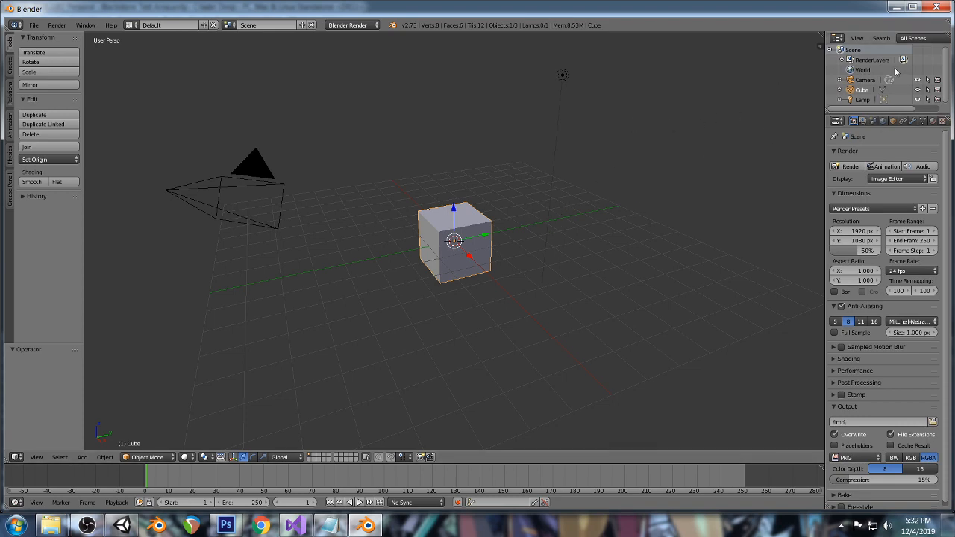
right_click(864, 80)
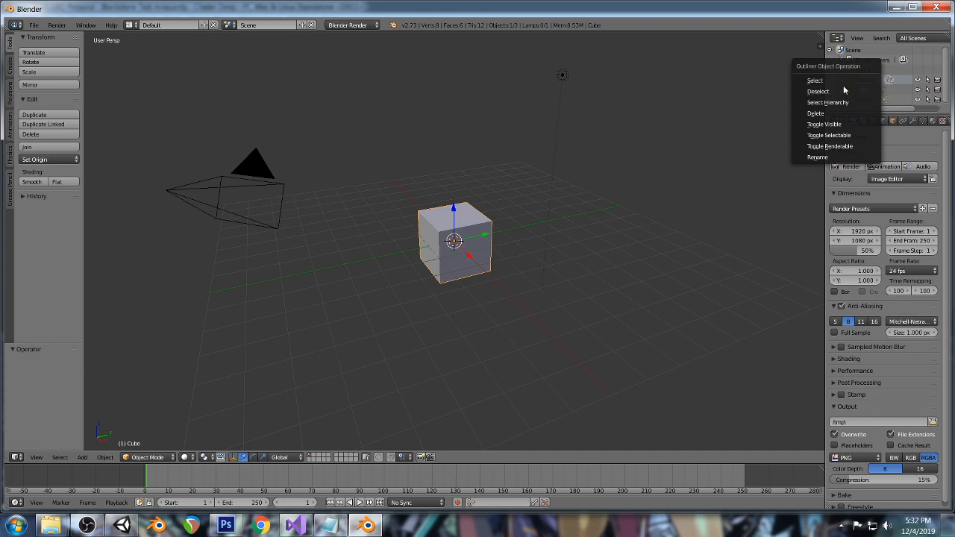
left_click(831, 115)
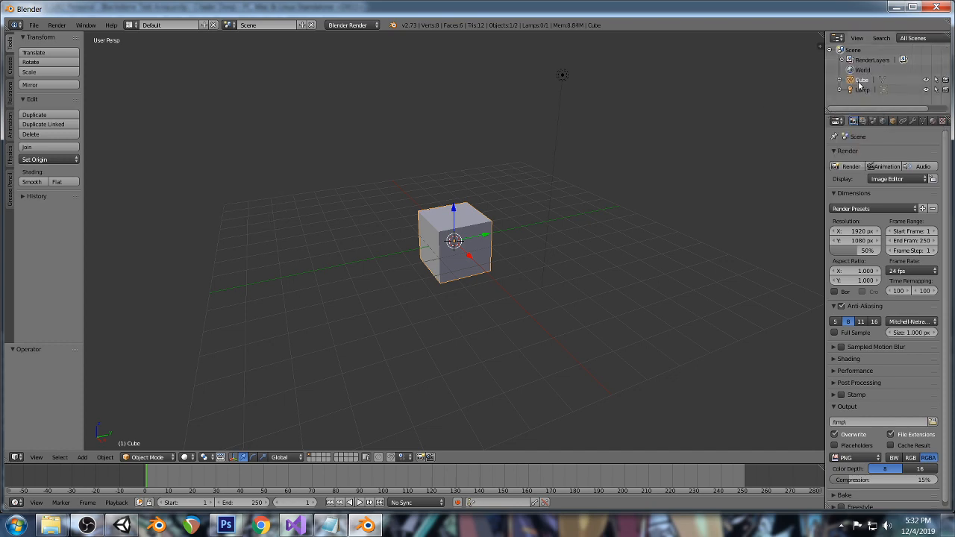
right_click(856, 82)
left_click(857, 82)
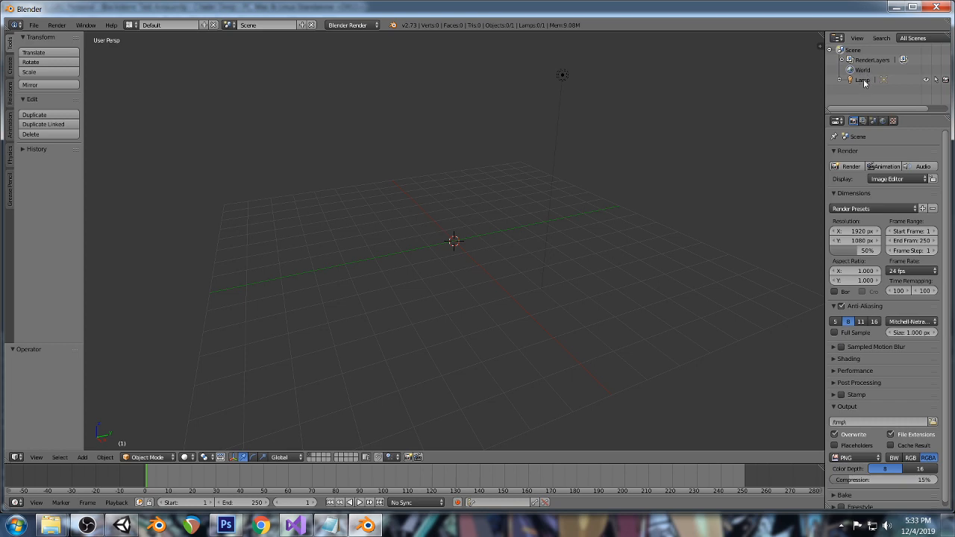
right_click(864, 82)
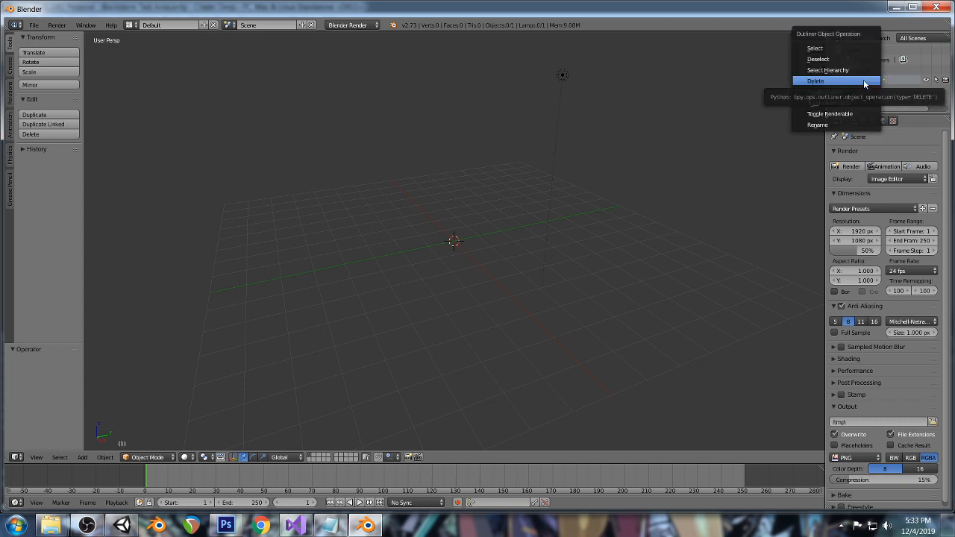
left_click(863, 80)
Add a plane mesh and rotate its geometry -90° in the right view so that it faces the front view.
key("KP_1")
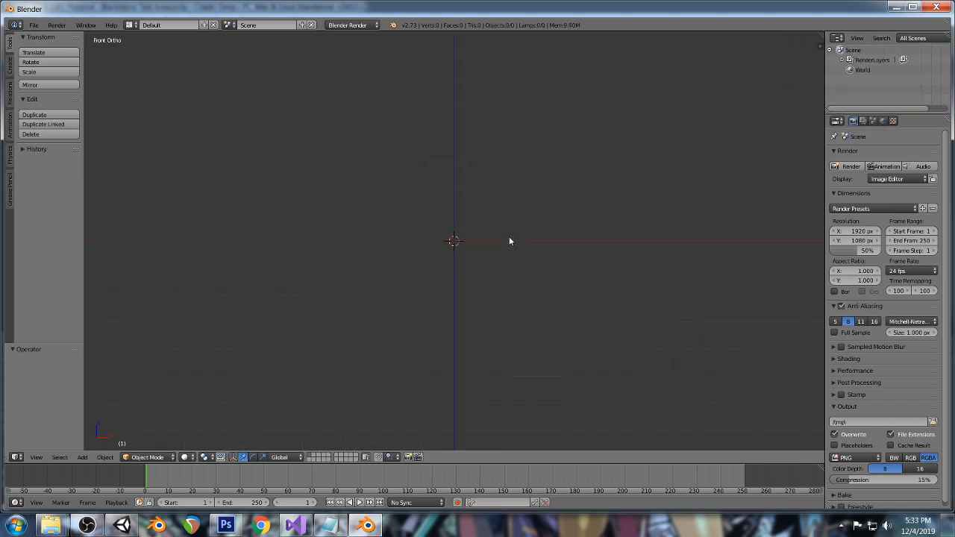
key("shift+a")
mouse_move(508, 236)
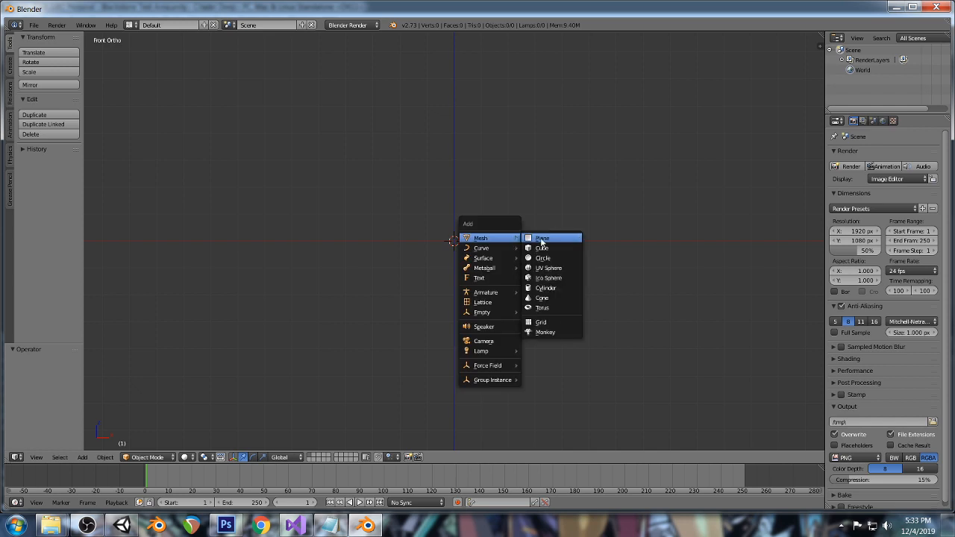
left_click(540, 237)
key("Tab")
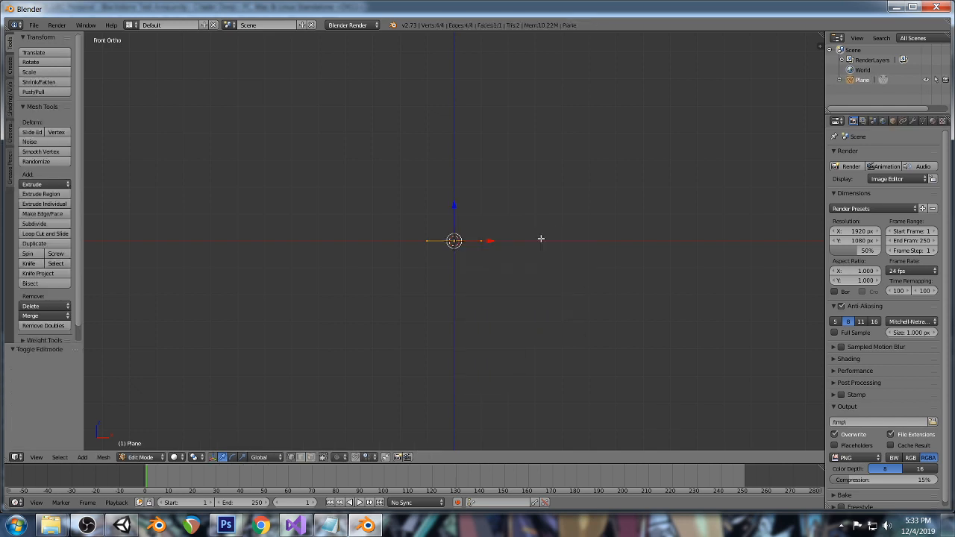
key("KP_3")
key("r")
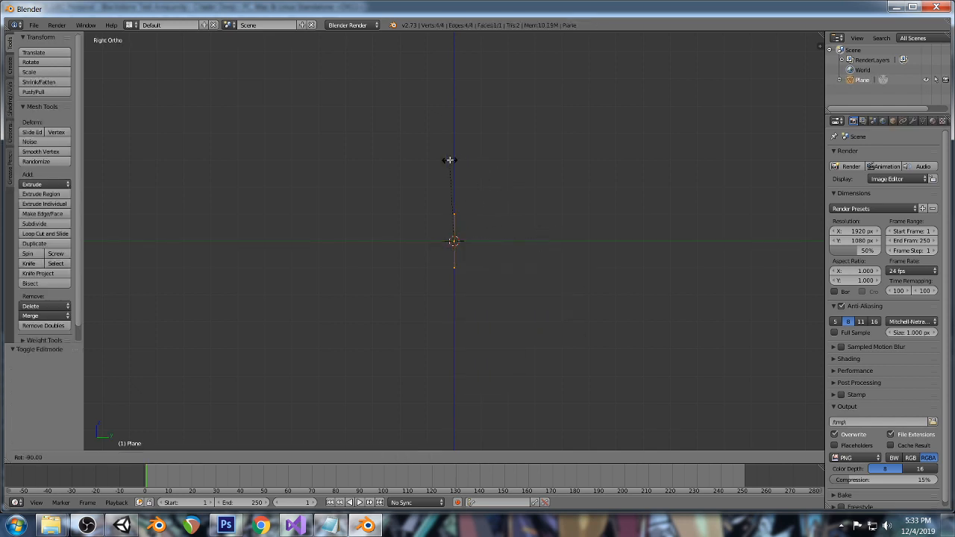
left_click(450, 160)
key("KP_1")
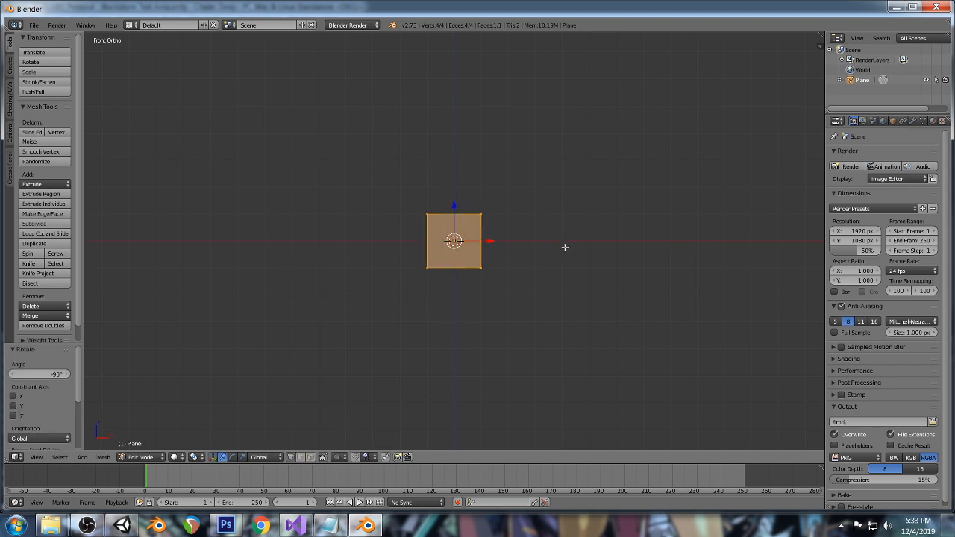
Split the 3D view to add a UV/Image Editor beside it and unwrap the plane.
key("n")
key("n")
left_click_drag(822, 35, 359, 38)
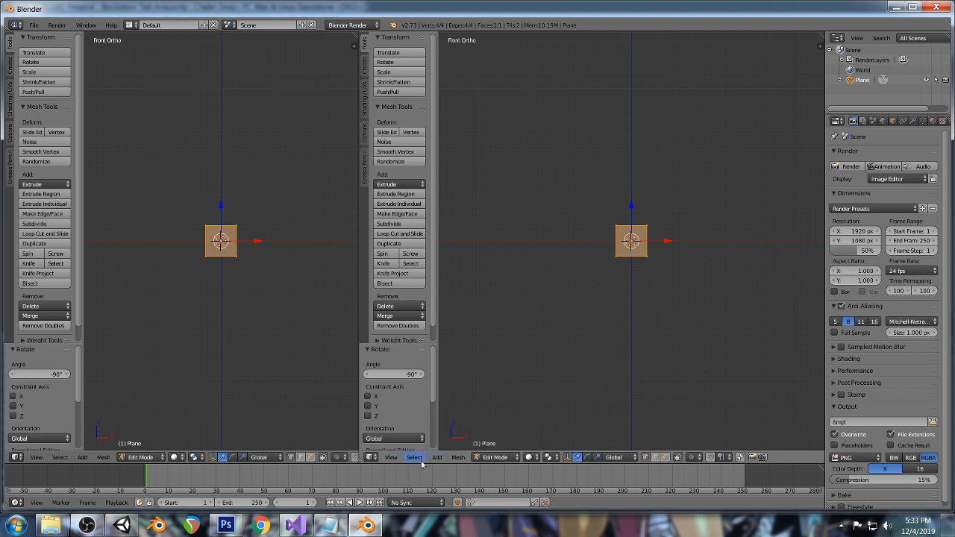
left_click(372, 456)
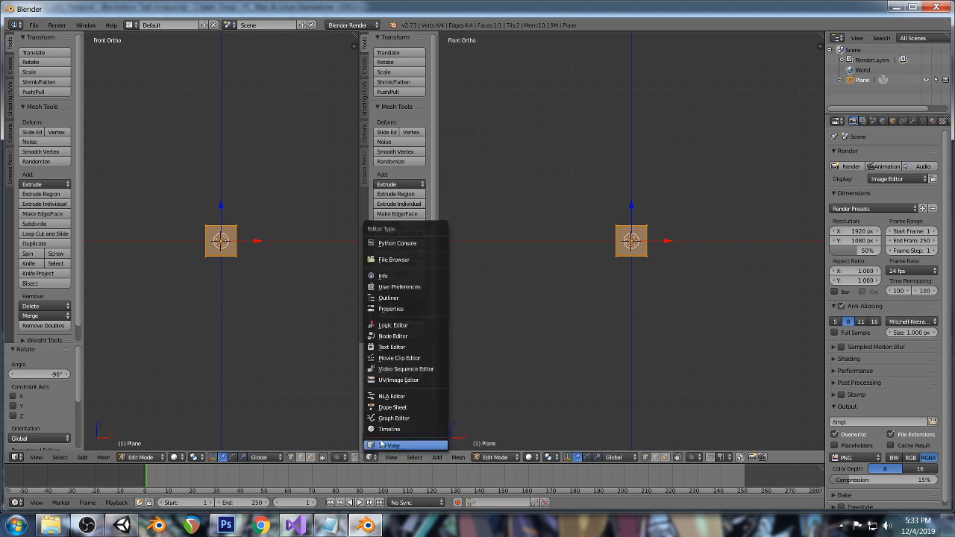
left_click(398, 381)
left_click_drag(359, 273, 469, 276)
key("u")
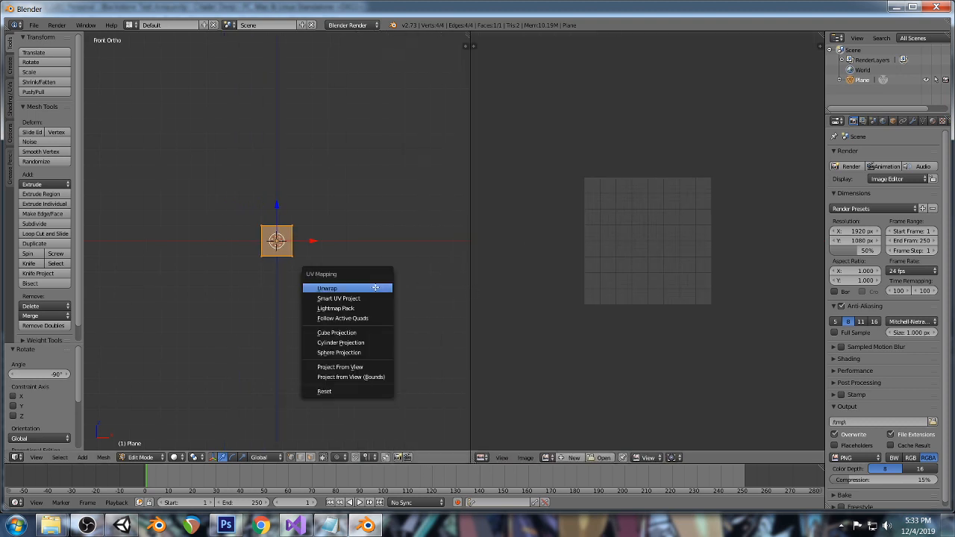
left_click(343, 286)
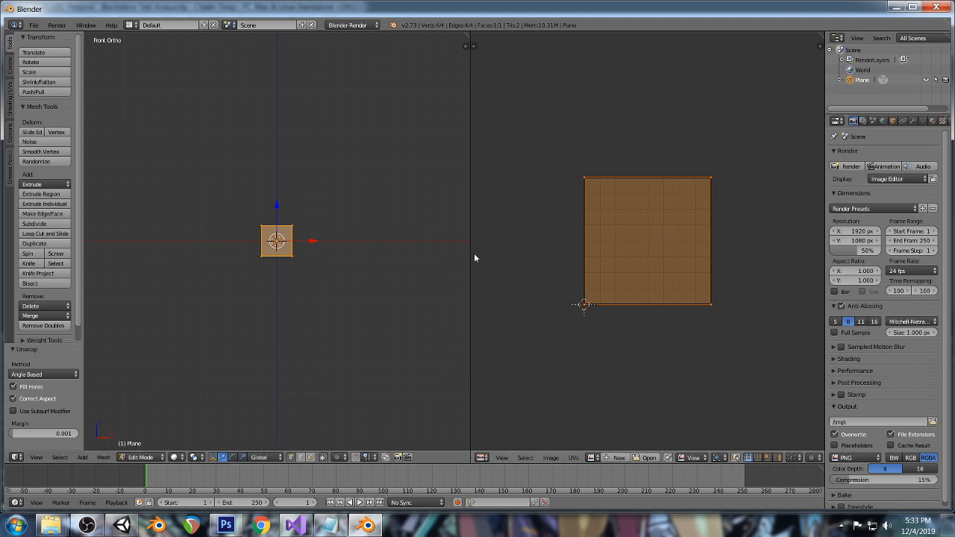
Add one vertical loop cut through the middle of the plane and deselect the geometry.
scroll(279, 288, "up", 3)
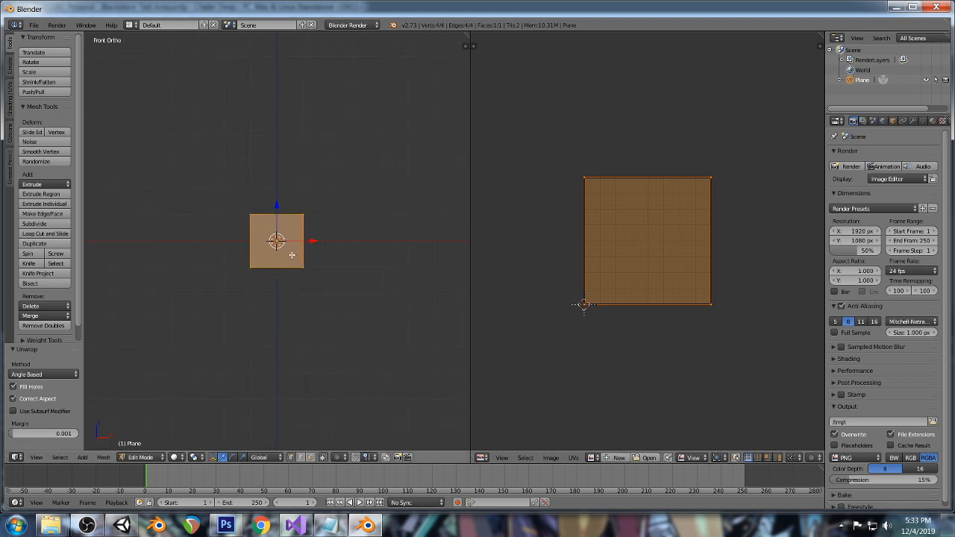
scroll(292, 255, "up", 2)
key("a")
key("ctrl+r")
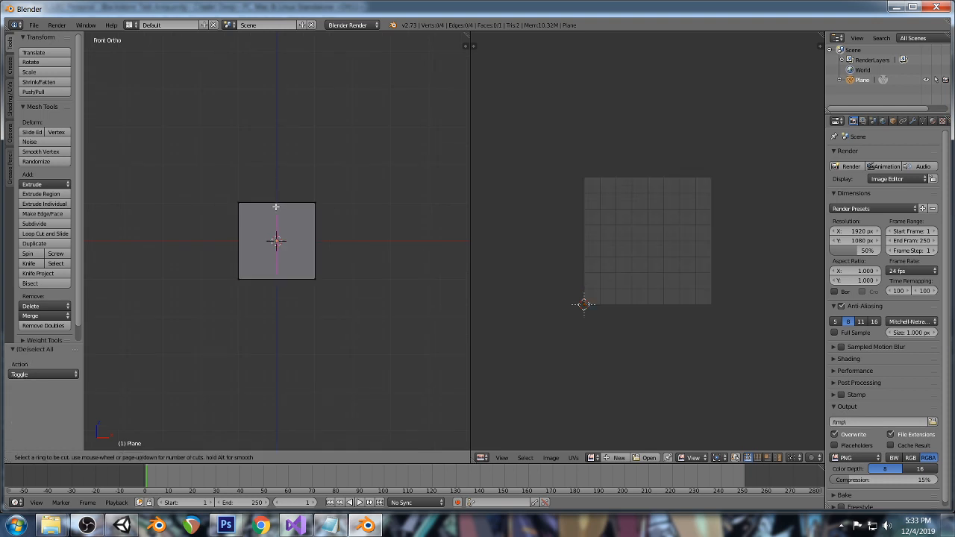
double_click(276, 207)
key("a")
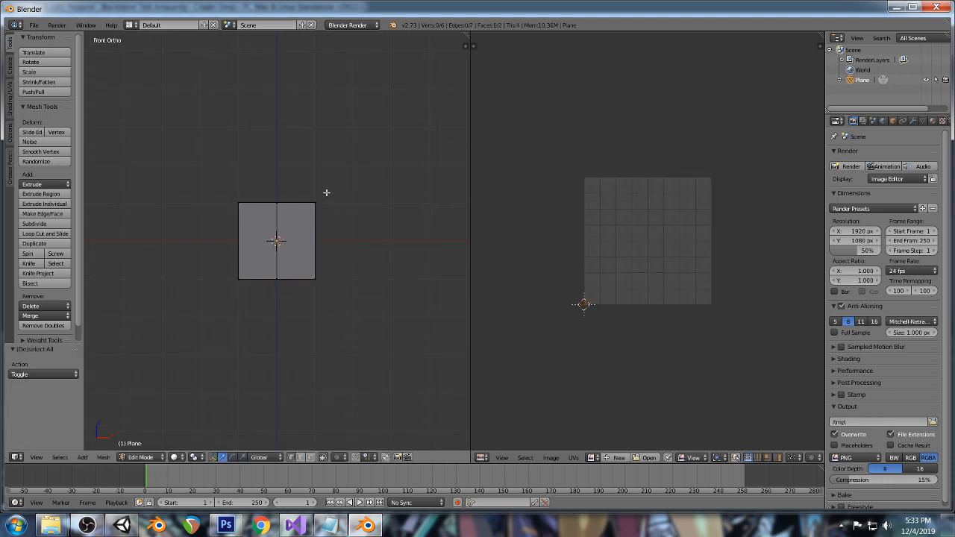
Rotate the plane's right edge by -90° and move it 4 units along X and 4 units along Z.
scroll(334, 224, "down", 2)
middle_click_drag(339, 181, 337, 252, "shift")
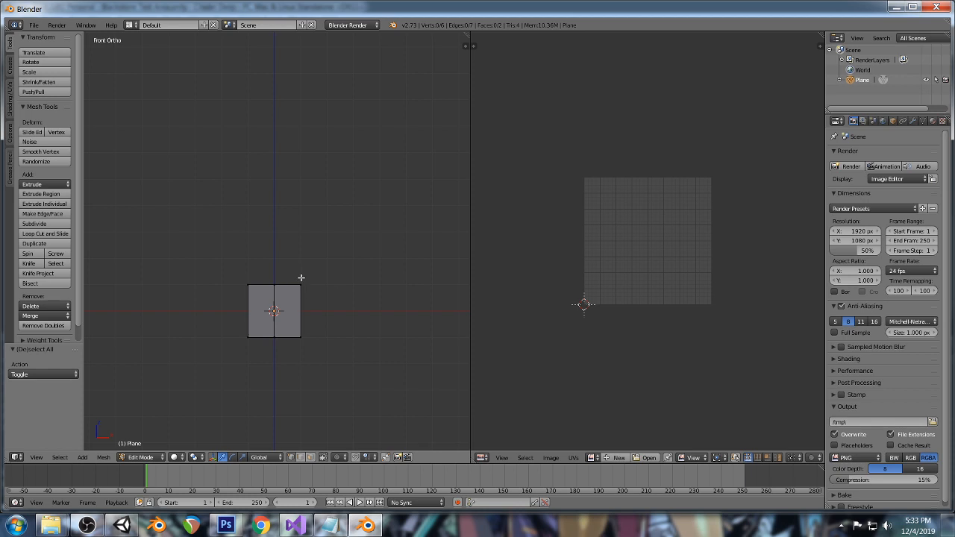
right_click(300, 284)
right_click(302, 336, "shift")
key("r")
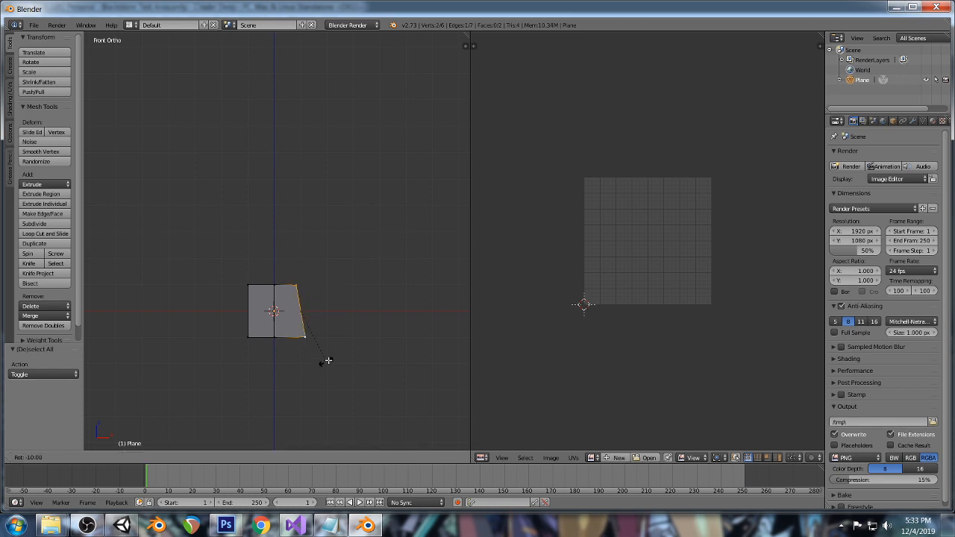
left_click(358, 291)
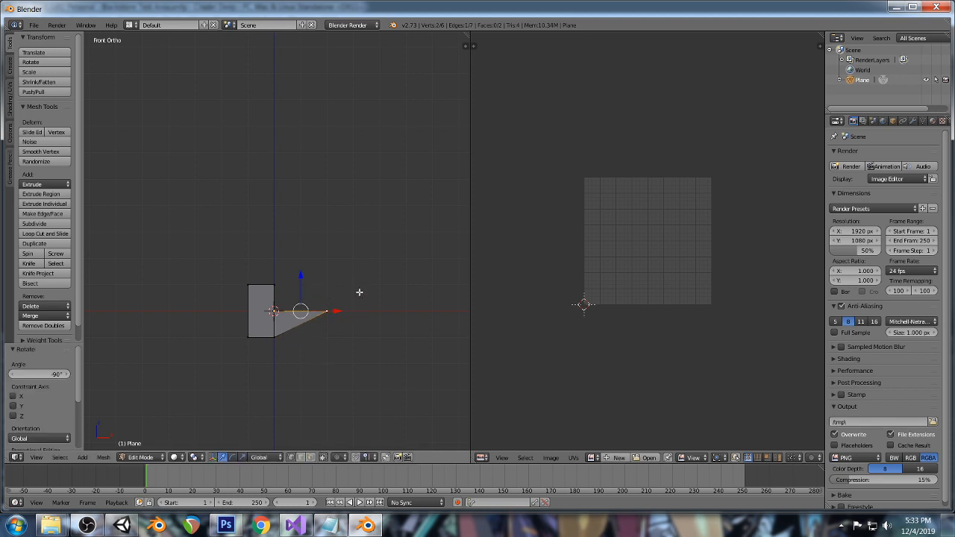
key("e")
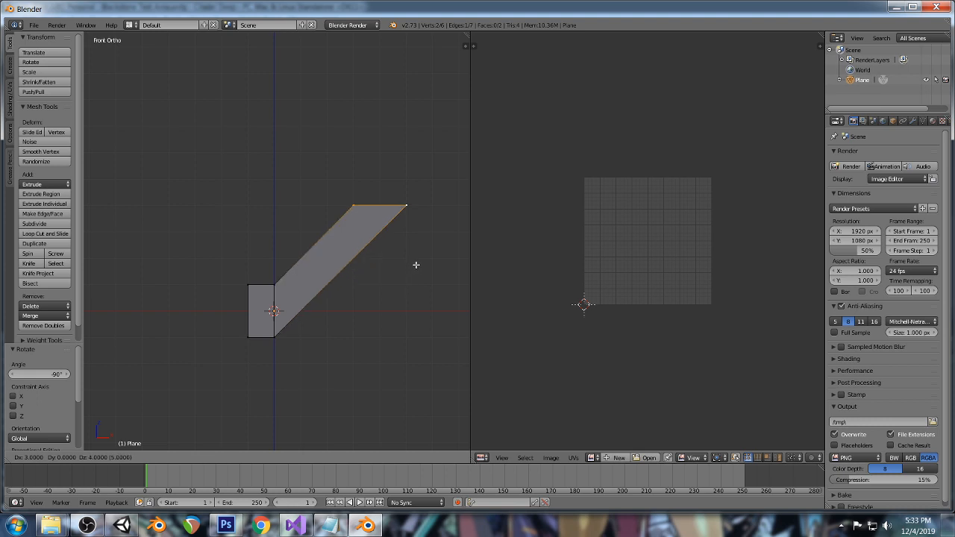
left_click(418, 265)
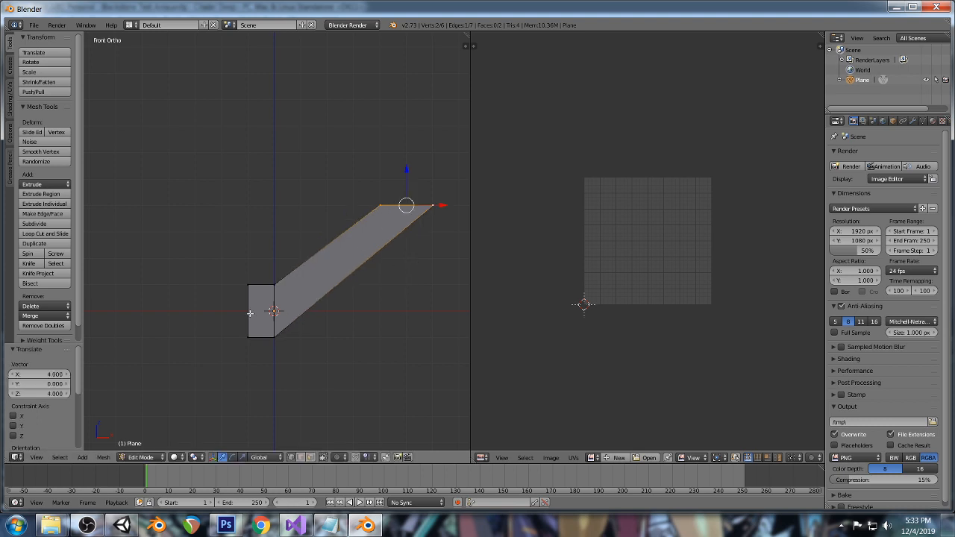
Move the plane's left edge -5 units along the X axis to lengthen the straight section.
middle_click_drag(251, 300, 281, 304, "shift")
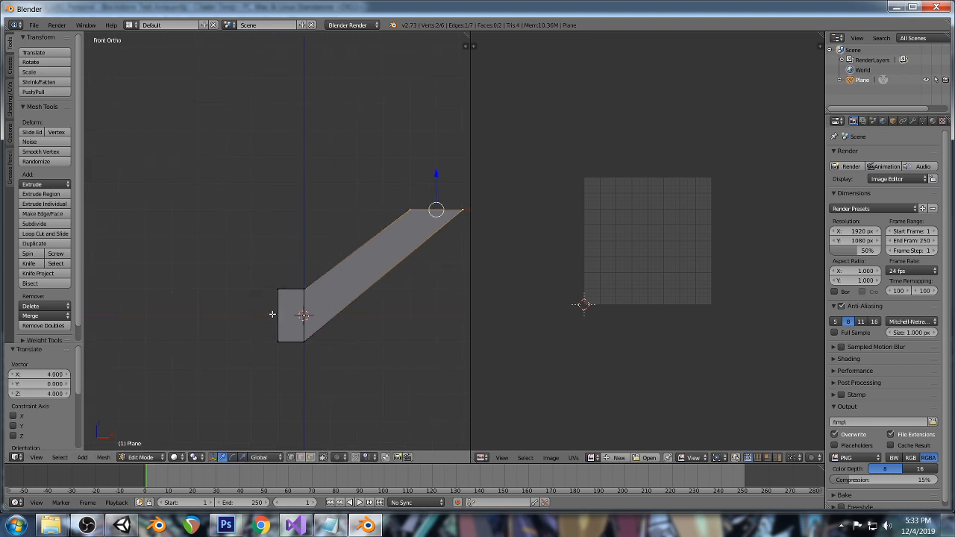
right_click(278, 290)
right_click(278, 342, "shift")
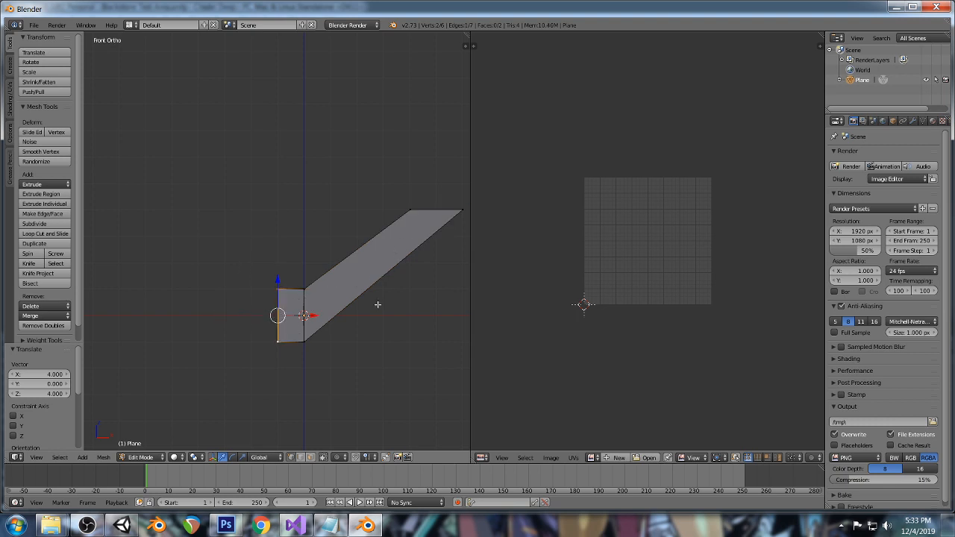
key("g")
key("x")
left_click(247, 311)
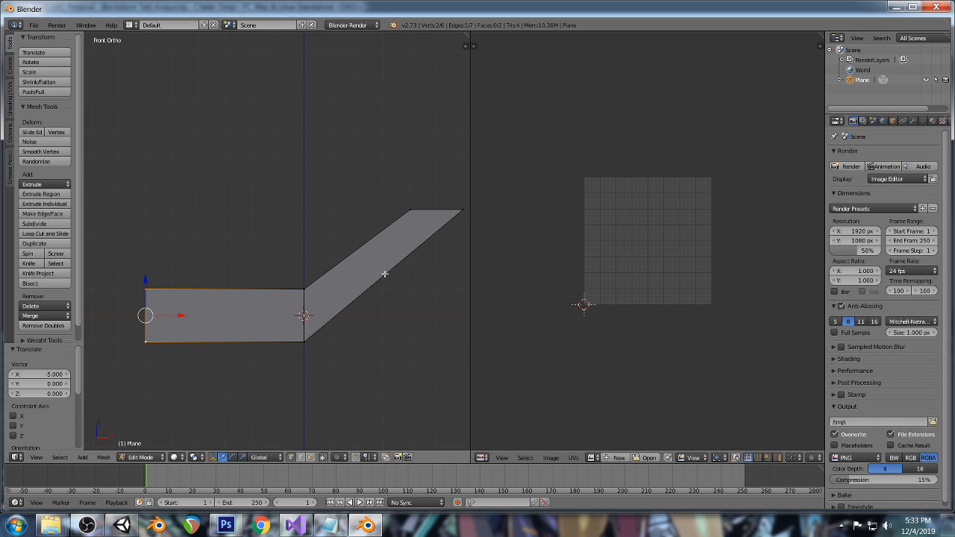
key("a")
Add a single loop cut across the diagonal segment and slide it onto the joint with the straight section.
key("ctrl+r")
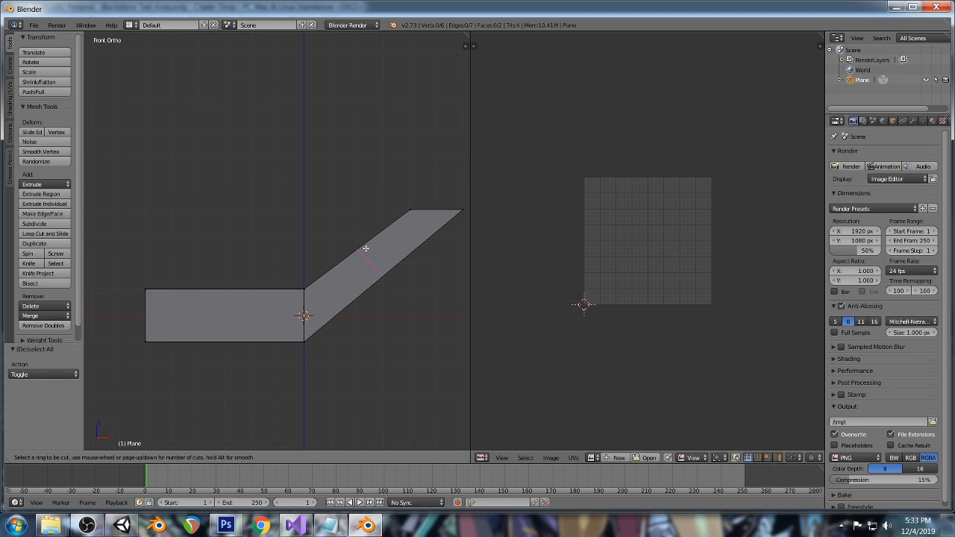
key("Escape")
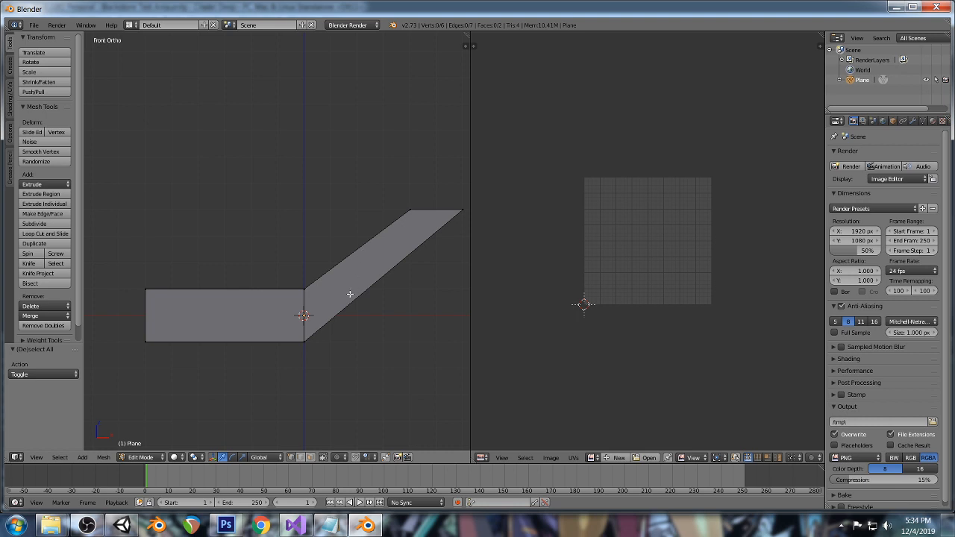
key("ctrl+r")
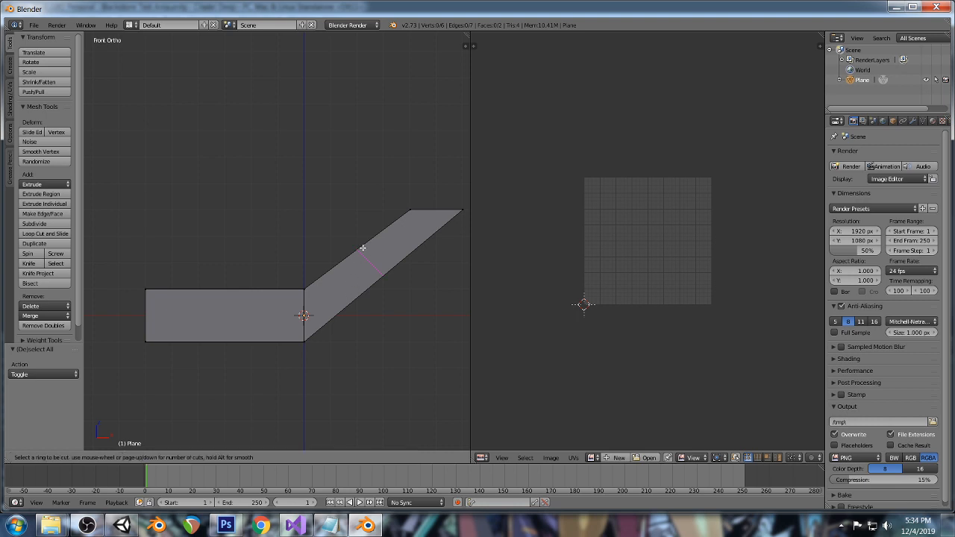
left_click(363, 248)
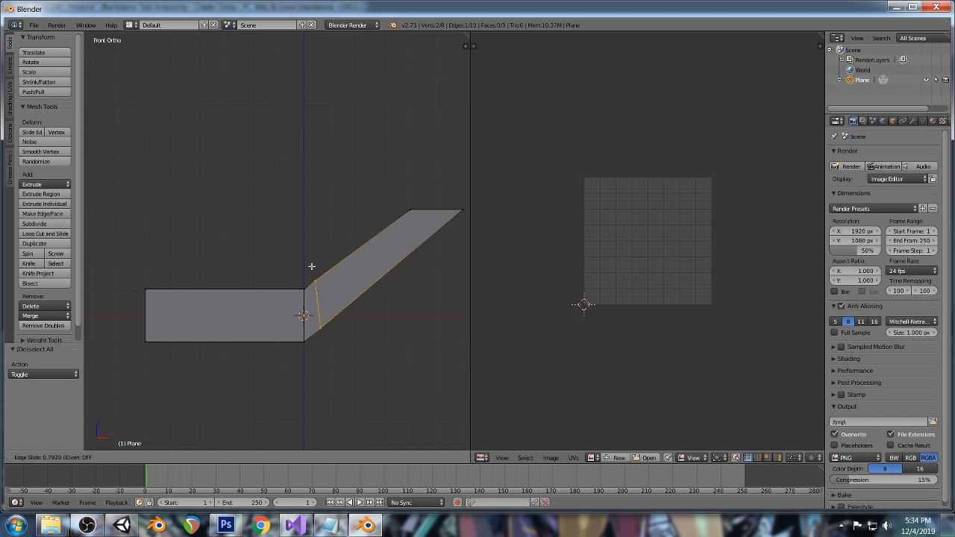
left_click(289, 274)
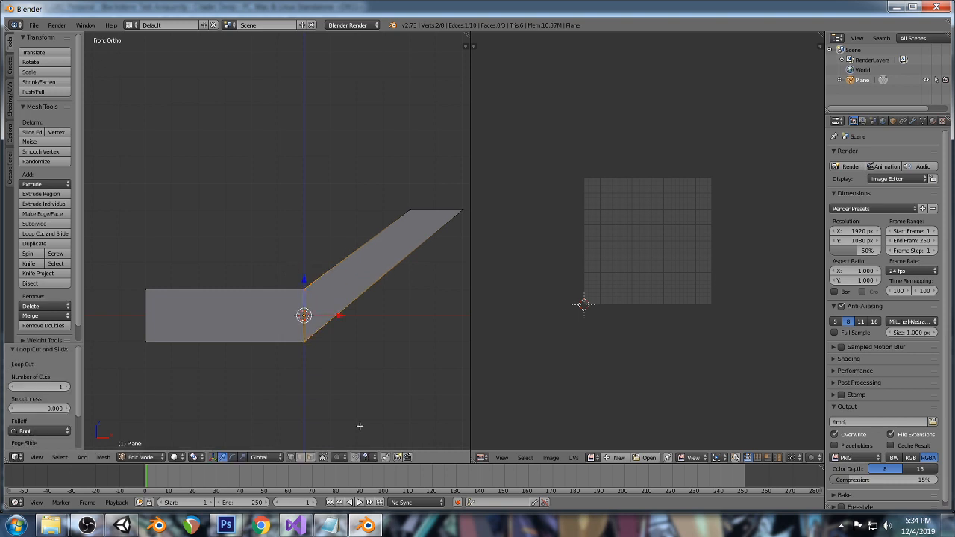
Rotate the new loop edge by -45° and move it about 3.12 units along X and 0.81 along Z.
key("r")
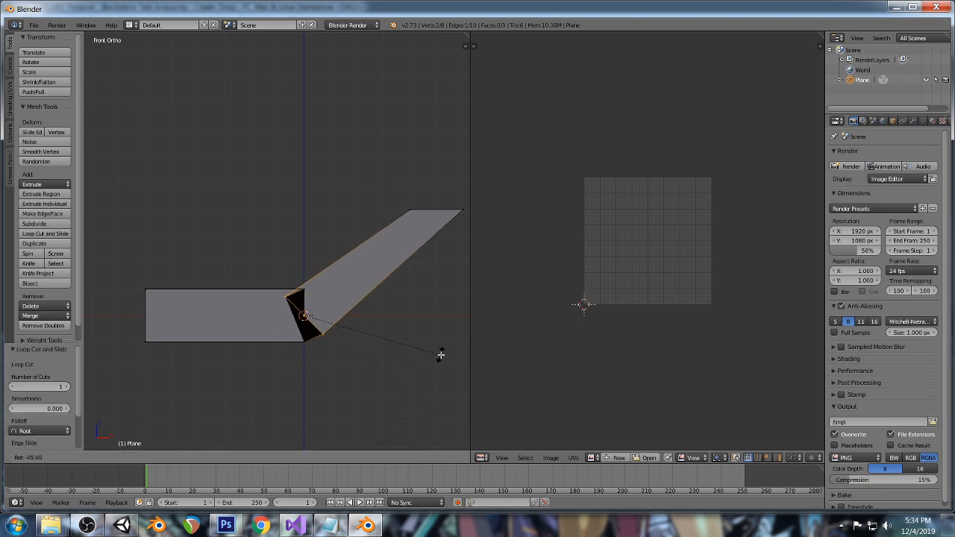
left_click(440, 354)
key("g")
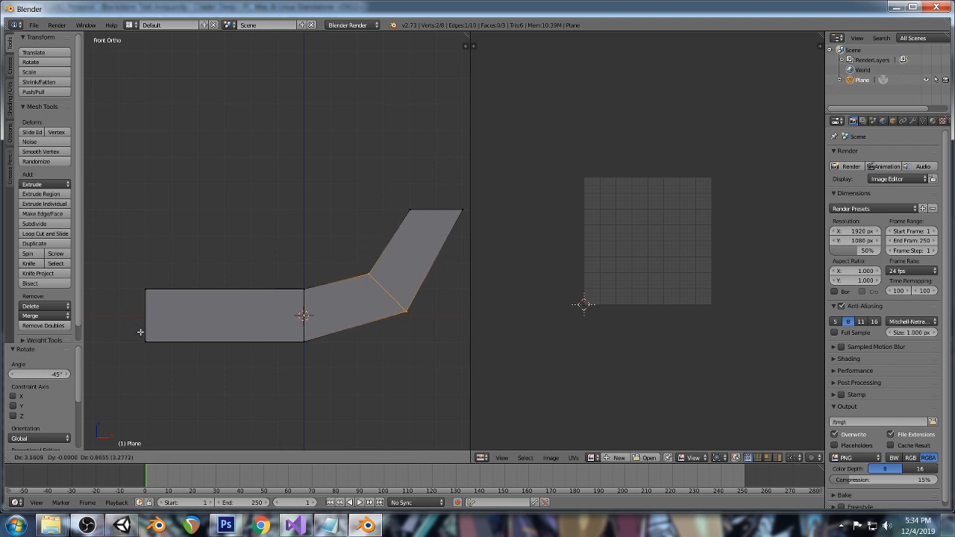
left_click(139, 334)
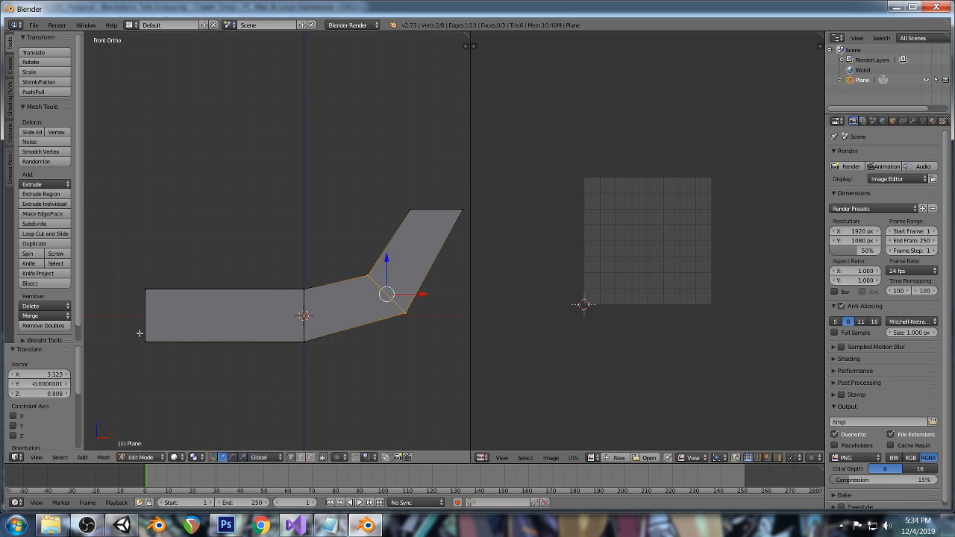
key("a")
Rotate the strip's upper end edge by -90° and move it -5 units along X and 2 units along Z.
right_click(409, 210)
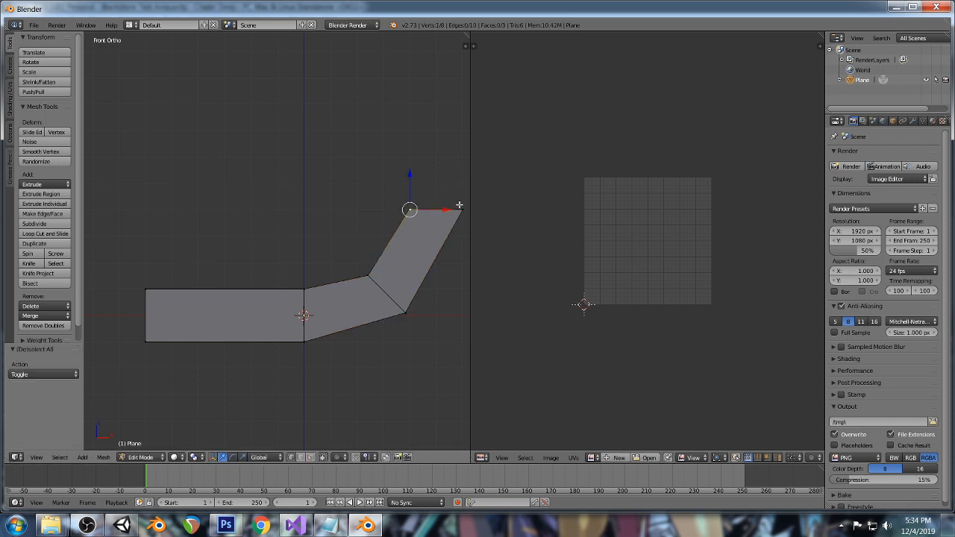
right_click(461, 210, "shift")
key("r")
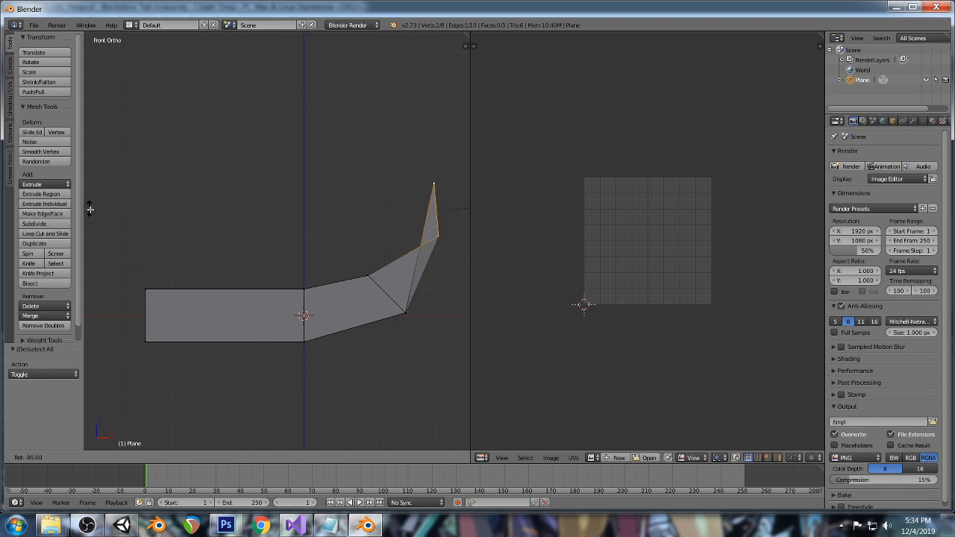
left_click(97, 214)
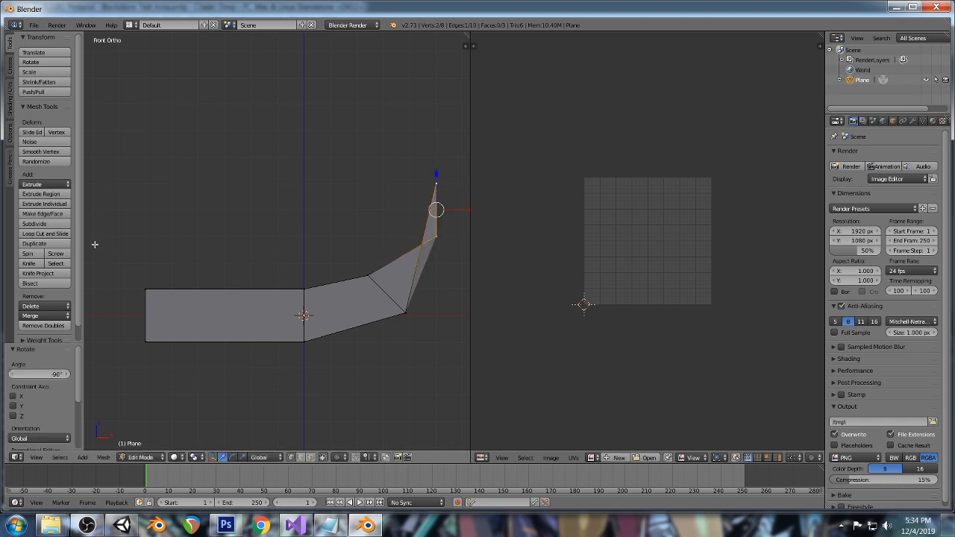
key("g")
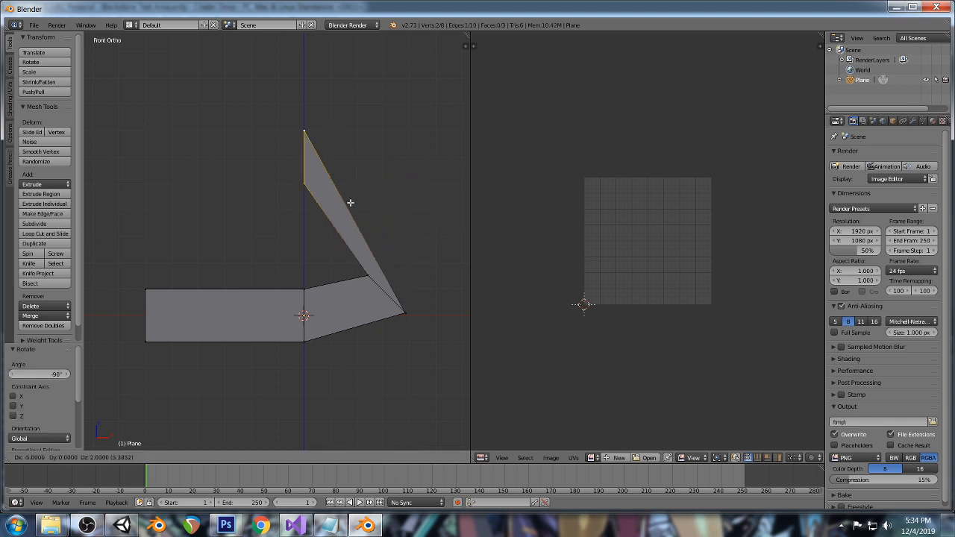
left_click(350, 203)
key("a")
Add a loop cut across the steep upper segment and slide it fully onto its lower joint.
key("ctrl+r")
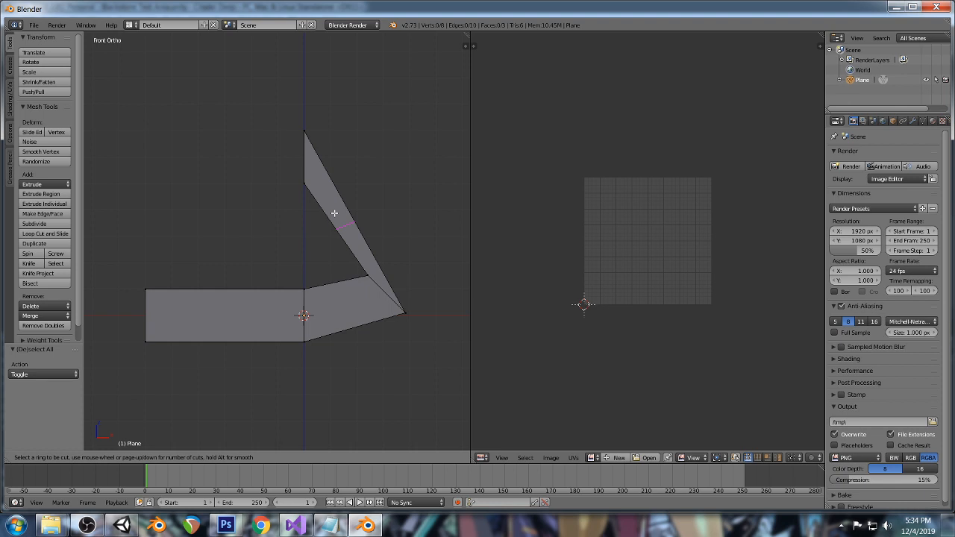
left_click(334, 214)
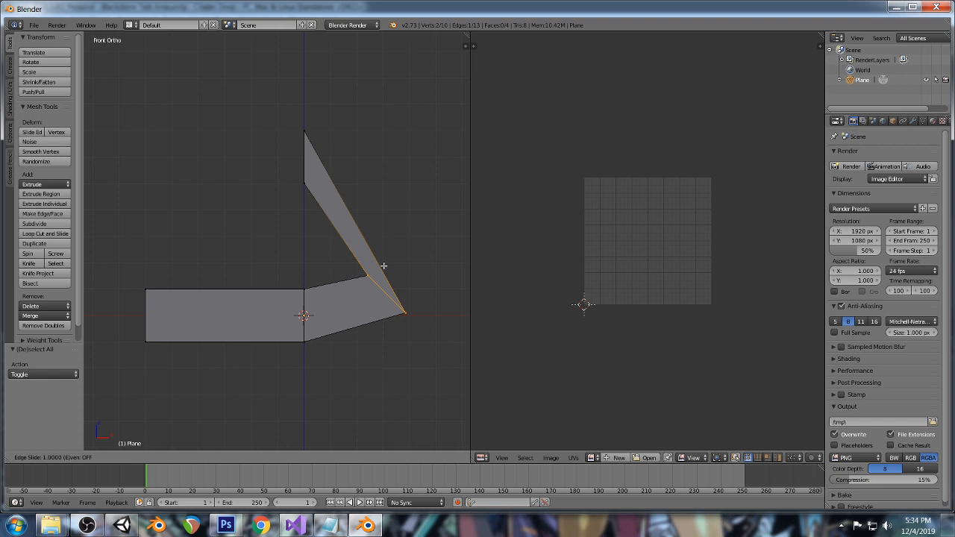
left_click(383, 265)
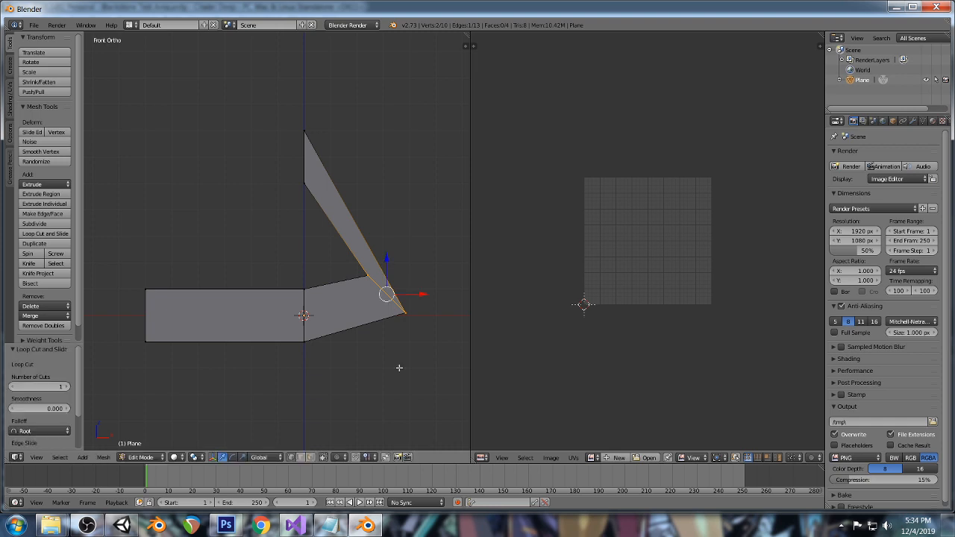
Rotate the new loop edge by -90° and move it 4 units up along Z to form a vertical segment.
key("r")
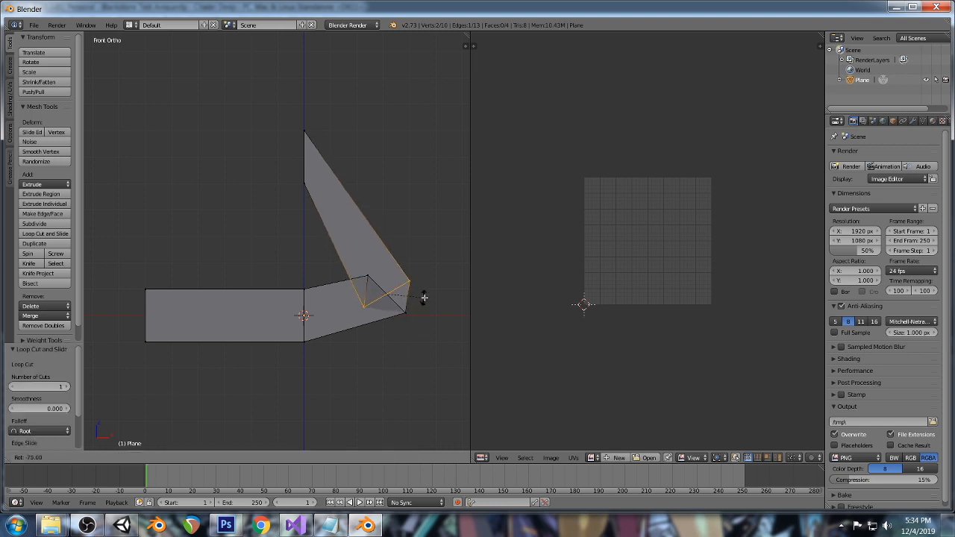
left_click(423, 285)
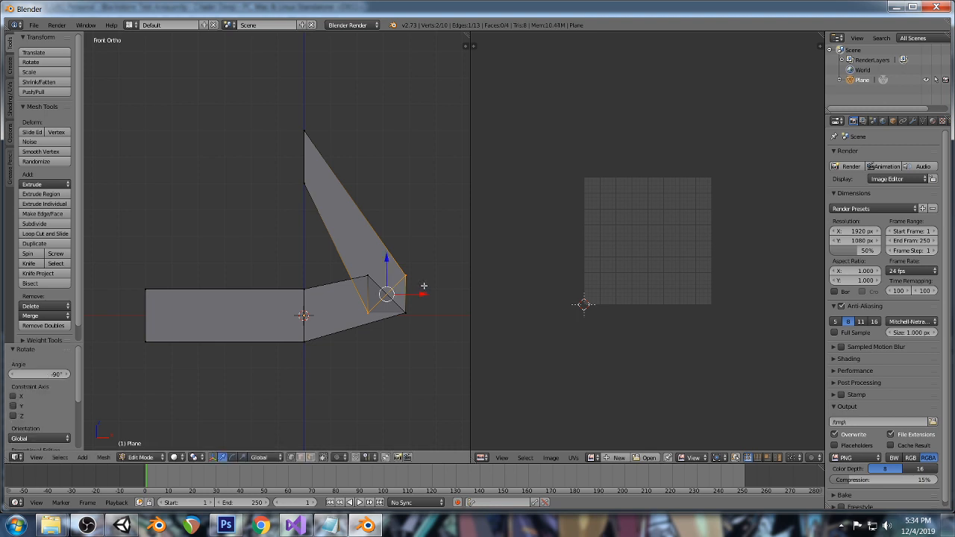
key("e")
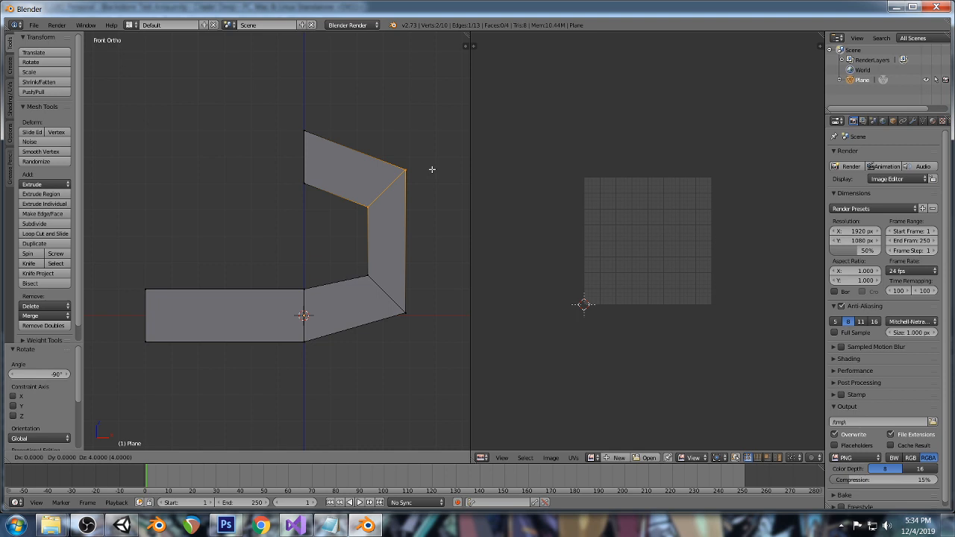
key("Return")
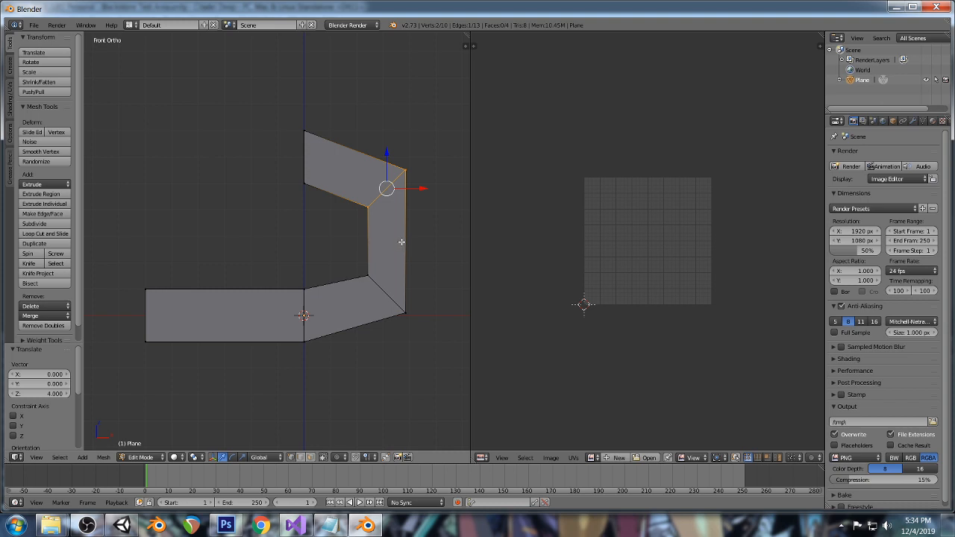
key("a")
Add a loop cut across the middle of the uppermost segment and nudge it slightly outward to round the bend.
key("ctrl+r")
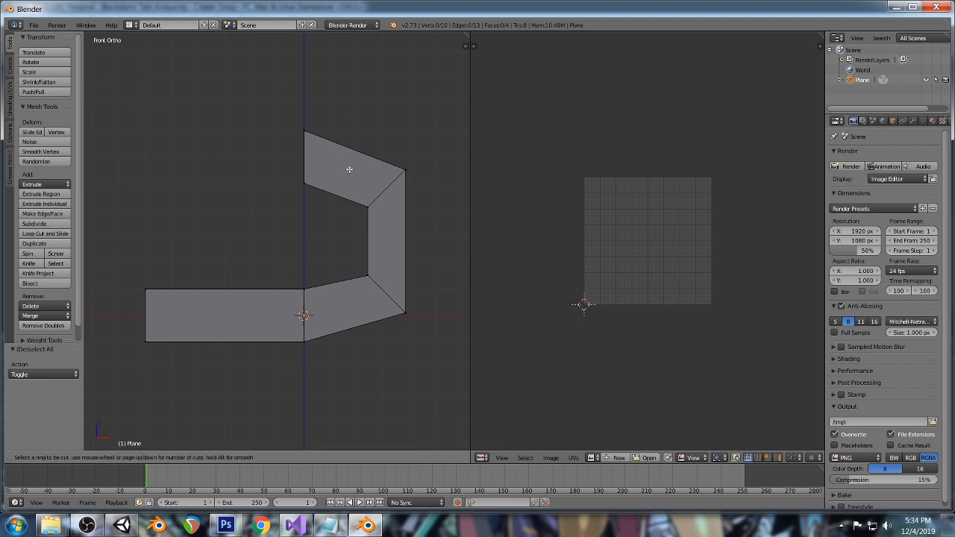
left_click(343, 156)
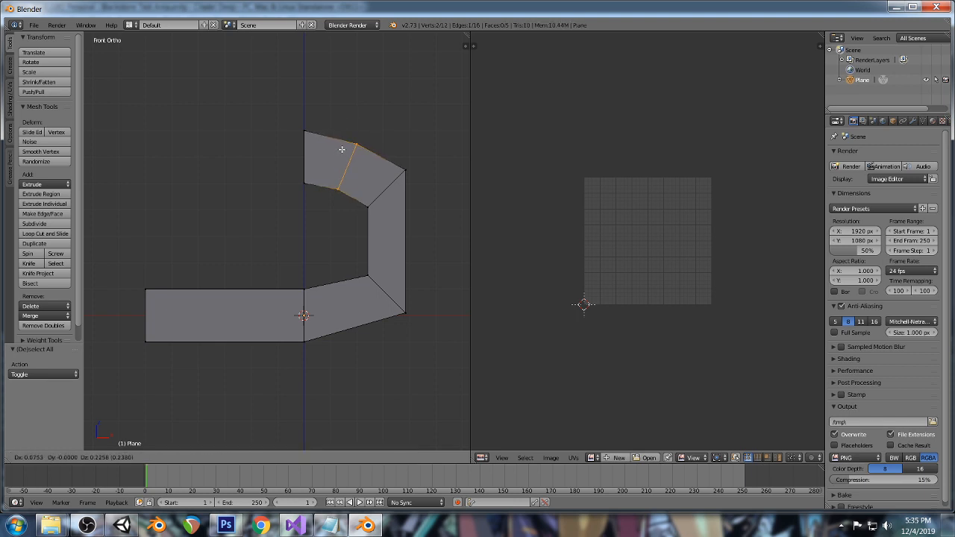
left_click(341, 147)
key("a")
Try to round the vertical segment with a centred loop cut shifted outward along X, and undo the cut.
key("ctrl+r")
left_click(372, 235)
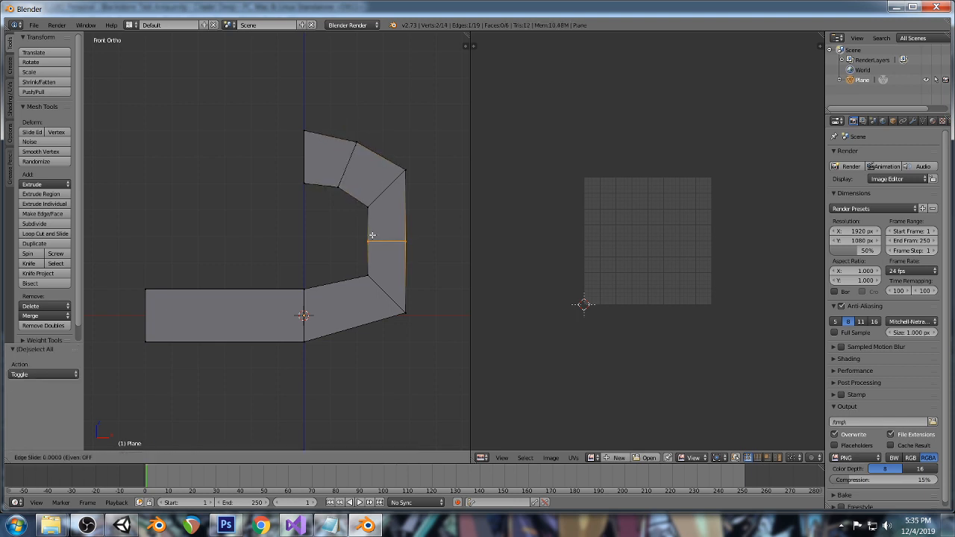
left_click(372, 235)
key("g")
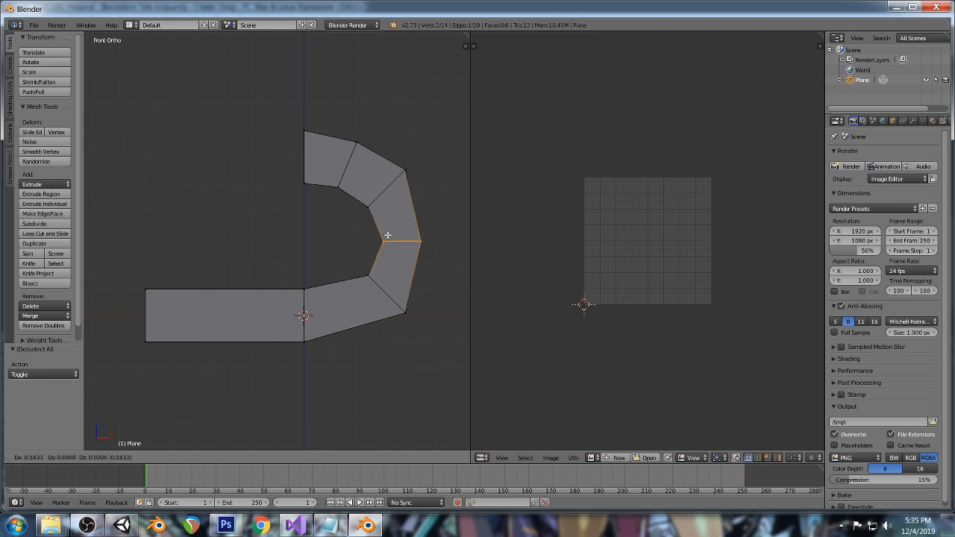
key("Escape")
key("ctrl+z")
Loop-cut the vertical segment at its upper joint and place the new edge horizontally at mid-height, rotated about 45° and shifted outward.
key("ctrl+r")
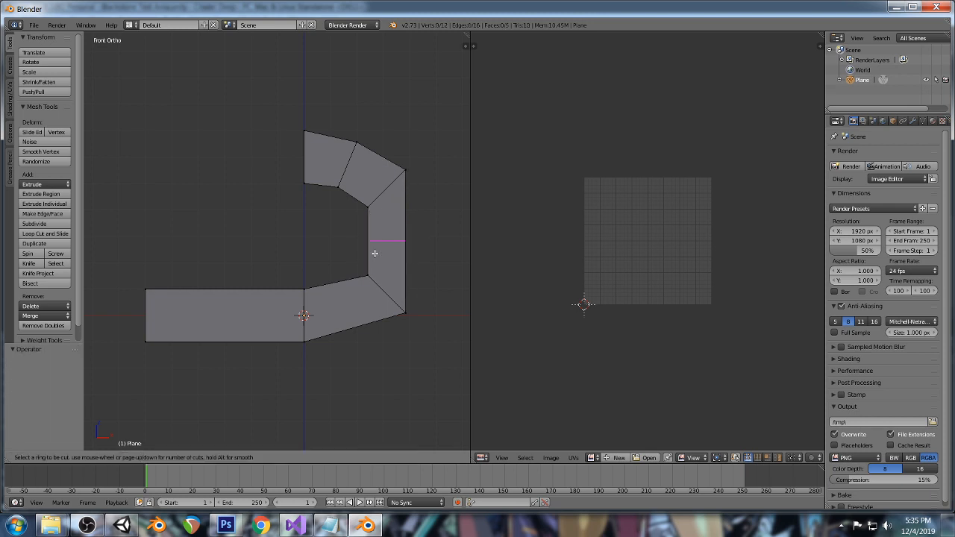
left_click(378, 181)
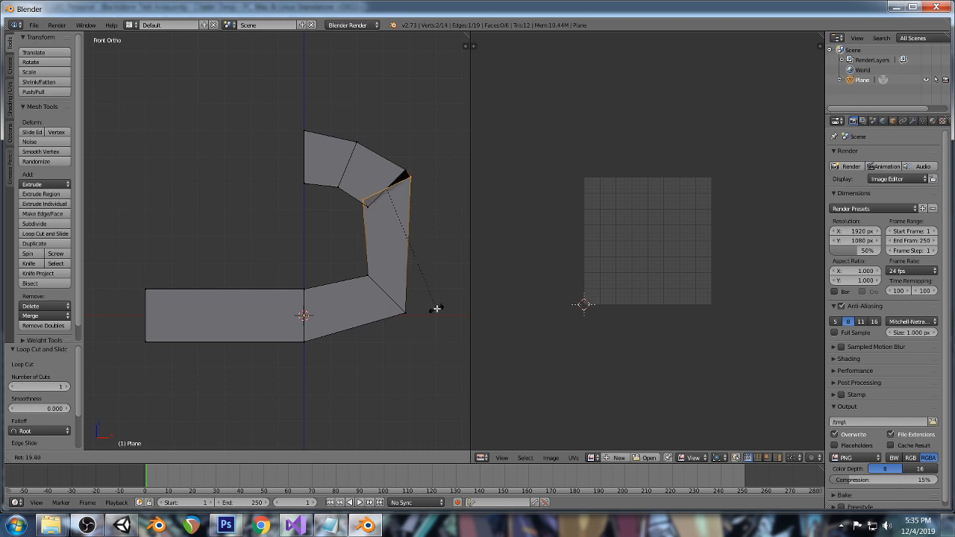
left_click(378, 348)
key("g")
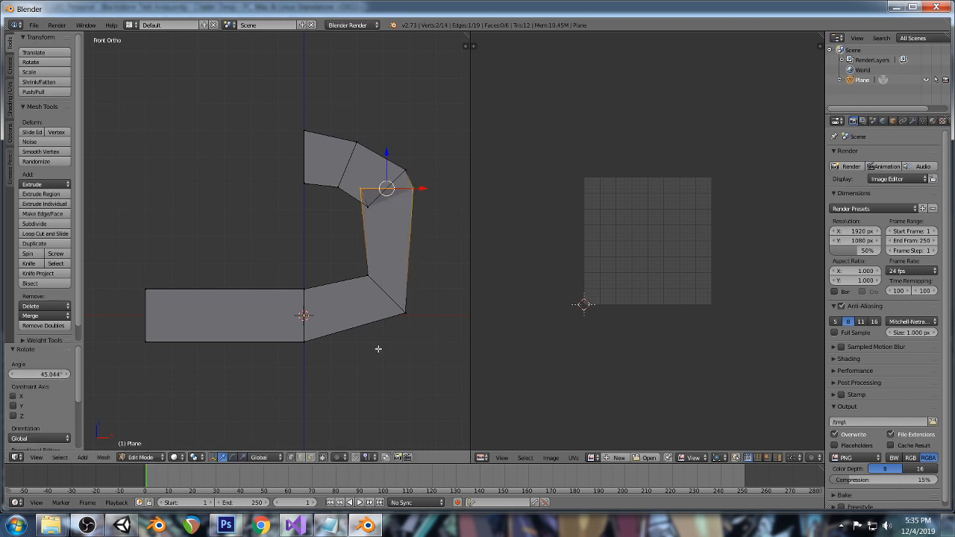
left_click(398, 399)
key("a")
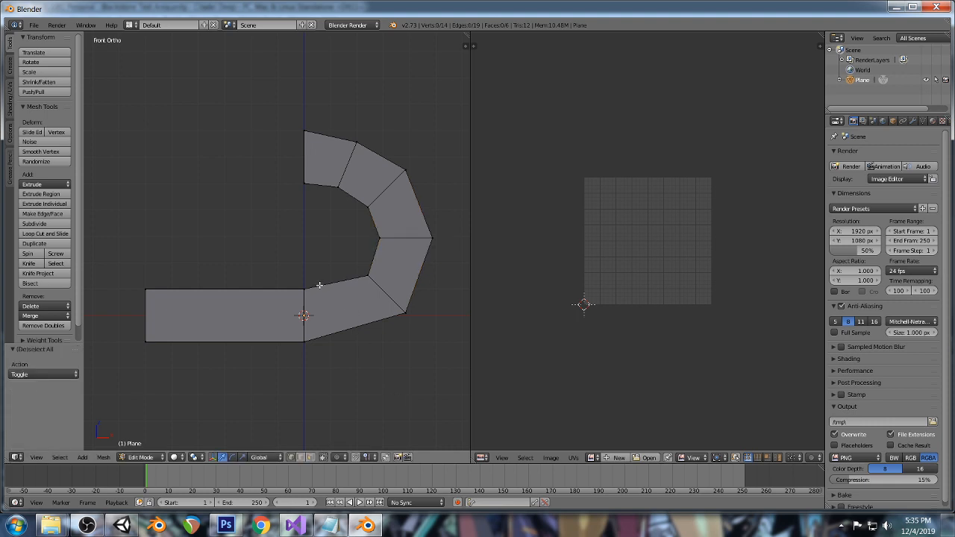
Loop-cut the lower bend segment beside the straight section, rotate the new edge about -20° and move it outward to mid-segment.
key("ctrl+r")
left_click(319, 285)
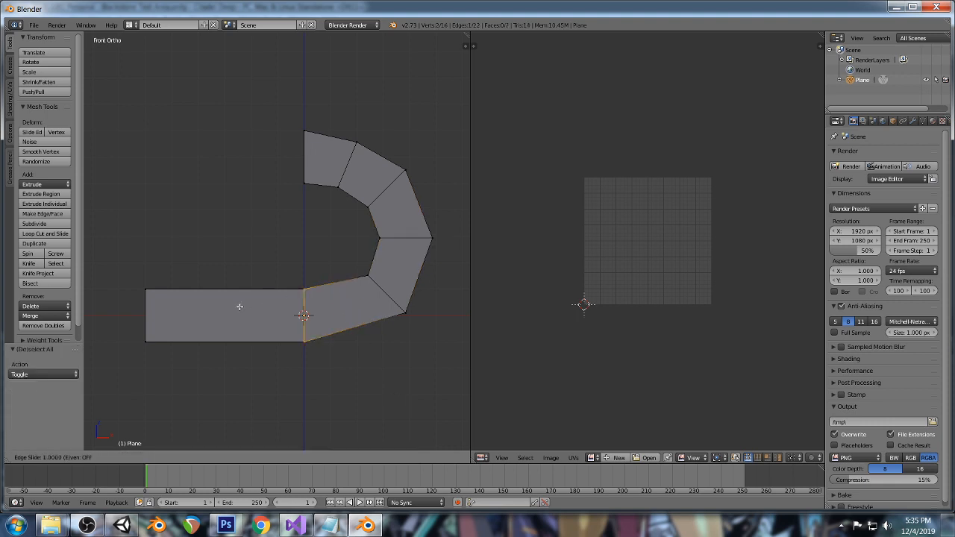
left_click(239, 306)
key("r")
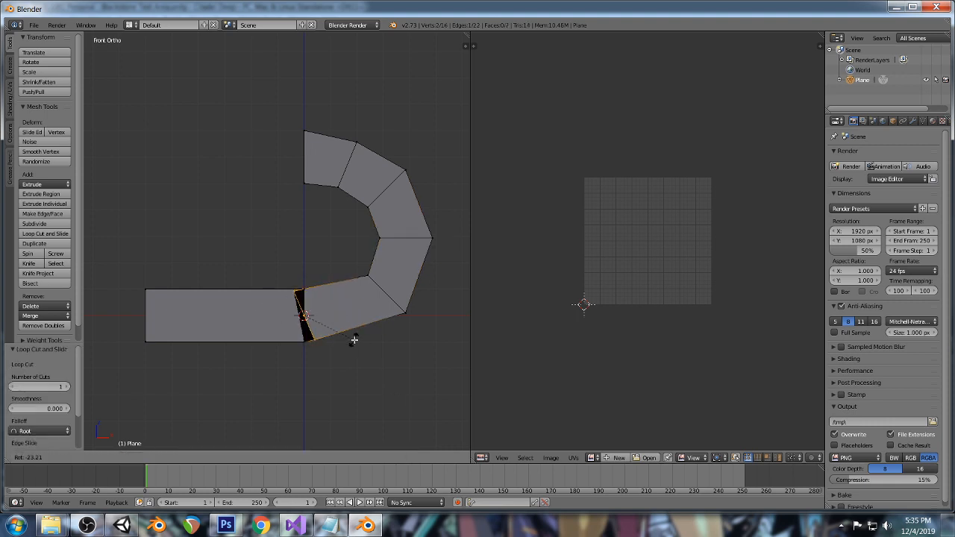
left_click(351, 343)
key("g")
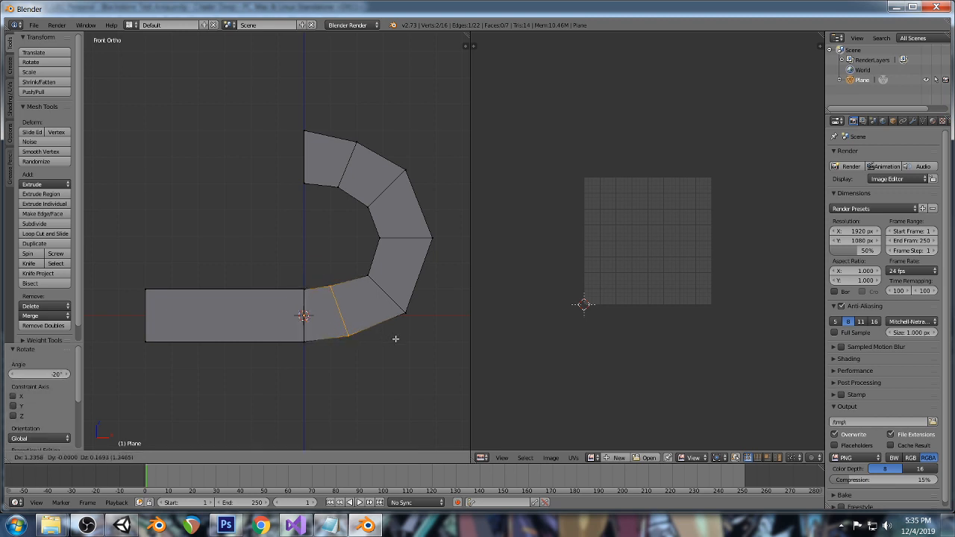
left_click(400, 340)
key("a")
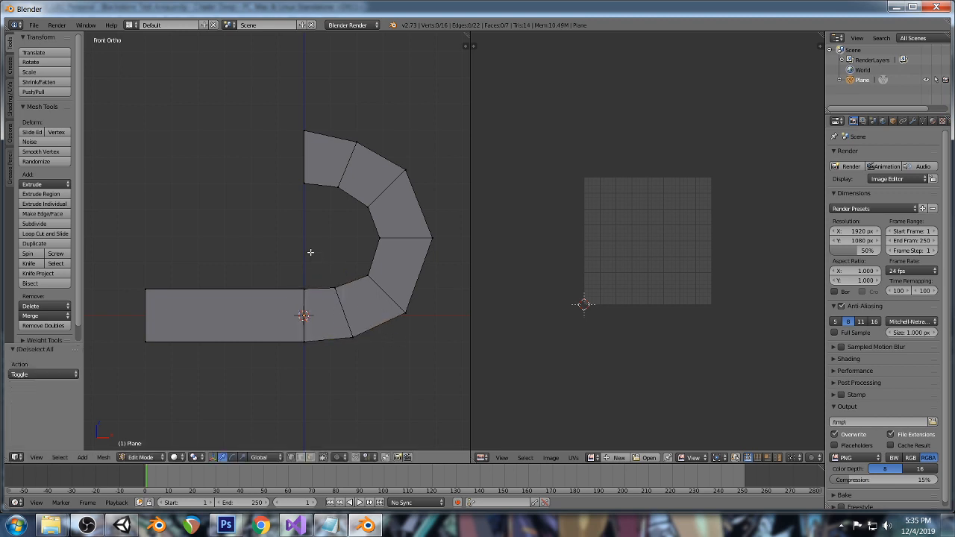
Save the Blender file as tutorialUImesh.blend in the project's Assets\Menu folder.
key("ctrl+s")
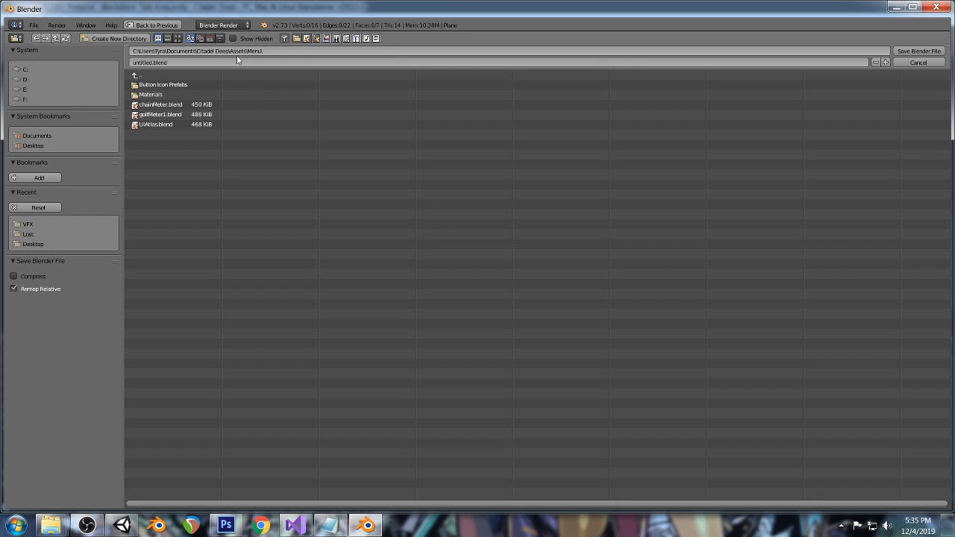
left_click(153, 64)
type("tutorialM")
type("Imesh")
left_click(115, 52)
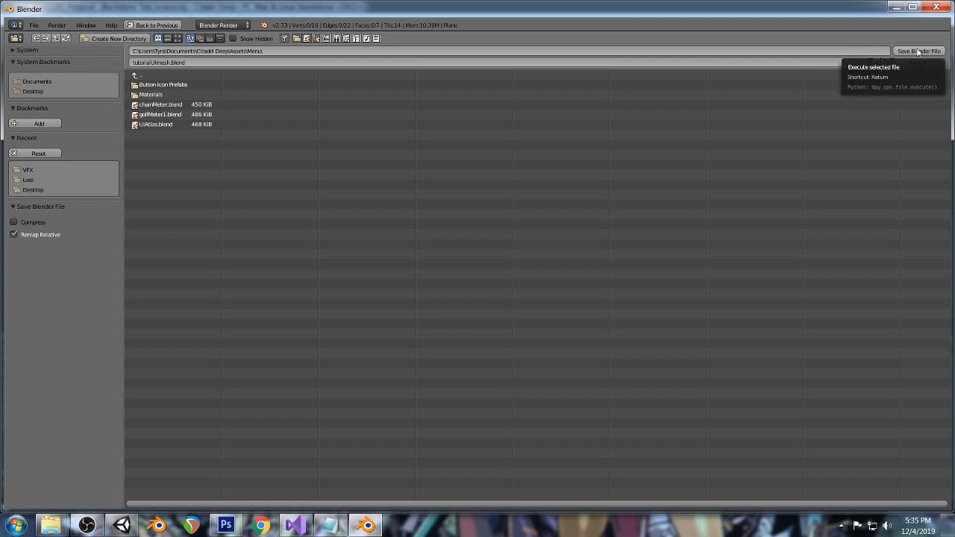
left_click(271, 52)
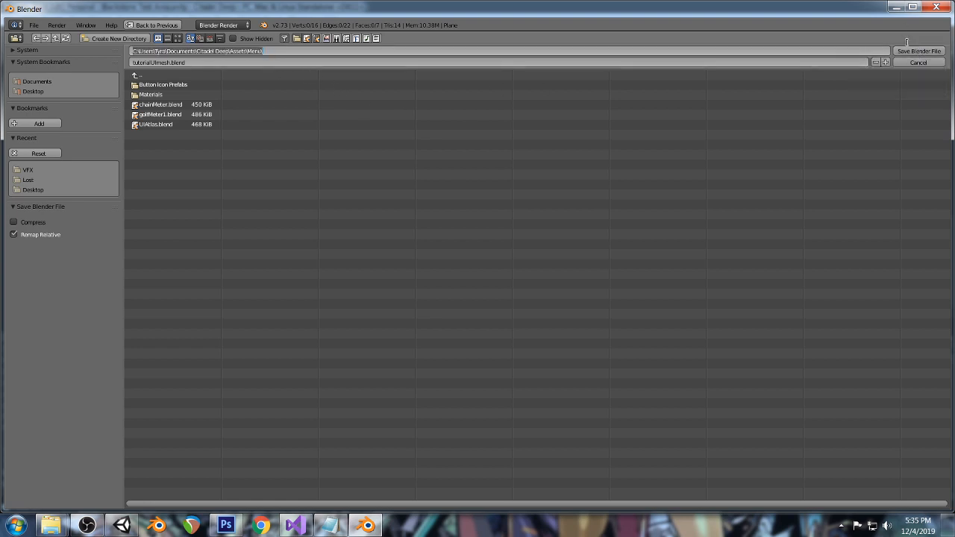
left_click(917, 52)
left_click(916, 52)
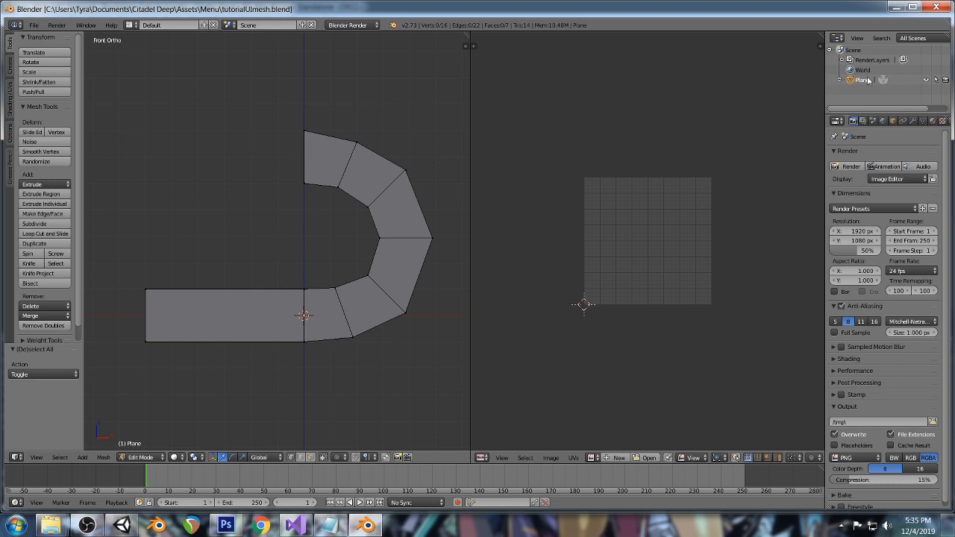
Rename the plane object as tutorialUIMesh and save over the existing file.
double_click(866, 80)
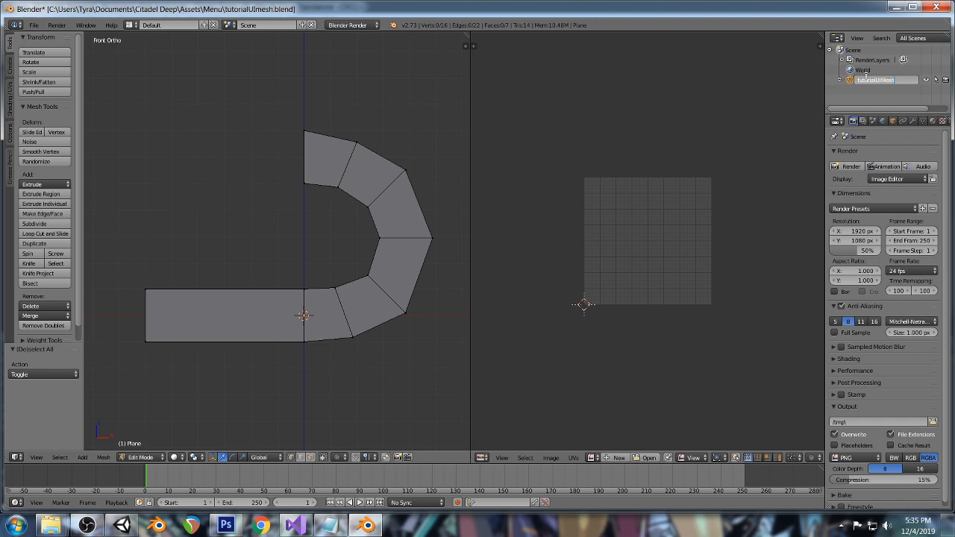
key("Return")
key("ctrl+s")
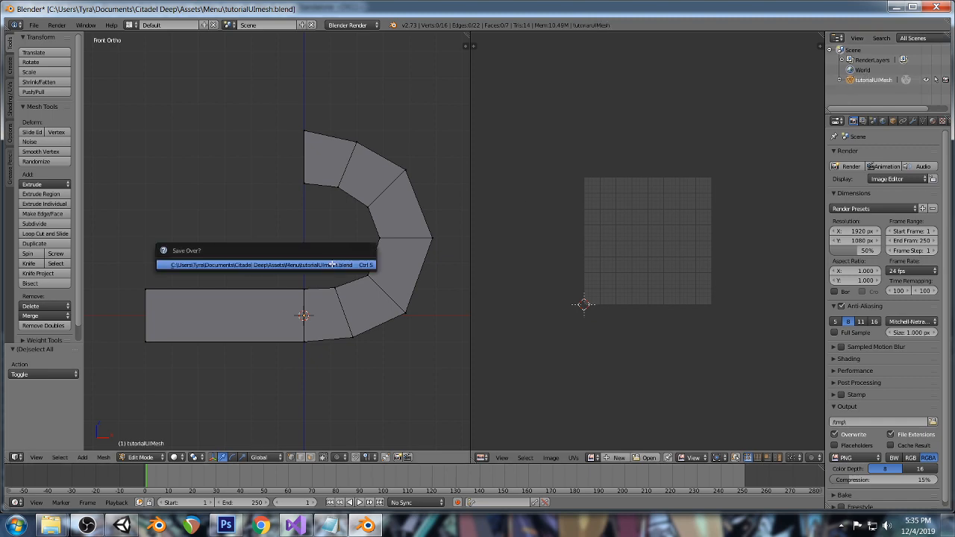
left_click(332, 265)
Switch to Unity and assign the tutorialUIMesh mesh to the Mesh Filter of Tutorial Meter Mesh Fancy.
key("alt+Tab")
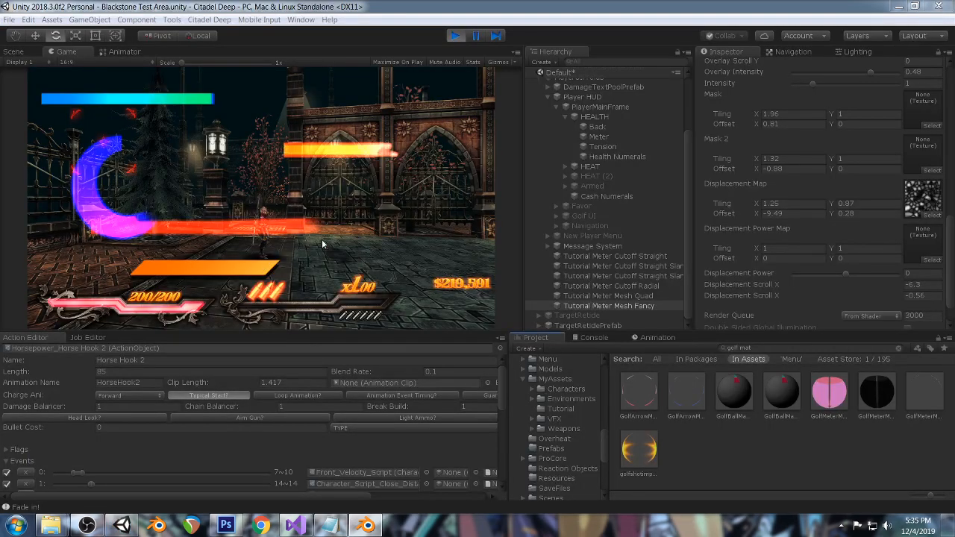
scroll(849, 222, "up", 5)
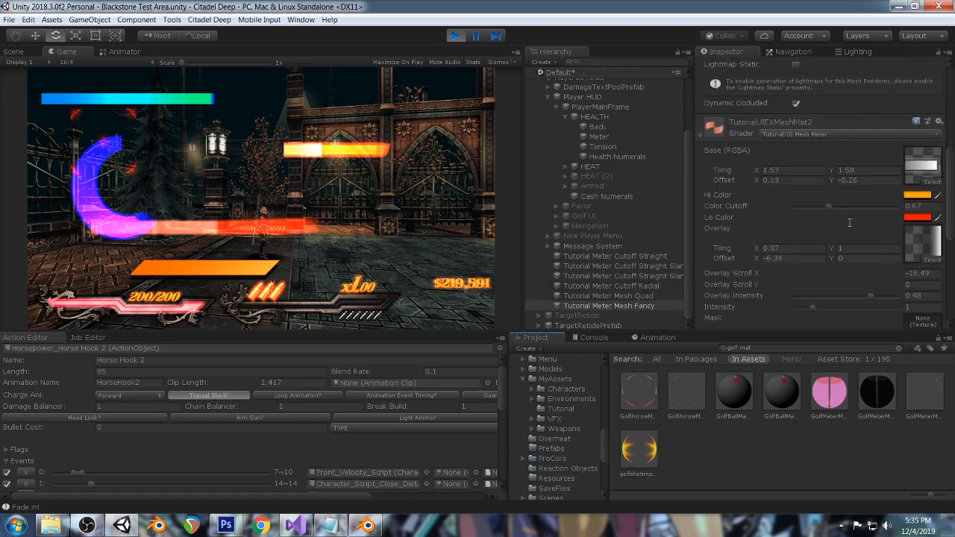
scroll(849, 223, "up", 10)
left_click(939, 131)
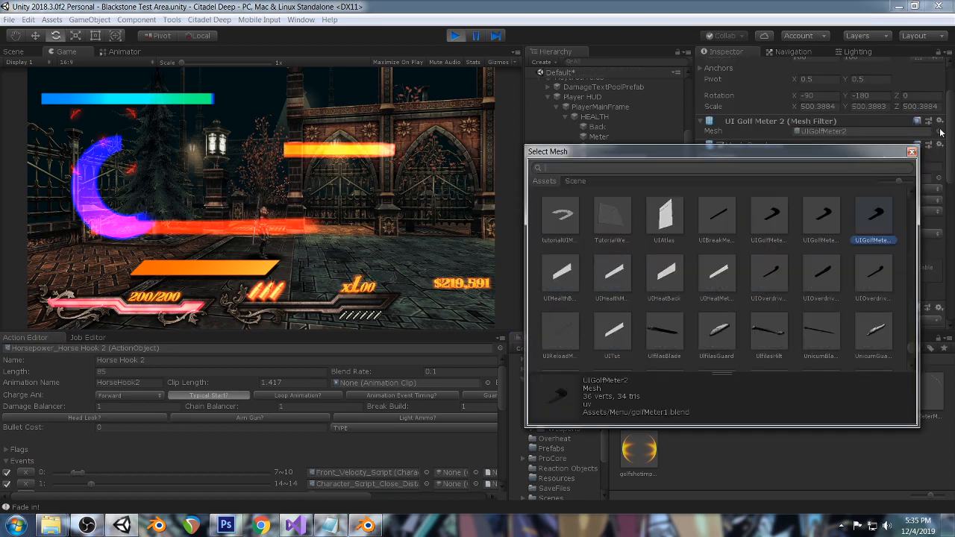
type("tutor")
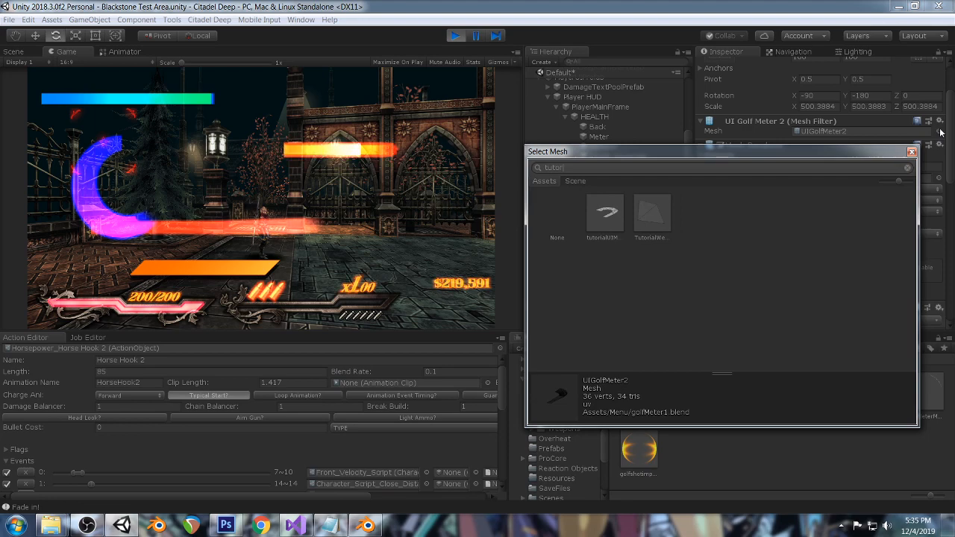
double_click(605, 213)
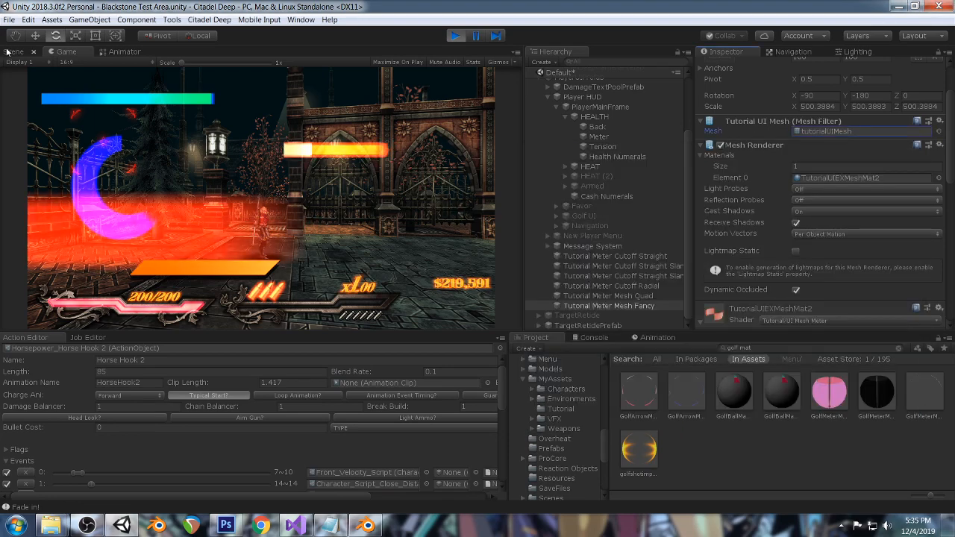
Bring the oversized meter mesh into view in the scene and scale it down uniformly to about 121.
left_click(9, 52)
scroll(339, 152, "down", 3)
middle_click_drag(341, 151, 387, 218)
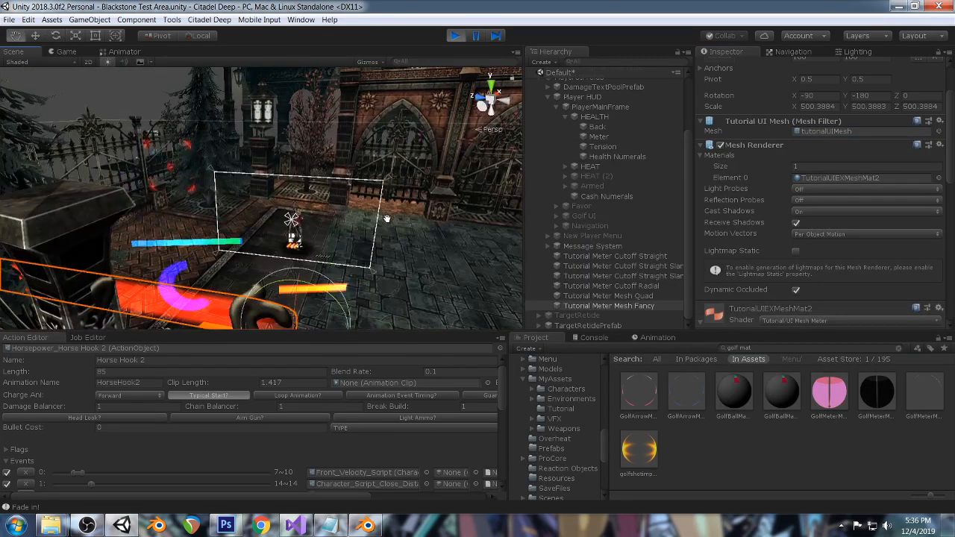
left_click_drag(387, 219, 273, 166, "alt")
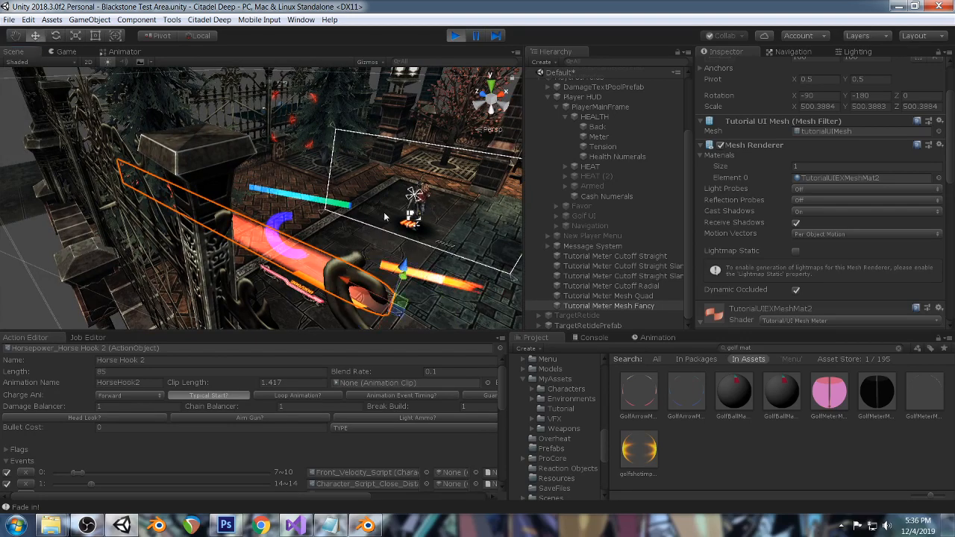
left_click_drag(385, 217, 373, 239, "alt")
middle_click_drag(373, 238, 313, 249)
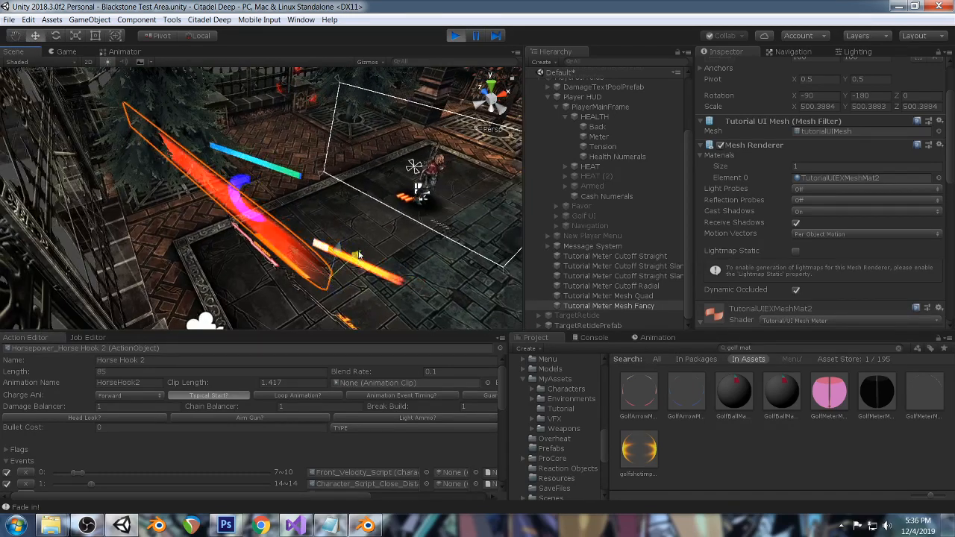
left_click(74, 35)
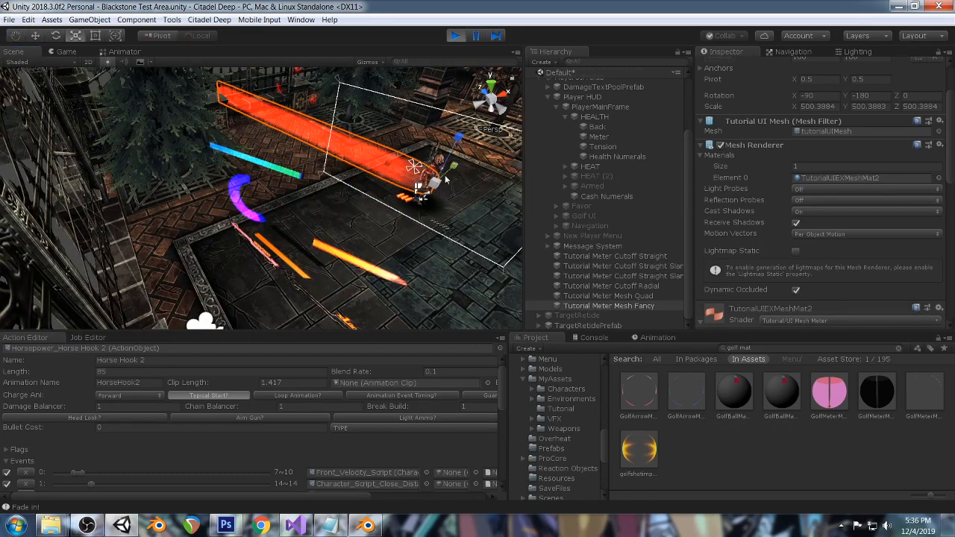
Shift the meter mesh along X to about 357 while checking it in the game view.
left_click(66, 52)
scroll(858, 149, "up", 3)
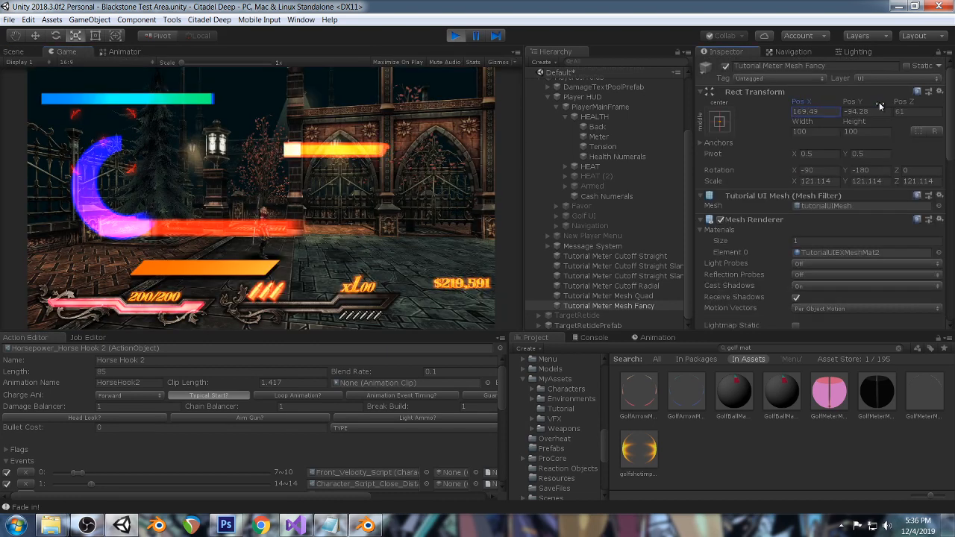
left_click_drag(878, 104, 142, 118)
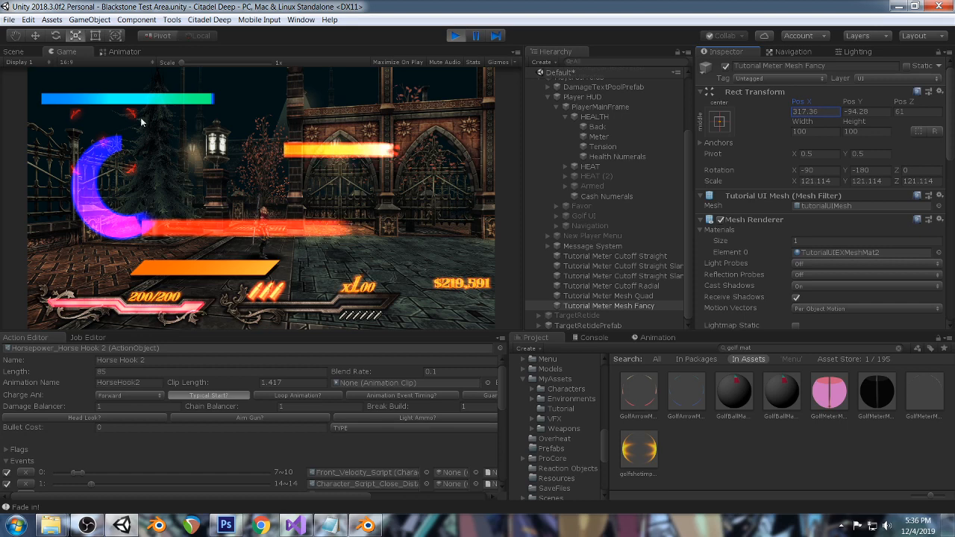
Set the Base texture of TutorialUIEXMeshMat2 to an X offset of -5.2 and a Y tiling of 1.
scroll(789, 224, "down", 10)
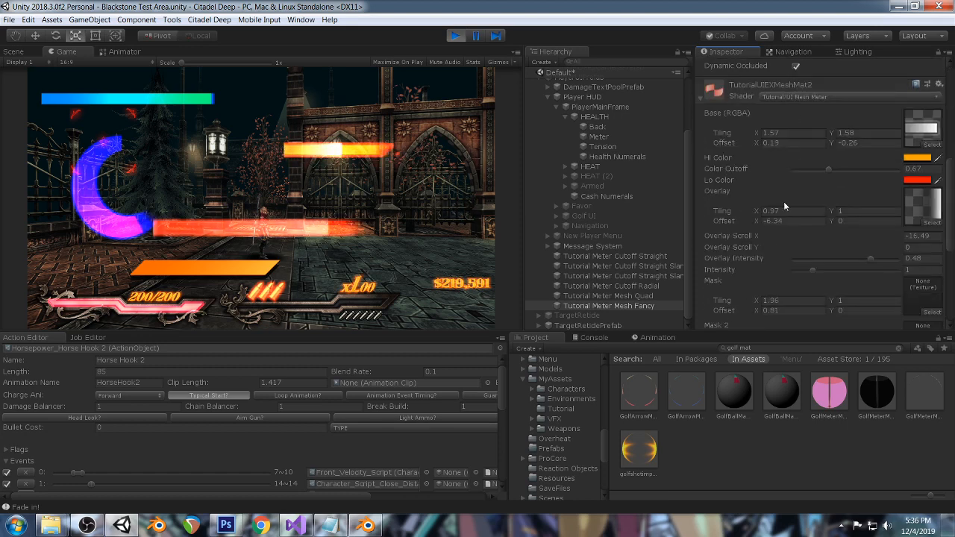
left_click_drag(758, 141, 344, 138)
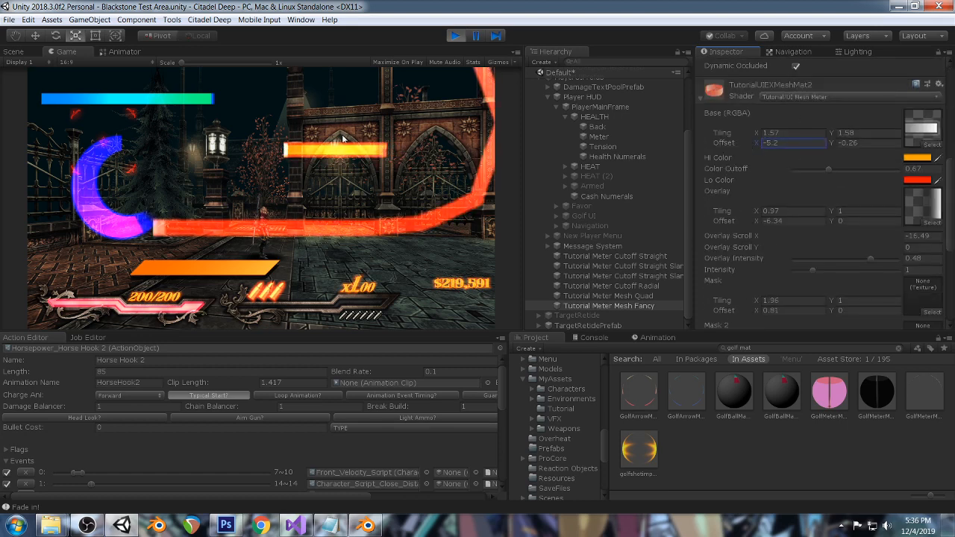
scroll(842, 144, "up", 5)
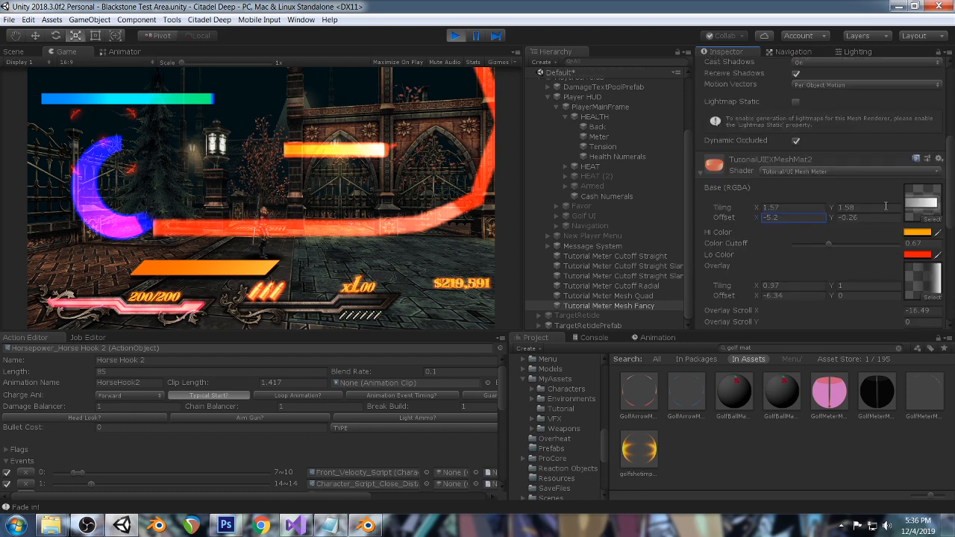
left_click(865, 207)
type("1")
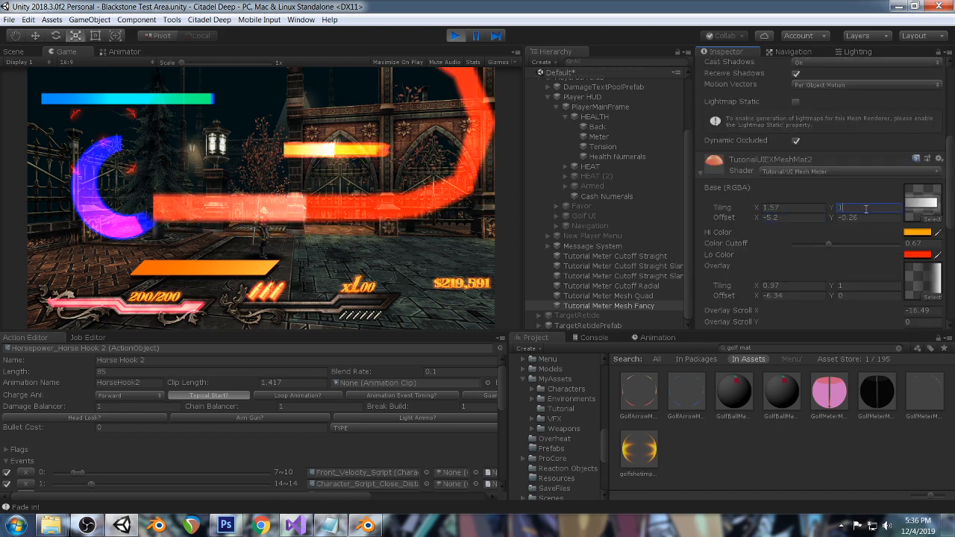
Frame the meter mesh in the scene and scale it down uniformly to about 44.3.
scroll(849, 159, "up", 5)
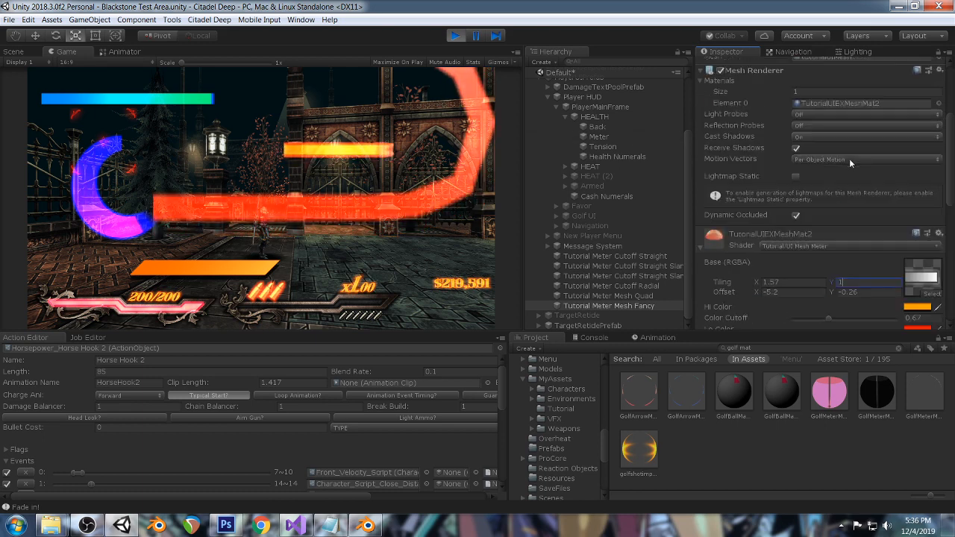
scroll(849, 162, "up", 5)
left_click(13, 52)
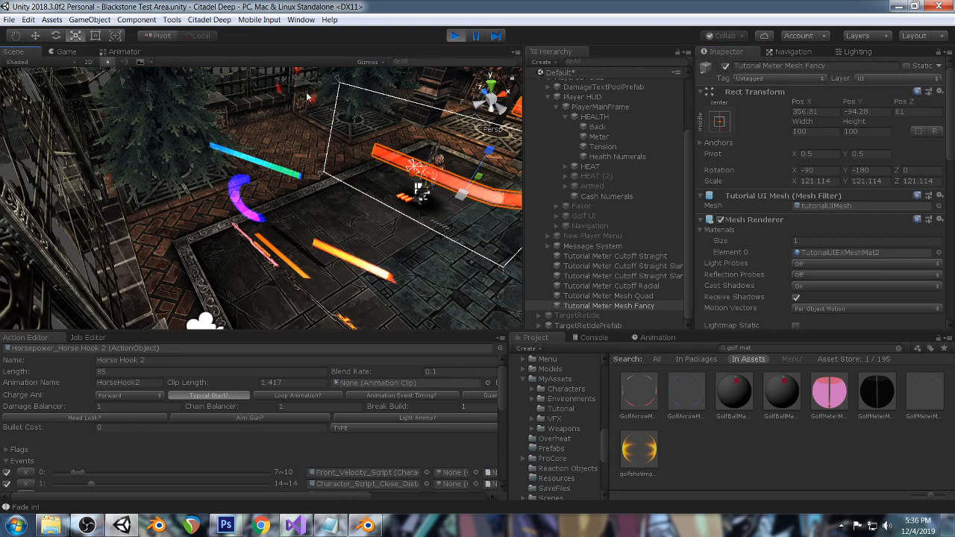
key("f")
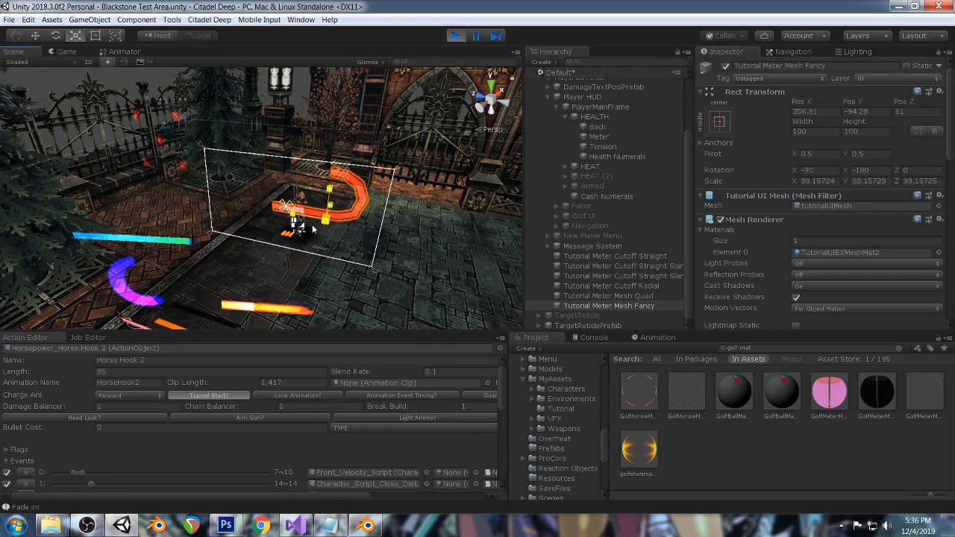
Reposition the meter mesh in the game view to about X 39.6 and Y -153.6.
left_click(57, 52)
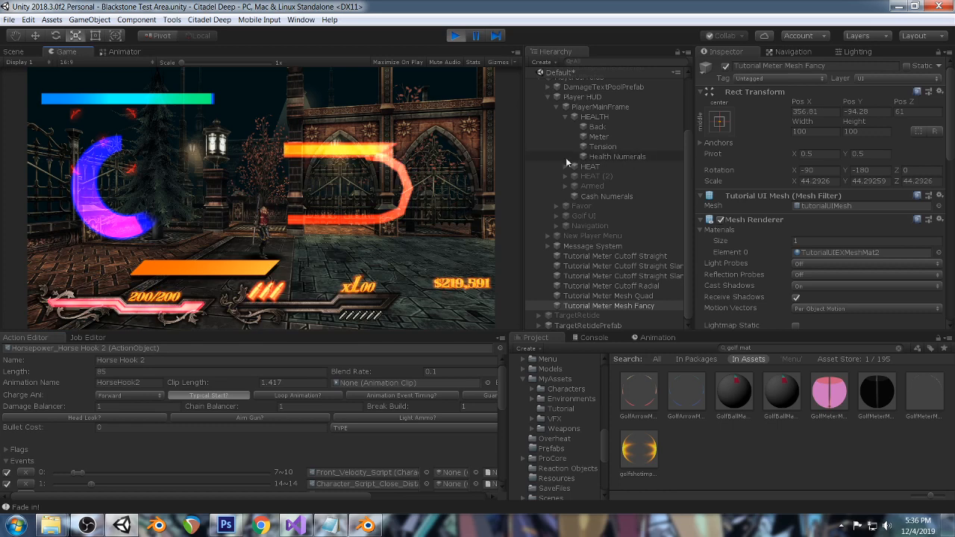
left_click_drag(802, 109, 584, 284)
left_click_drag(805, 107, 524, 109)
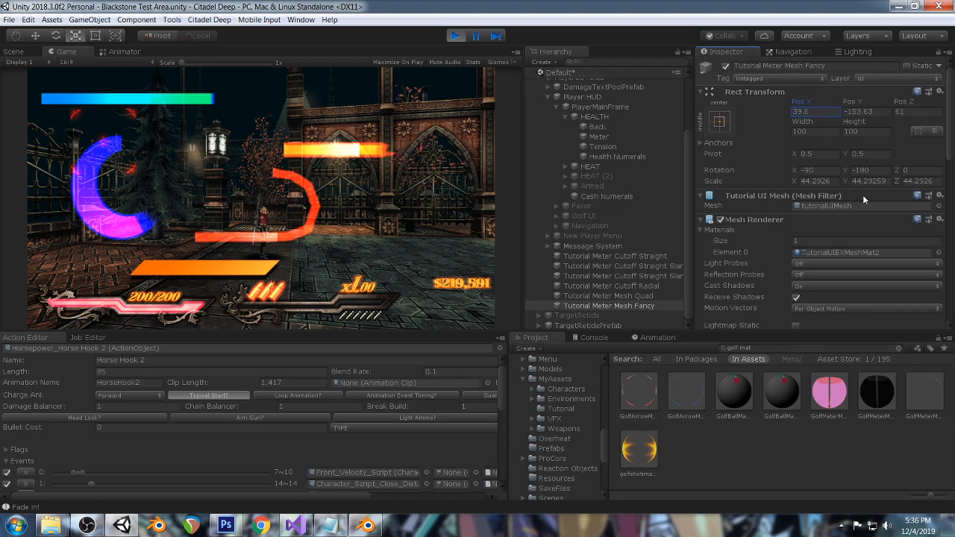
Assign the dispPowMap texture to the Displacement Power Map slot of TutorialUIEXMeshMat2.
scroll(858, 187, "down", 10)
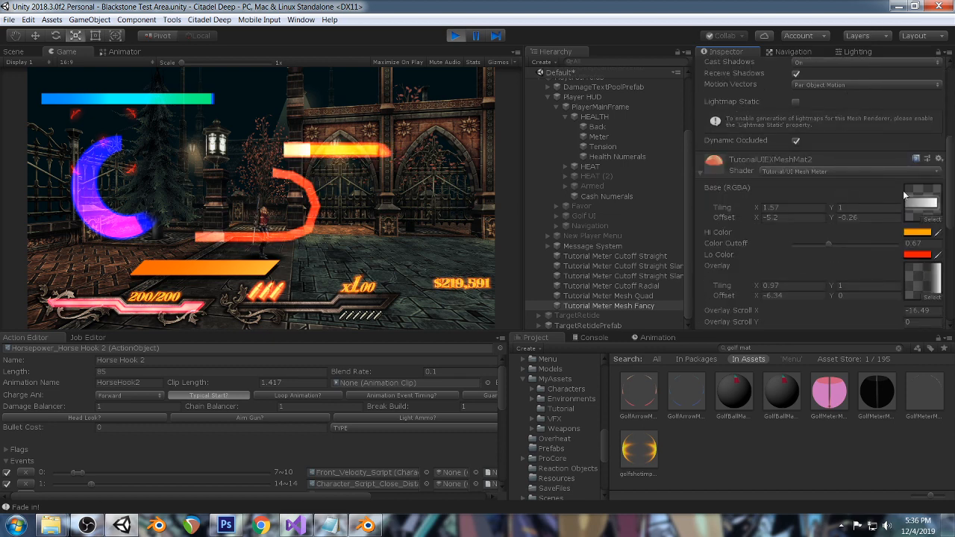
scroll(903, 191, "down", 10)
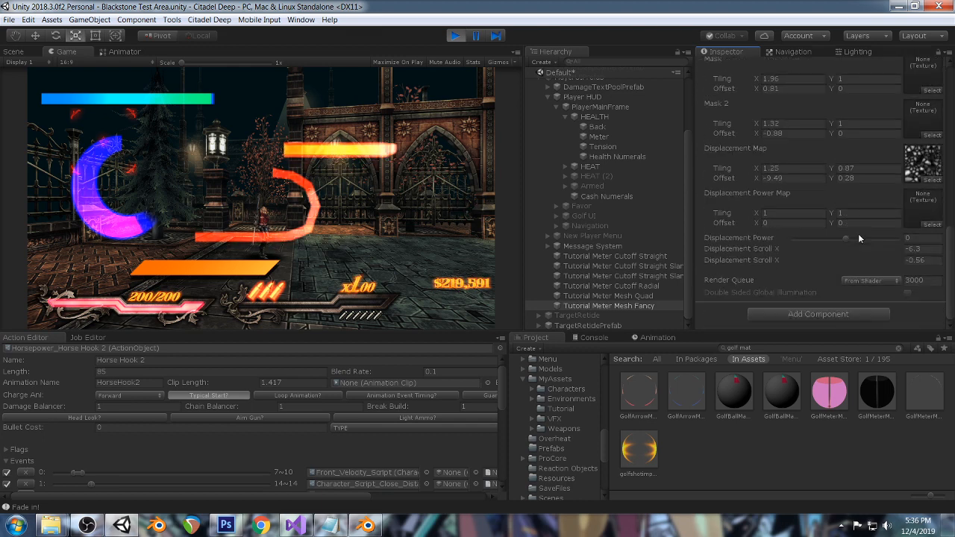
left_click(925, 225)
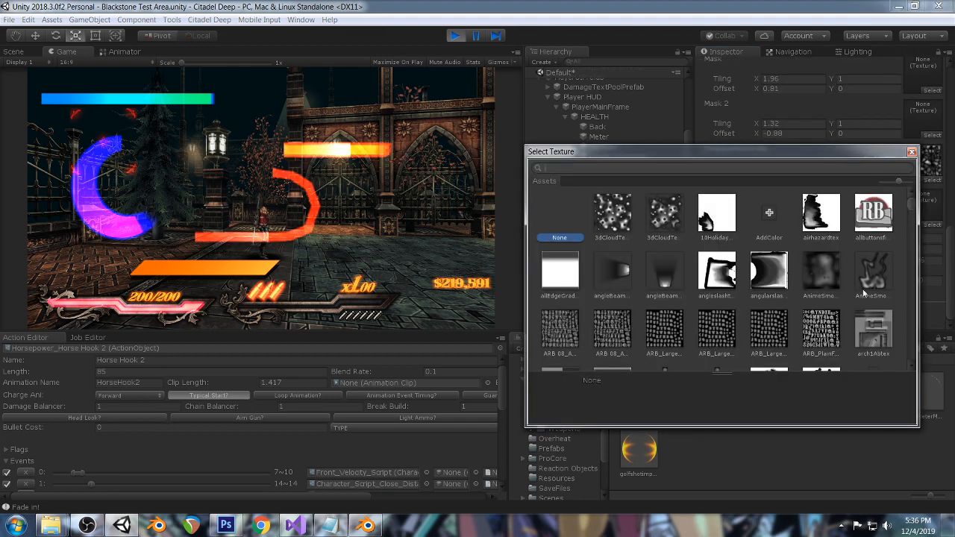
left_click(911, 152)
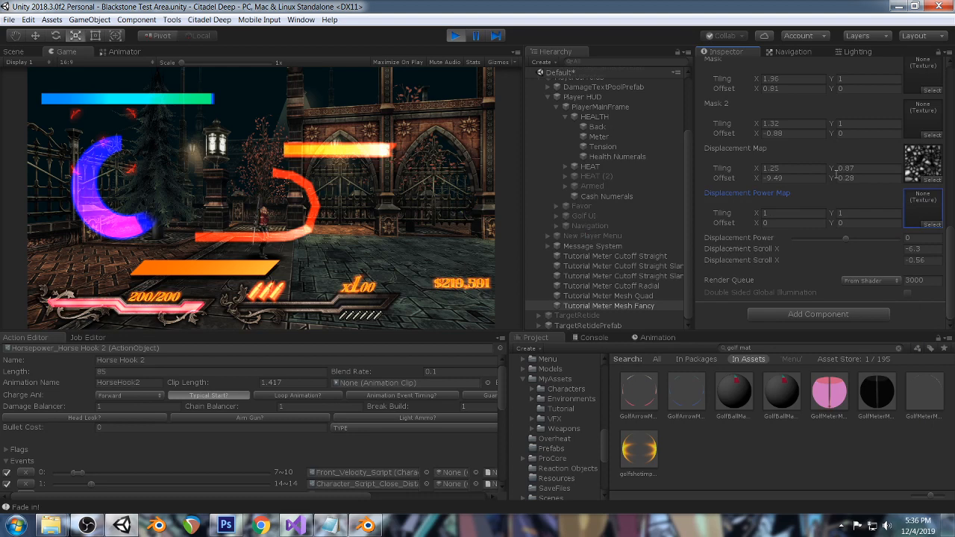
left_click(932, 225)
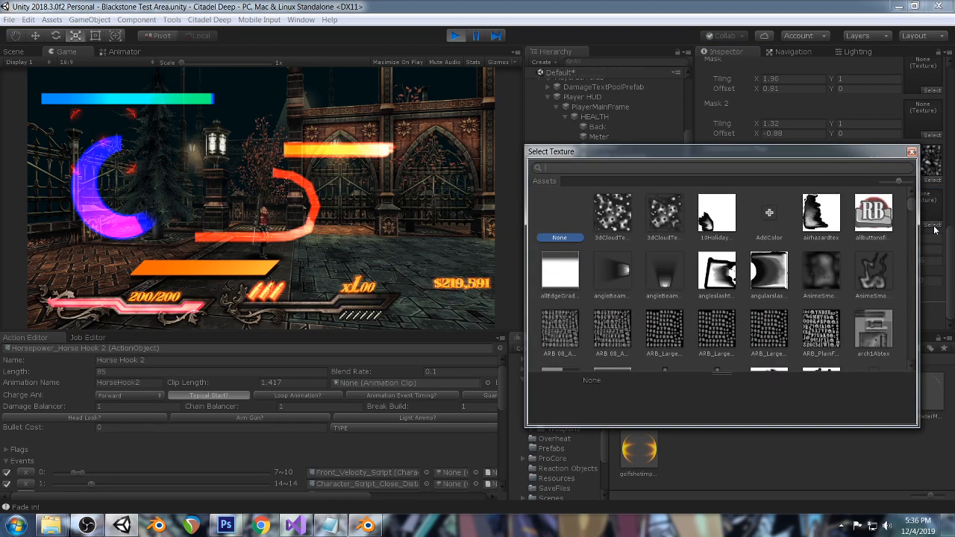
type("dis")
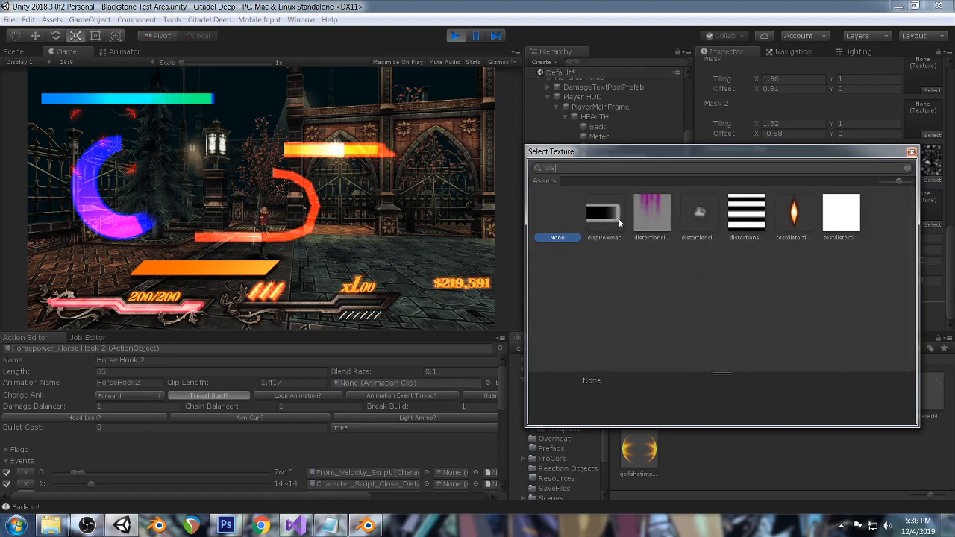
double_click(618, 218)
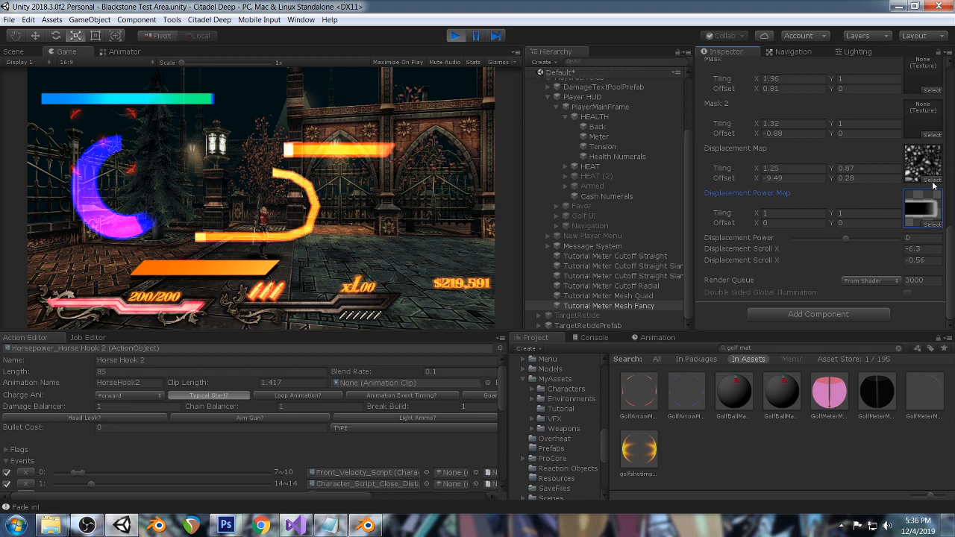
Adjust the Base texture's X offset on TutorialUIEXMeshMat2 to -0.38 while checking the meter fill in the game view.
scroll(933, 185, "up", 10)
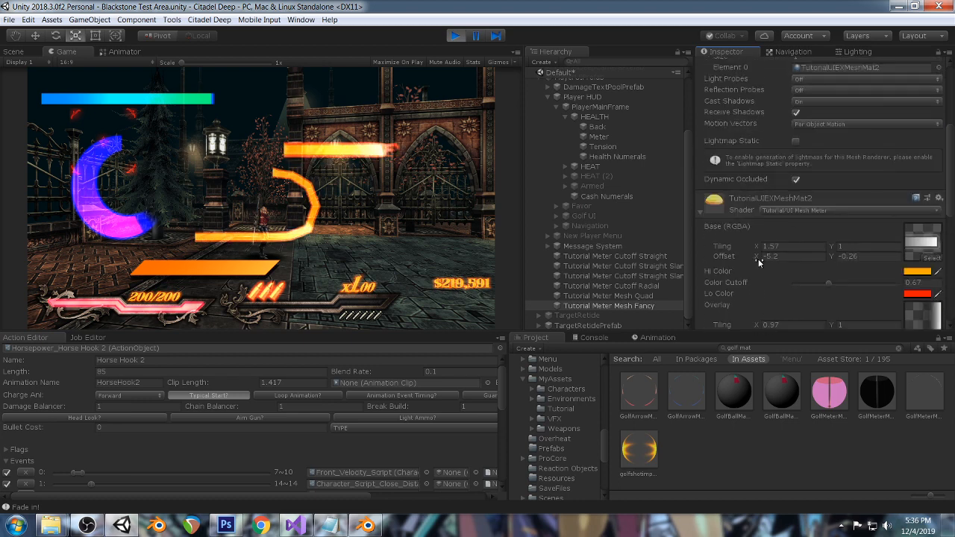
left_click_drag(763, 259, 767, 260)
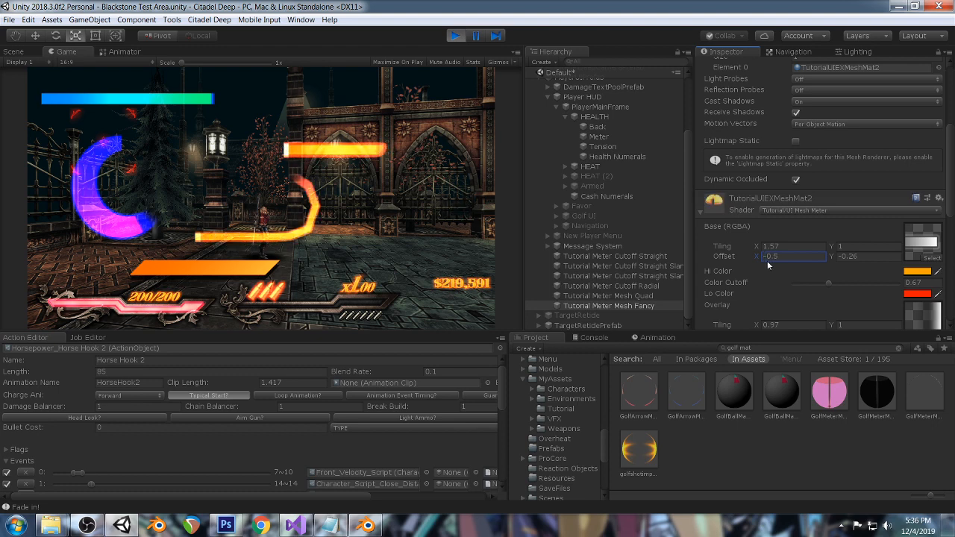
type("0")
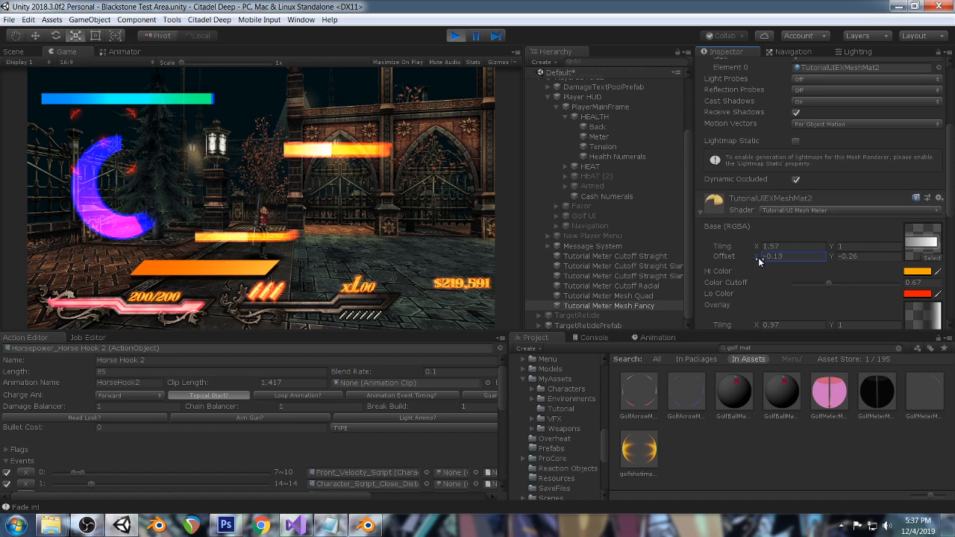
left_click_drag(760, 258, 757, 259)
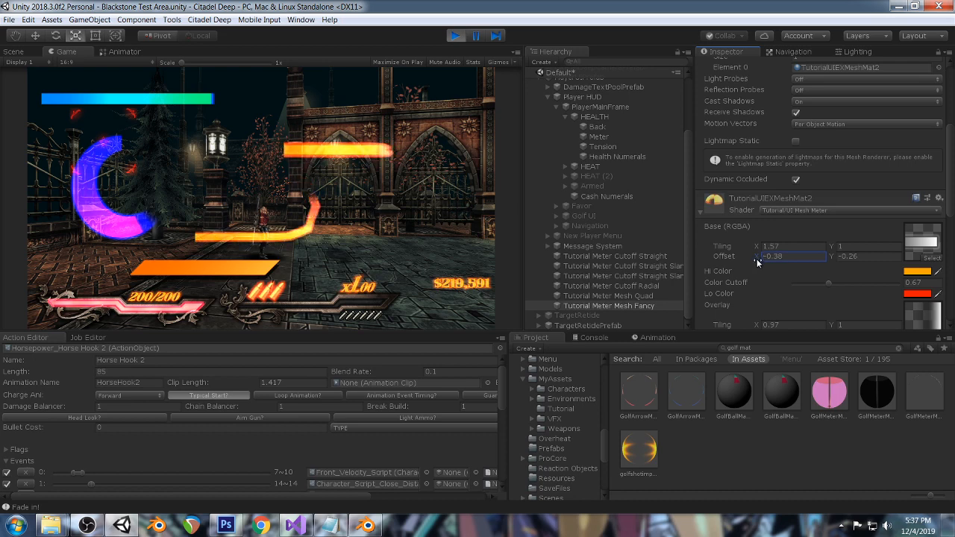
Raise the material's Displacement Power to 0.36.
scroll(805, 266, "down", 3)
scroll(805, 265, "down", 5)
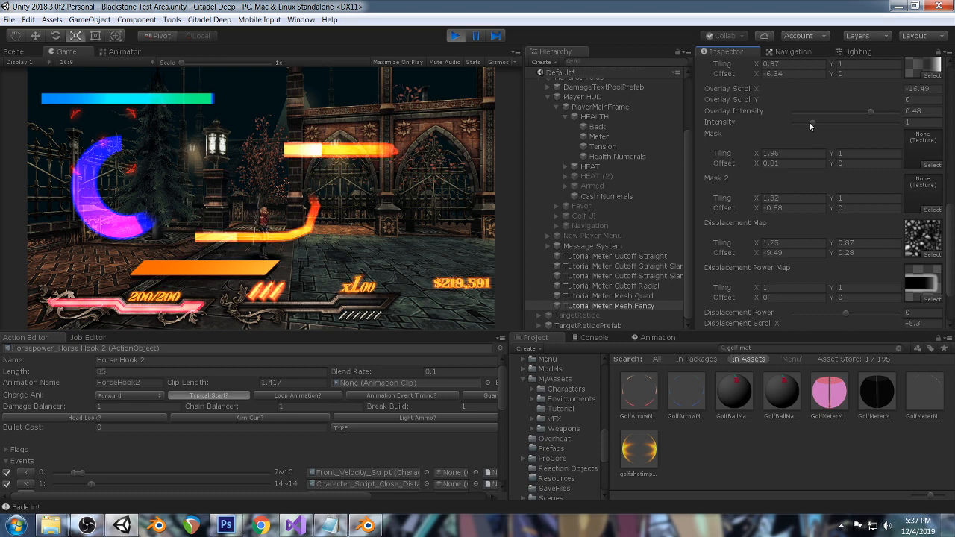
scroll(859, 238, "down", 1)
left_click_drag(846, 274, 855, 273)
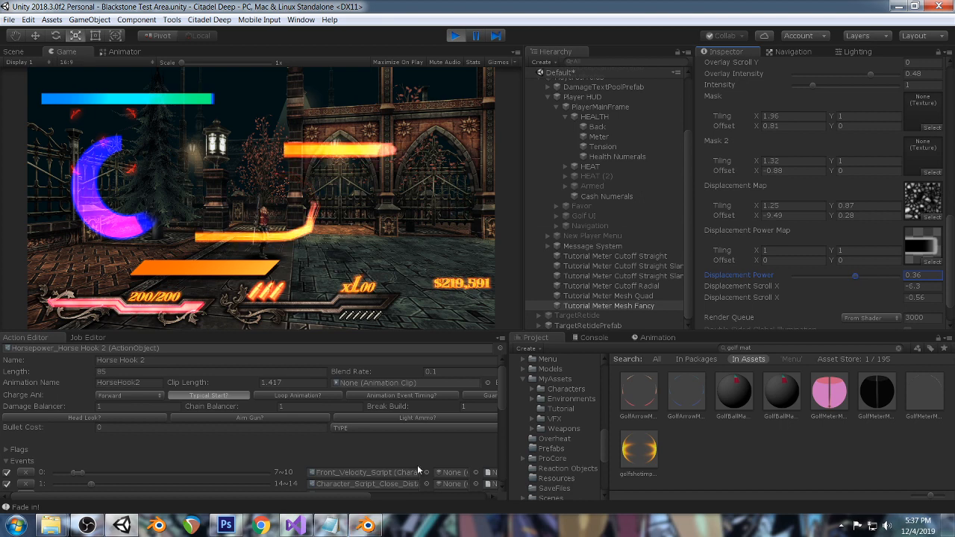
Switch to Blender and add centred loop cuts across the segments on the outer bend of the hook-shaped strip.
left_click(378, 531)
key("ctrl+r")
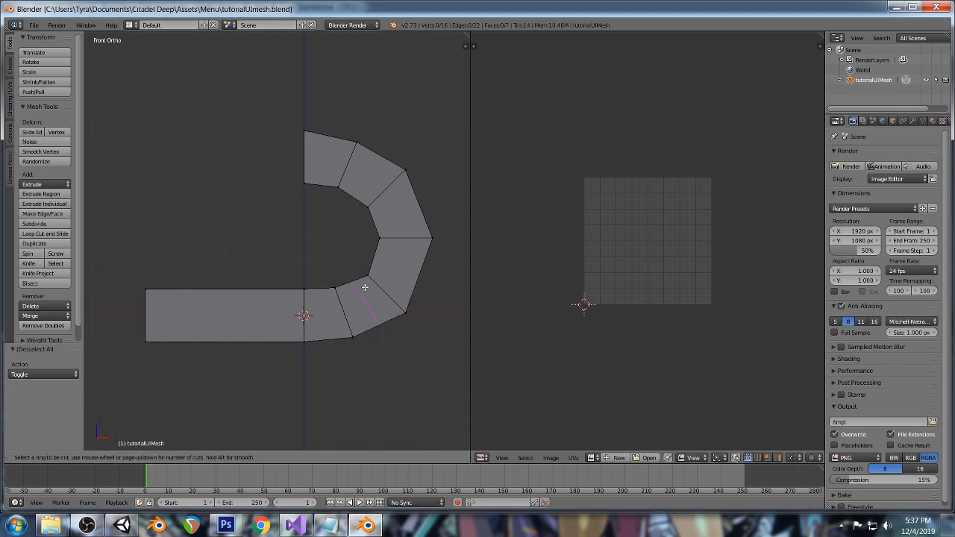
left_click(365, 287)
right_click(380, 281)
key("a")
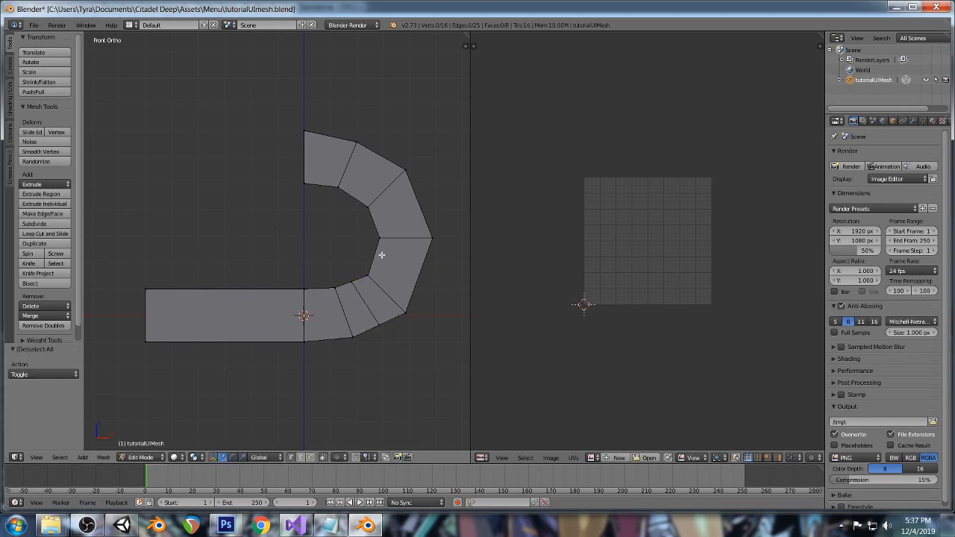
key("ctrl+r")
left_click(382, 258)
right_click(382, 258)
key("a")
Add centred loop cuts across the two uppermost curve segments and the curve segment beside the straight section.
key("ctrl+r")
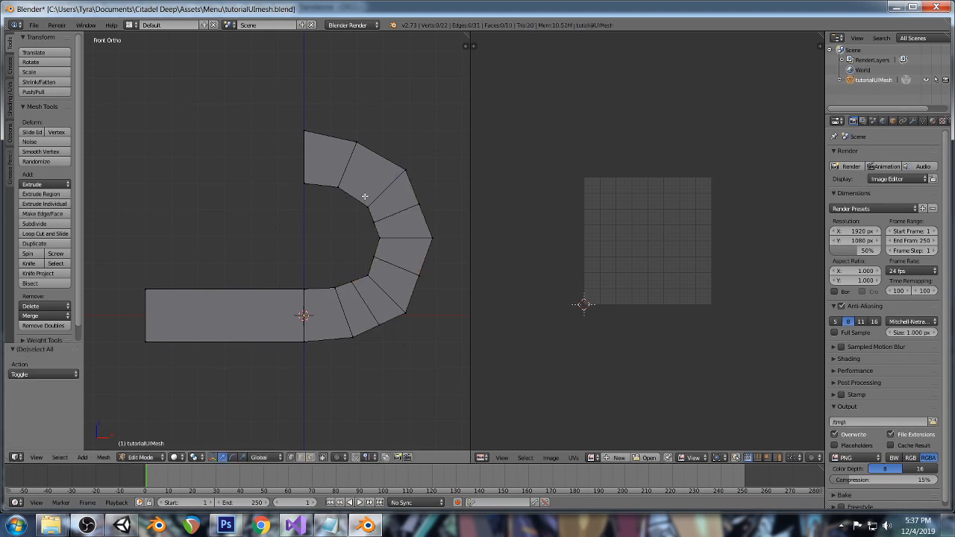
left_click(365, 195)
right_click(365, 195)
key("a")
key("ctrl+r")
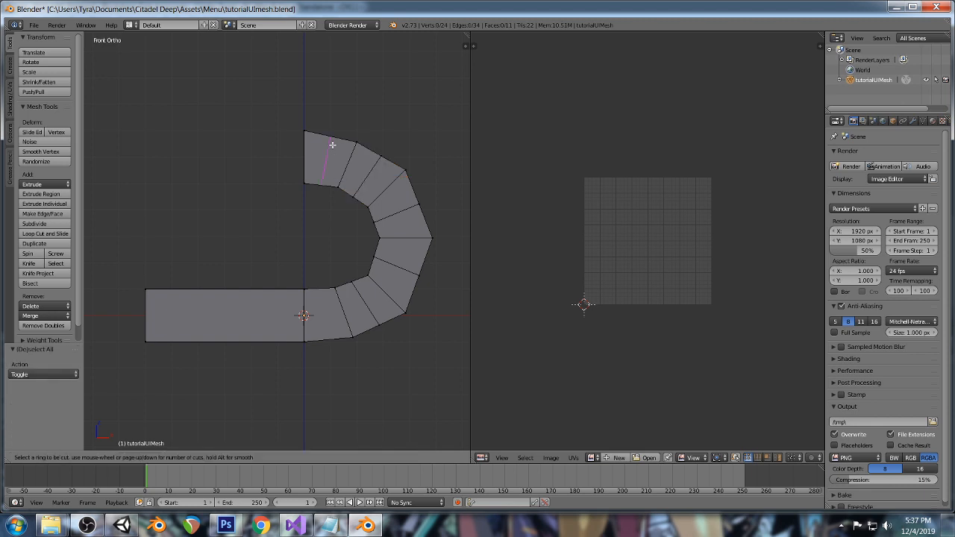
left_click(331, 145)
right_click(330, 144)
key("a")
key("ctrl+r")
left_click(318, 283)
right_click(318, 282)
key("a")
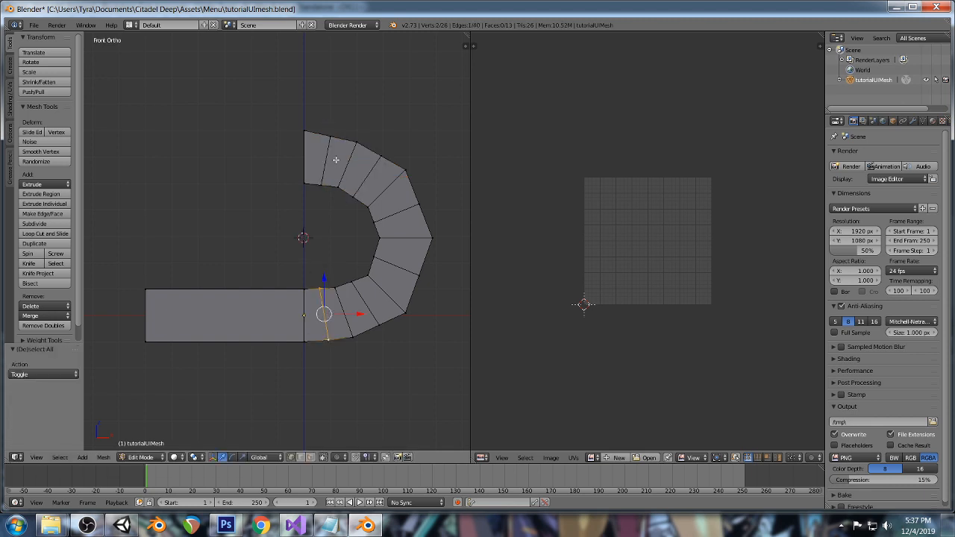
Select the new cross loops, scale them about the 3D cursor by about 1.017 to round the curve, and save the file.
right_click(410, 273, "shift")
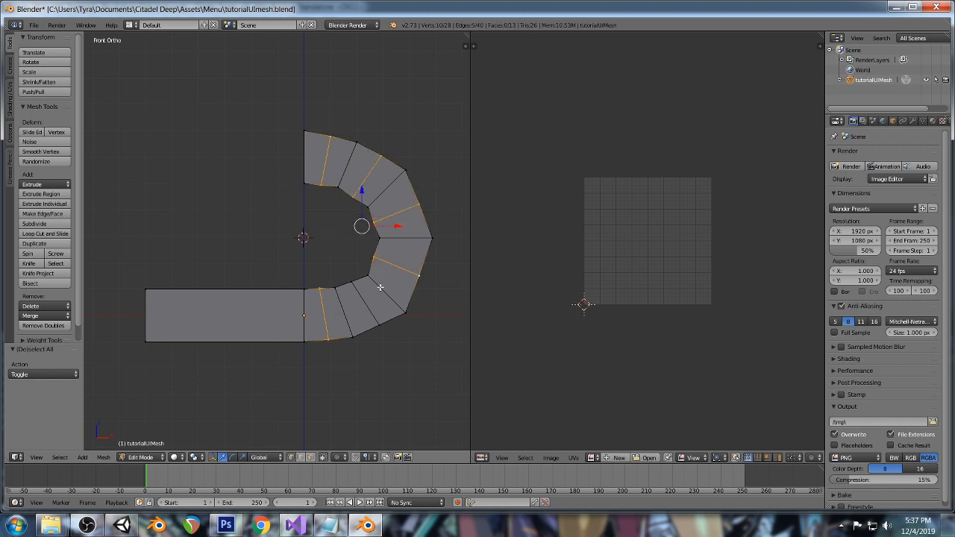
left_click(195, 457)
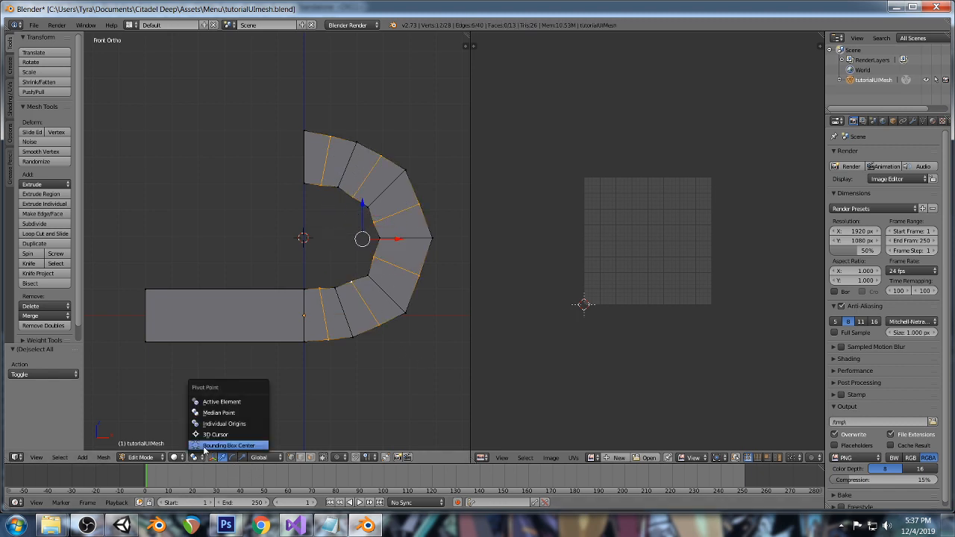
left_click(206, 438)
key("s")
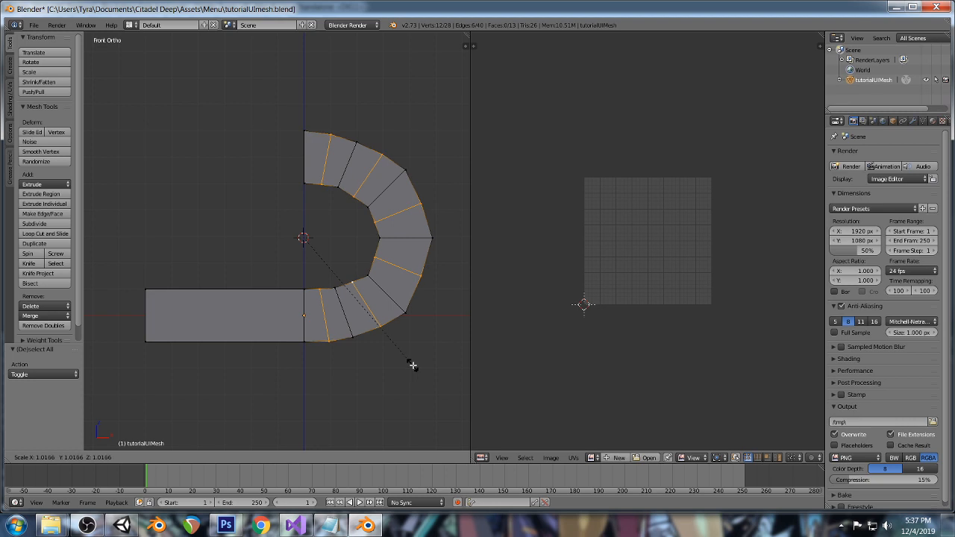
left_click(413, 366)
key("a")
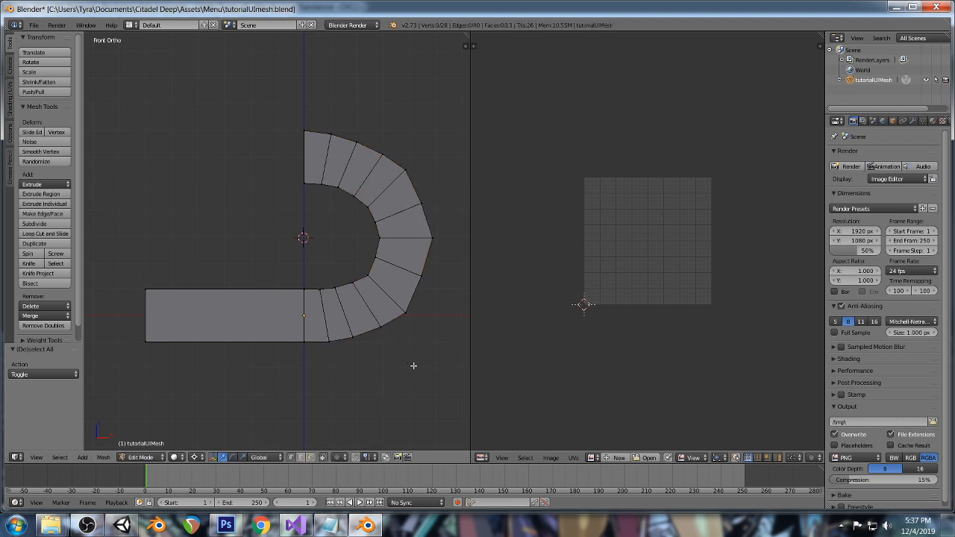
key("ctrl+s")
left_click(413, 365)
Add a lengthwise loop cut along the middle of the whole strip and save over tutorialUImesh.blend.
right_click(390, 260)
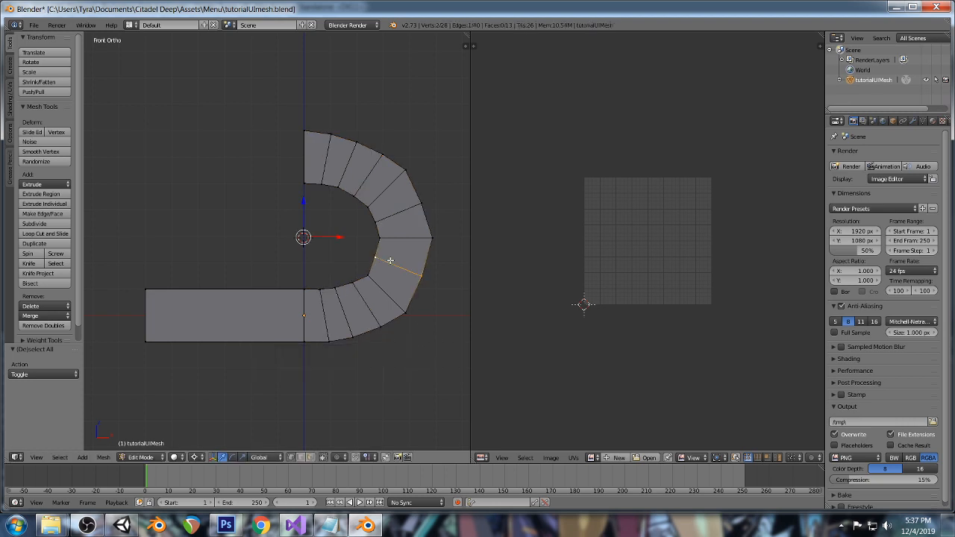
key("g")
left_click(433, 315)
key("a")
key("ctrl+r")
left_click(303, 312)
key("a")
key("ctrl+s")
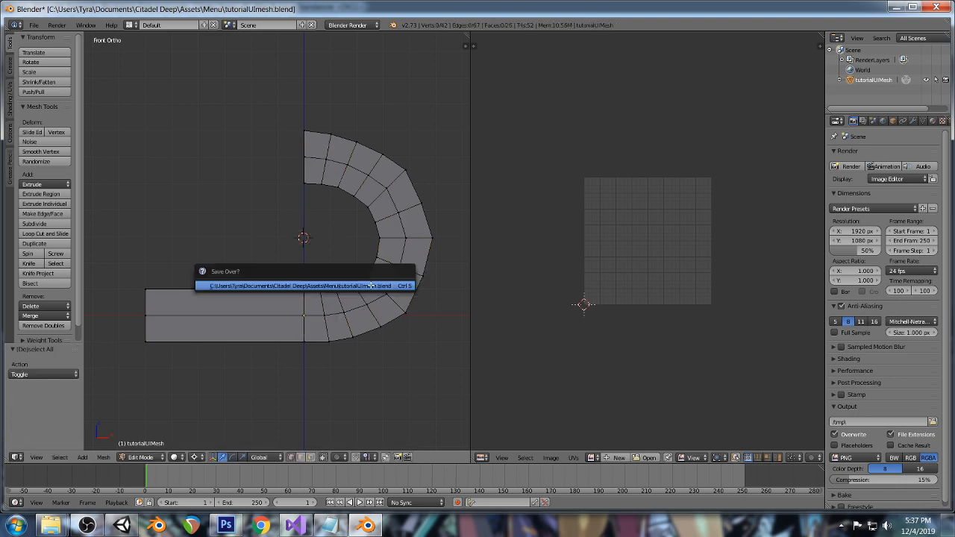
left_click(371, 285)
In Unity, set the material's Displacement Power to -0.45 and the Base texture's X tiling to 2.63 and X offset to -1.06.
left_click(122, 526)
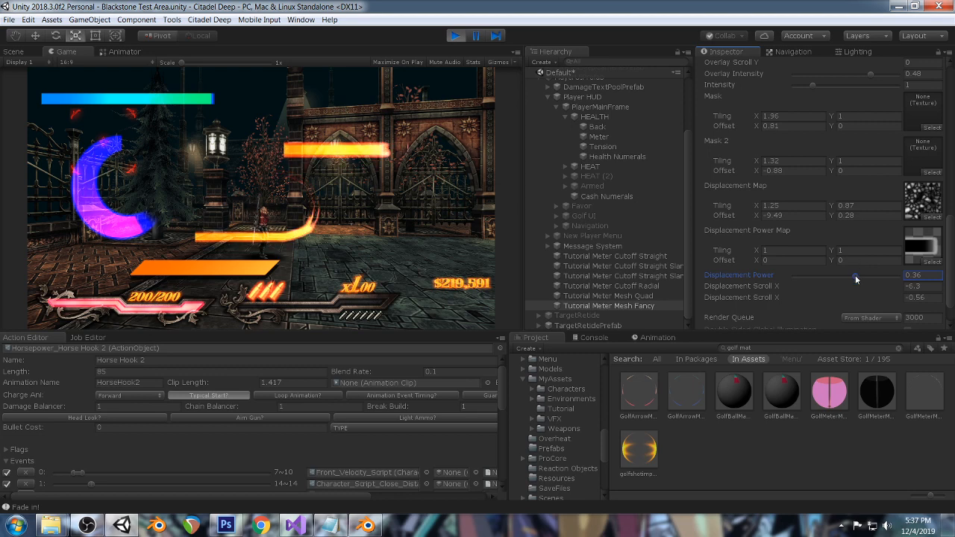
left_click_drag(855, 276, 834, 277)
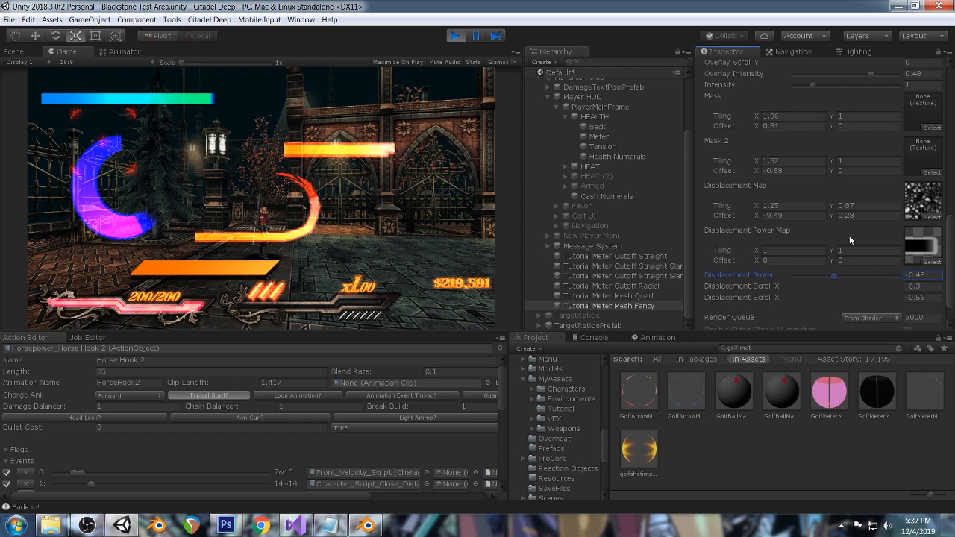
scroll(879, 166, "up", 5)
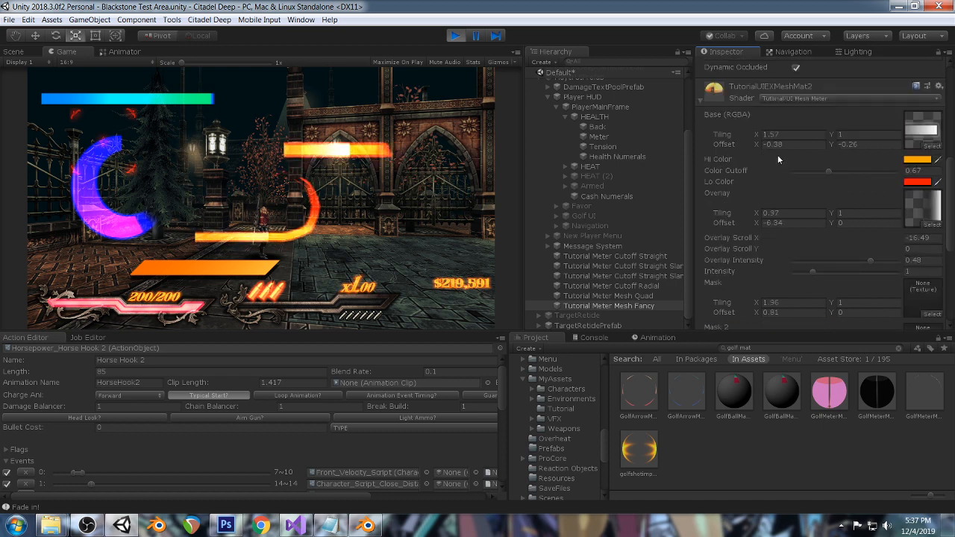
mouse_move(756, 135)
left_mouse_down()
mouse_move(788, 144)
mouse_move(744, 148)
left_mouse_up()
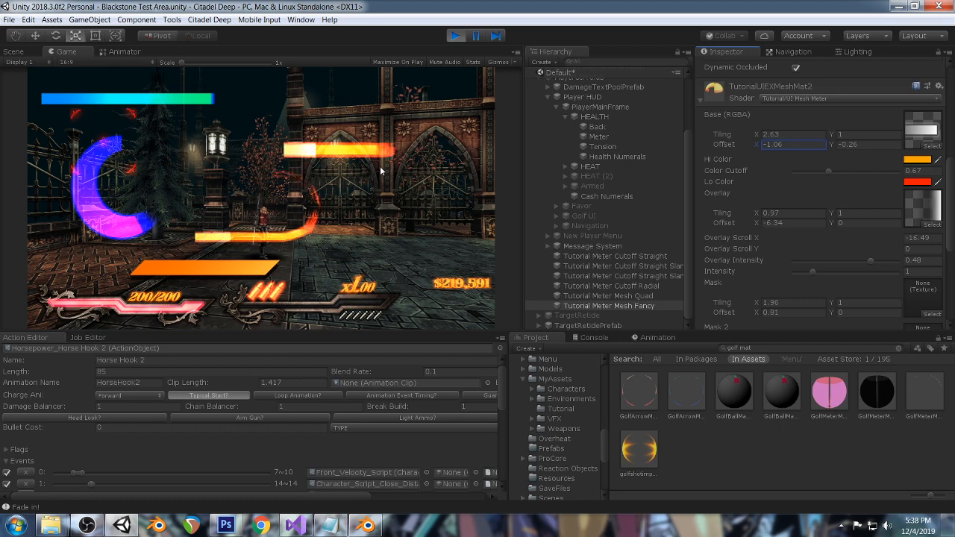
Stop play mode and select the Tutorial Meter Mesh Fancy object.
left_click(456, 35)
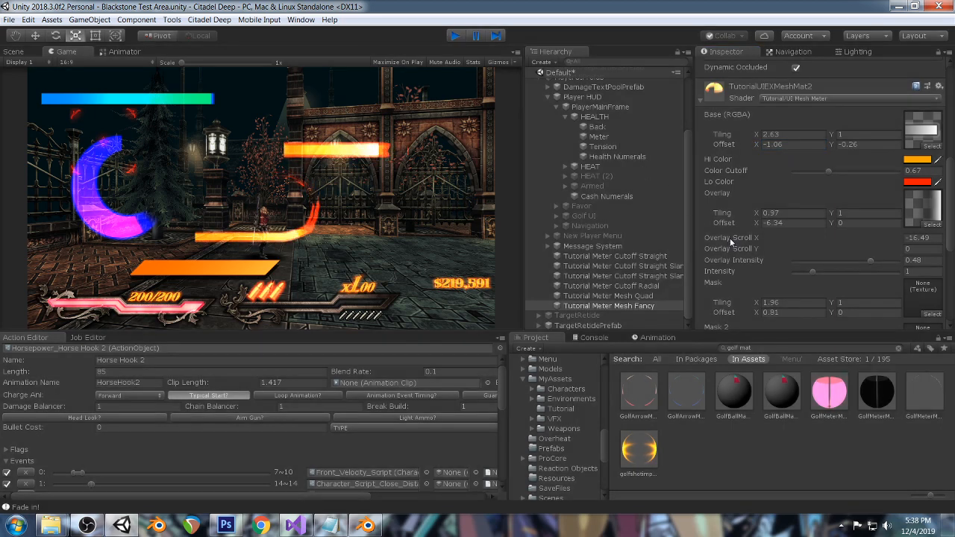
left_click(645, 305)
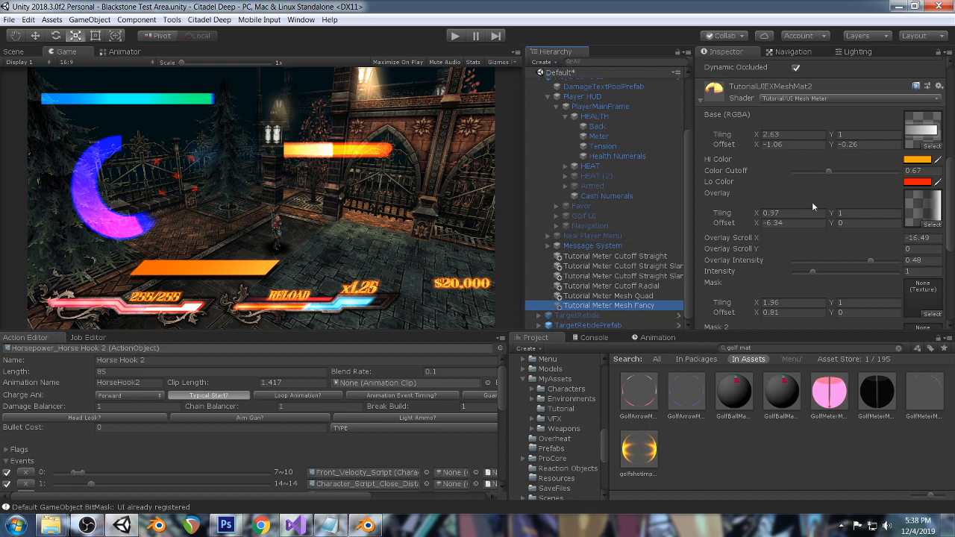
left_click(103, 527)
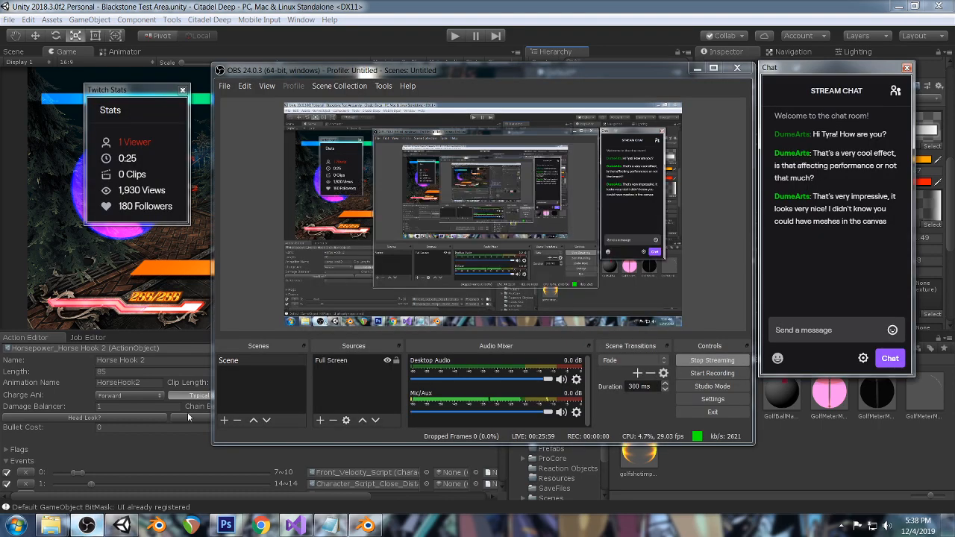
left_click(626, 5)
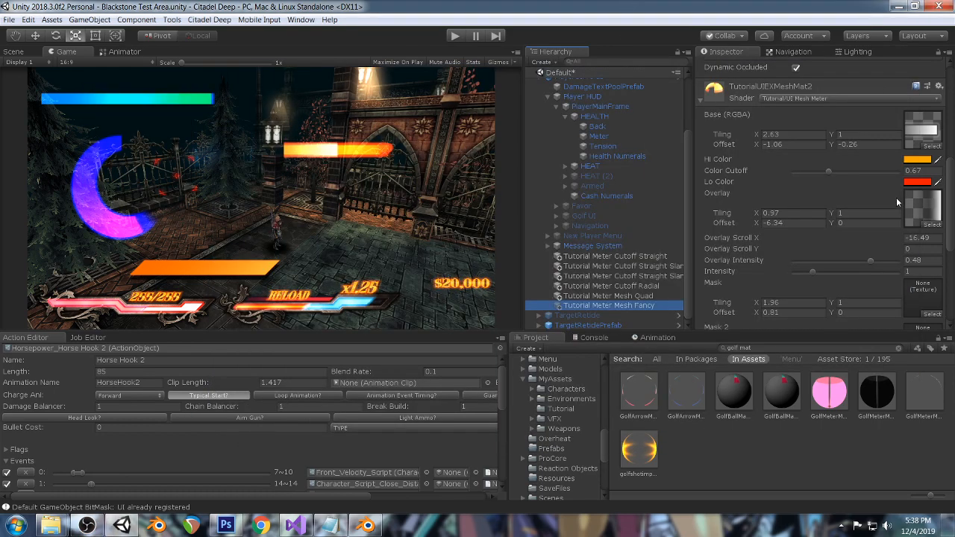
scroll(896, 198, "down", 2)
scroll(896, 198, "up", 3)
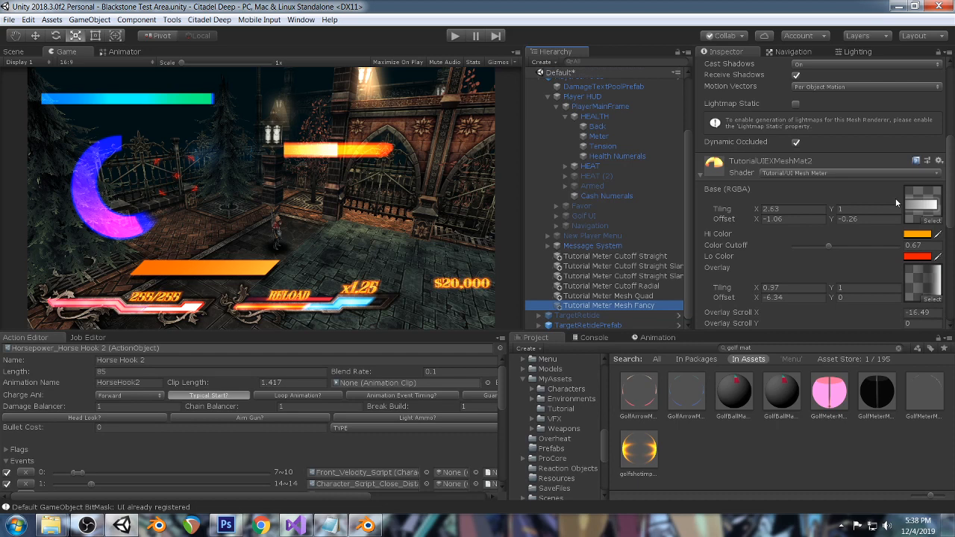
scroll(840, 209, "down", 2)
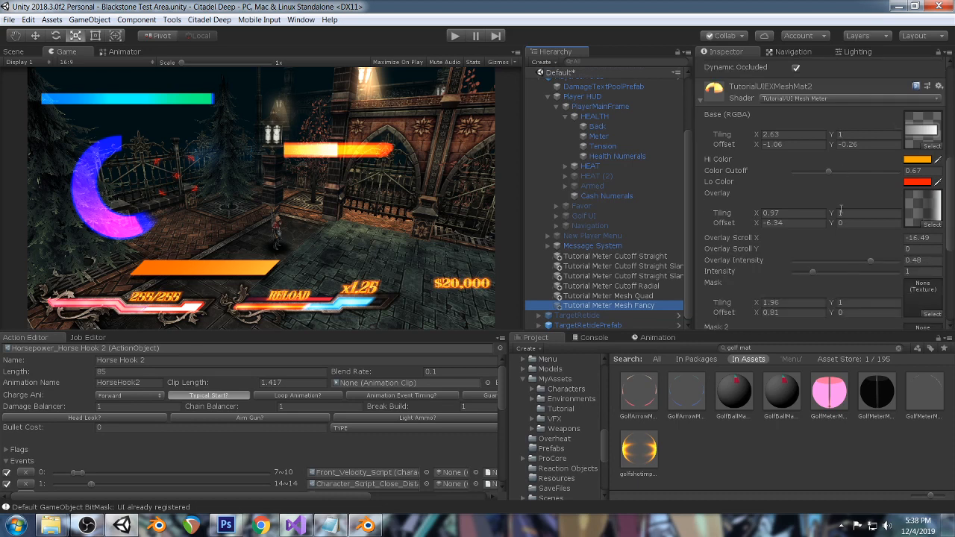
scroll(808, 198, "up", 3)
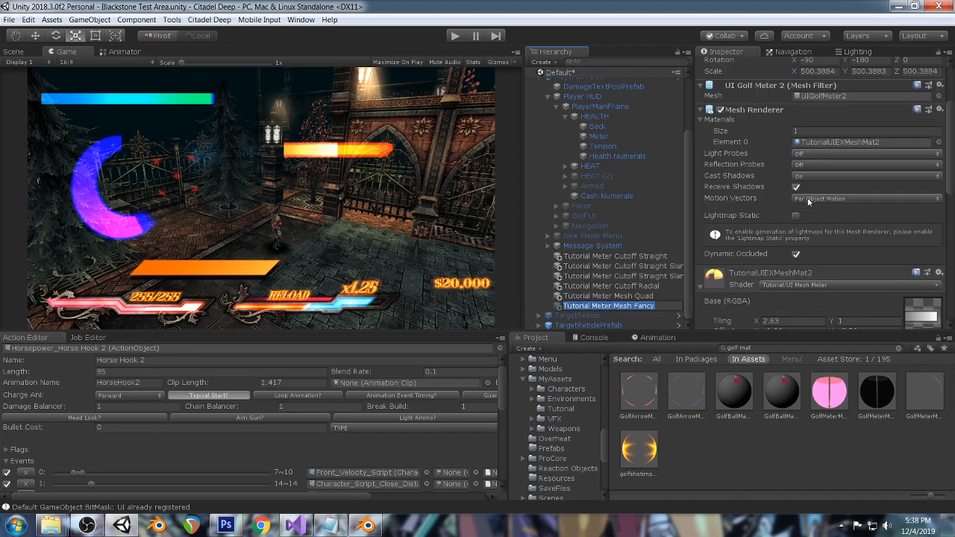
Locate the TutorialUIEXMeshMat2 material in the project assets and duplicate it.
left_click(848, 140)
left_click(654, 457)
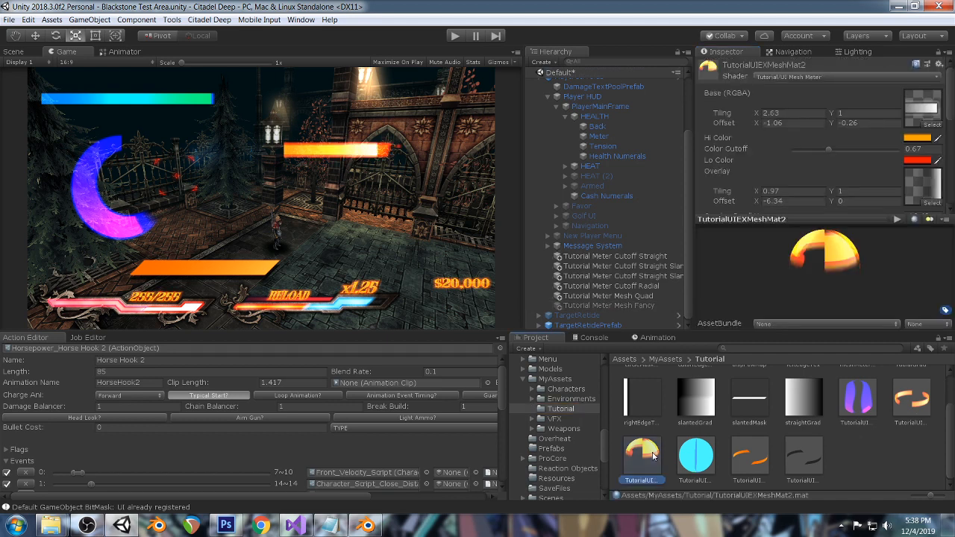
key("ctrl+d")
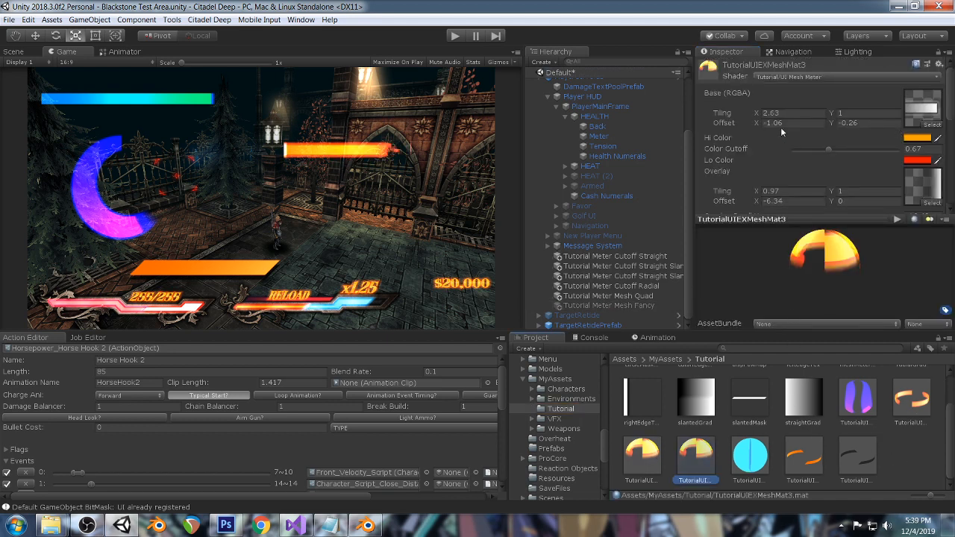
Duplicate Tutorial Meter Mesh Quad and stand the copy upright below the original, with Y rotation 0 and Z rotation -269.3.
left_click(629, 295)
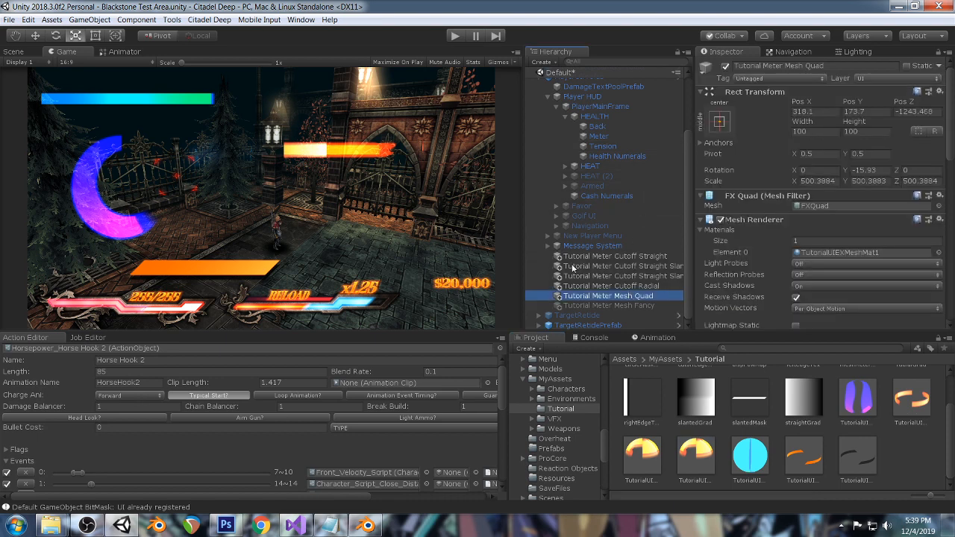
key("ctrl+d")
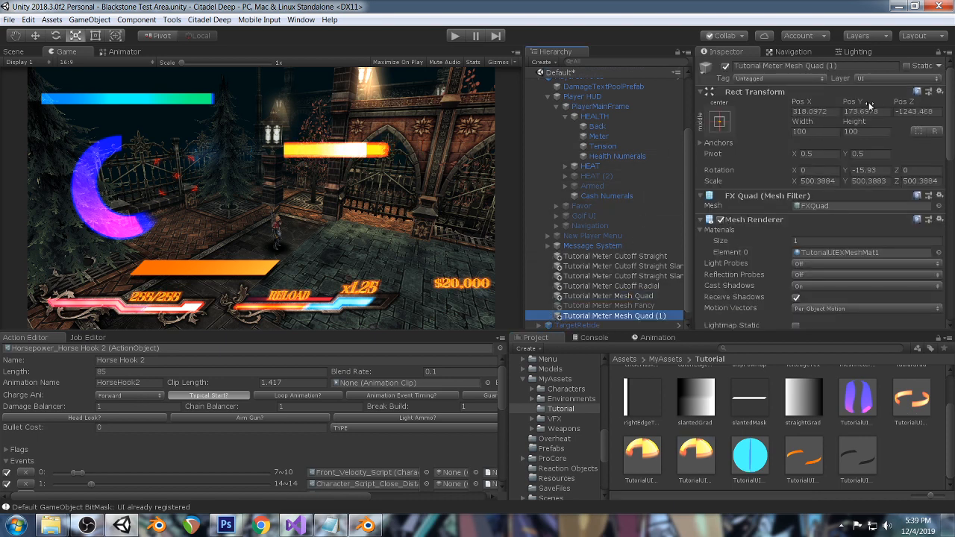
left_click_drag(869, 106, 1, 163)
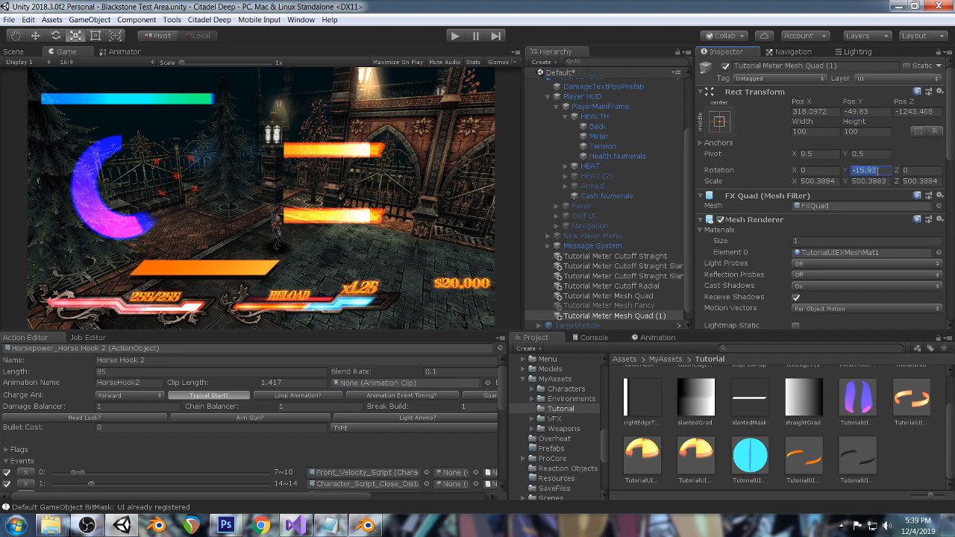
type("0")
left_click_drag(897, 169, 469, 153)
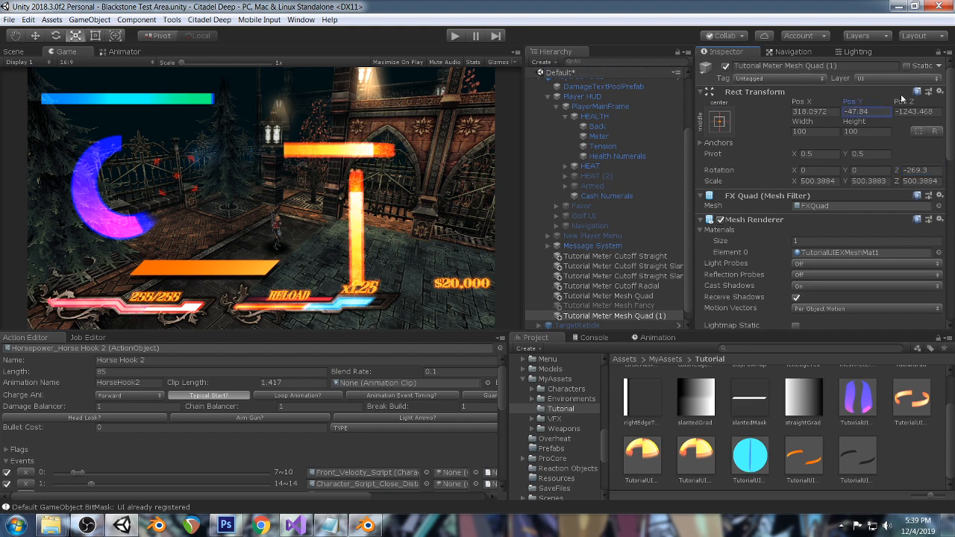
scroll(902, 277, "down", 3)
scroll(903, 268, "down", 3)
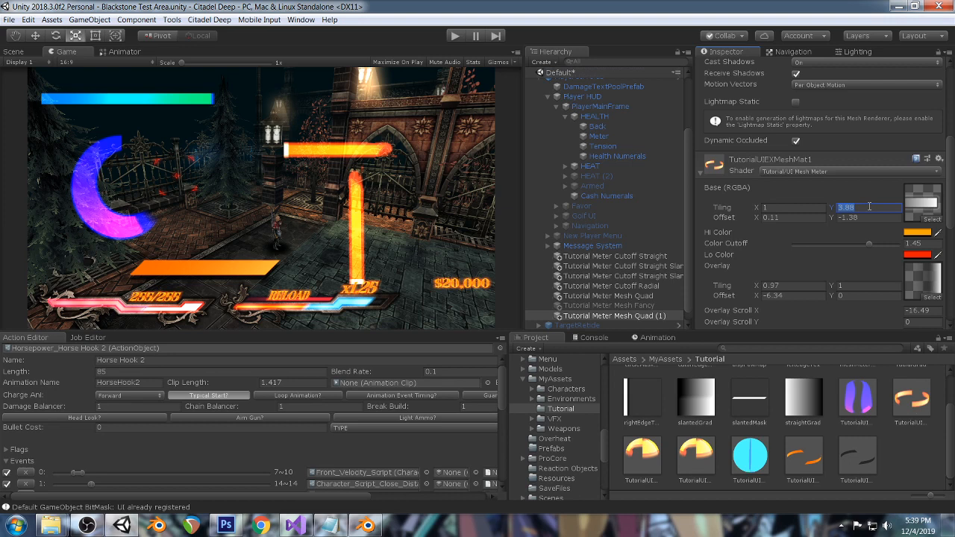
type("1")
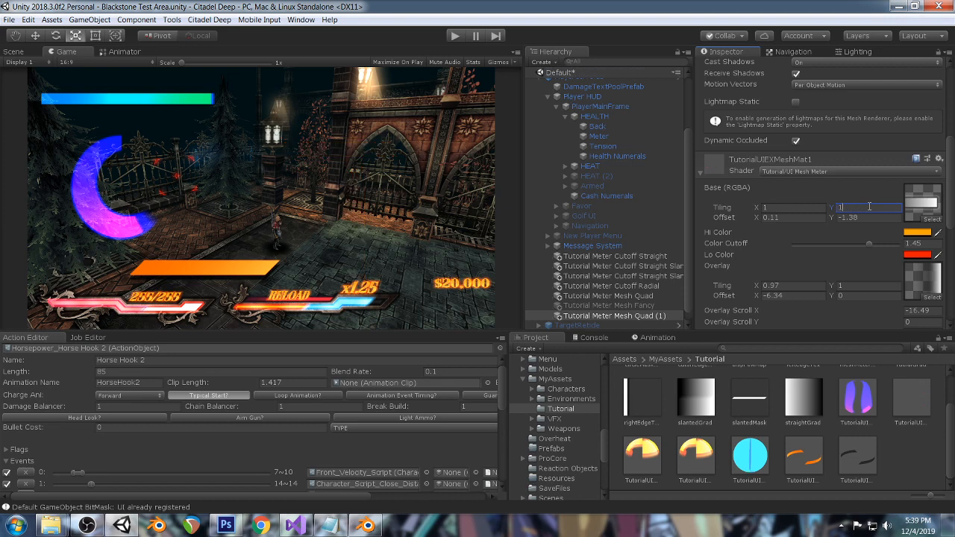
key("ctrl+z")
Assign the TutorialUIEXMeshMat3 material to the duplicated meter quad.
scroll(857, 148, "up", 5)
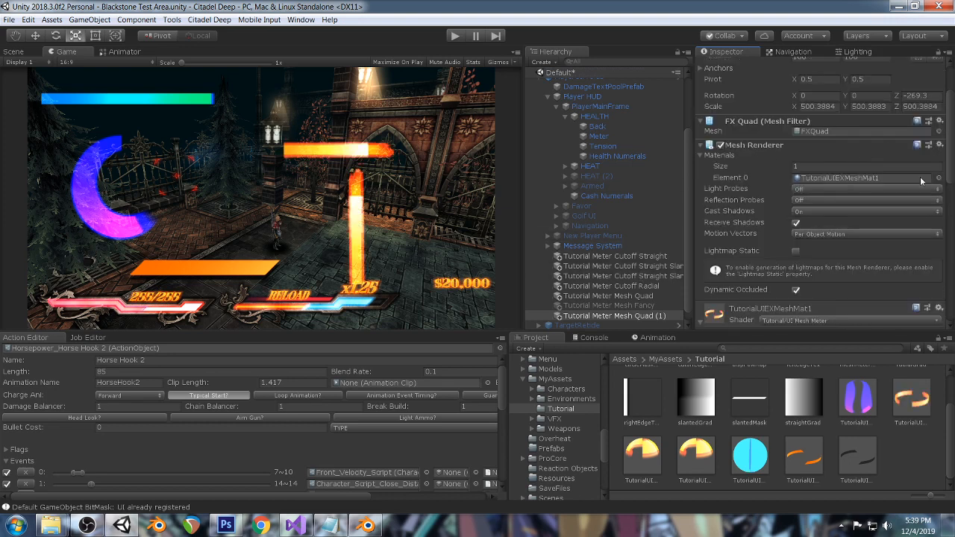
left_click(934, 181)
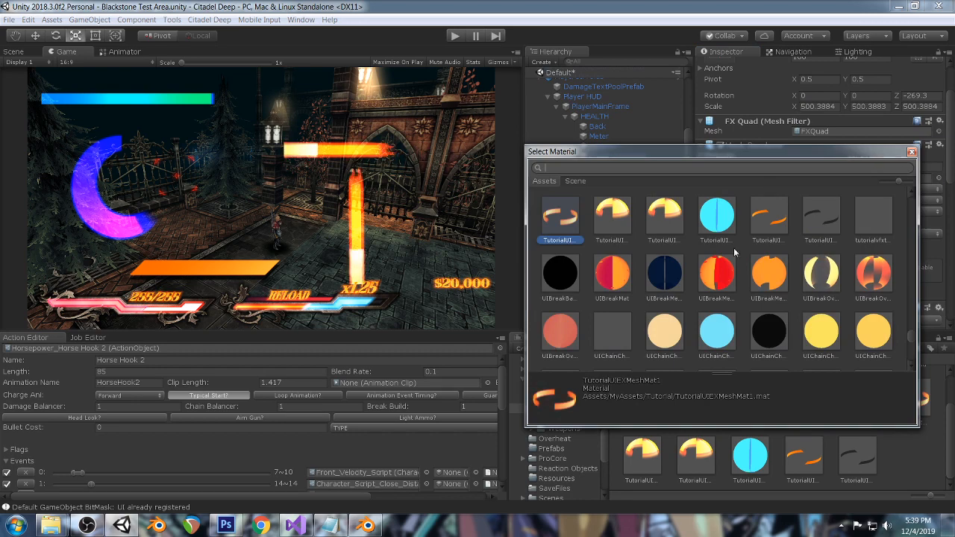
left_click(629, 229)
left_click(673, 221)
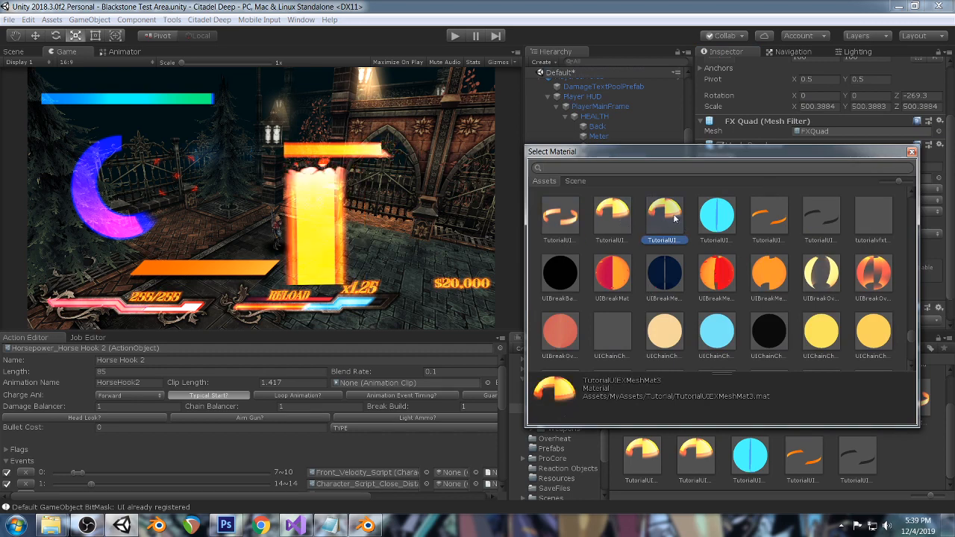
left_click_drag(678, 4, 689, 10)
left_click(697, 464)
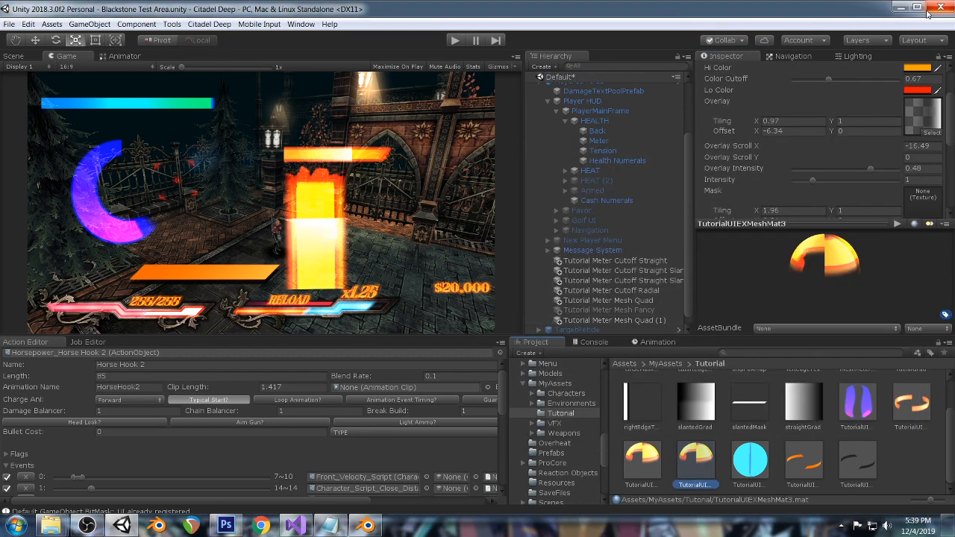
left_click(915, 7)
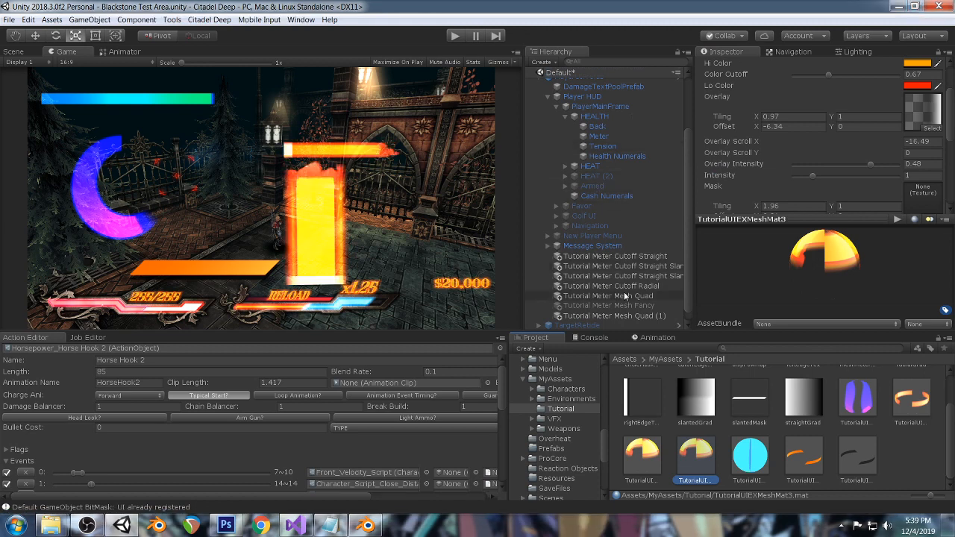
On Tutorial Meter Mesh Quad (1), set the material's Base X tiling to 1 and both Base offsets to 0.
left_click(619, 315)
scroll(875, 188, "down", 2)
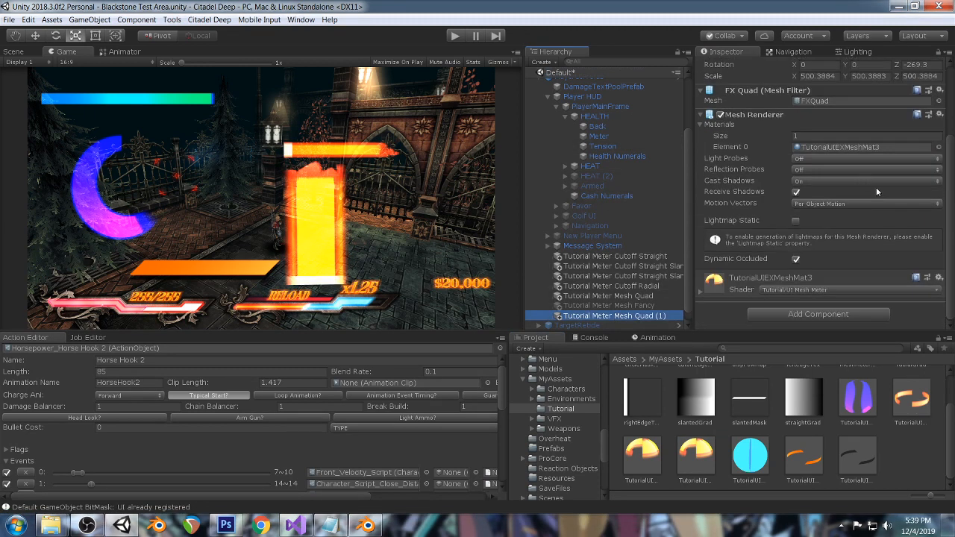
left_click(706, 292)
scroll(776, 220, "down", 2)
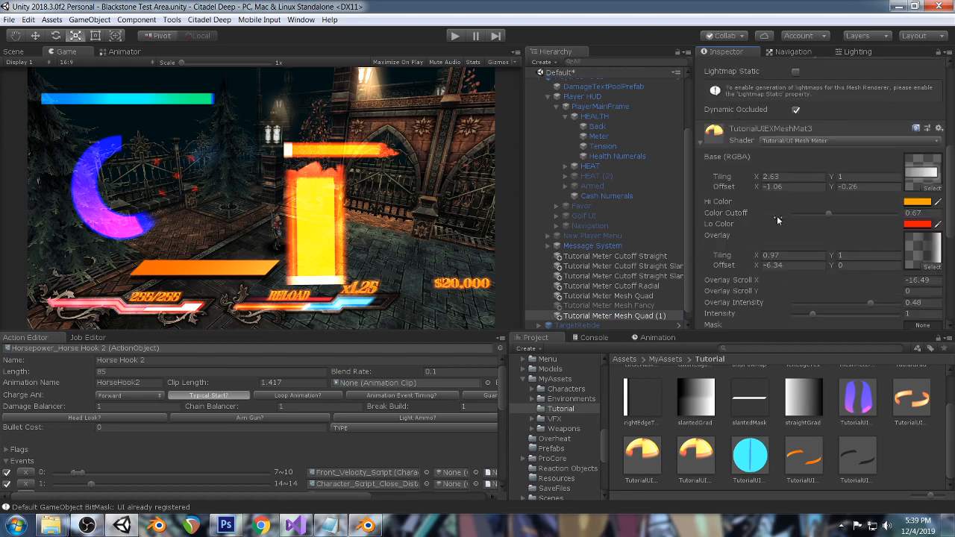
left_click(790, 177)
type("1")
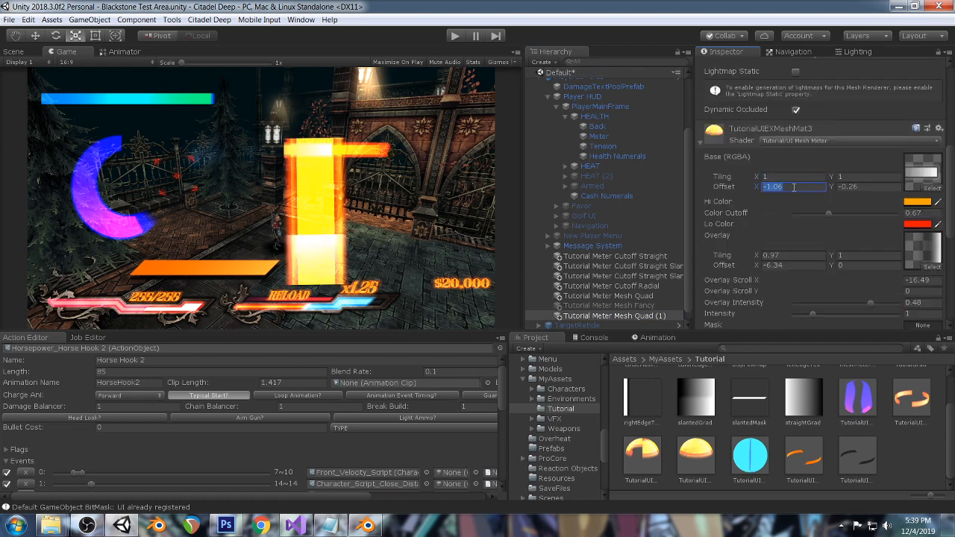
type("0")
left_click(863, 186)
type("0")
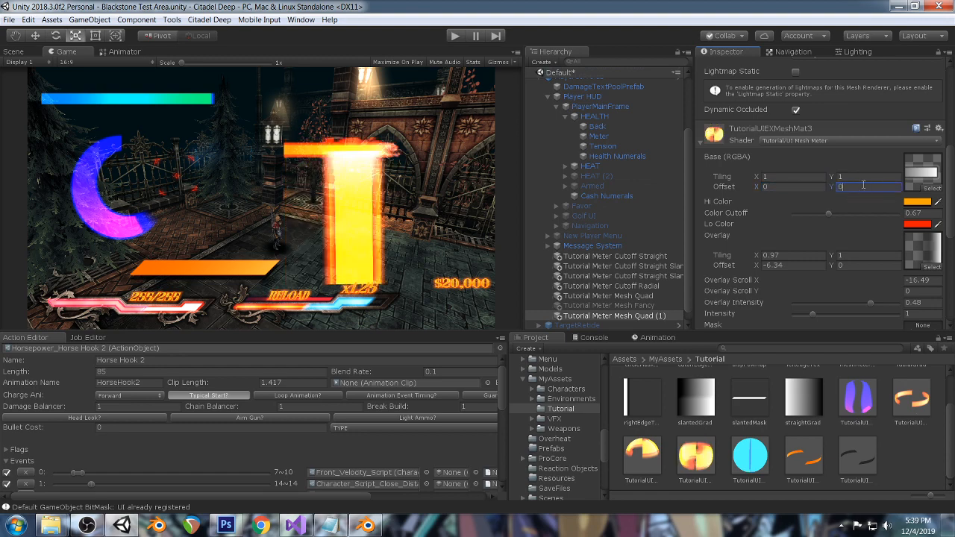
In the Scene view, scale the duplicated quad to about 253.9 in X and 507.1 in Y.
scroll(859, 179, "up", 6)
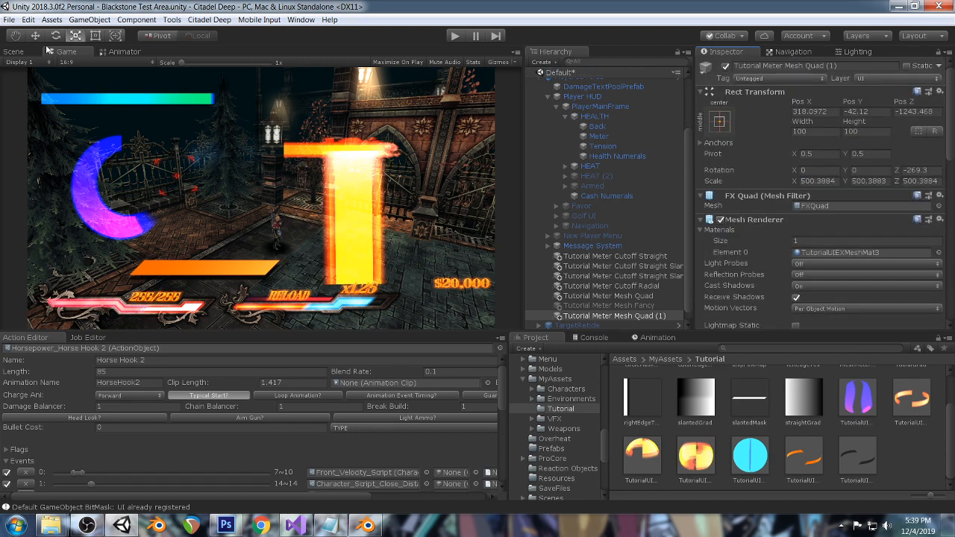
left_click(15, 51)
key("f")
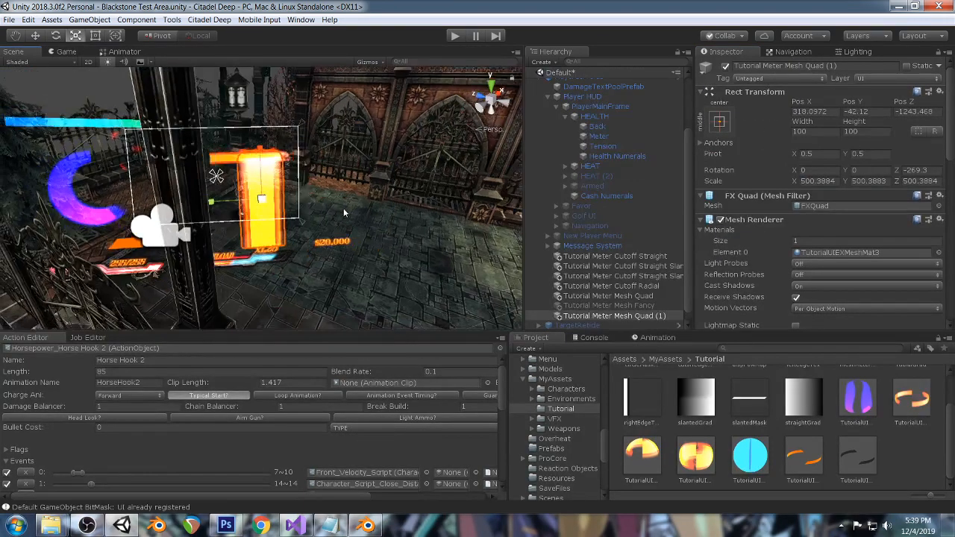
scroll(337, 213, "up", 4)
left_click_drag(260, 151, 261, 175)
left_click_drag(209, 202, 209, 202)
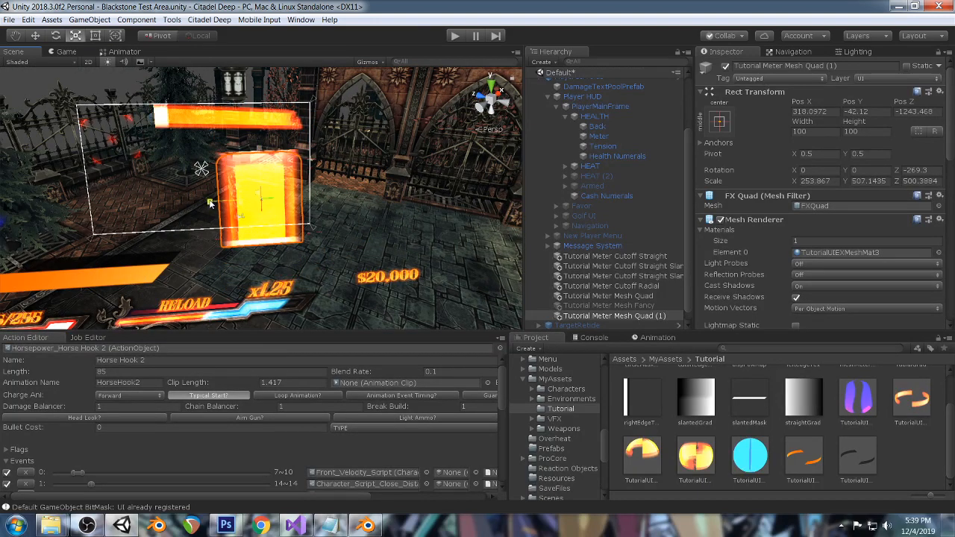
Return to the Game view and lower the duplicated quad to a Y position of -107.7.
left_click(35, 35)
left_click(66, 52)
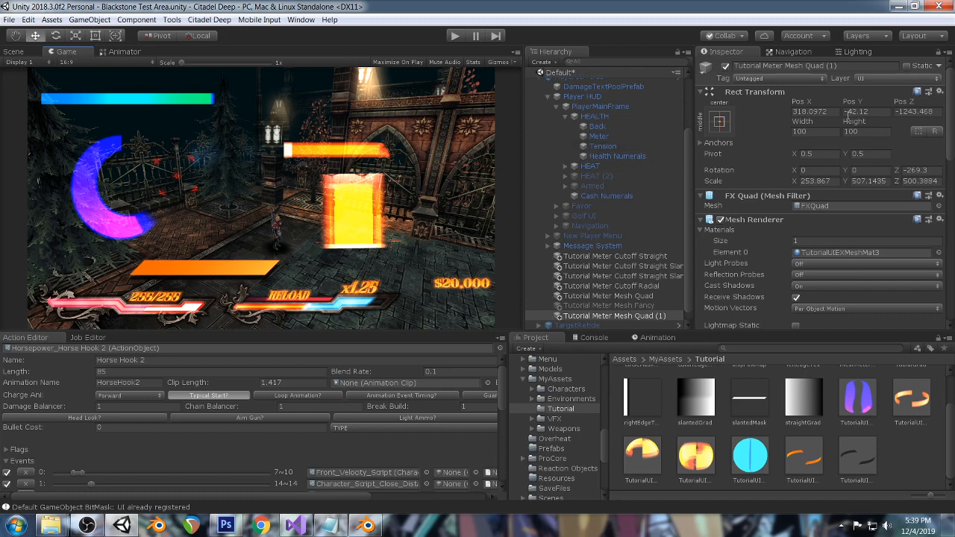
left_click_drag(850, 110, 655, 105)
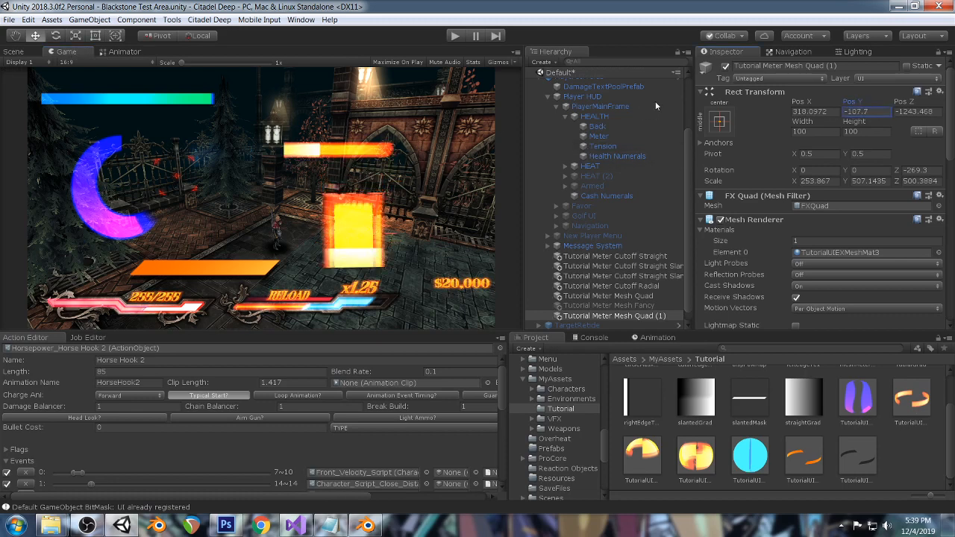
Set the TutorialUIEXMeshMat3 material's Displacement Power to 0.24.
scroll(837, 195, "down", 15)
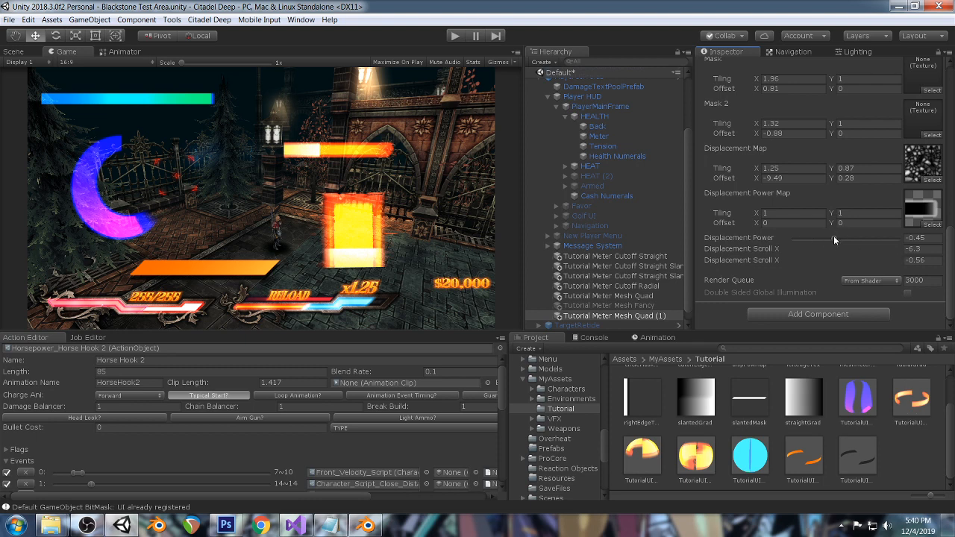
left_click_drag(833, 237, 852, 242)
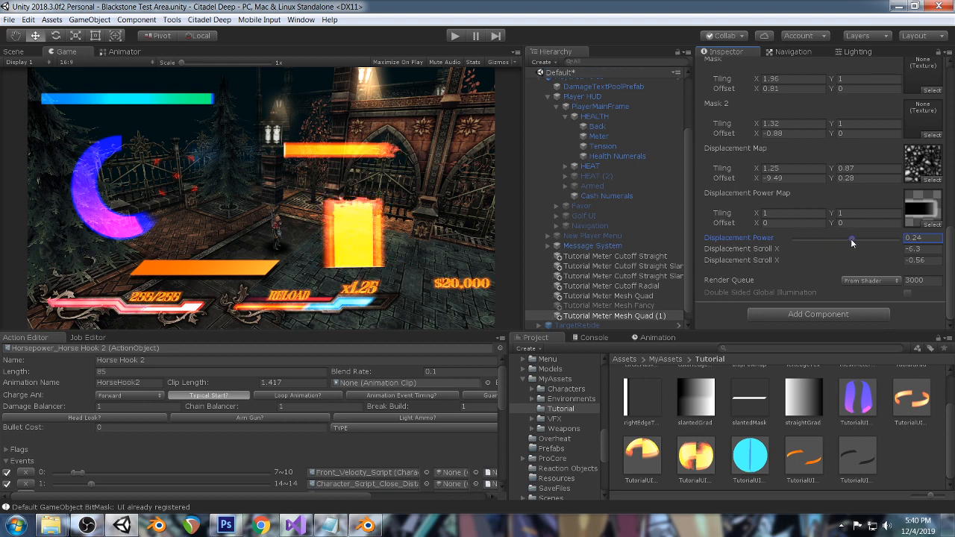
left_click(416, 212)
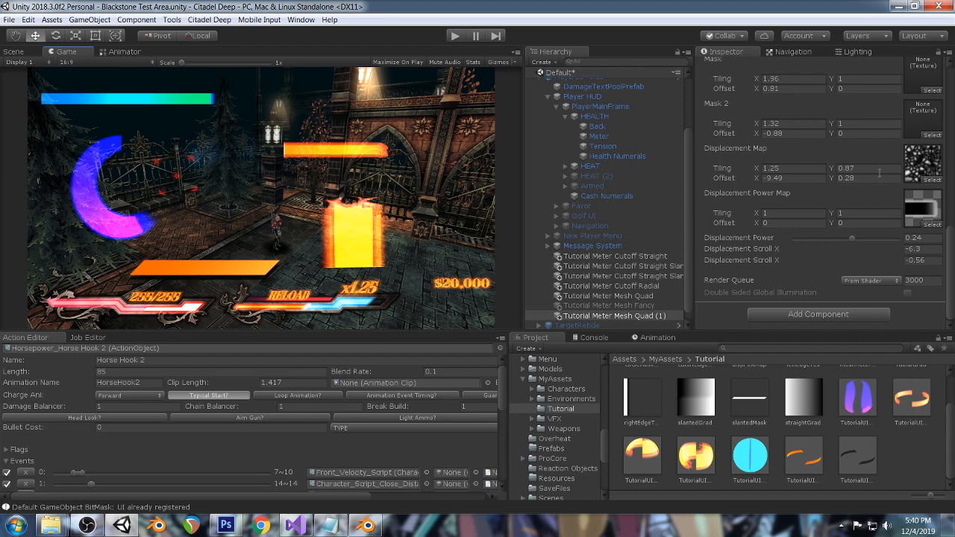
Search the textures for "mask" and assign circleMaskTex as the material's first Mask texture.
scroll(916, 148, "up", 3)
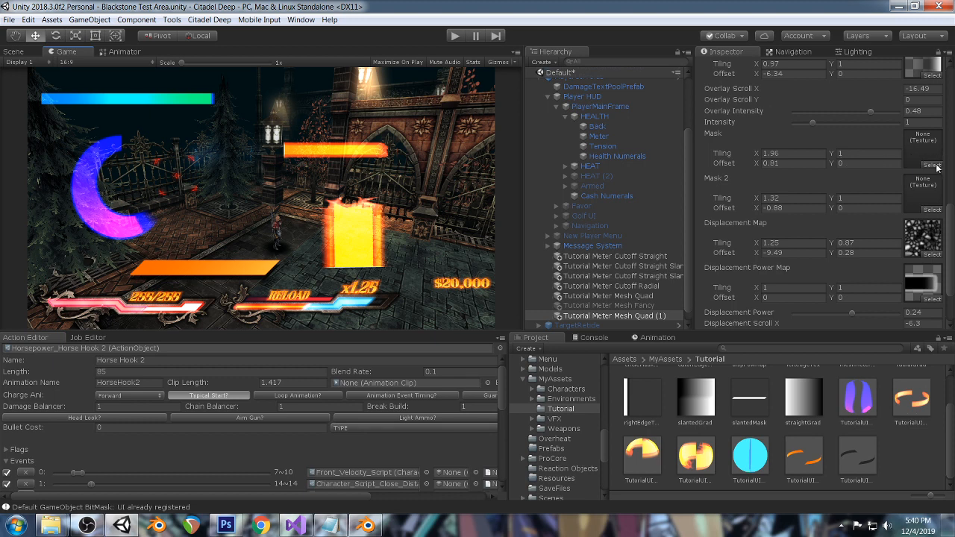
left_click(932, 144)
left_click(932, 165)
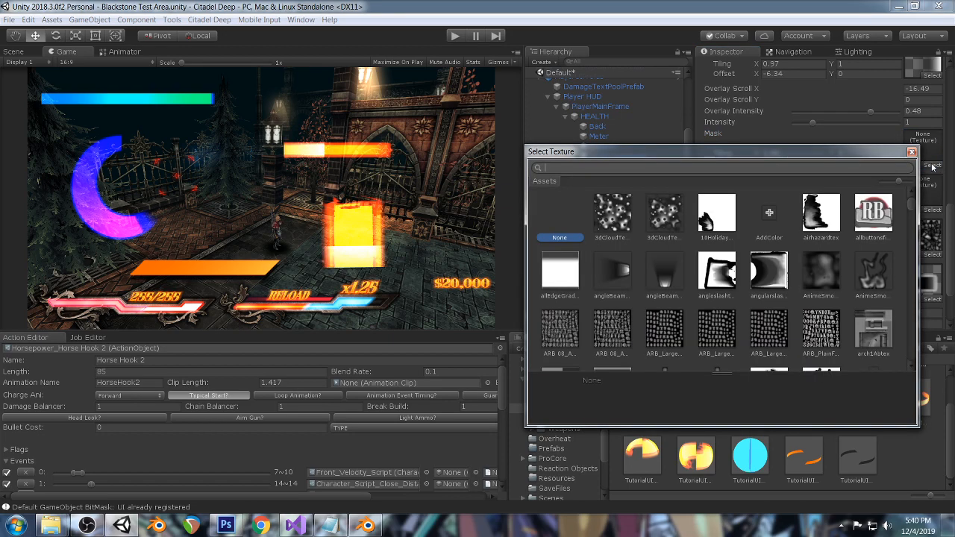
type("mask")
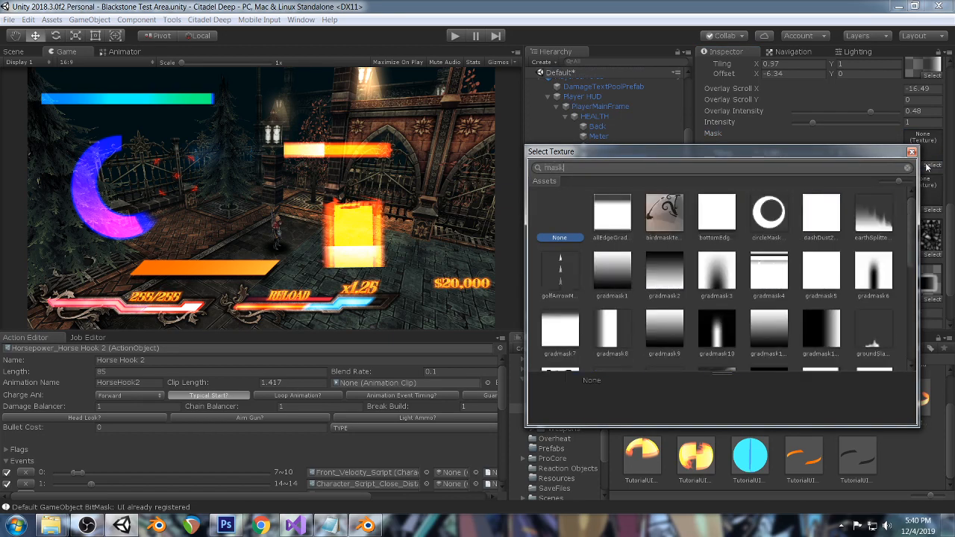
double_click(772, 212)
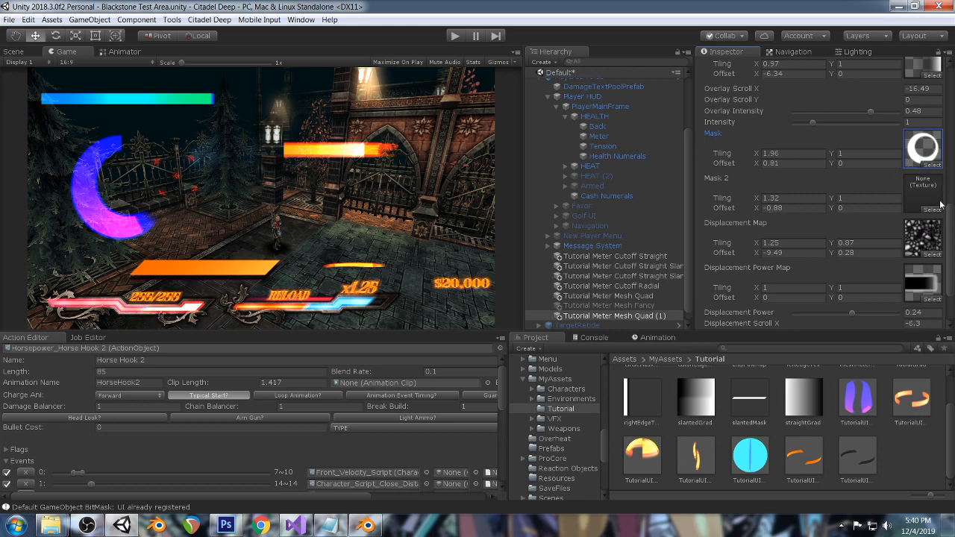
Locate the circleMaskTex asset, duplicate it, and open the copy in Photoshop.
left_click(923, 146)
left_click(661, 400)
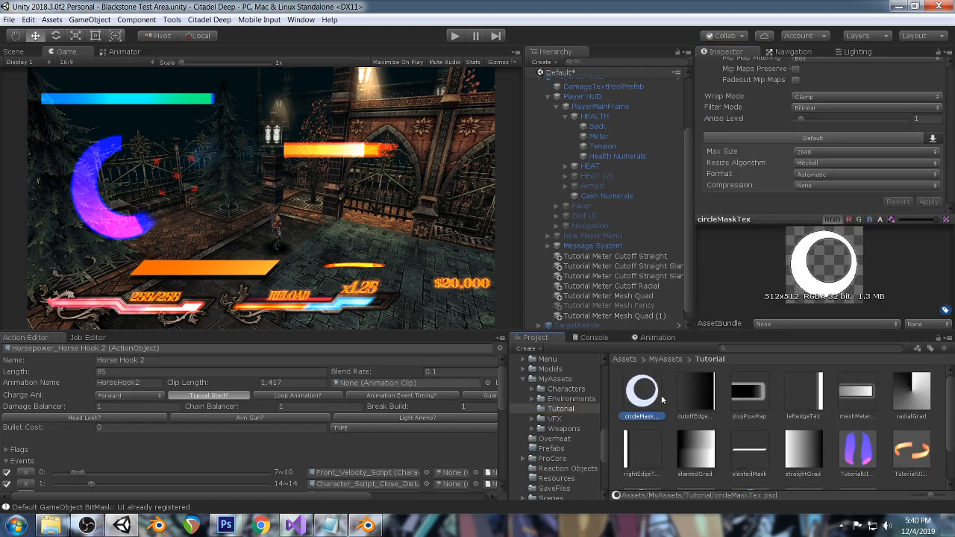
key("ctrl+d")
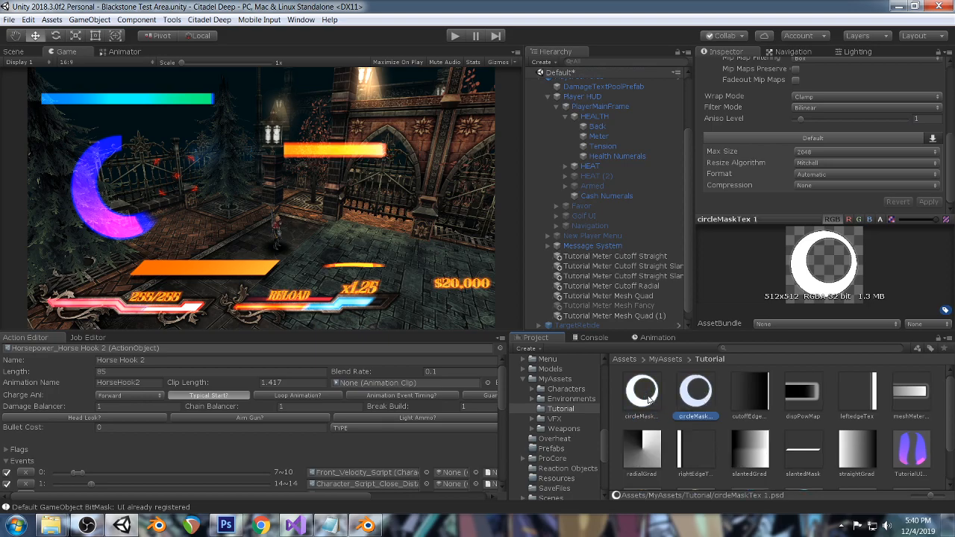
double_click(692, 404)
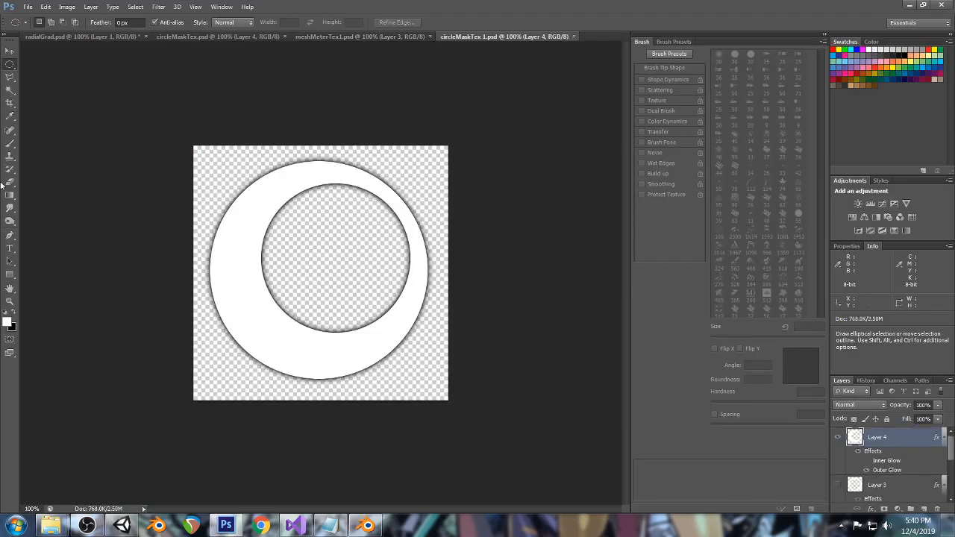
With the Ellipse tool, draw a white ellipse outward from the inner hole's centre to fill the ring into a solid disc.
left_click(10, 275)
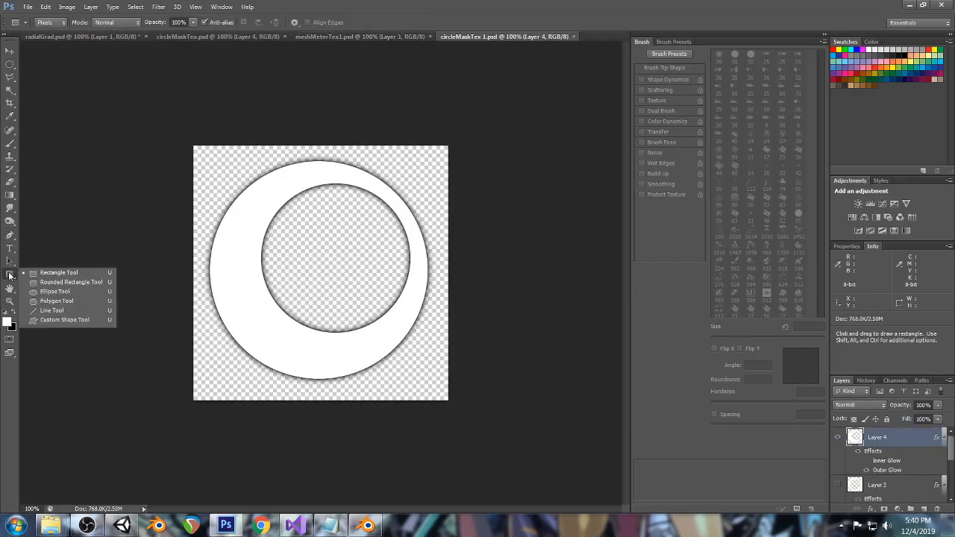
left_click(45, 291)
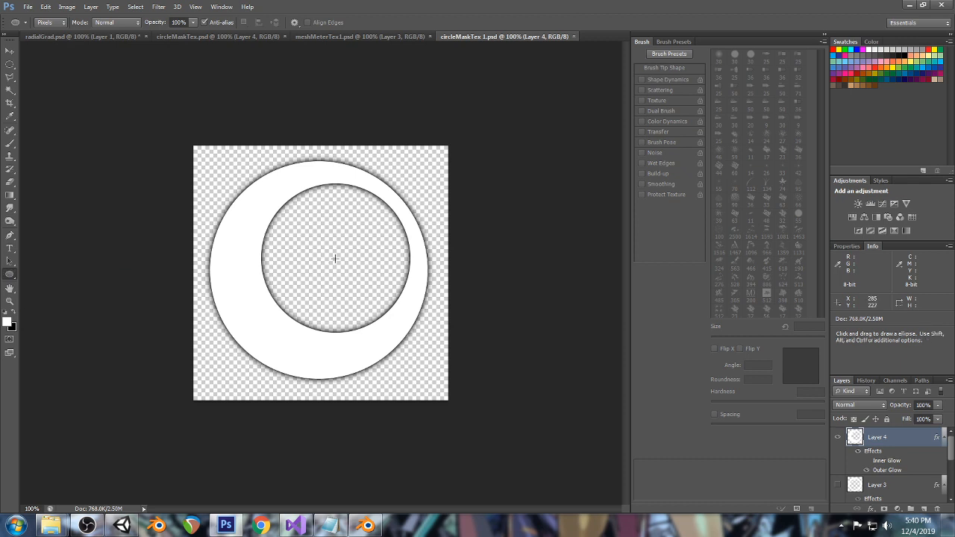
left_click_drag(335, 259, 420, 341, "alt")
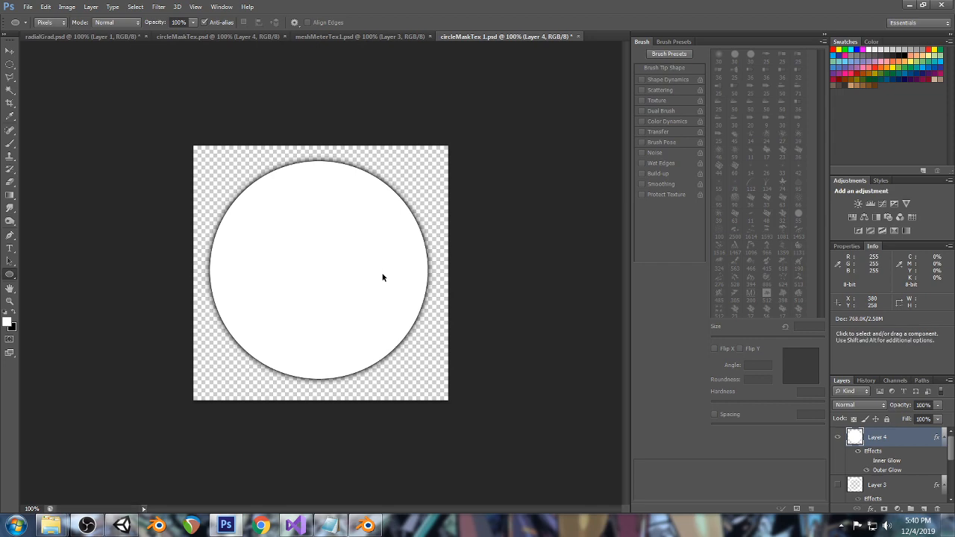
Return to Unity and assign circleMaskTex 1 as the Mask texture of the Tutorial Meter Mesh Quad (1) object's material.
left_click(135, 527)
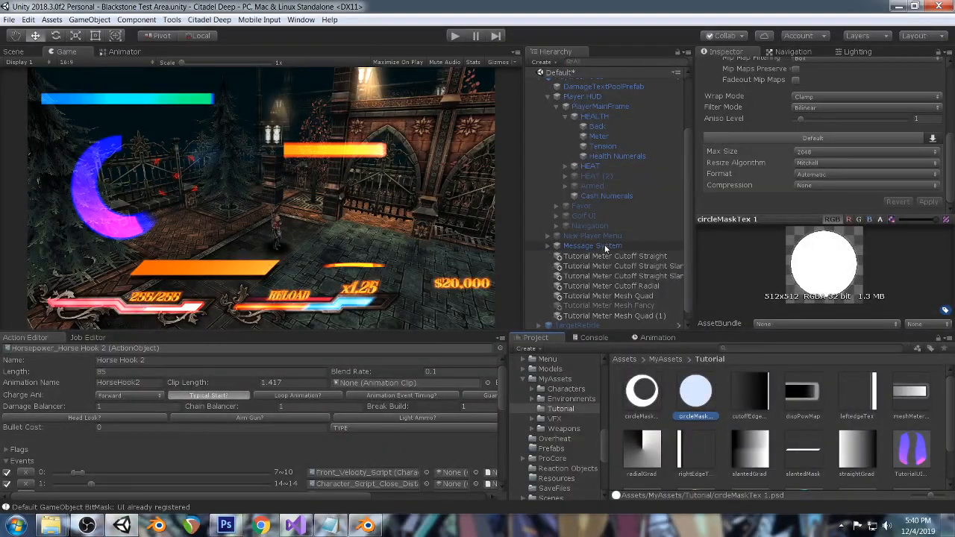
scroll(606, 248, "down", 1)
left_click(625, 306)
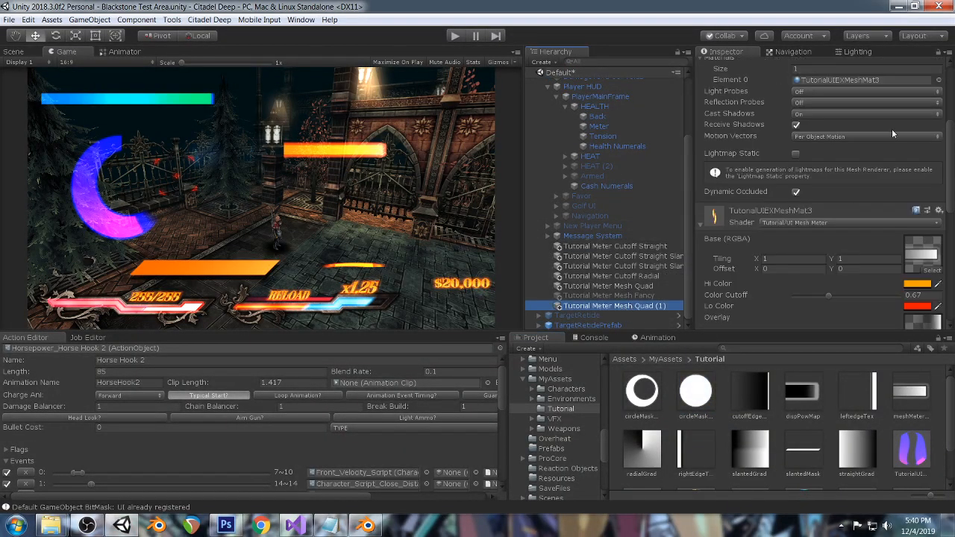
scroll(923, 270, "down", 4)
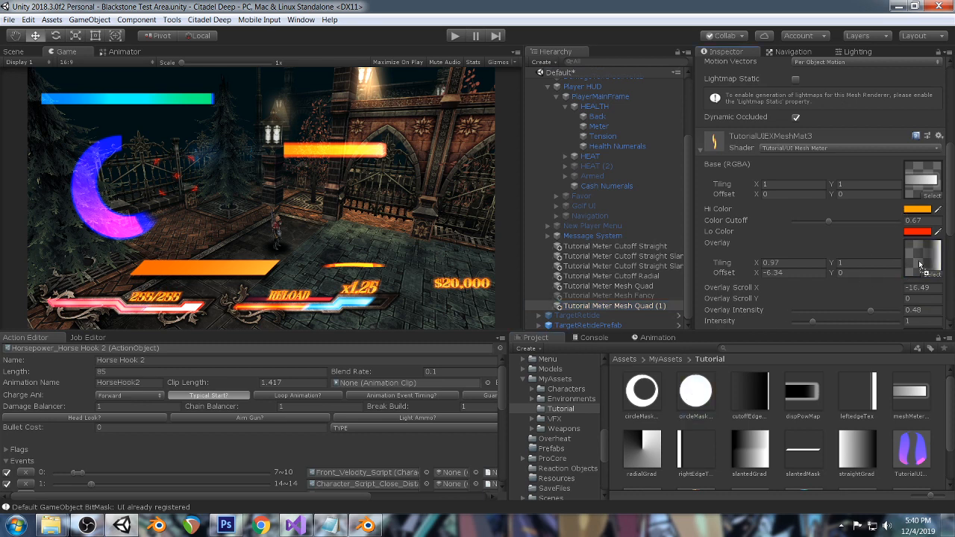
scroll(832, 255, "down", 6)
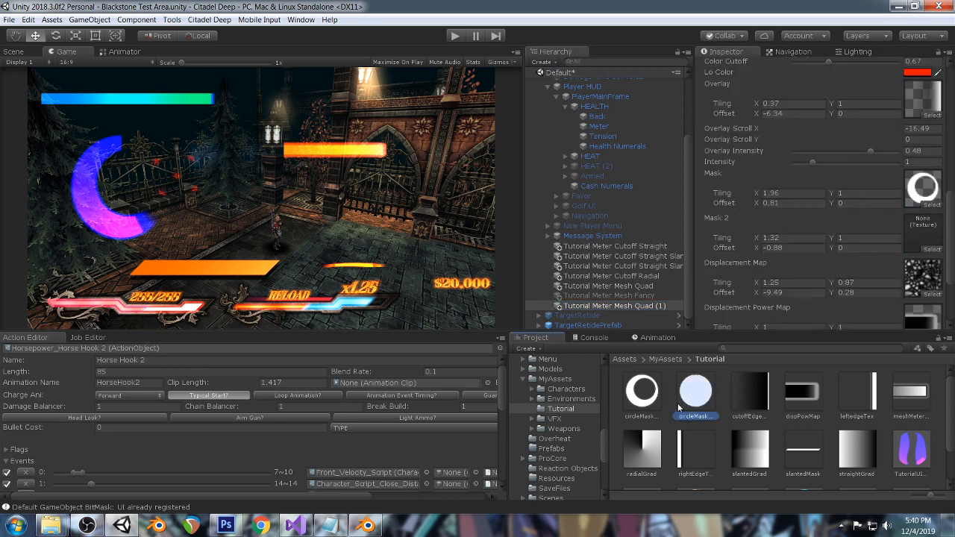
left_click_drag(875, 278, 925, 191)
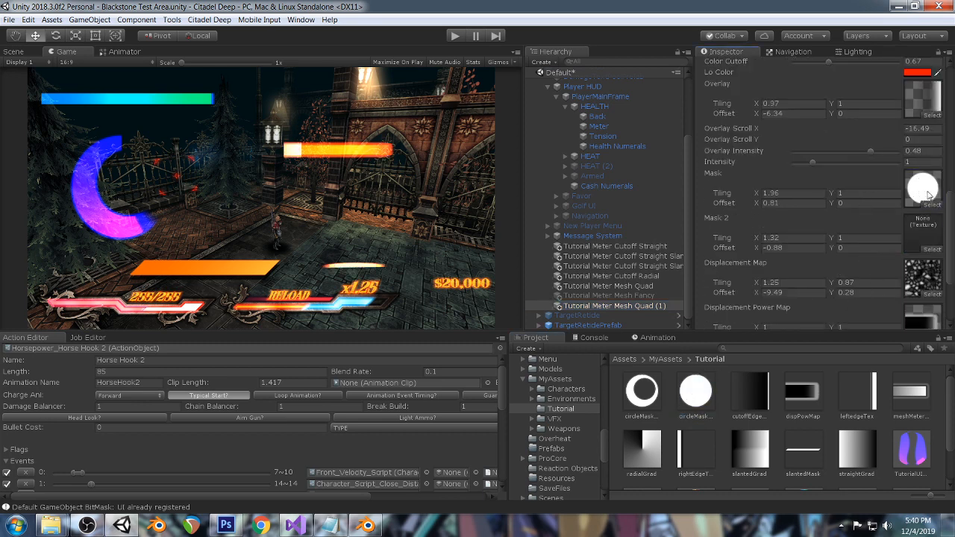
Set the material's Mask tiling X to 1 and Mask offset X to 0.
scroll(877, 191, "up", 5)
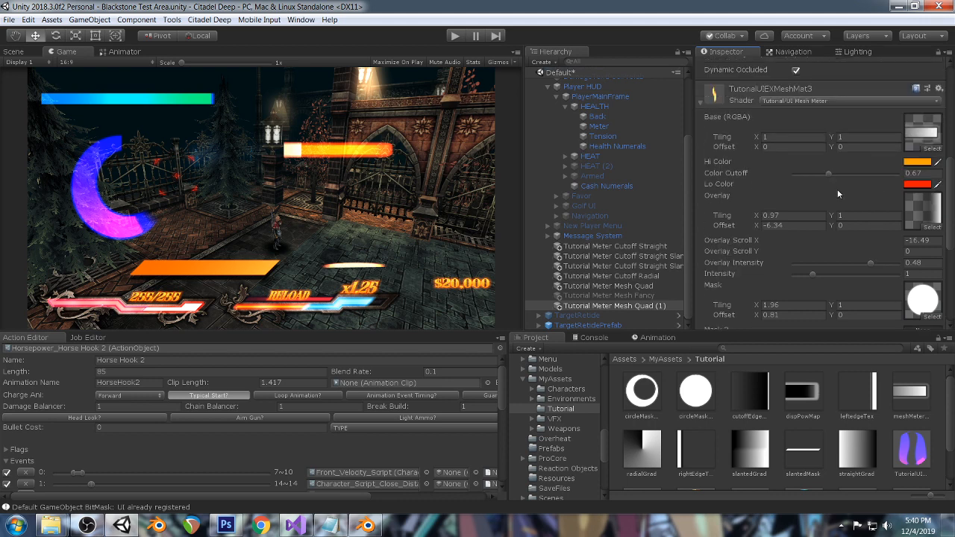
scroll(838, 189, "down", 5)
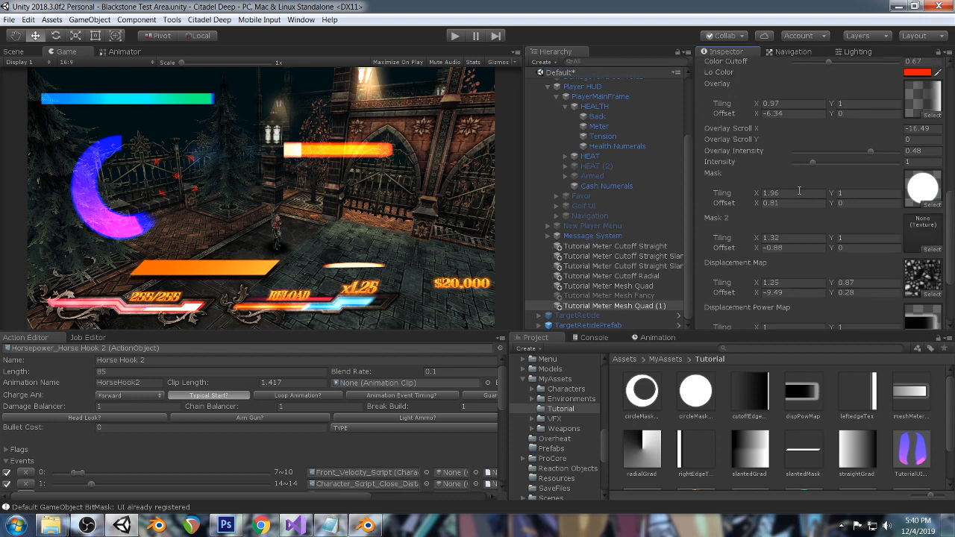
left_click(799, 193)
type("1")
left_click(788, 201)
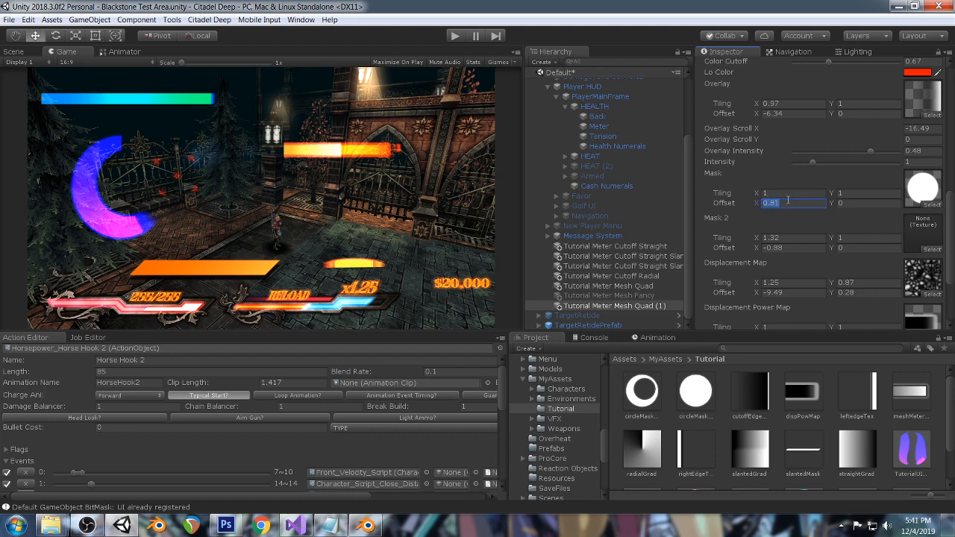
type("0")
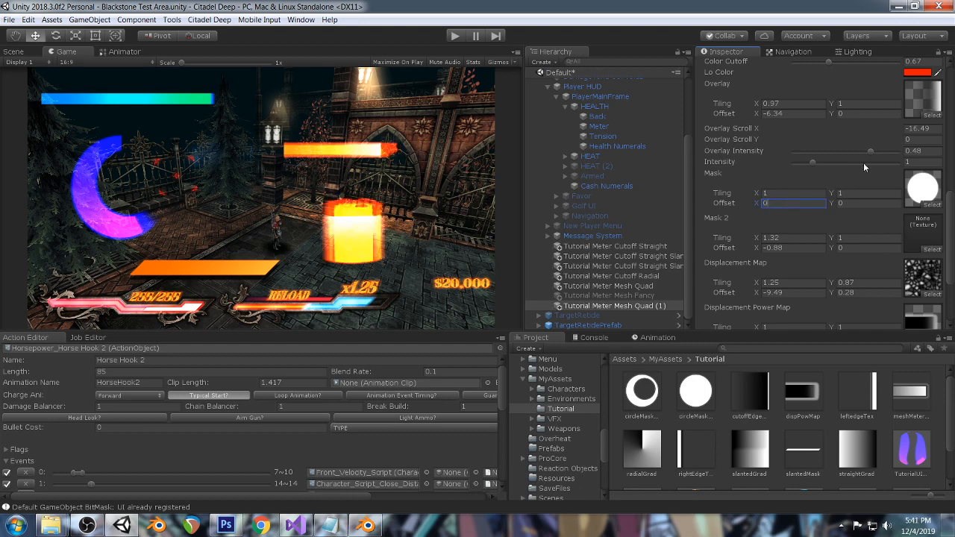
Set the material's Mask tiling X to 0.42.
scroll(879, 142, "up", 3)
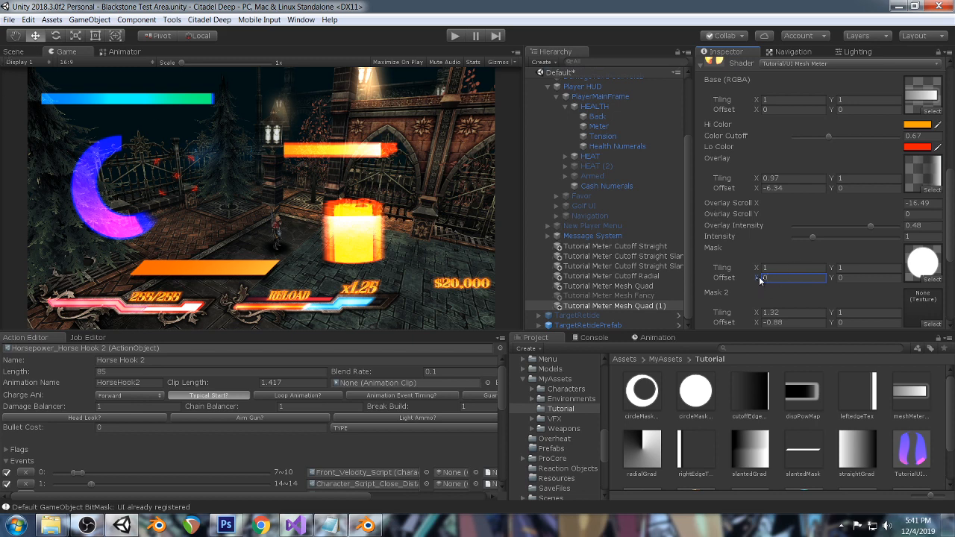
left_click_drag(757, 268, 744, 269)
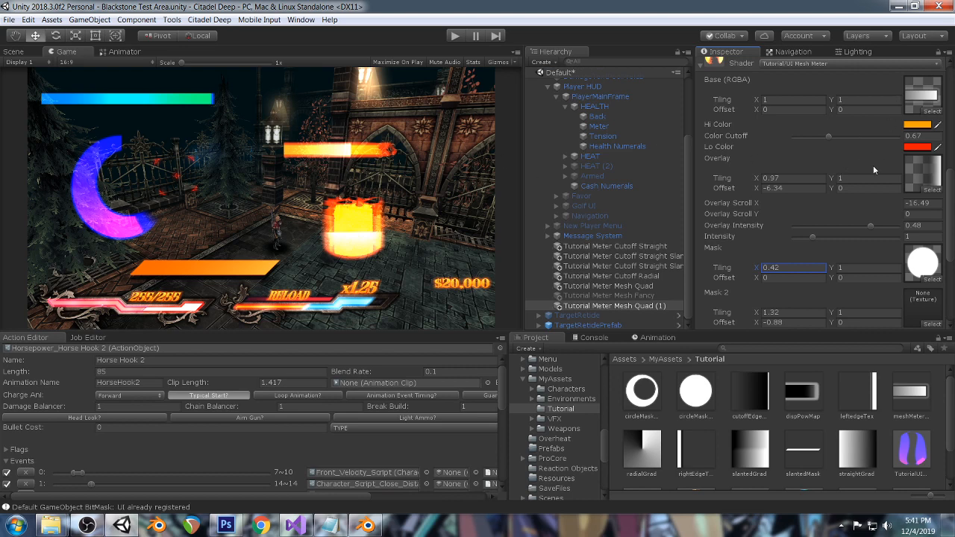
scroll(874, 171, "up", 10)
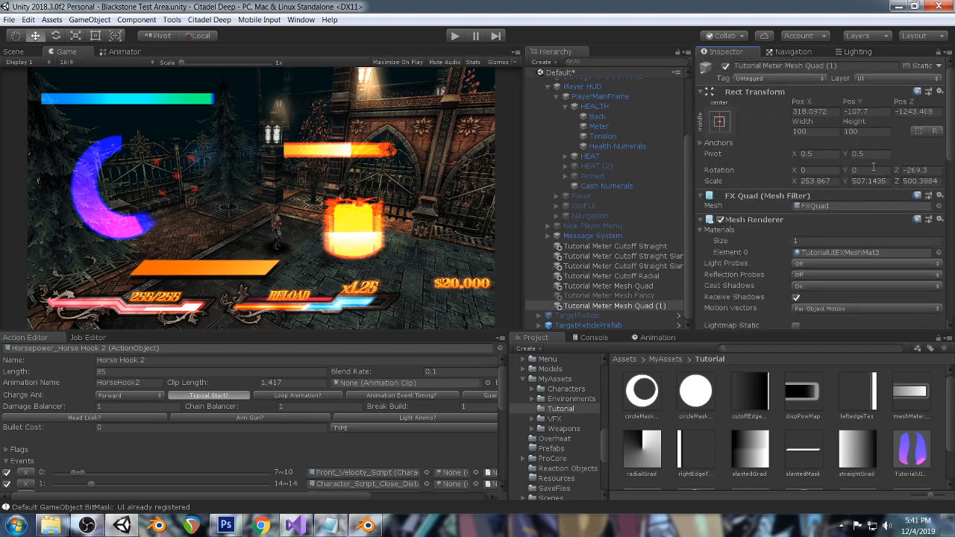
scroll(833, 224, "down", 10)
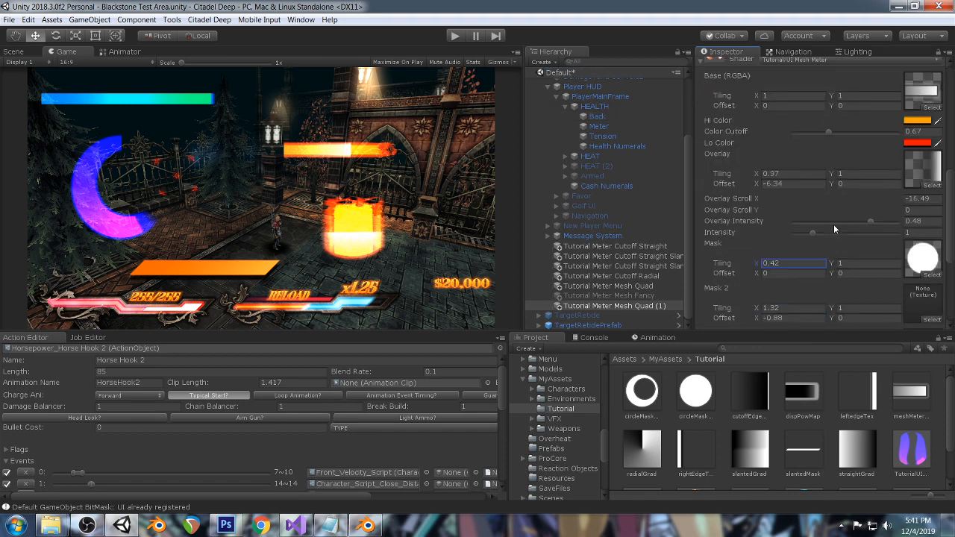
Run the game and set TutorialUIEXMeshMat3's Base offset X to 0.07 and Mask tiling X to 0.25.
left_click(455, 36)
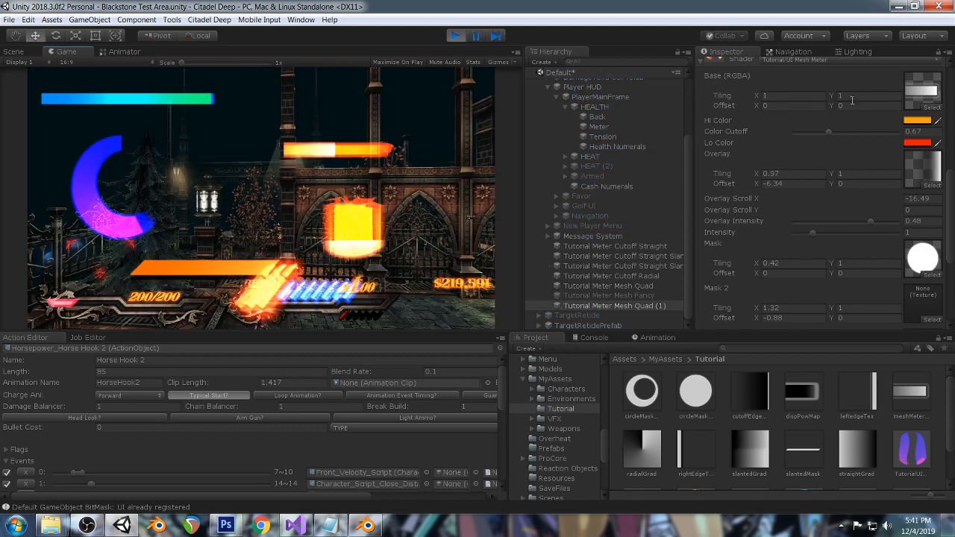
mouse_move(760, 106)
left_mouse_down()
mouse_move(747, 104)
mouse_move(757, 93)
left_mouse_up()
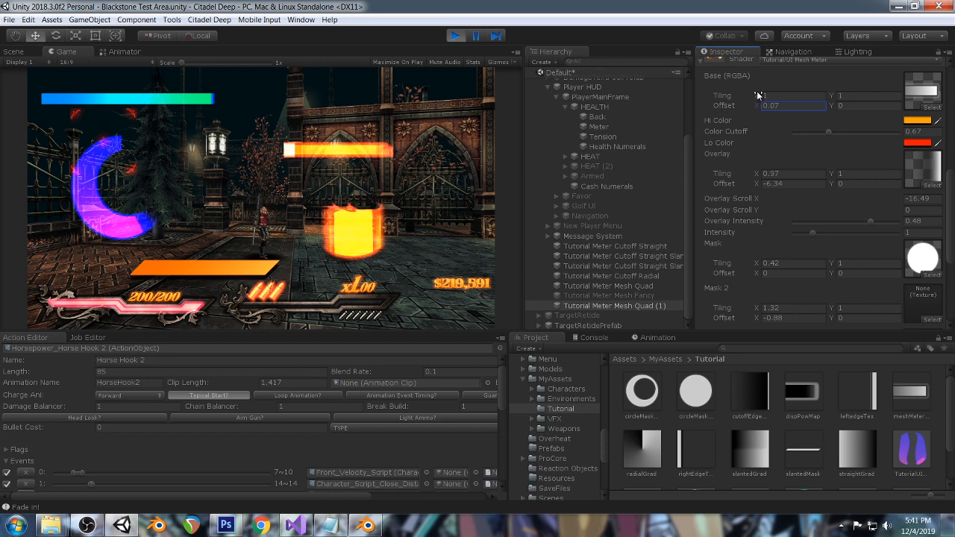
left_click(755, 263)
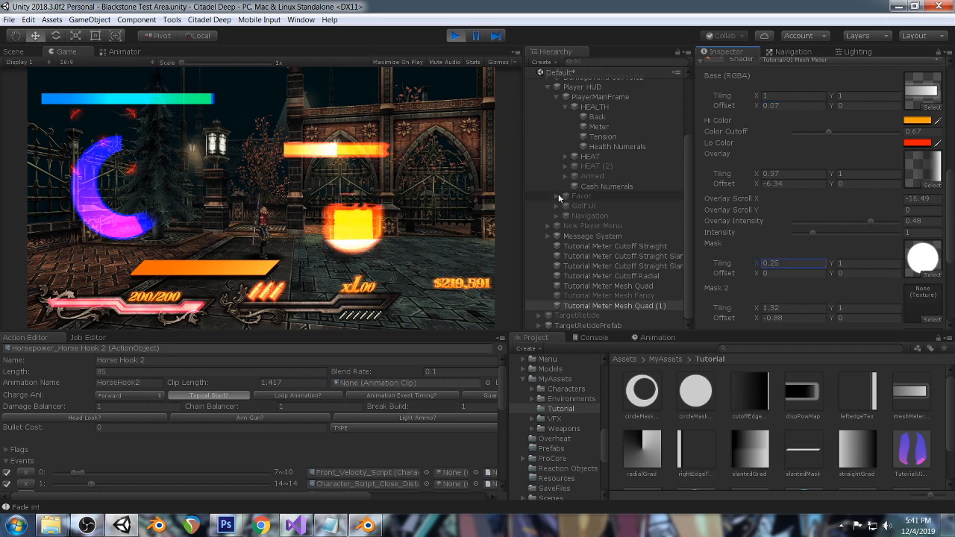
Set the material's Displacement Power to -0.05.
scroll(870, 210, "down", 5)
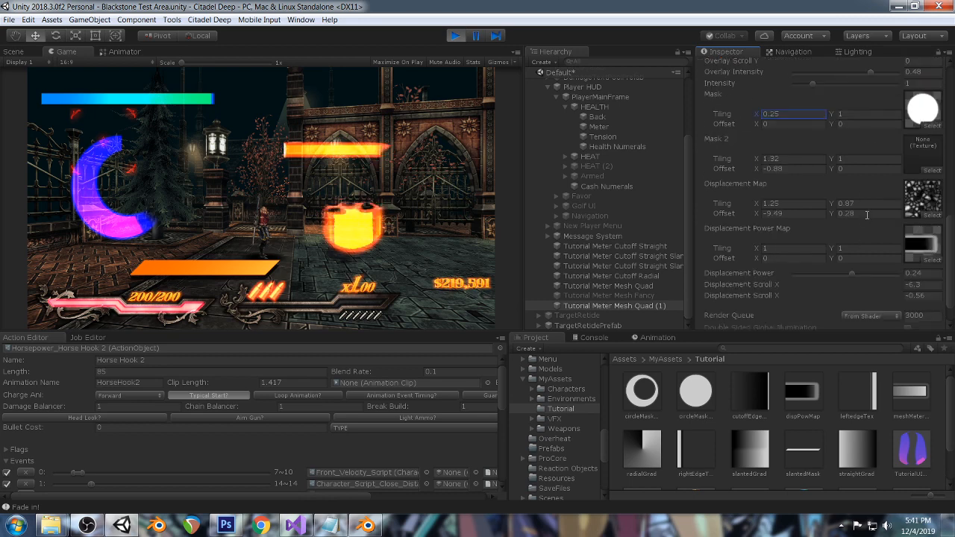
left_click_drag(851, 235, 841, 237)
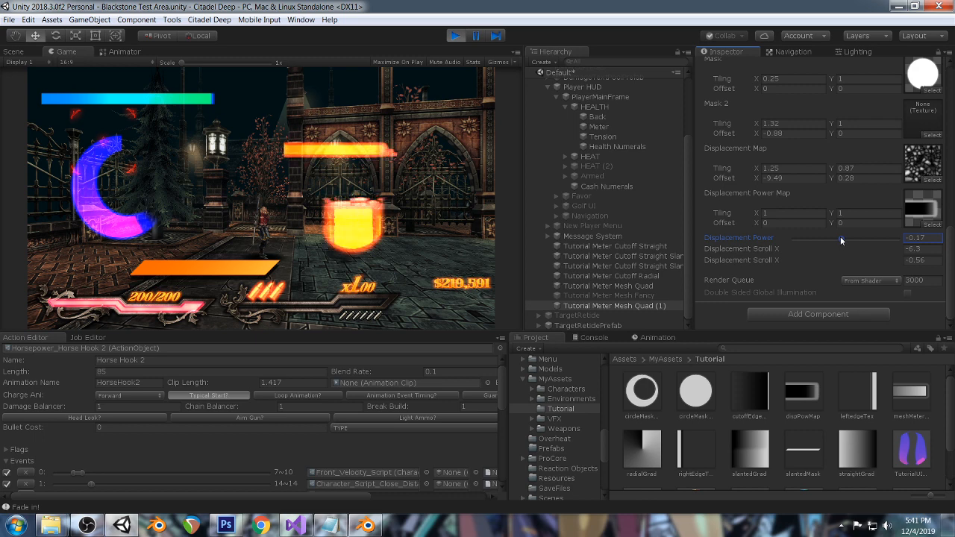
left_click_drag(841, 239, 843, 239)
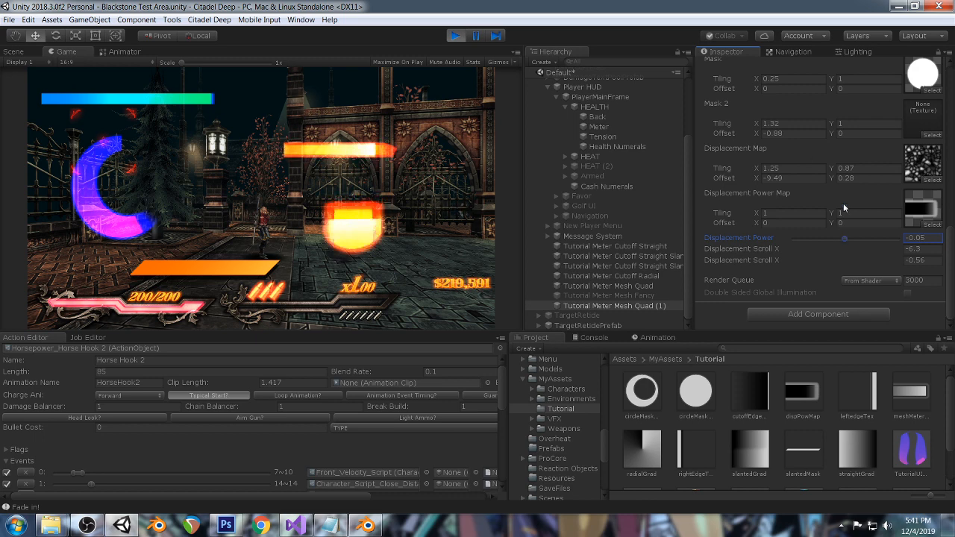
Set the material's Base offset X to 0.13 and its Displacement Power to -0.77.
scroll(843, 202, "up", 6)
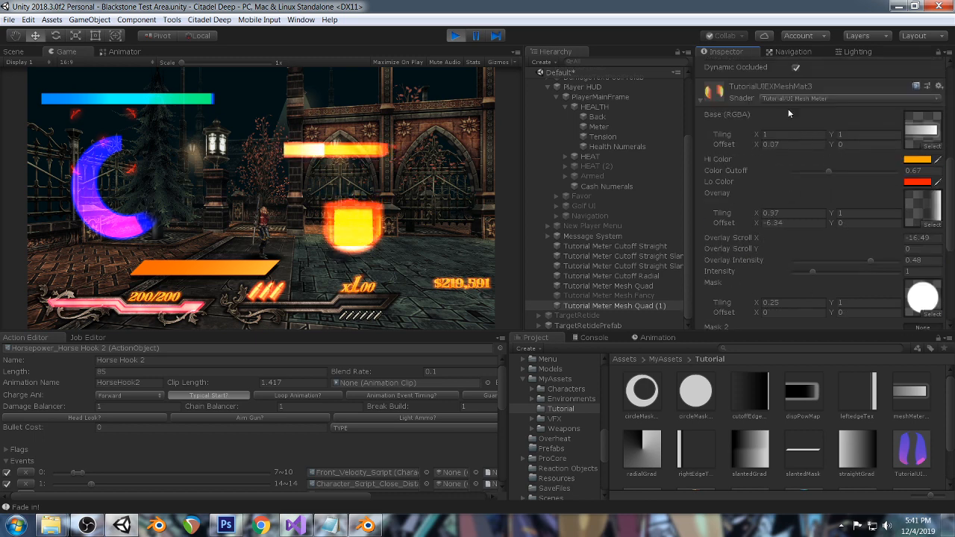
mouse_move(757, 145)
left_mouse_down()
mouse_move(774, 144)
mouse_move(763, 148)
left_mouse_up()
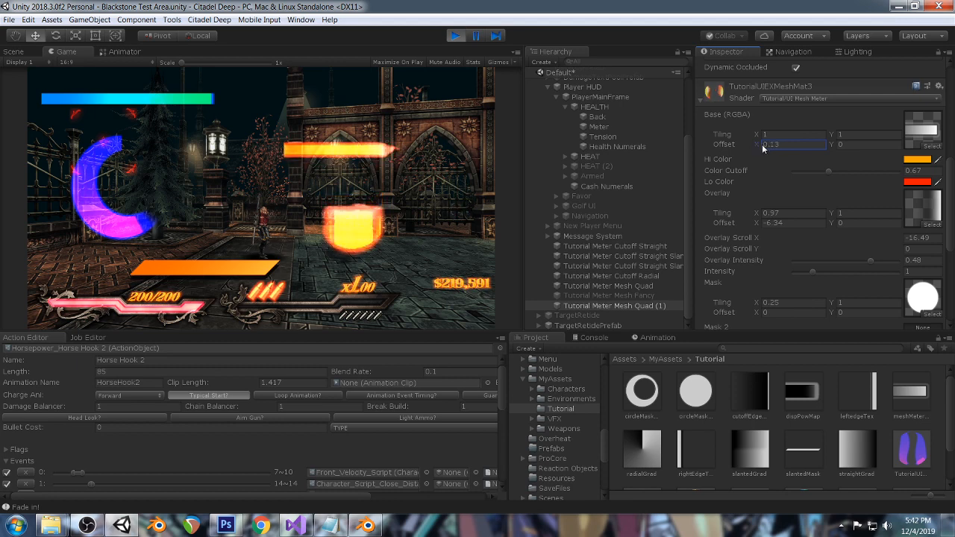
scroll(855, 192, "down", 6)
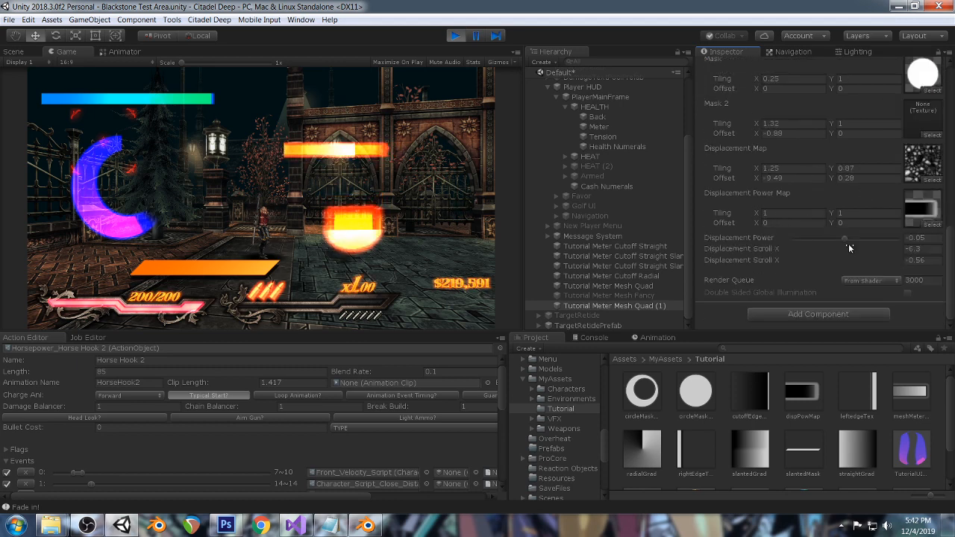
left_click_drag(843, 237, 825, 239)
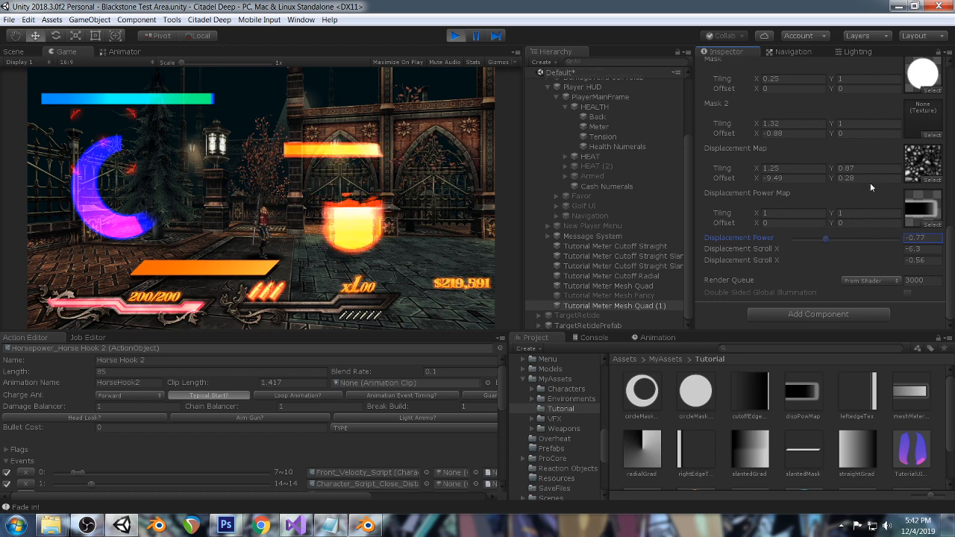
scroll(875, 164, "up", 8)
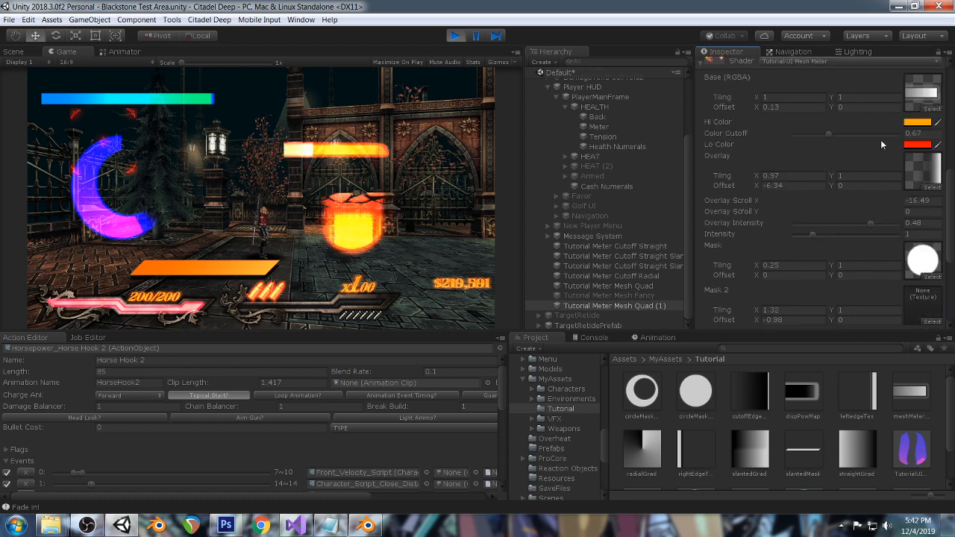
In Photoshop, narrow the gradient bar on Layer 3 of meshMeterTex1.psd to about 51% width, keeping its left edge fixed.
left_click(226, 527)
left_click(360, 36)
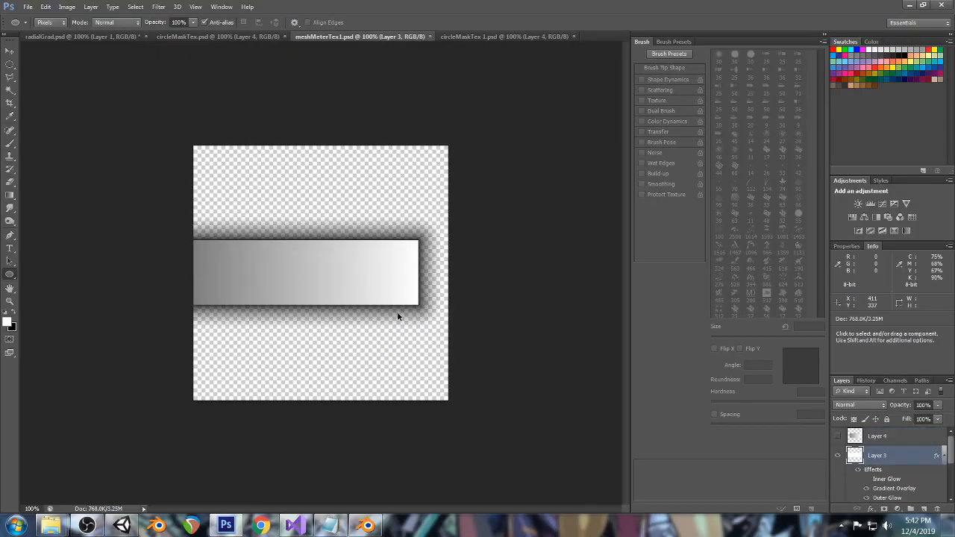
key("ctrl+t")
left_click_drag(419, 272, 308, 272)
left_click(10, 50)
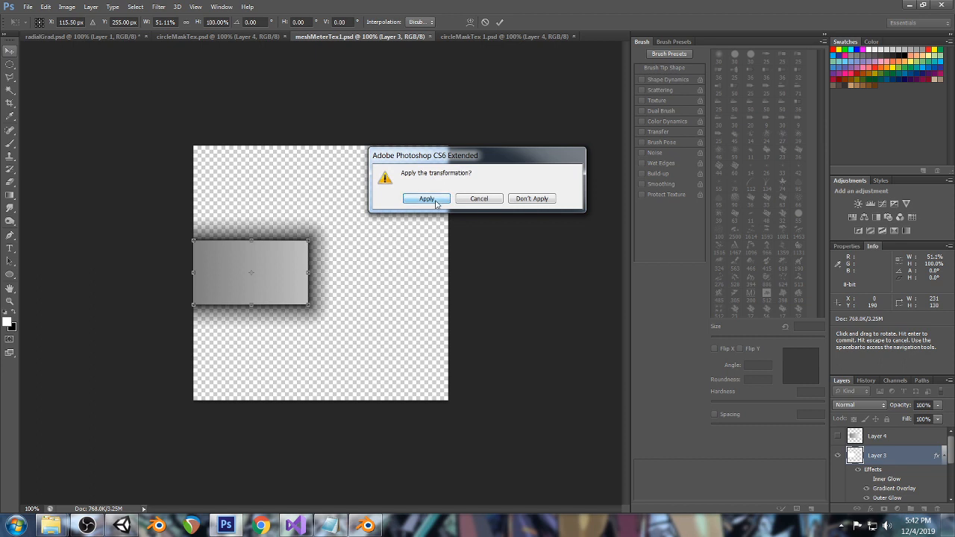
left_click(437, 201)
Stretch the bar vertically about its centre to nearly the full canvas height, save the file, and check the texture in Unity.
left_click(252, 237)
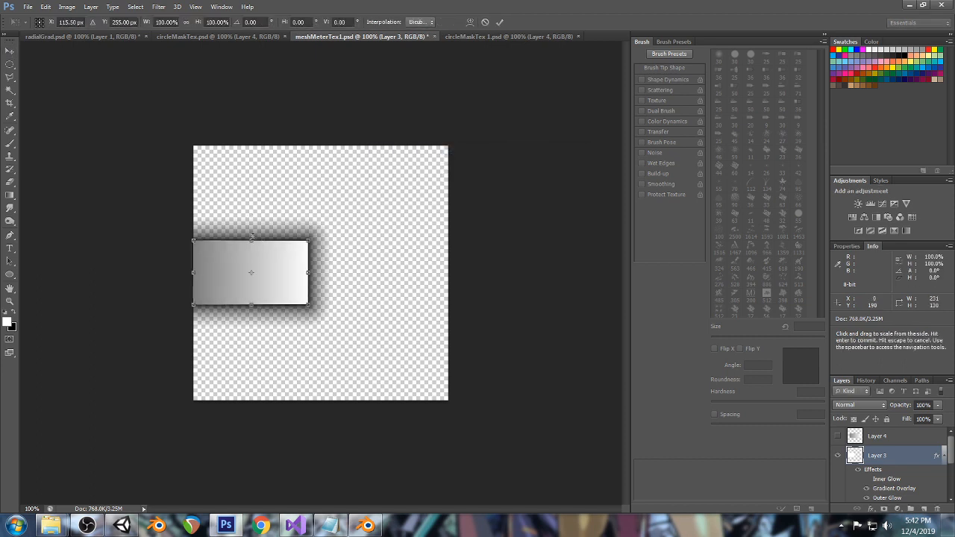
left_click_drag(252, 239, 251, 163, "alt")
left_click(9, 50)
key("Return")
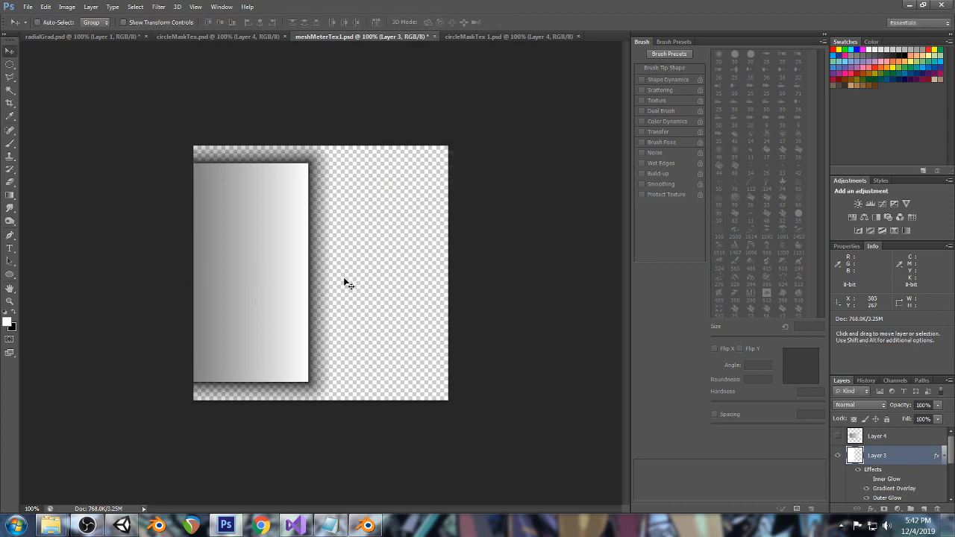
left_click(121, 526)
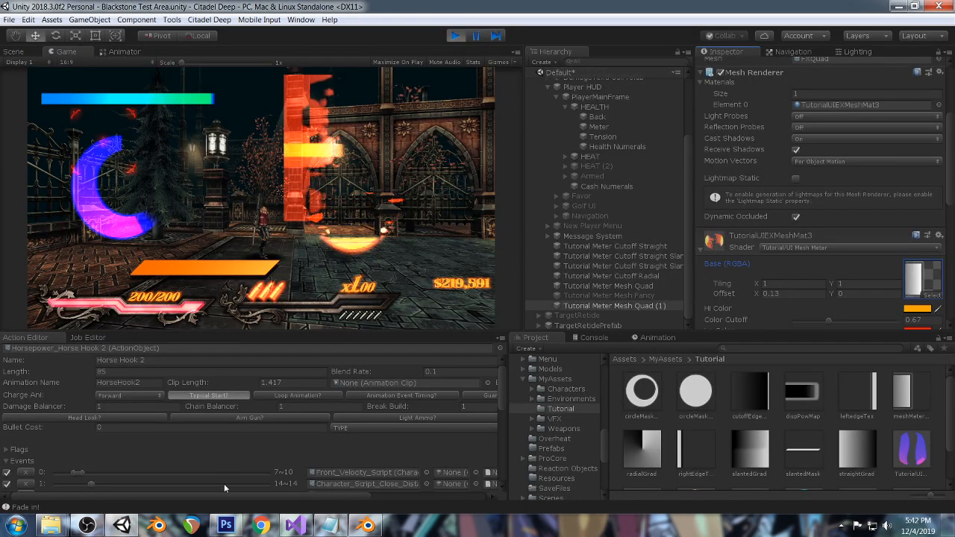
Back in Photoshop, undo the last vertical stretch, scale the bar's height to about 232% about its centre, and save the file.
left_click(225, 526)
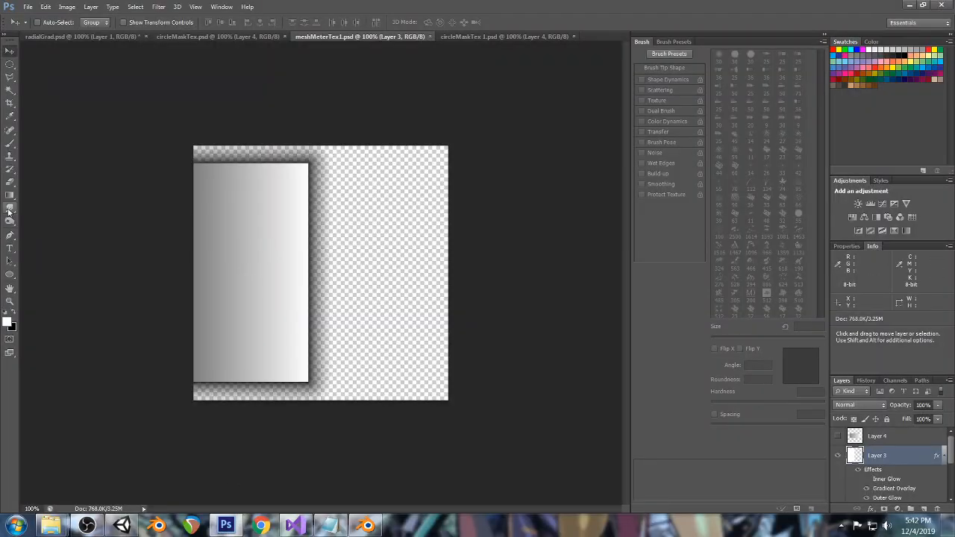
key("ctrl+z")
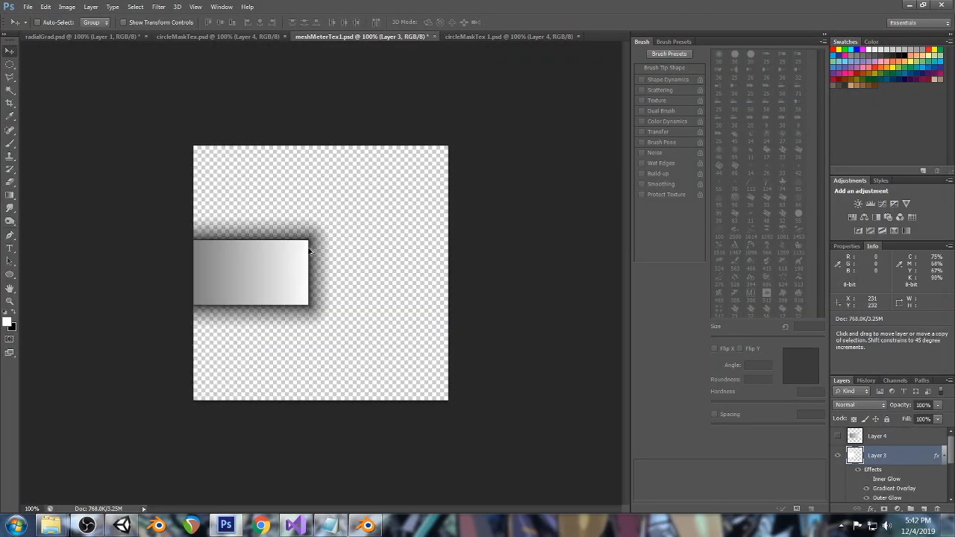
key("ctrl+t")
left_click_drag(252, 239, 251, 197)
left_click(10, 50)
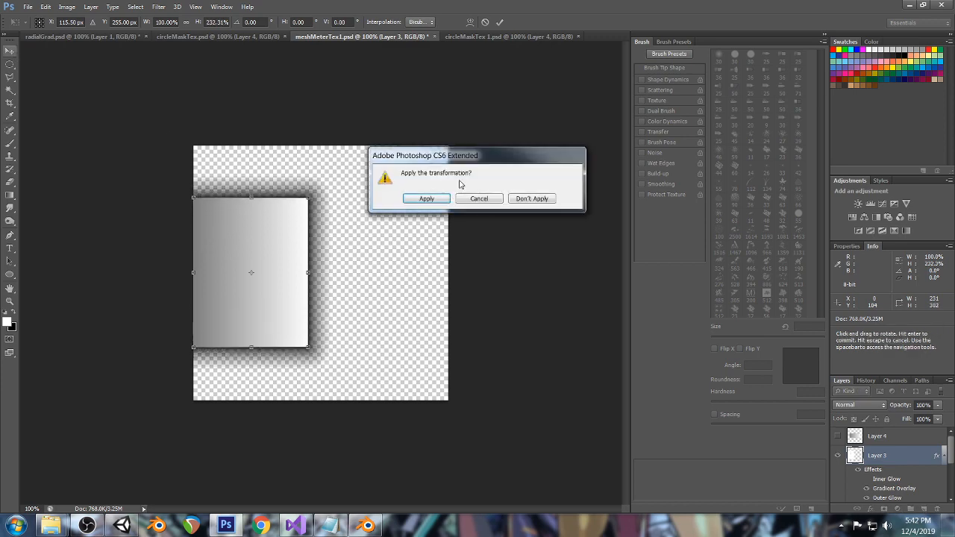
key("ctrl+s")
Switch to Unity, deactivate the Tutorial Meter Mesh Quad object, and select Tutorial Meter Mesh Quad (1).
left_click(122, 526)
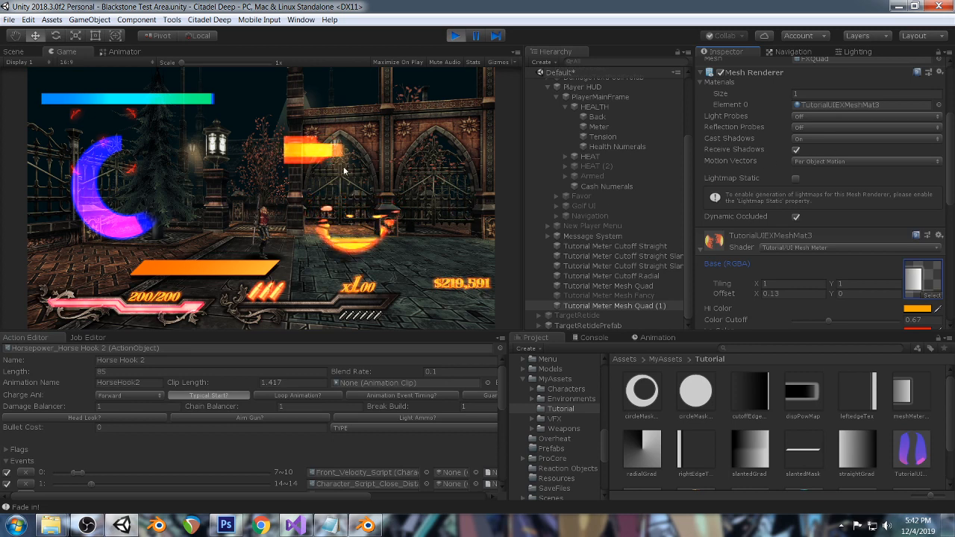
left_click(631, 286)
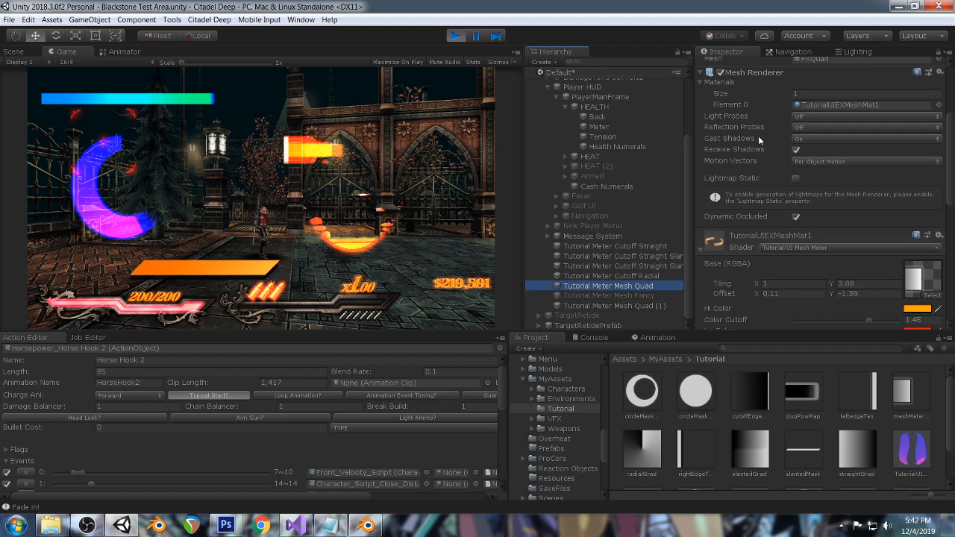
left_click(605, 306)
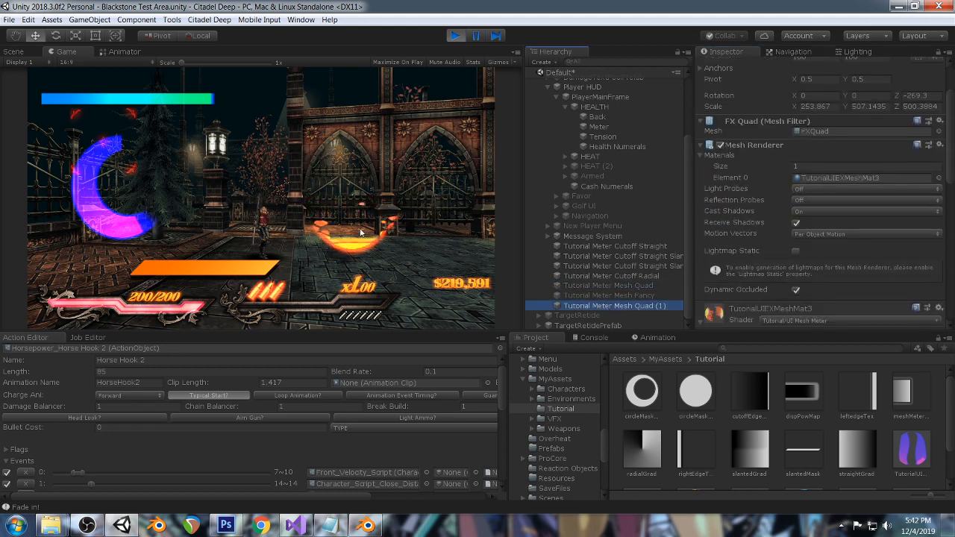
Reset the Base texture's X offset to 0 and clear the Displacement Power Map texture on TutorialUIEXMeshMat3.
scroll(841, 176, "down", 5)
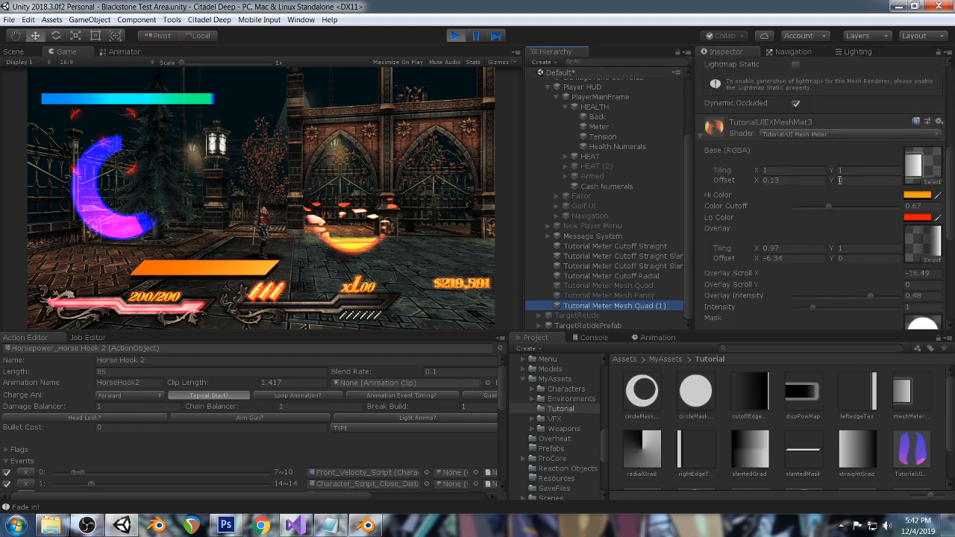
left_click(791, 181)
type("0")
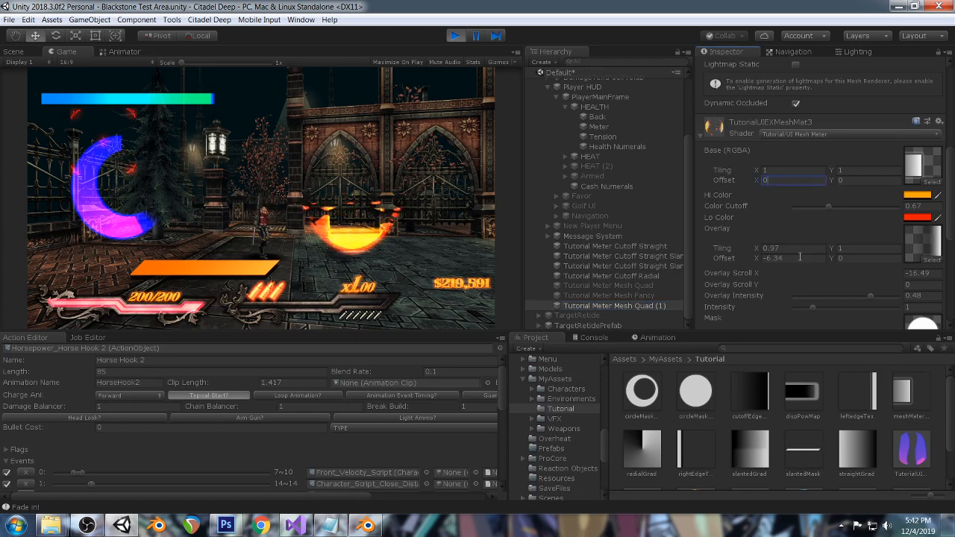
scroll(840, 242, "down", 7)
left_click(932, 224)
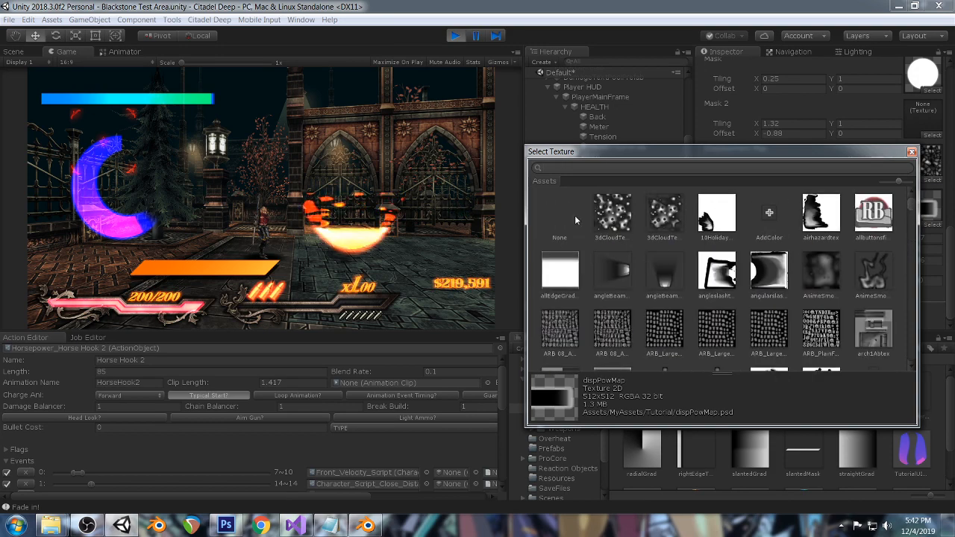
double_click(560, 216)
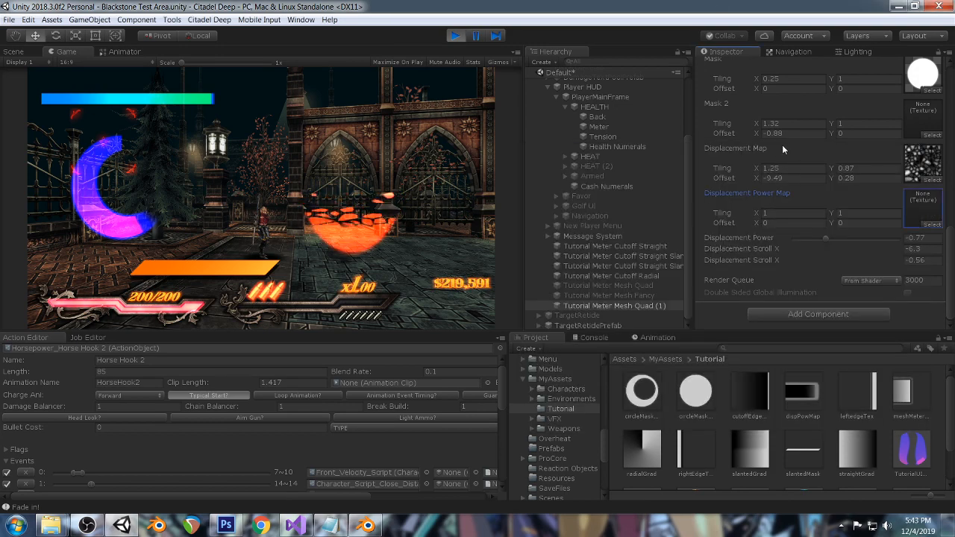
Set the Base texture's X offset to -0.02 and the Mask's X tiling to 1.68.
scroll(782, 144, "up", 8)
scroll(839, 172, "down", 6)
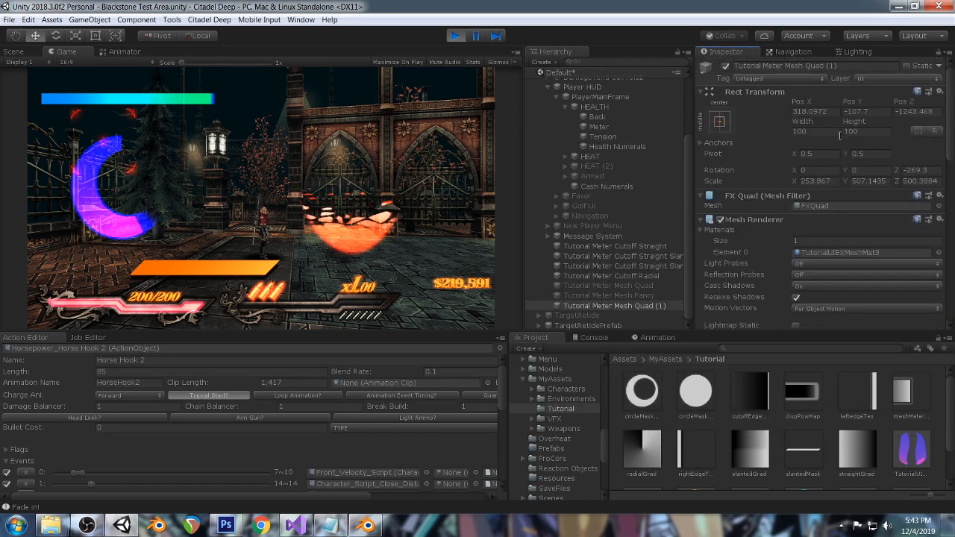
scroll(837, 200, "up", 4)
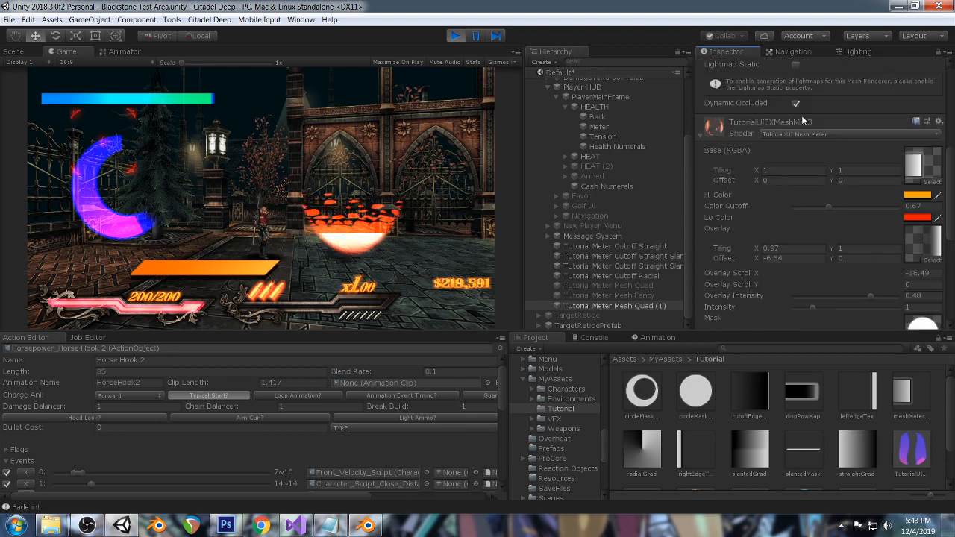
mouse_move(757, 180)
left_mouse_down()
mouse_move(742, 180)
mouse_move(755, 185)
left_mouse_up()
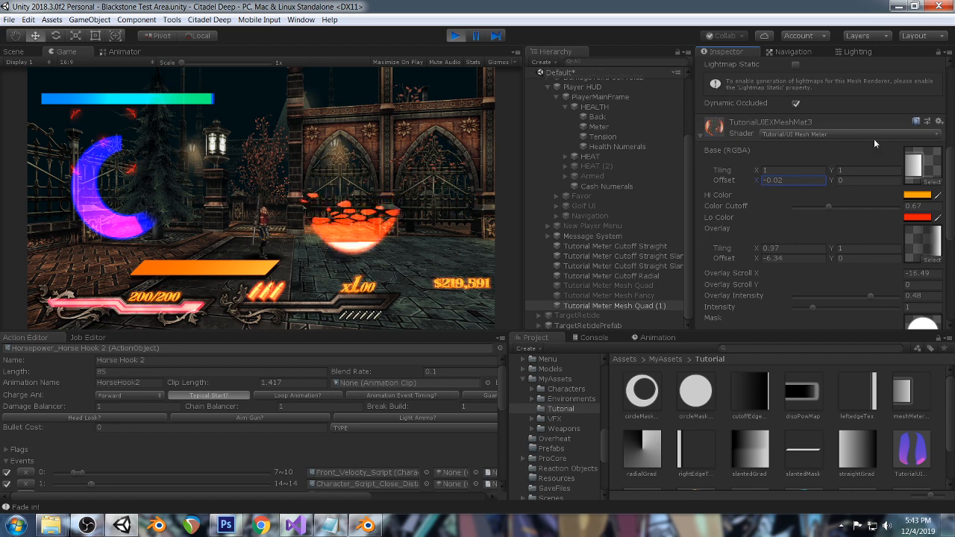
scroll(890, 186, "down", 3)
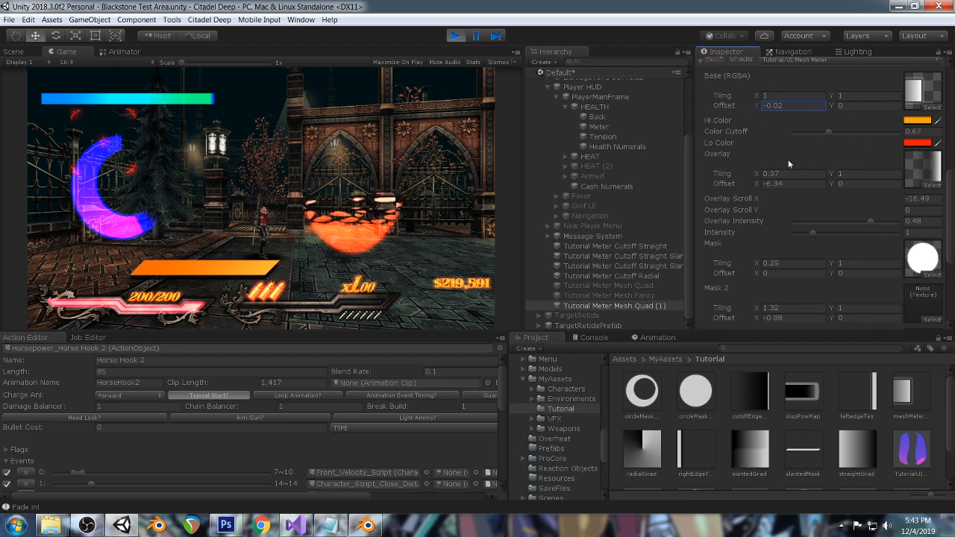
left_click_drag(755, 264, 764, 268)
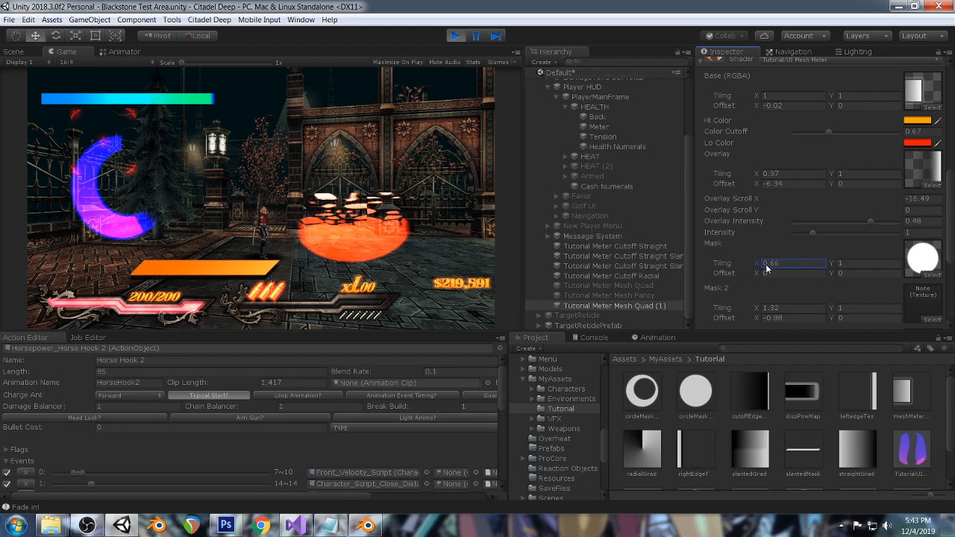
left_click_drag(766, 269, 775, 268)
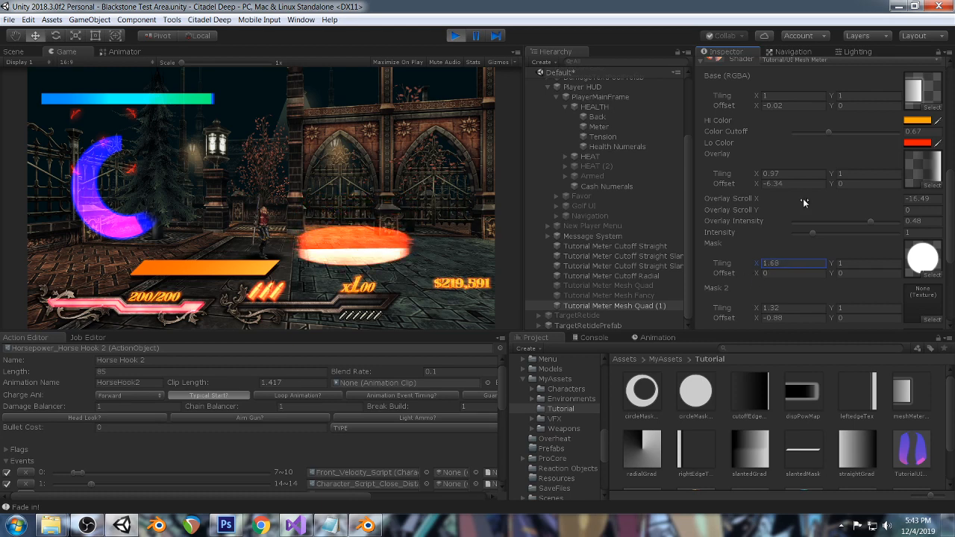
Scale the selected meter quad down horizontally in the Scene view to a rounder shape, and return to the Game view.
left_click(14, 51)
left_click(75, 35)
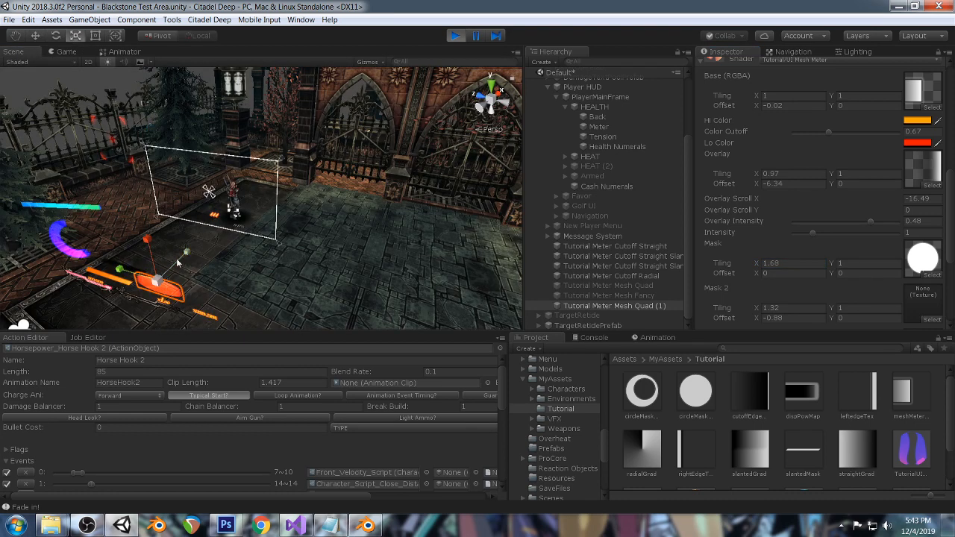
left_click_drag(123, 274, 132, 275)
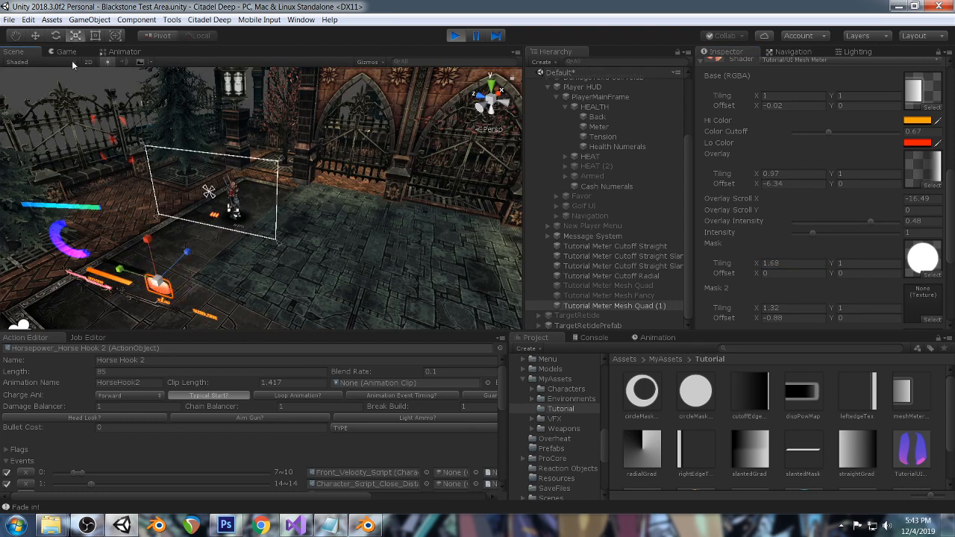
left_click(66, 51)
Lower the meter's fill level by setting the Base texture's X offset to 0.26.
scroll(818, 171, "up", 3)
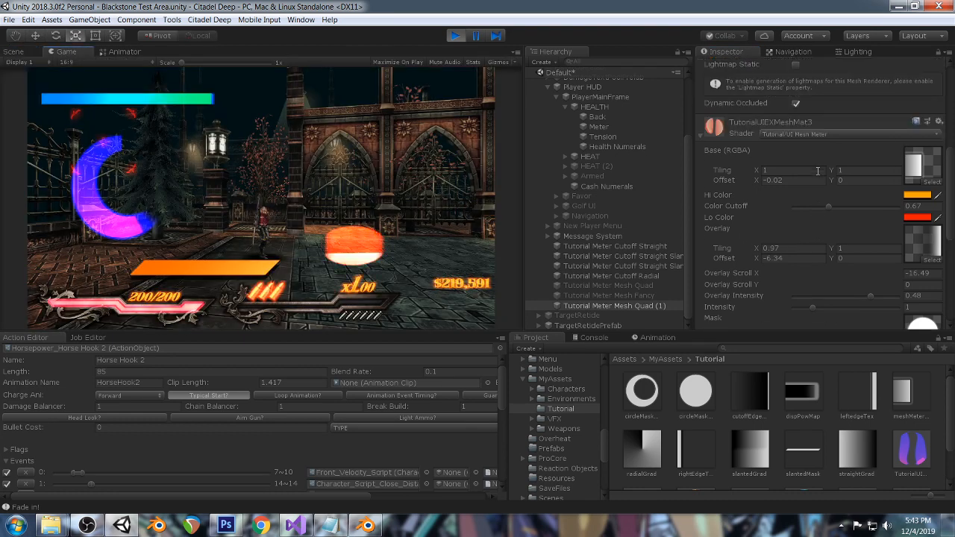
scroll(858, 209, "down", 1)
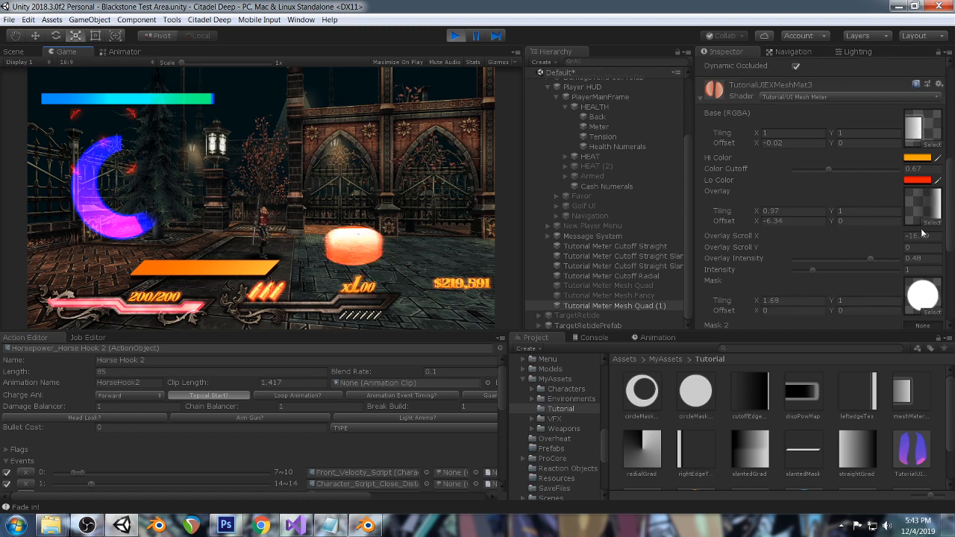
left_click(758, 221)
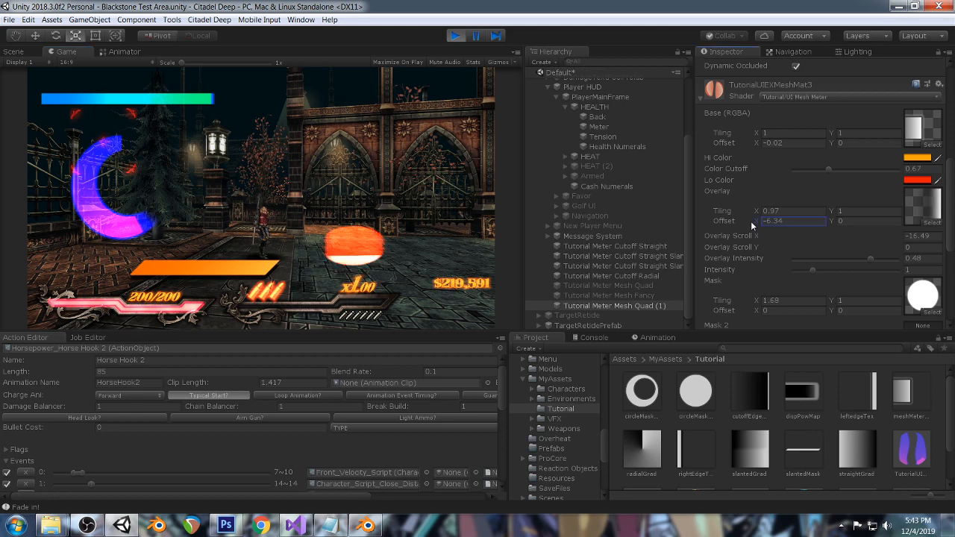
left_click_drag(754, 146, 761, 144)
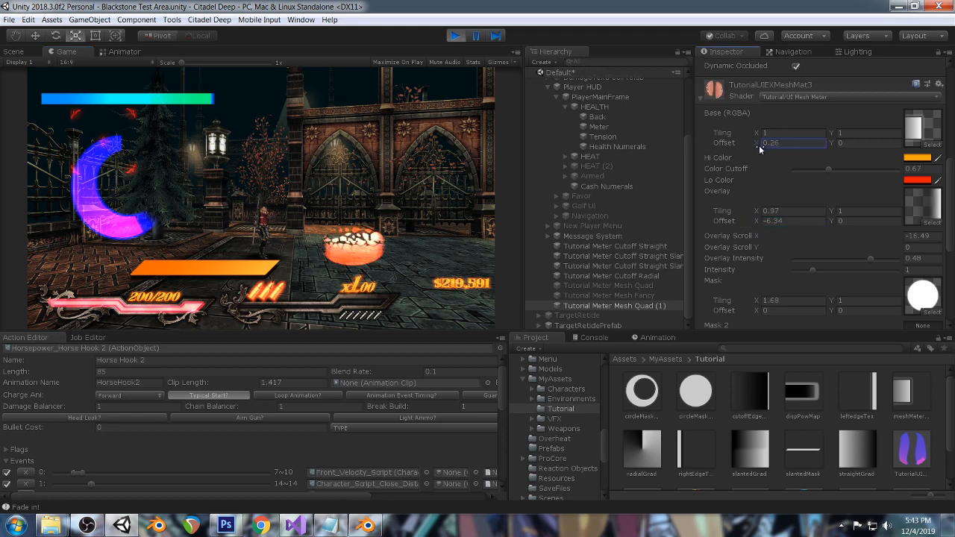
Try a Displacement Map tiling of X 3.79 and Y 0.27, testing a Displacement Power of -0.65.
scroll(817, 181, "down", 6)
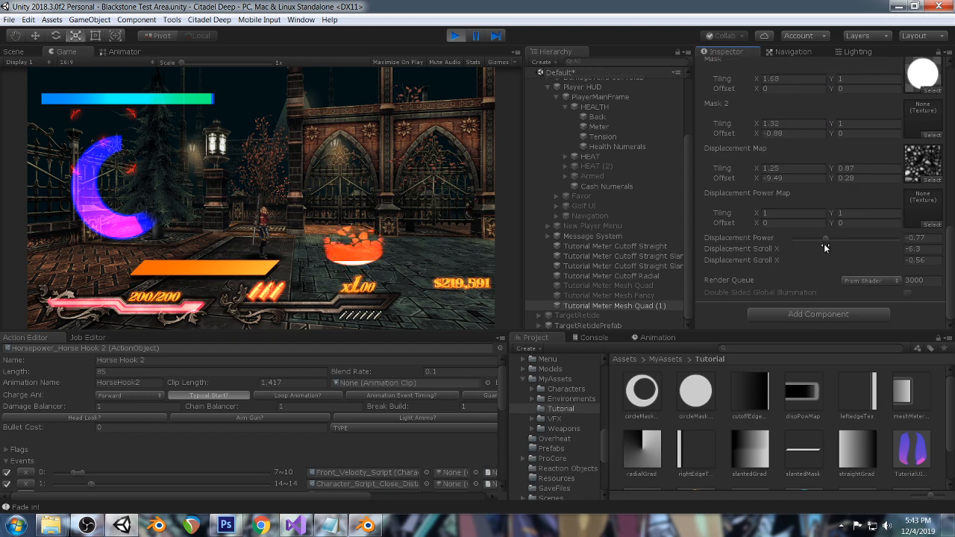
left_click_drag(826, 237, 831, 237)
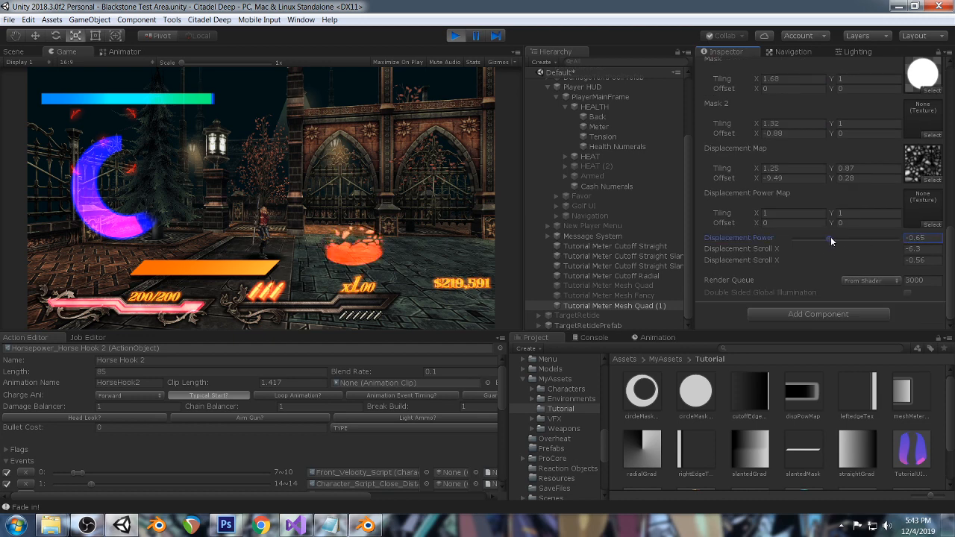
left_click_drag(757, 171, 817, 170)
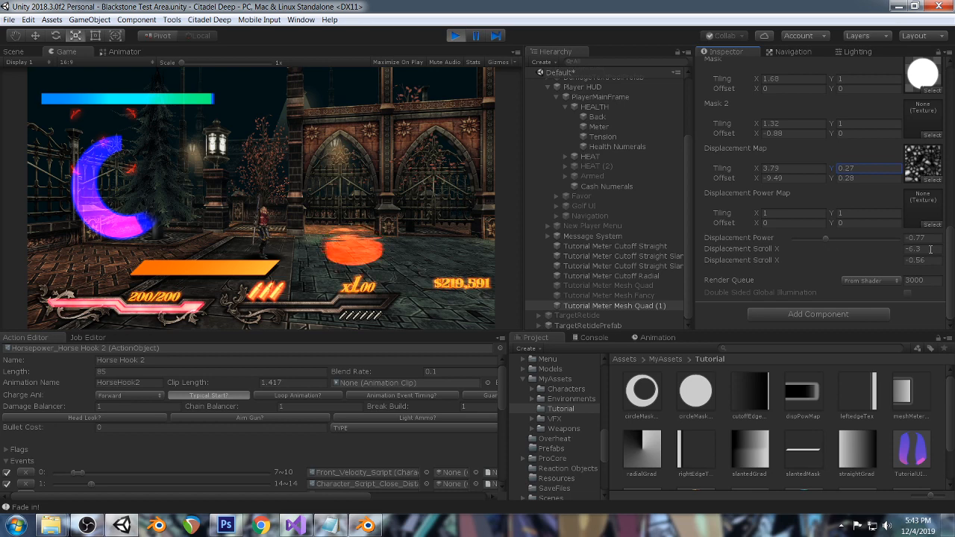
Set the first Displacement Scroll value to -10 and the second to 0.
left_click(930, 249)
type("0")
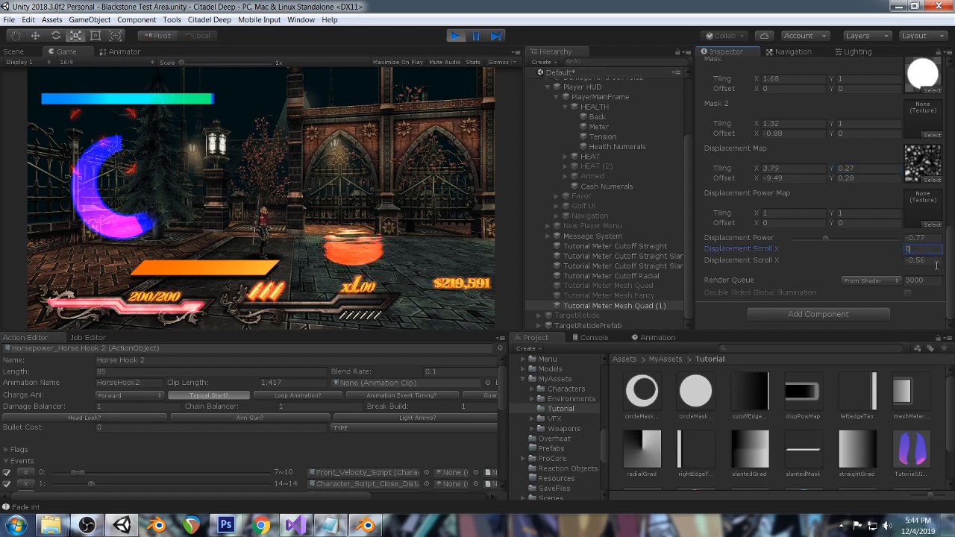
left_click(936, 262)
type("0")
left_click(931, 247)
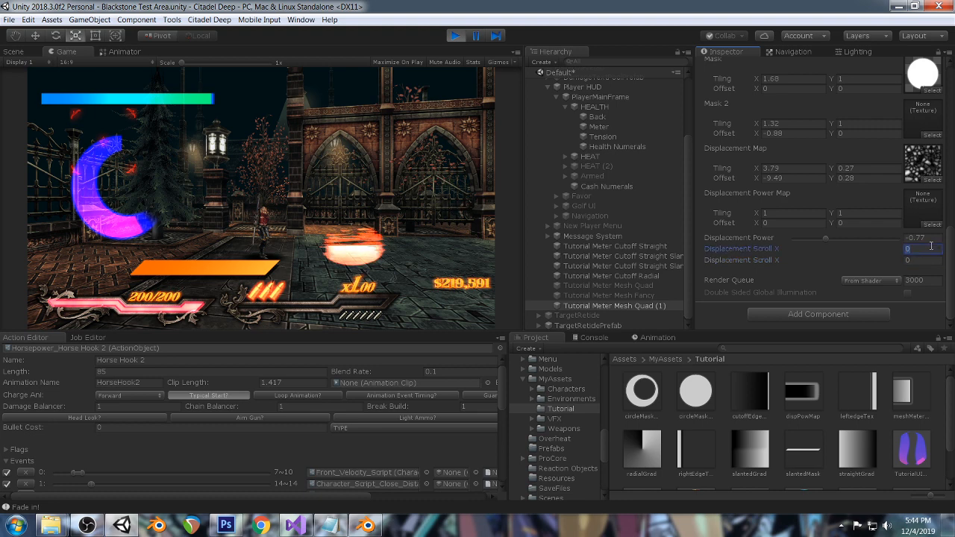
type("5")
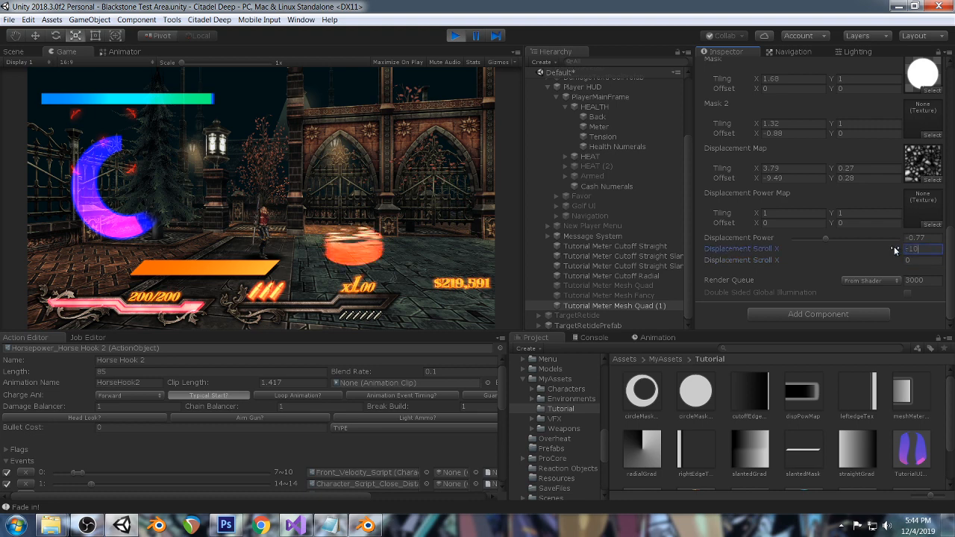
Set the Displacement Map tiling to X 0.2 and Y 2.04, and slow the first Displacement Scroll value to -2.22.
left_click(792, 168)
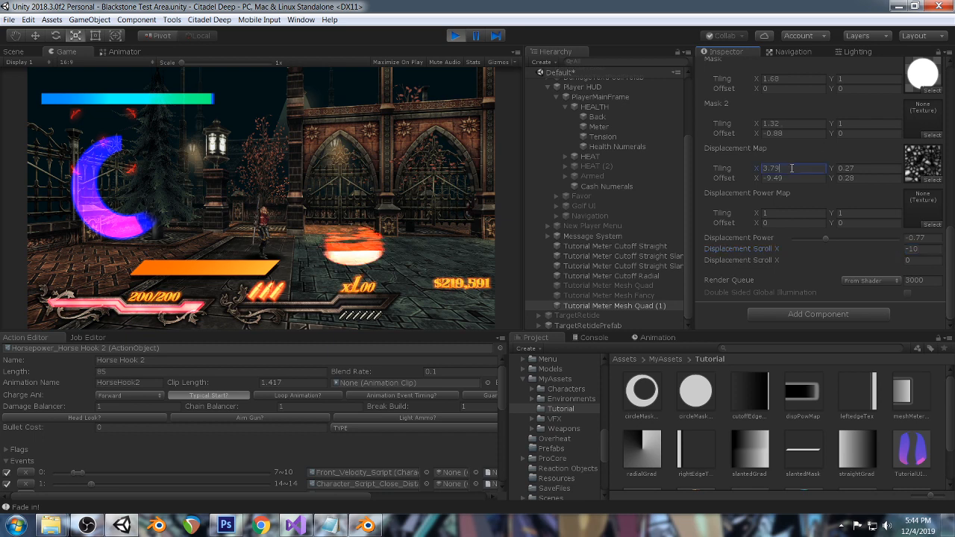
type("0.2")
left_click(856, 173)
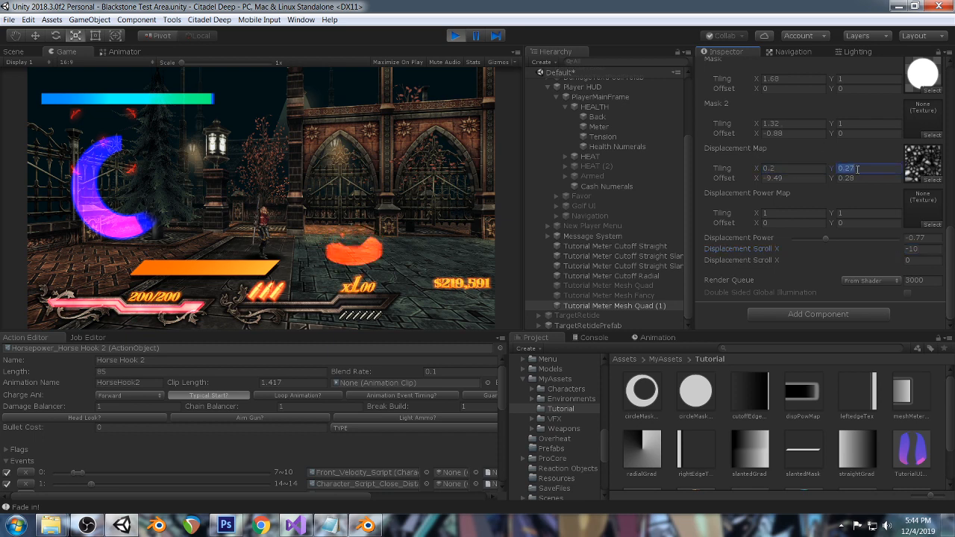
type("3")
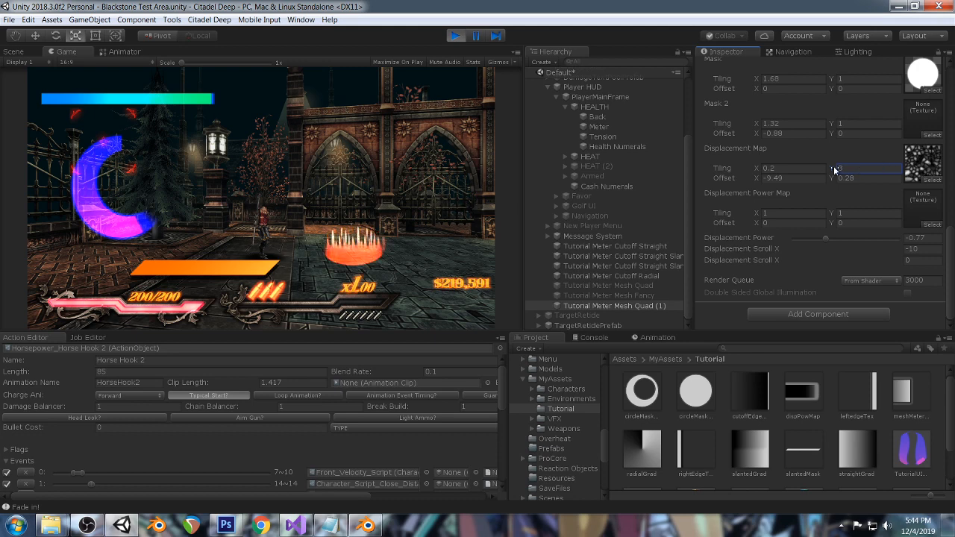
left_click_drag(834, 170, 830, 169)
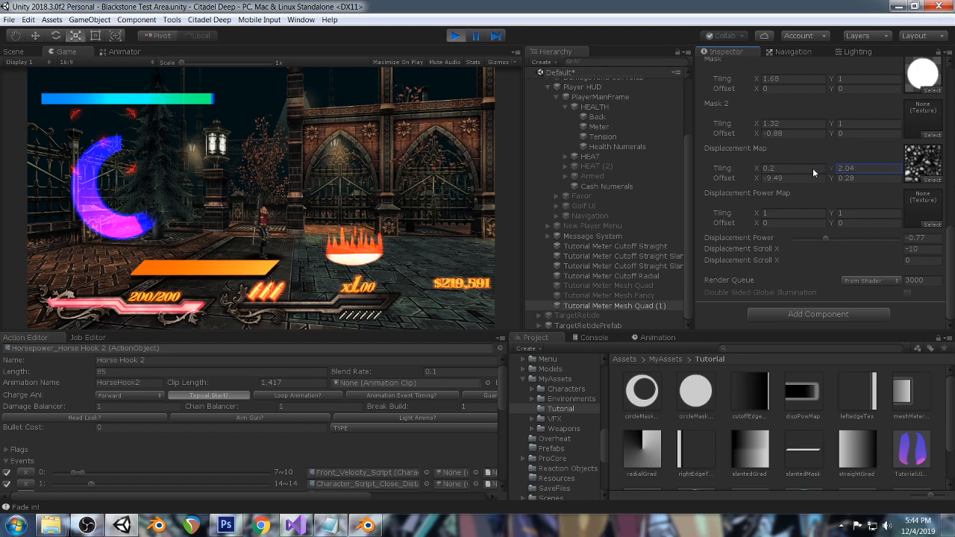
left_click_drag(897, 249, 950, 249)
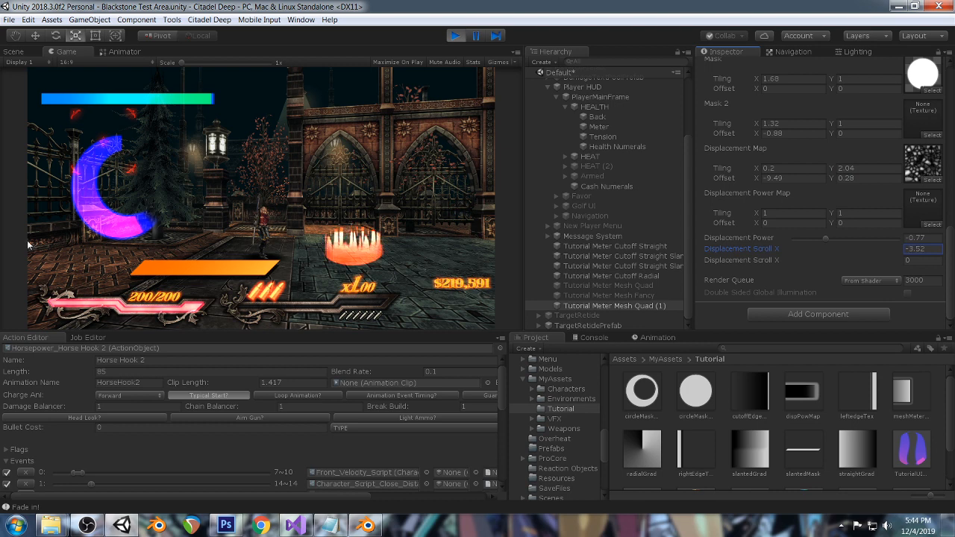
left_click_drag(26, 240, 41, 237)
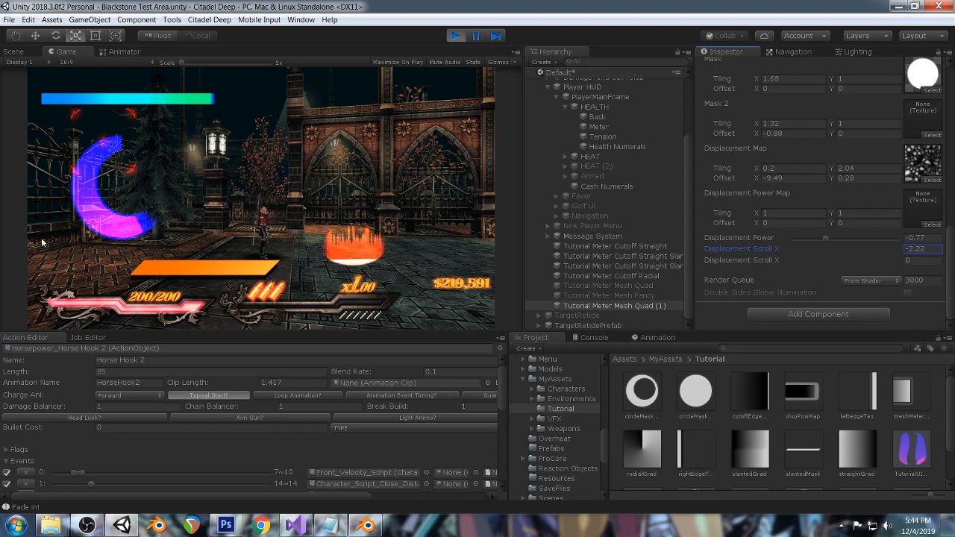
Replace the Displacement Map texture with worley3.
left_click(931, 180)
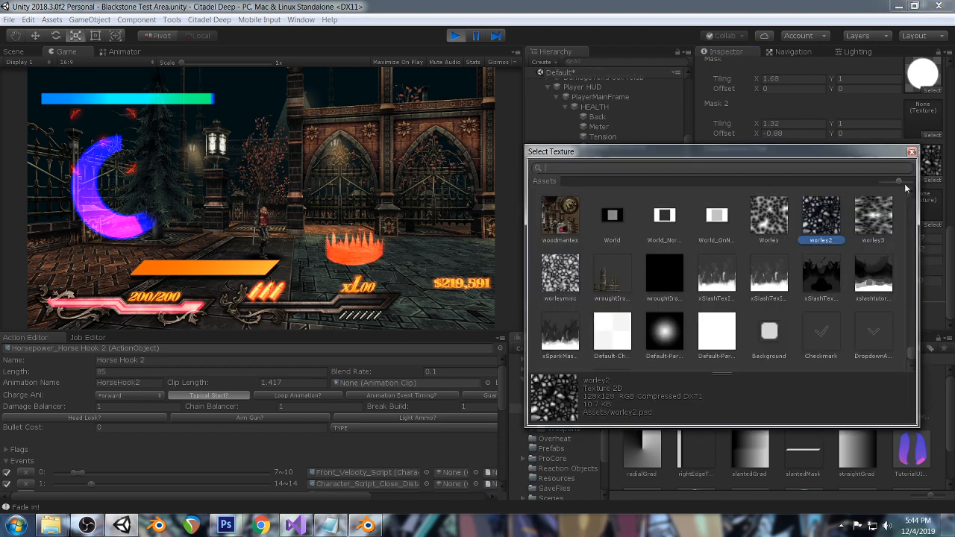
left_click(877, 229)
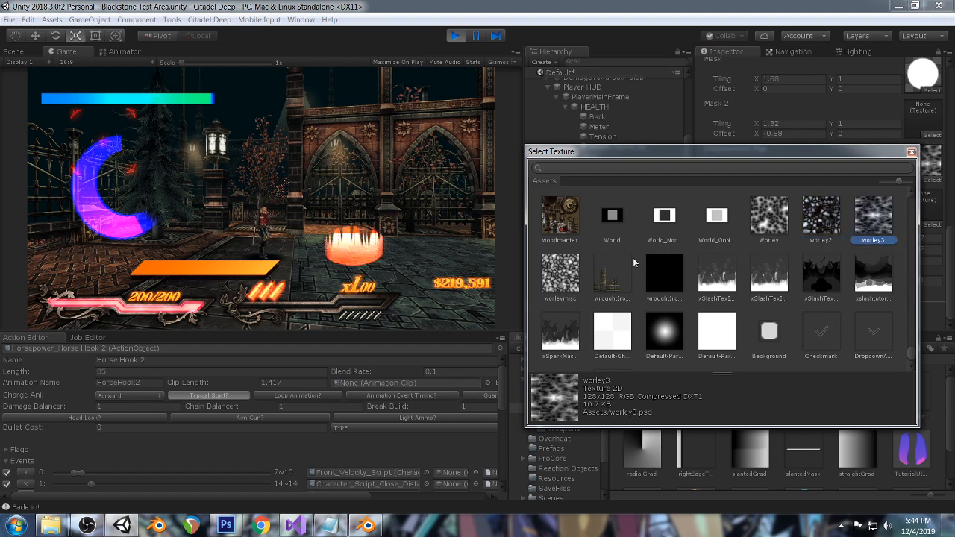
double_click(876, 216)
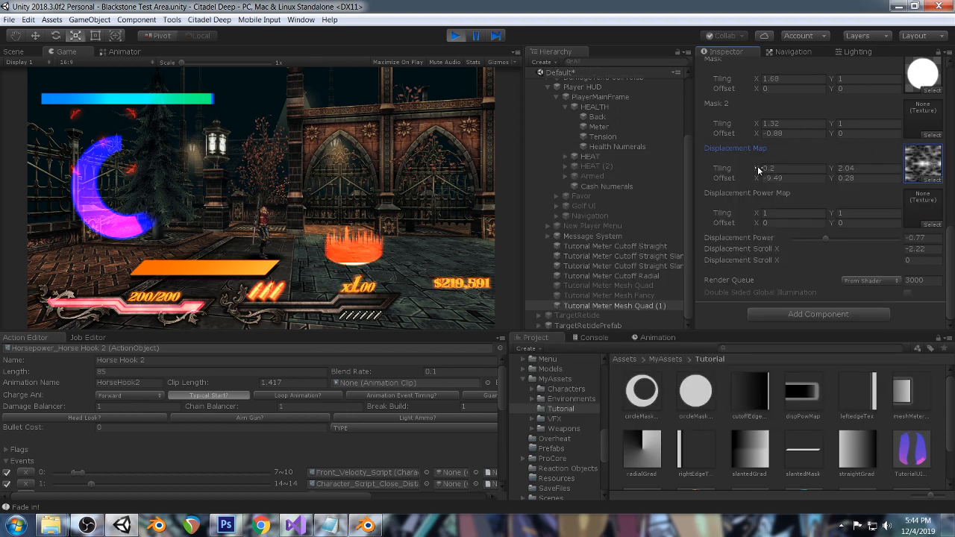
Set the Displacement Map tiling to X 1.75 and Y 1.06, and the Displacement Power to -0.58.
left_click_drag(753, 169, 764, 172)
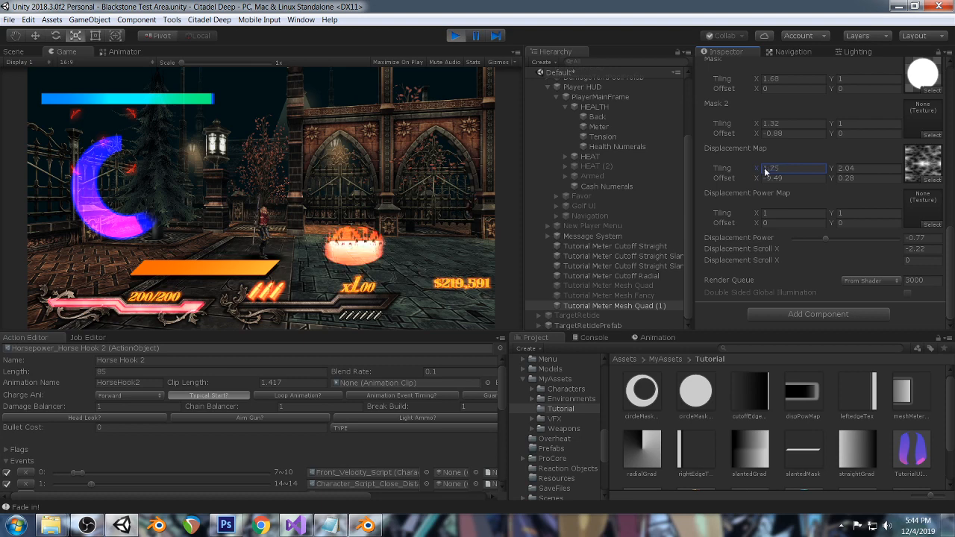
left_click_drag(837, 169, 811, 168)
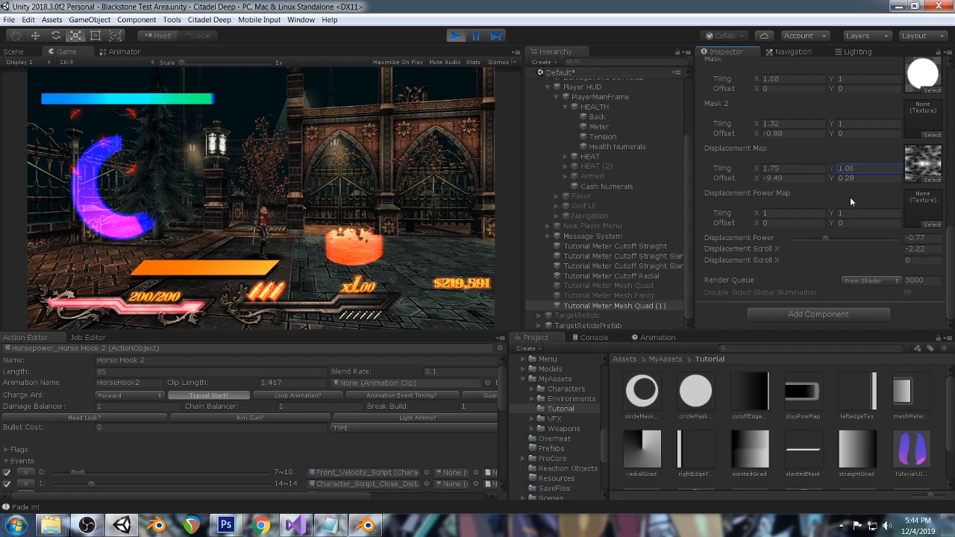
left_click_drag(828, 238, 832, 240)
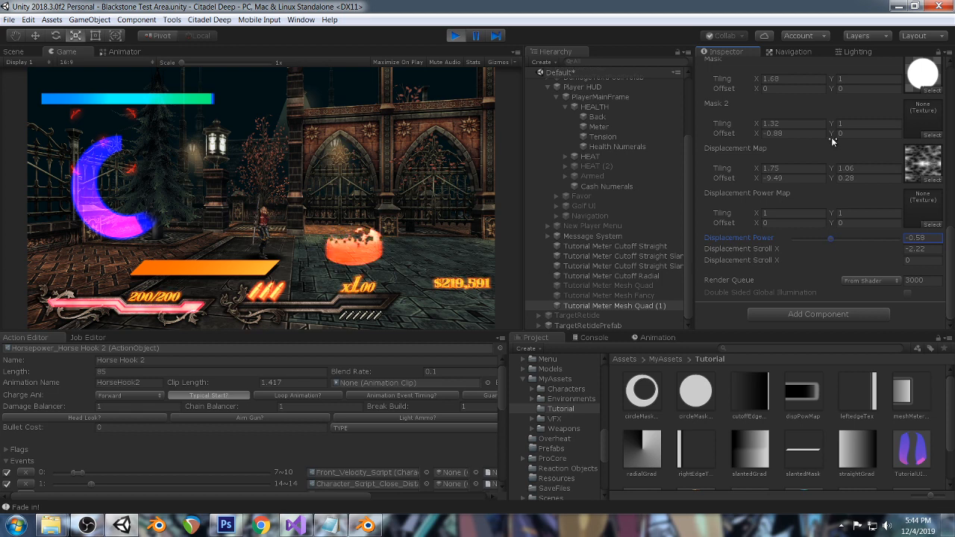
scroll(869, 180, "up", 5)
scroll(820, 179, "up", 1)
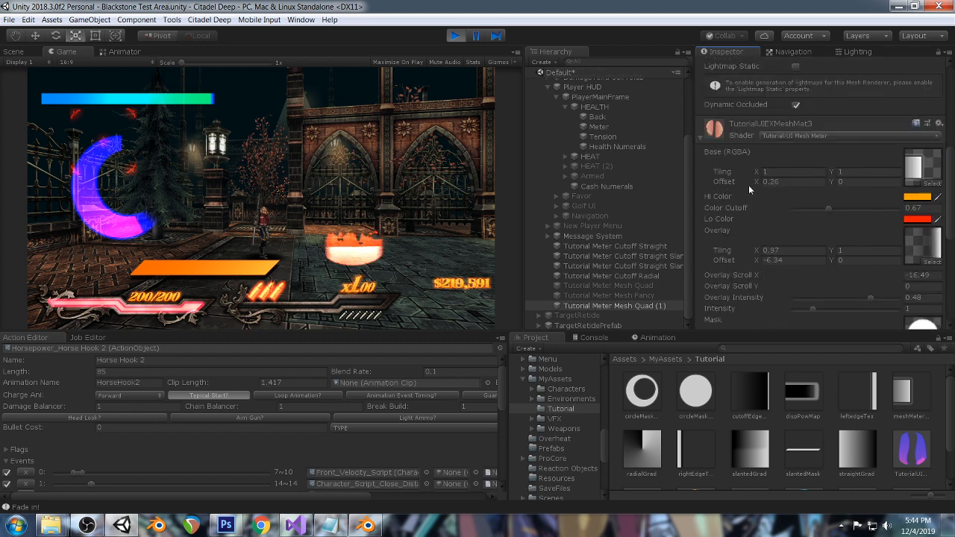
Vary the Base texture's X offset to run the meter down and back up, ending at -0.02.
left_click_drag(753, 184, 753, 184)
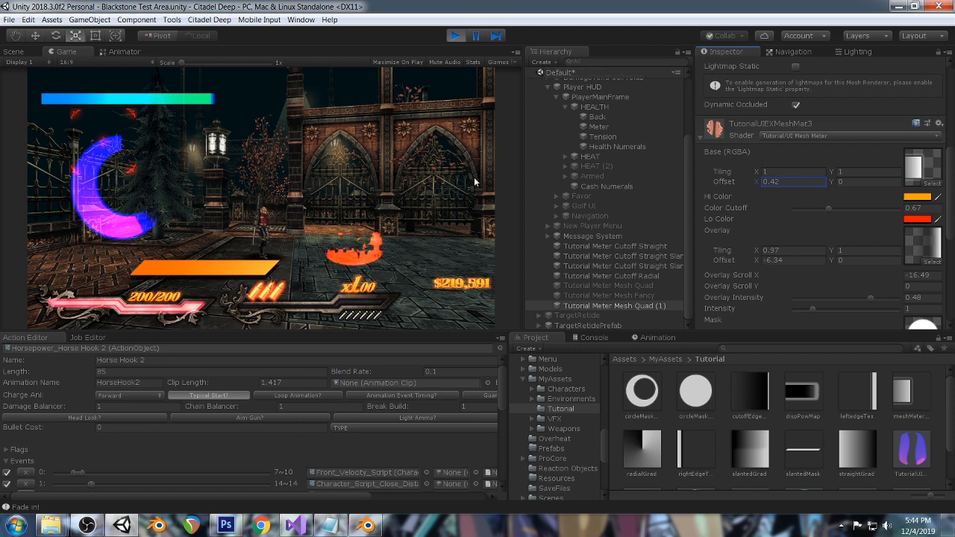
left_click_drag(758, 182, 749, 181)
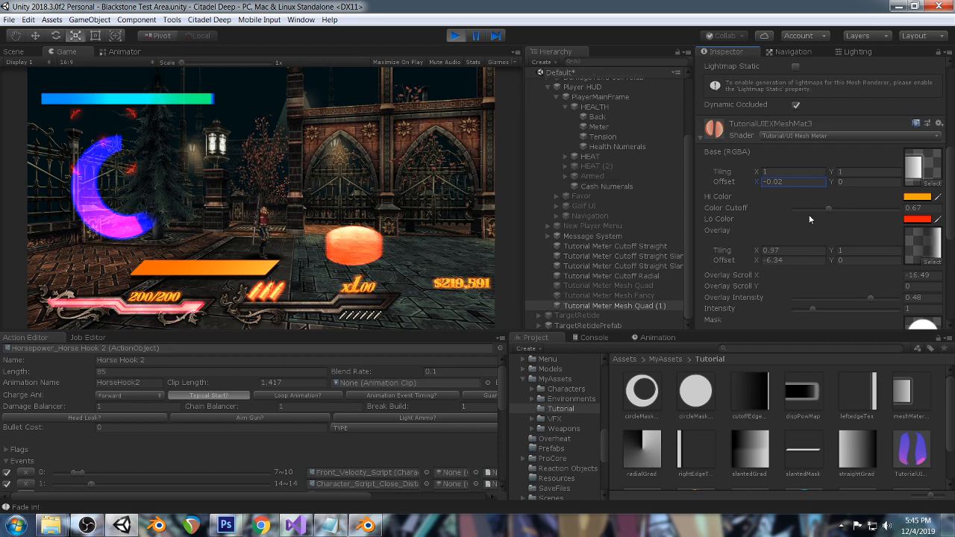
scroll(853, 198, "down", 5)
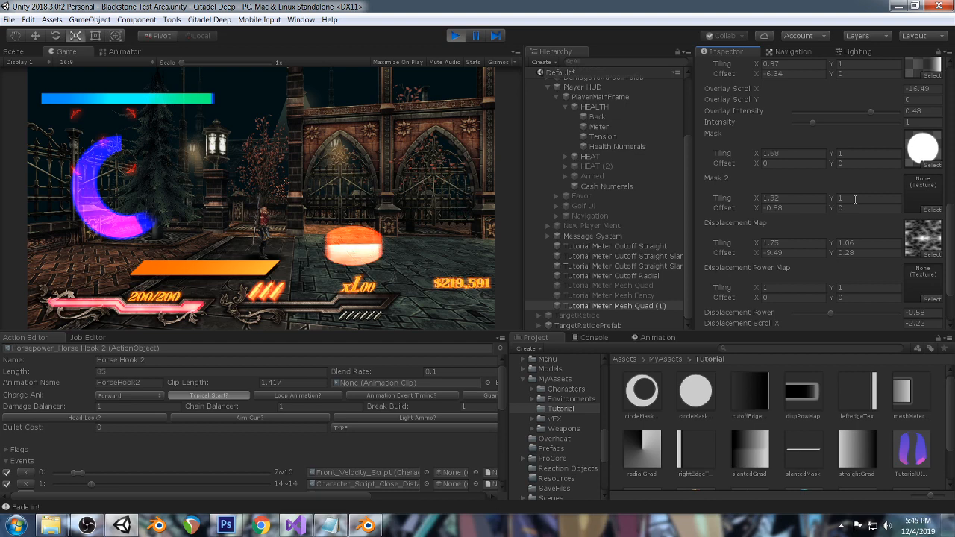
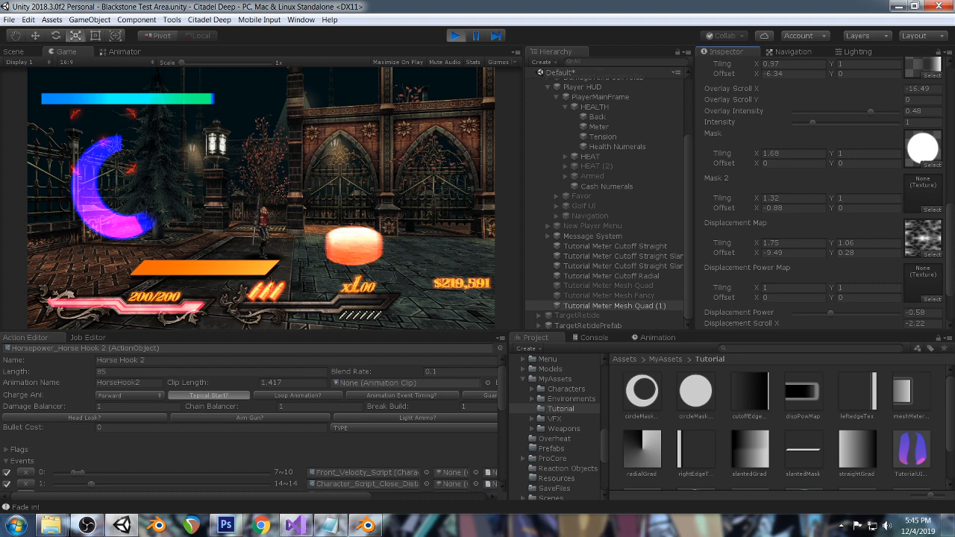
Switch to Blender and duplicate the tutorialUIMesh object in place.
left_click(365, 526)
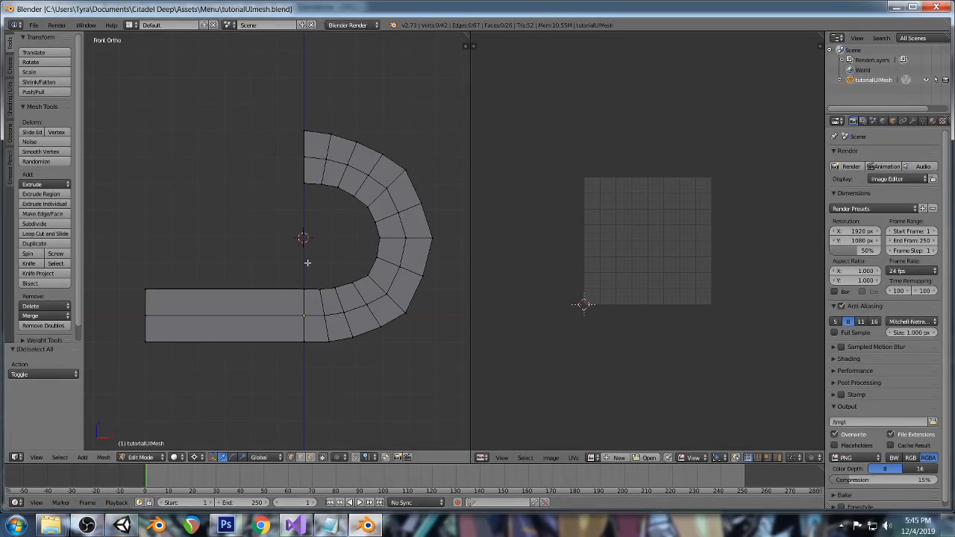
key("grave")
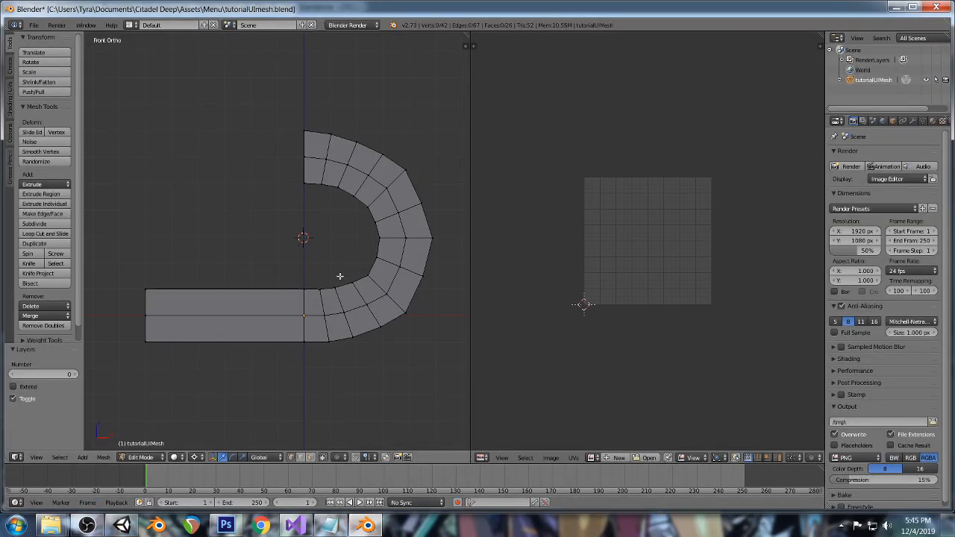
key("Tab")
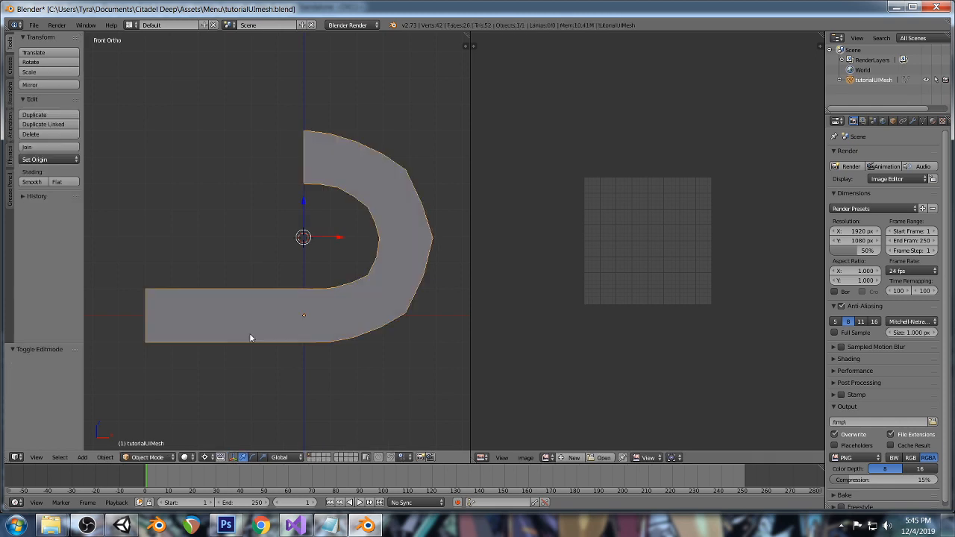
key("shift+a")
mouse_move(413, 318)
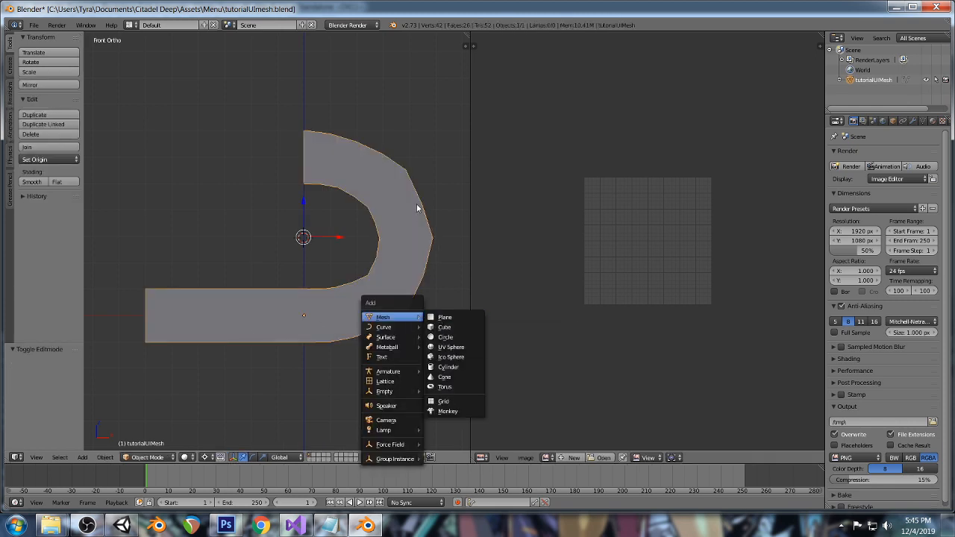
key("shift+d")
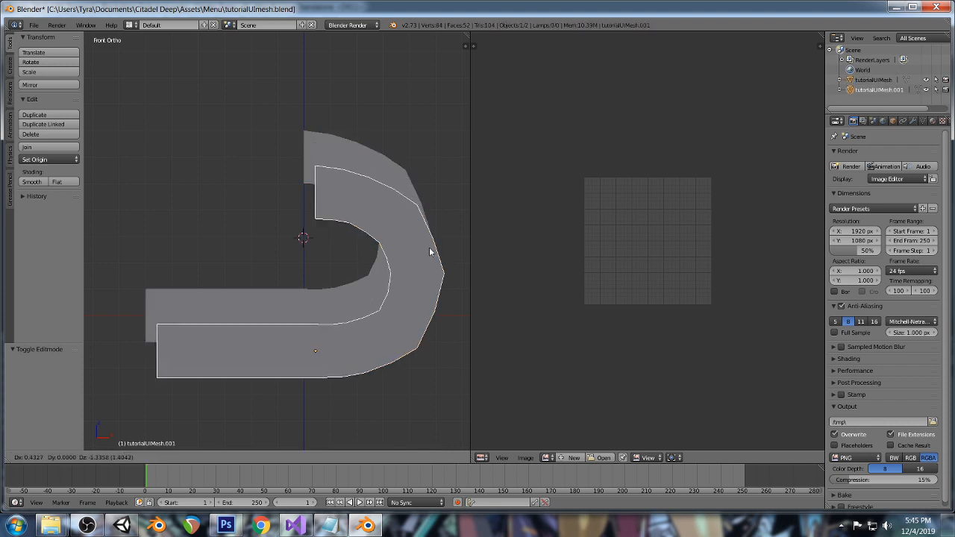
right_click(430, 254)
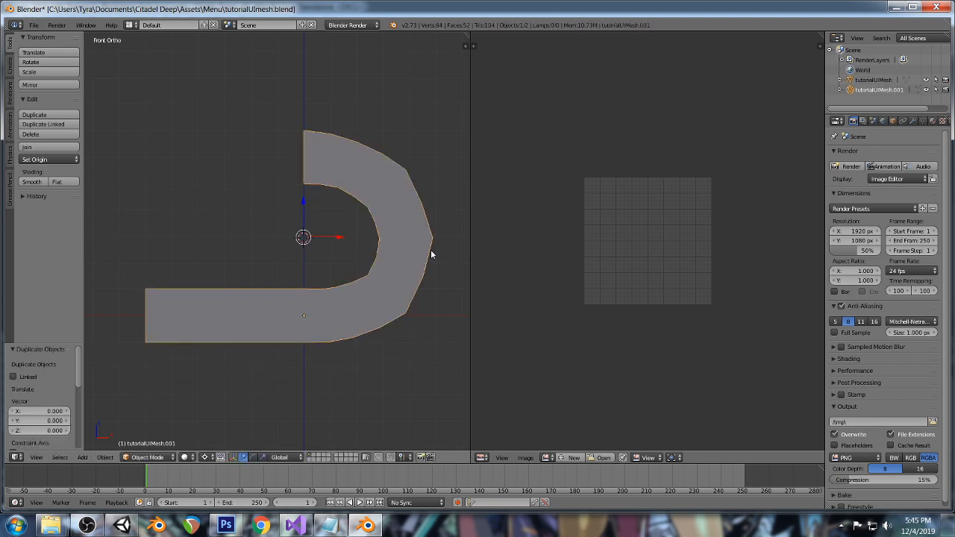
Rename the duplicated mesh object to tutorialUIMesh2 and hide the original mesh.
double_click(897, 91)
type("2")
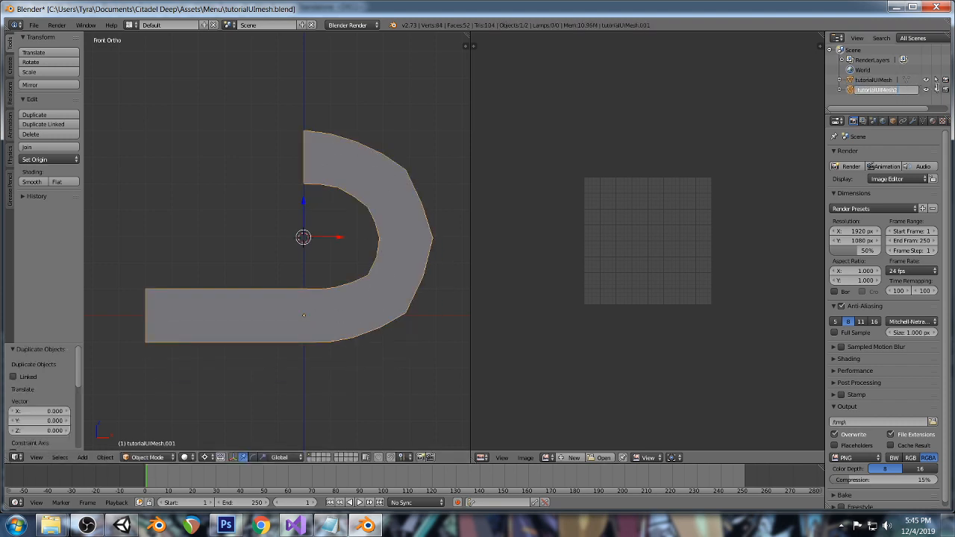
key("Return")
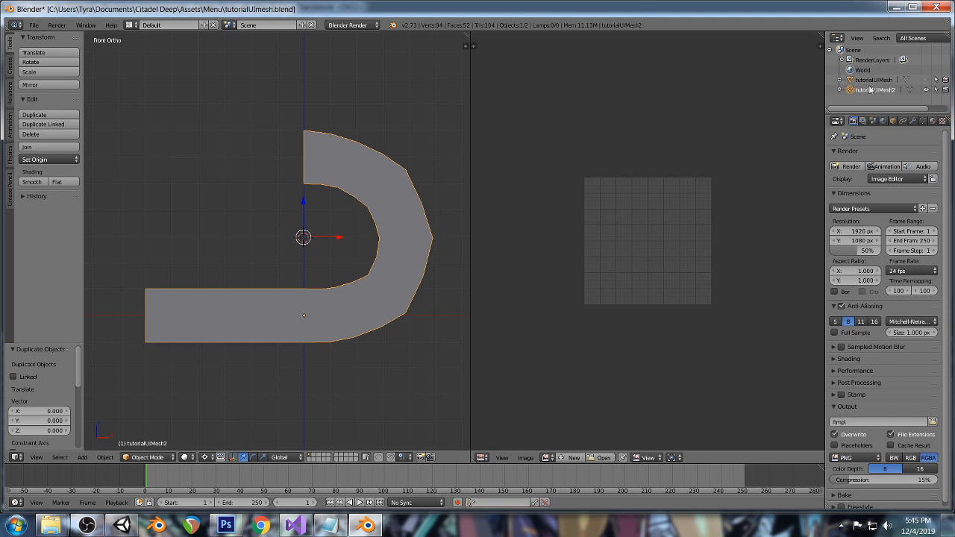
Delete the edge loop running lengthwise through the middle of the curved strip.
key("Tab")
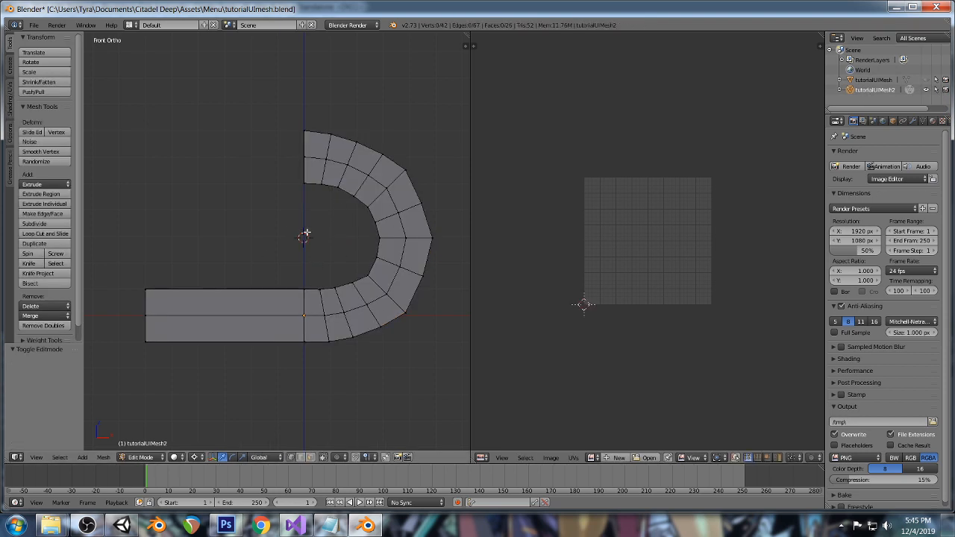
key("a")
key("x")
left_click(203, 432)
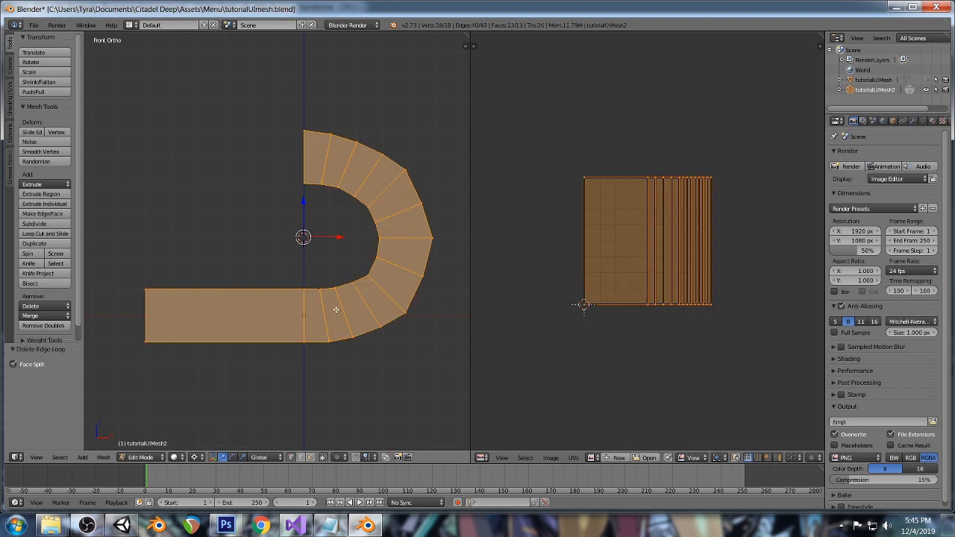
Select all the interior cross edges along the curved strip and delete them as edge loops, leaving a single face.
key("a")
right_click(307, 307, "alt")
right_click(337, 303, "alt+shift")
right_click(325, 311, "alt+shift")
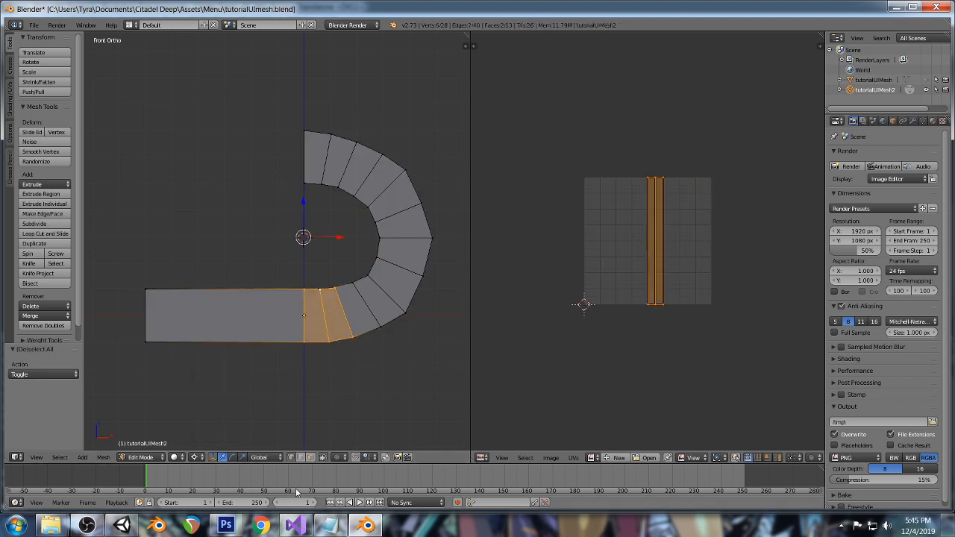
right_click(304, 309, "alt")
right_click(343, 310, "alt+shift")
right_click(324, 312, "alt+shift")
right_click(367, 303, "alt+shift")
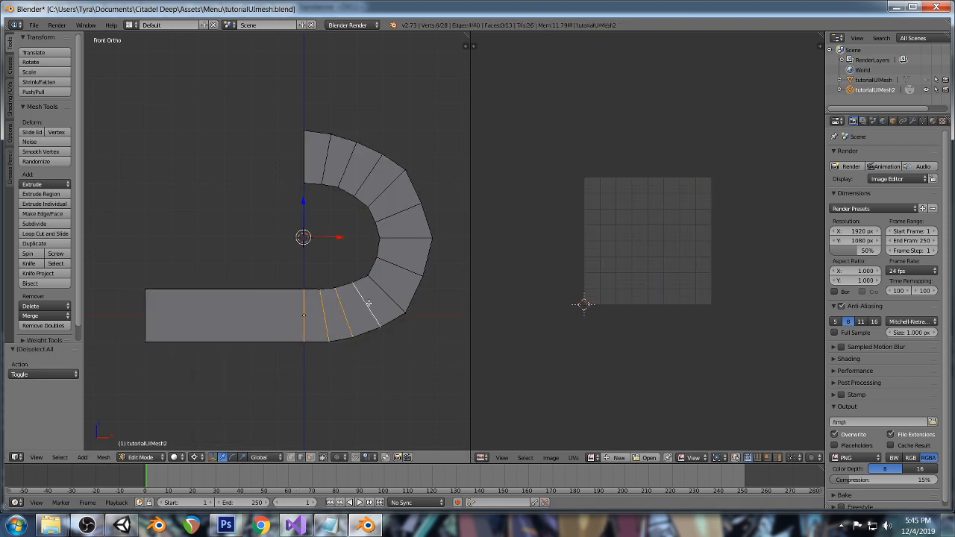
right_click(399, 267, "alt+shift")
right_click(405, 237, "alt+shift")
right_click(398, 213, "alt+shift")
right_click(387, 193, "alt+shift")
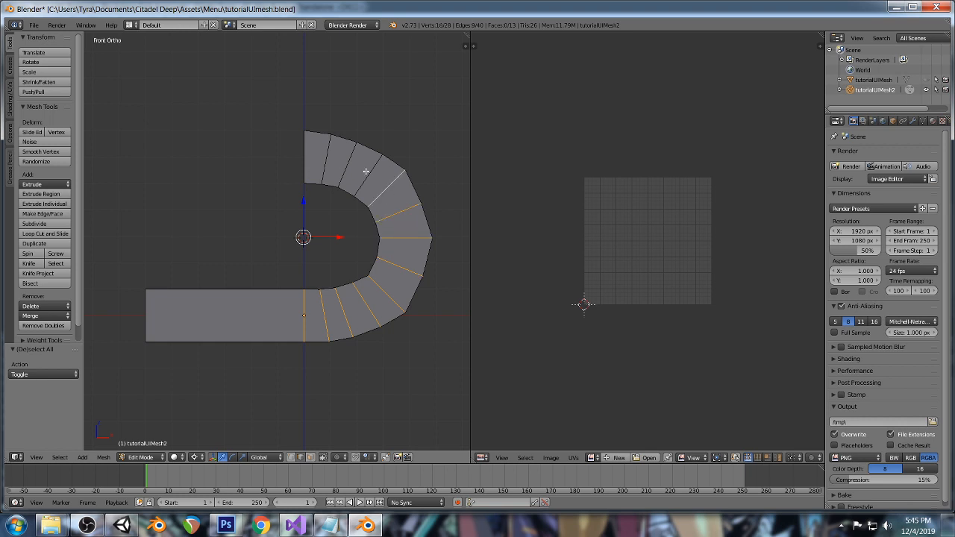
right_click(367, 173, "alt+shift")
right_click(348, 164, "alt+shift")
right_click(327, 161, "alt+shift")
key("x")
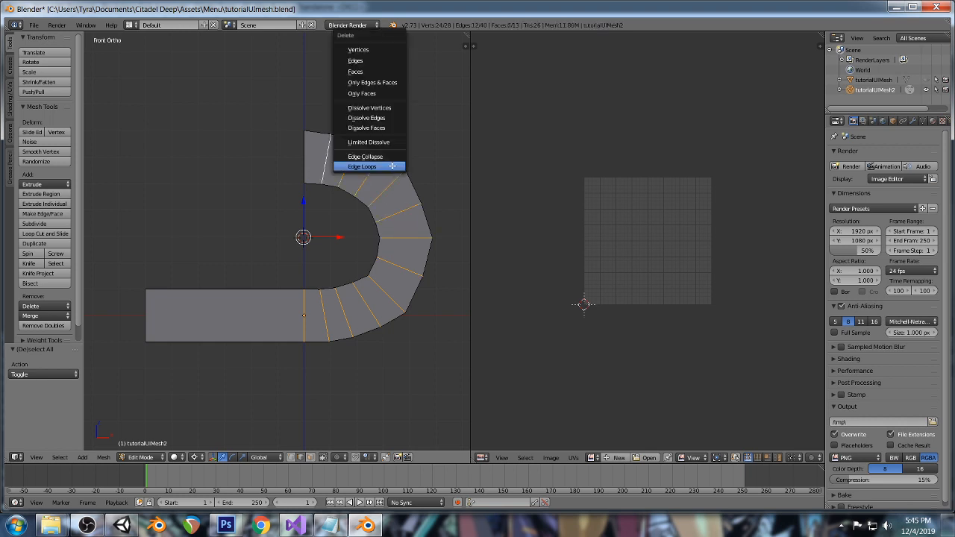
left_click(391, 166)
Rotate the strip's end edge 180° and move it about 5.04 units along X to form a straight rectangle.
right_click(310, 155)
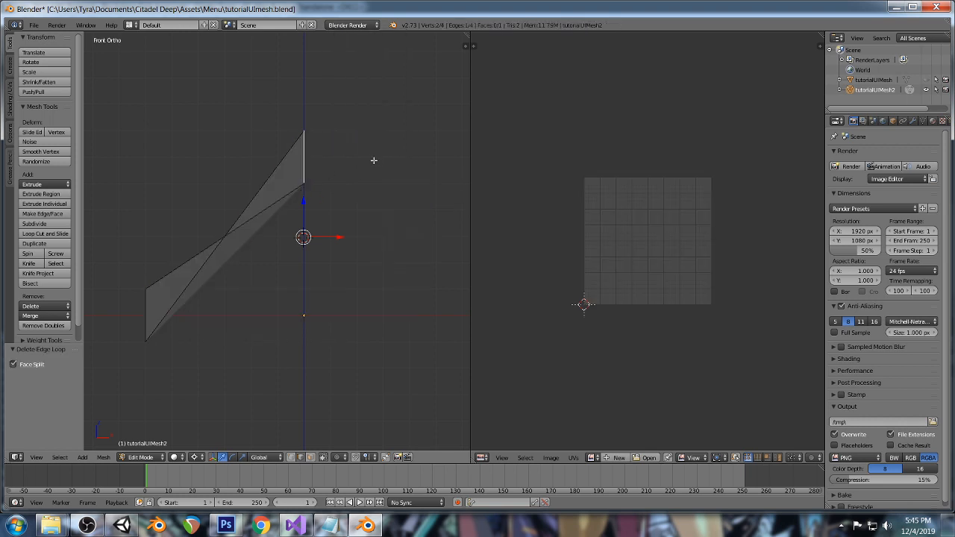
key("r")
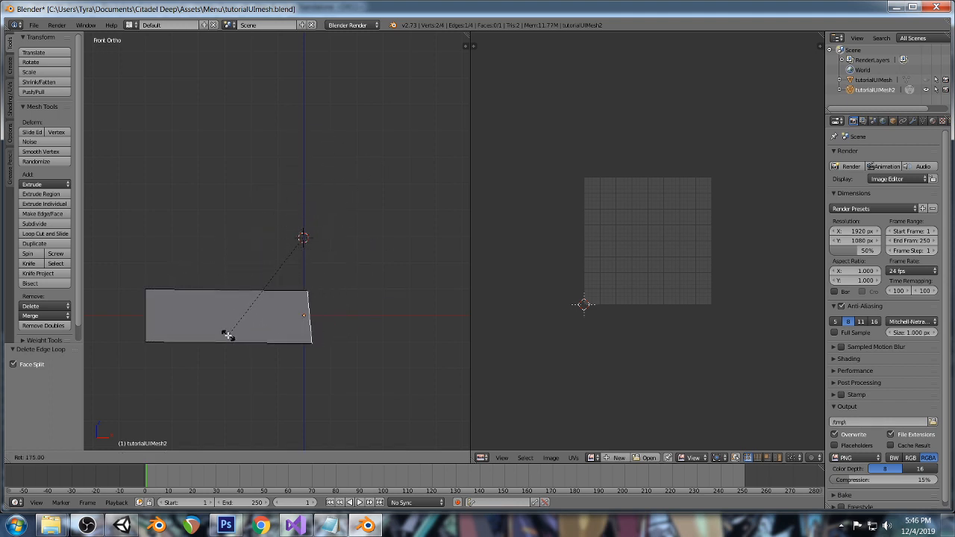
left_click(209, 336)
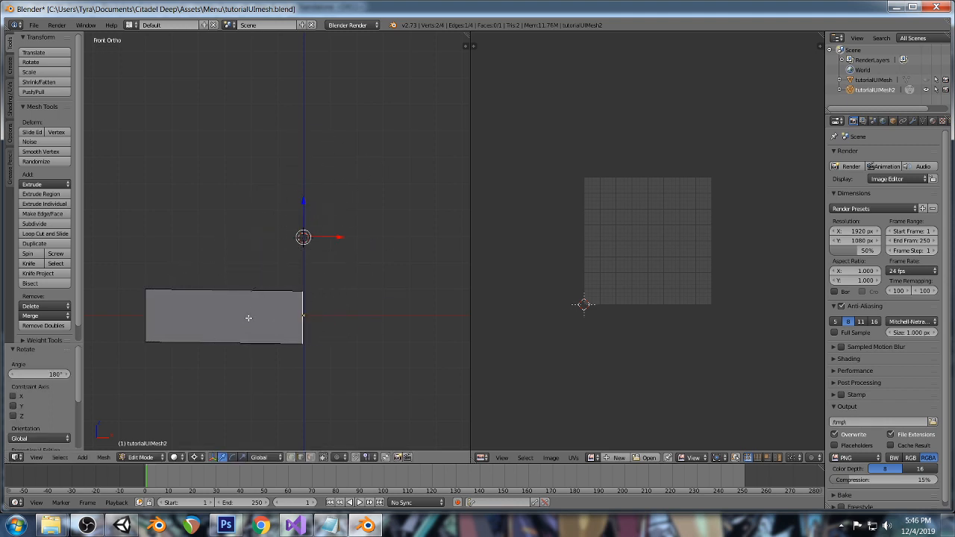
key("g")
left_click(381, 314)
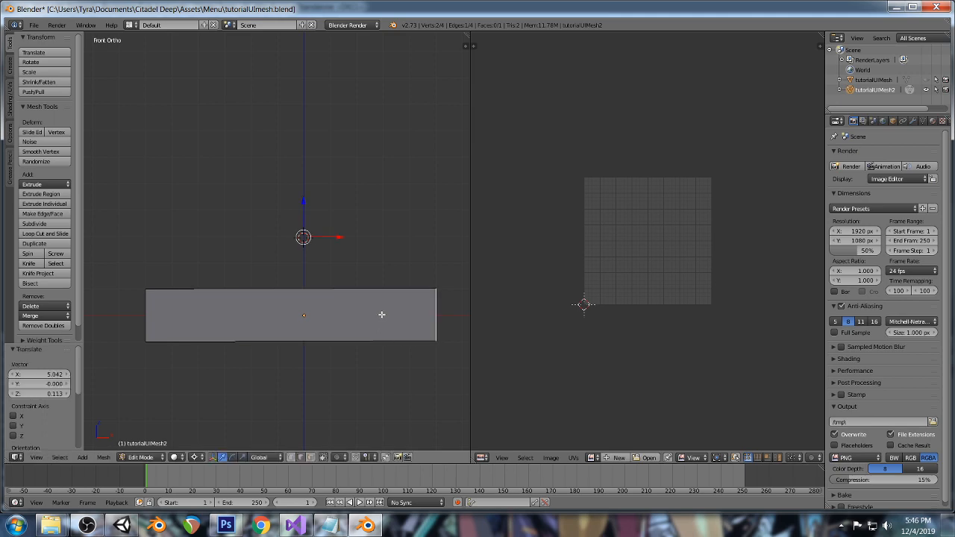
Save the Blender file over the existing one, return to Unity and stop play mode.
key("ctrl+s")
left_click(361, 242)
left_click(127, 526)
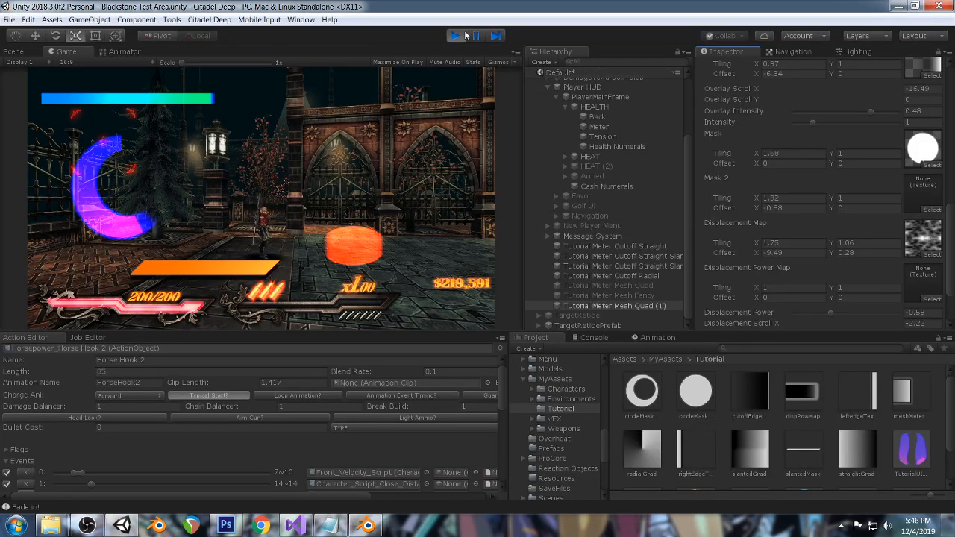
key("ctrl+p")
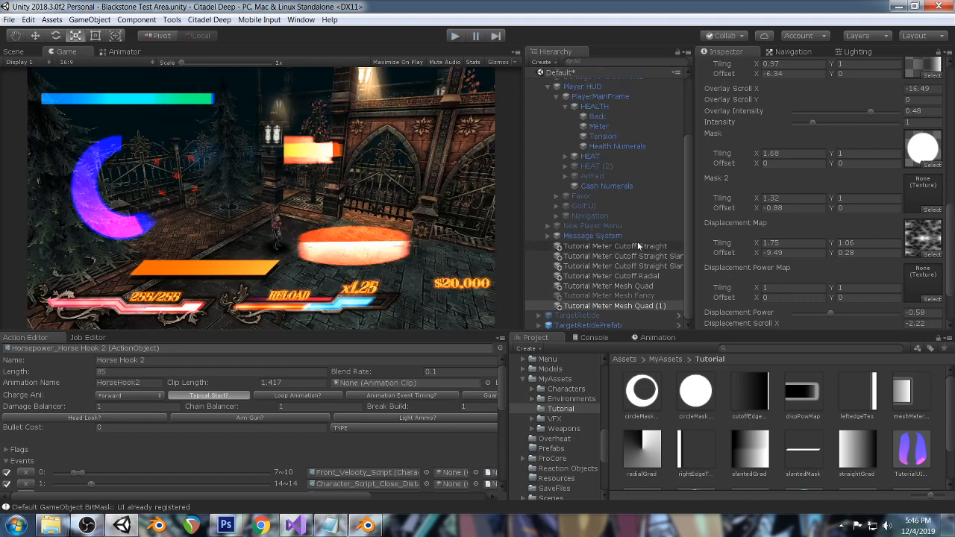
Deactivate Tutorial Meter Mesh Quad (1) and activate Tutorial Meter Mesh Fancy.
scroll(743, 142, "up", 15)
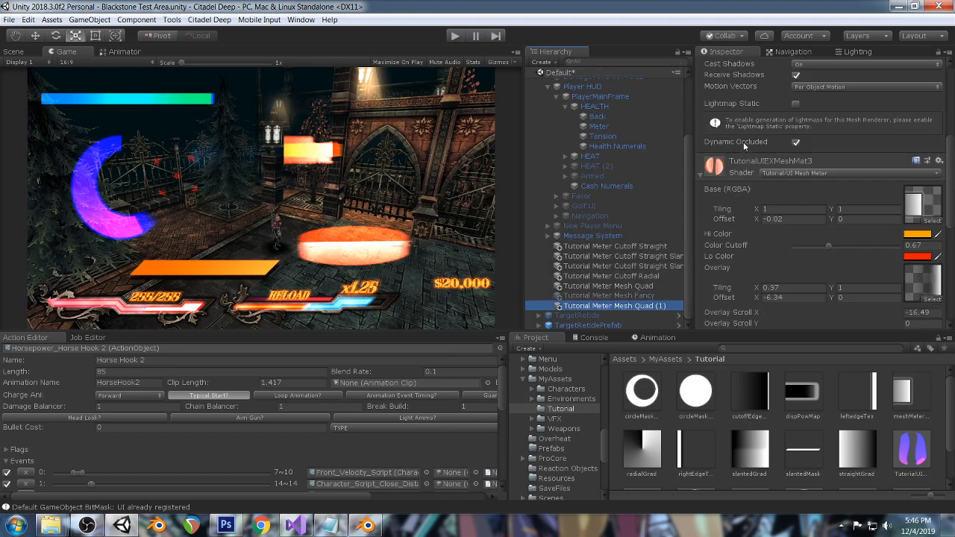
left_click(726, 67)
left_click(627, 296)
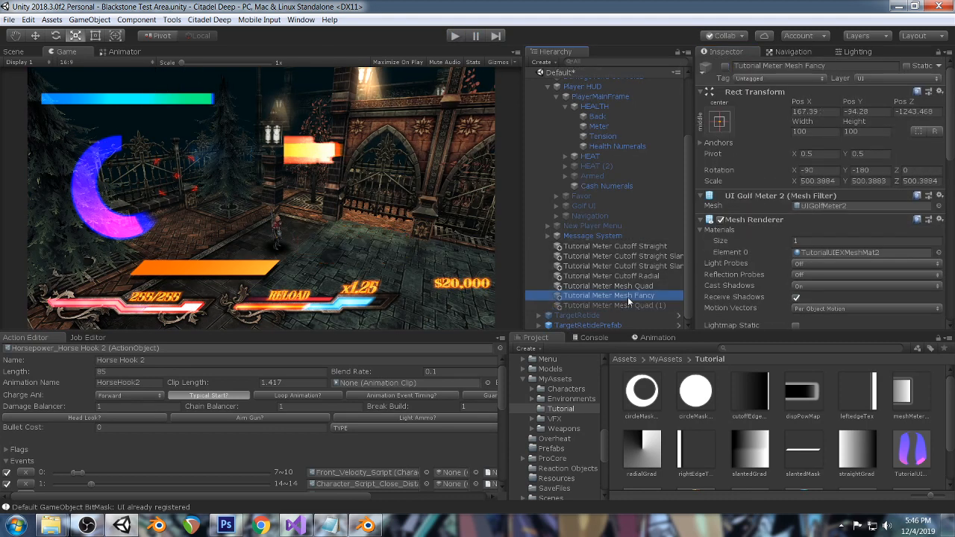
left_click(724, 67)
Replace the mesh of Tutorial Meter Mesh Fancy with tutorialUIMesh2.
left_click(938, 205)
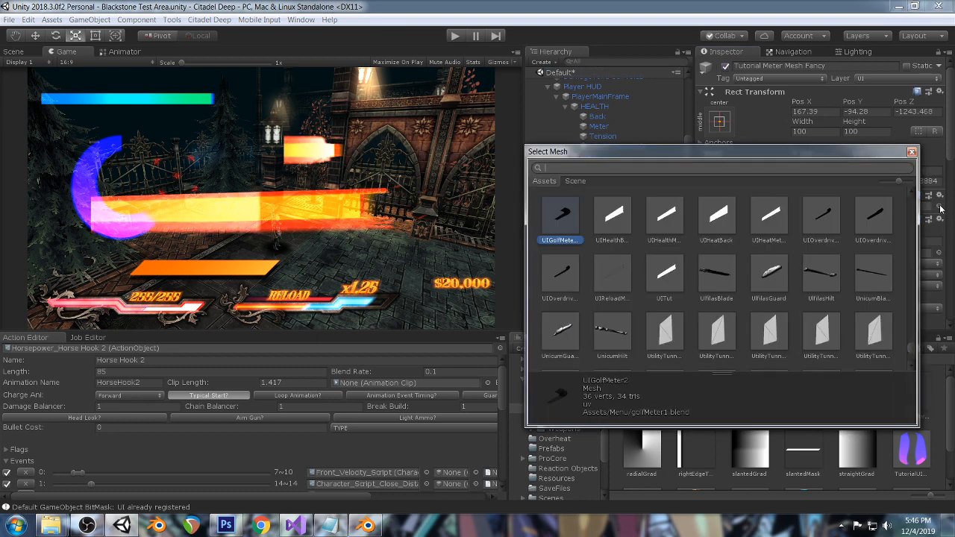
type("tutor")
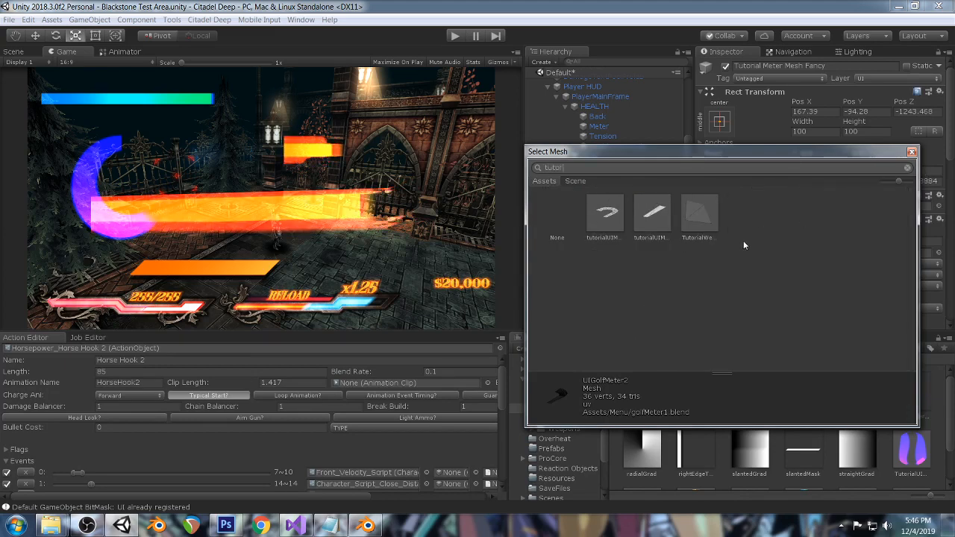
double_click(658, 216)
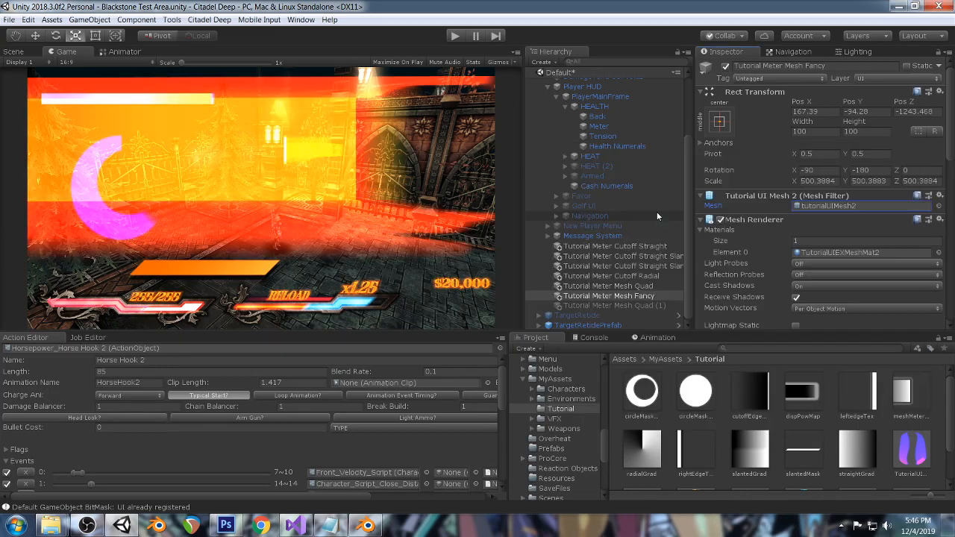
Set the scale of Tutorial Meter Mesh Fancy to 100 on X, Y and Z.
left_click(814, 183)
type("100")
key("Tab")
type("100")
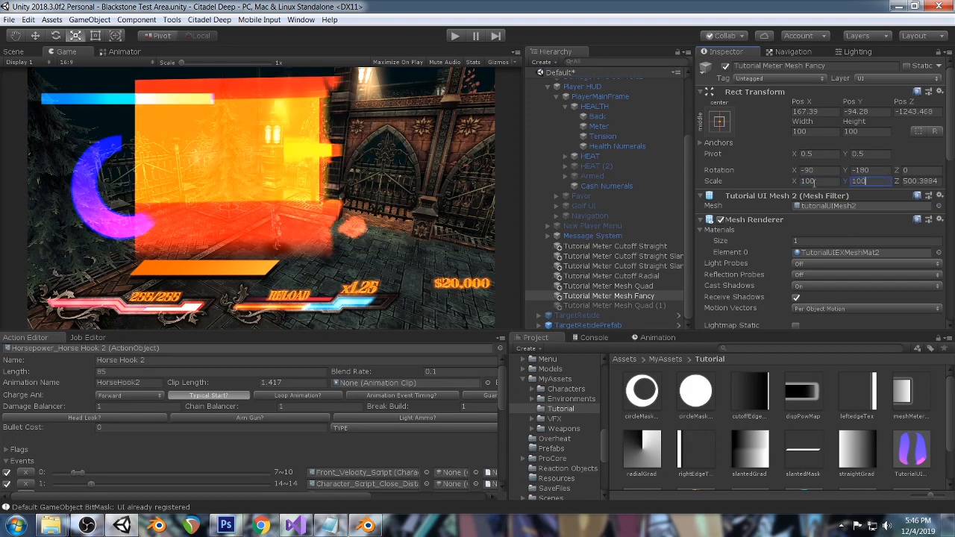
key("Tab")
type("100")
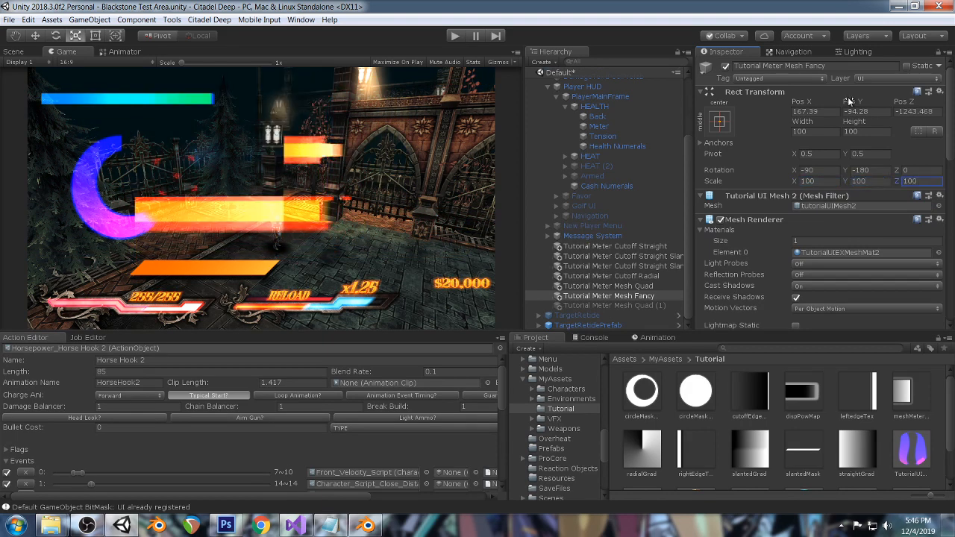
Position Tutorial Meter Mesh Fancy at Pos Y -126.25 and Pos X 459.7, and bring up its material's displacement settings.
left_click_drag(849, 101, 200, 195)
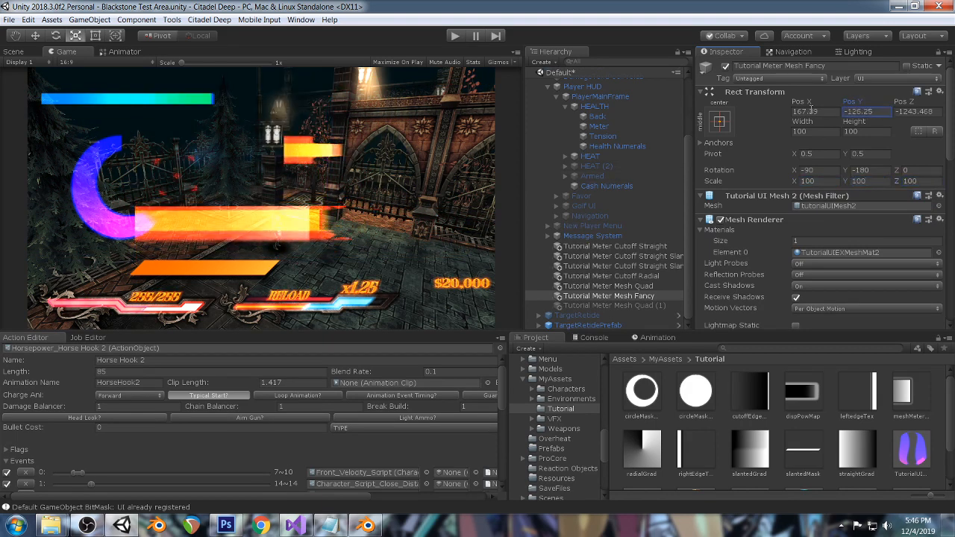
left_click_drag(796, 103, 485, 152)
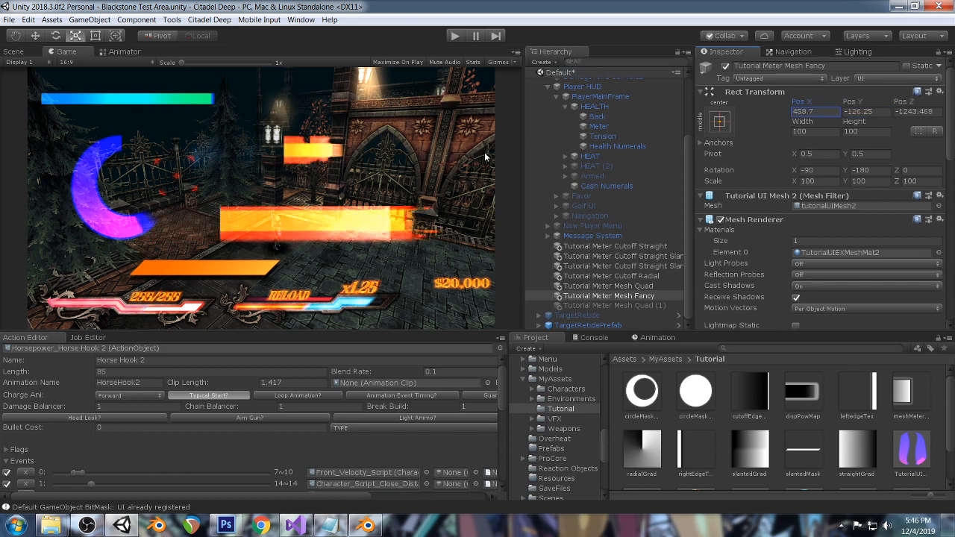
scroll(861, 202, "down", 10)
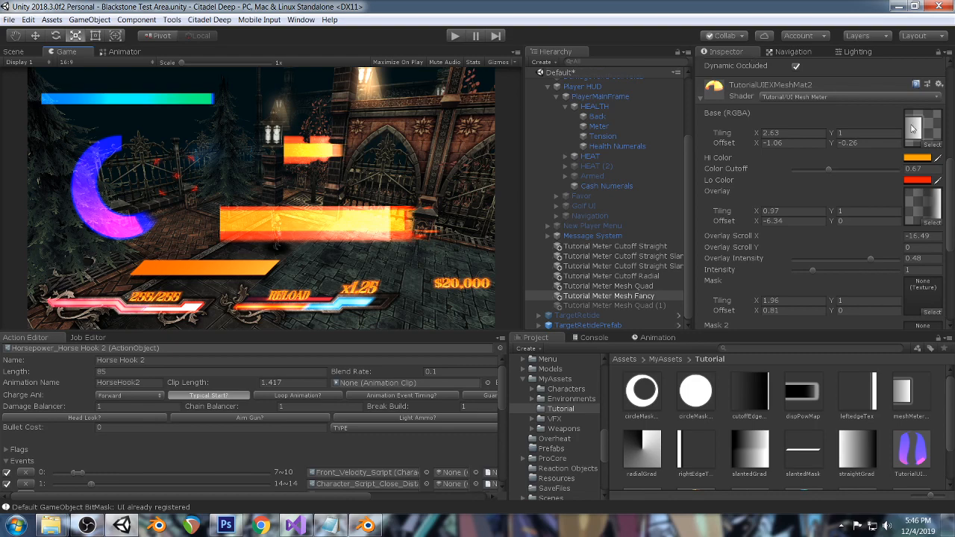
scroll(886, 238, "down", 5)
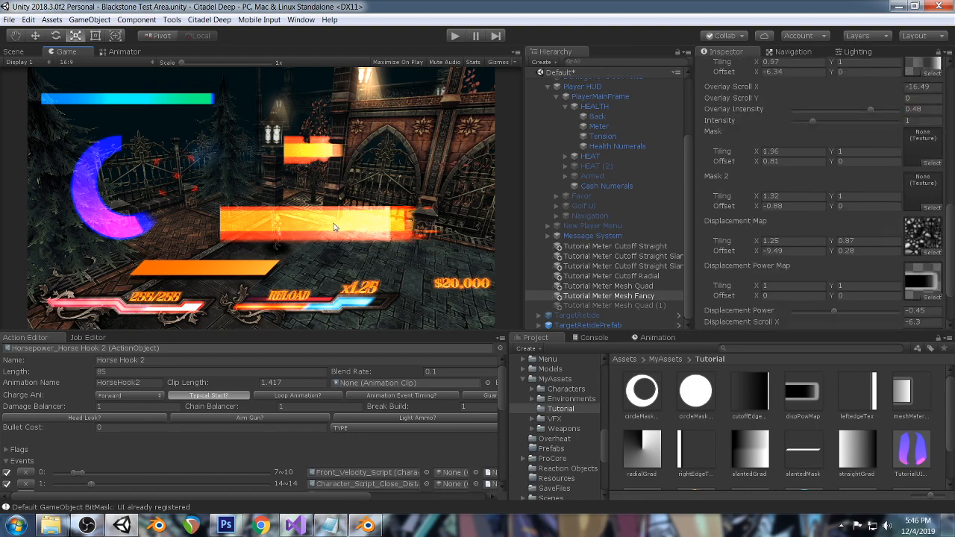
Switch to Blender and move the two upper vertices of tutorialUIMesh2 2 units along X to slant the bar.
left_click(365, 526)
key("a")
key("a")
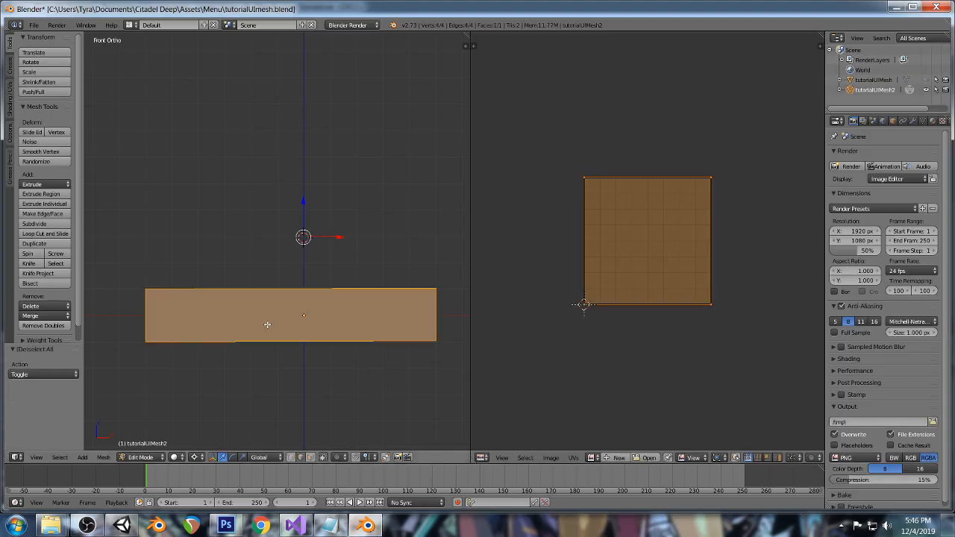
key("a")
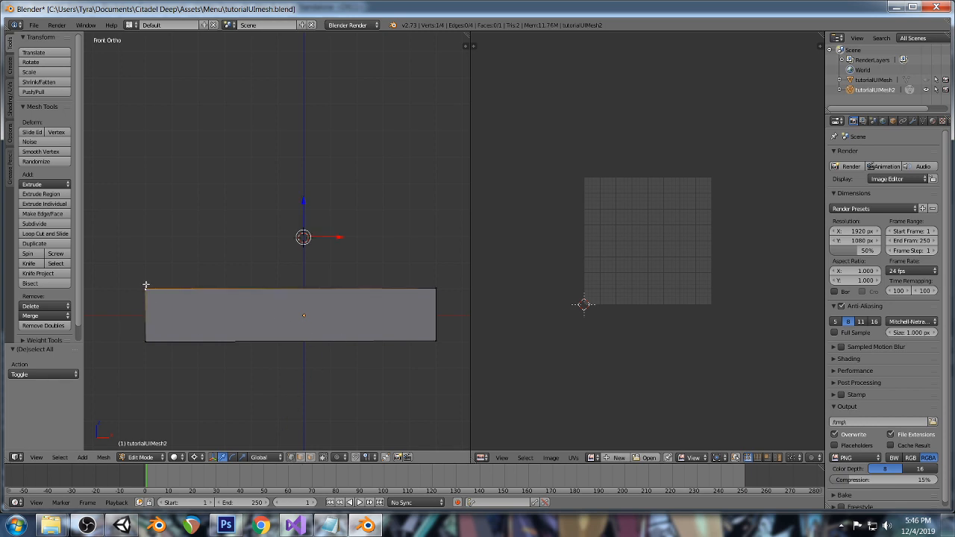
right_click(429, 283, "shift")
scroll(407, 277, "down", 1)
middle_click_drag(359, 262, 341, 264, "shift")
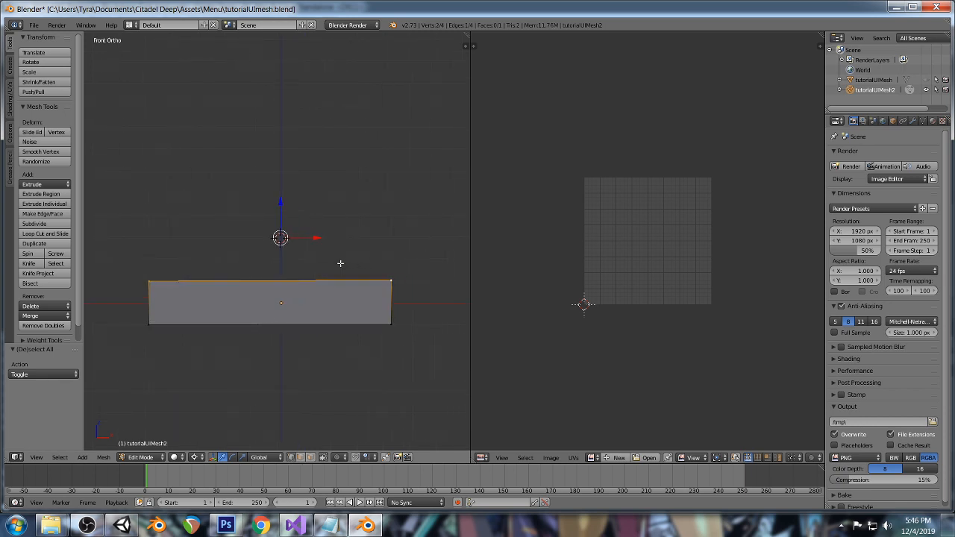
key("g")
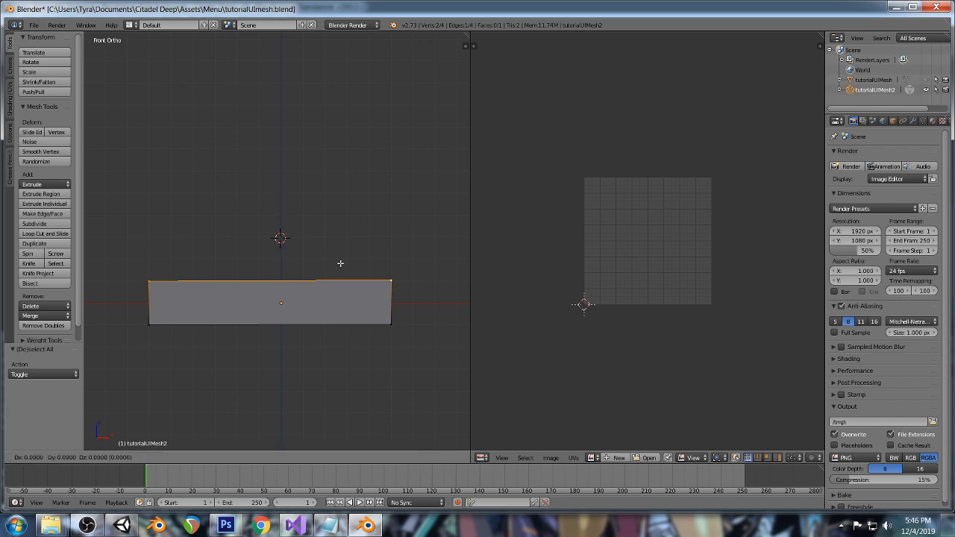
left_click(356, 301)
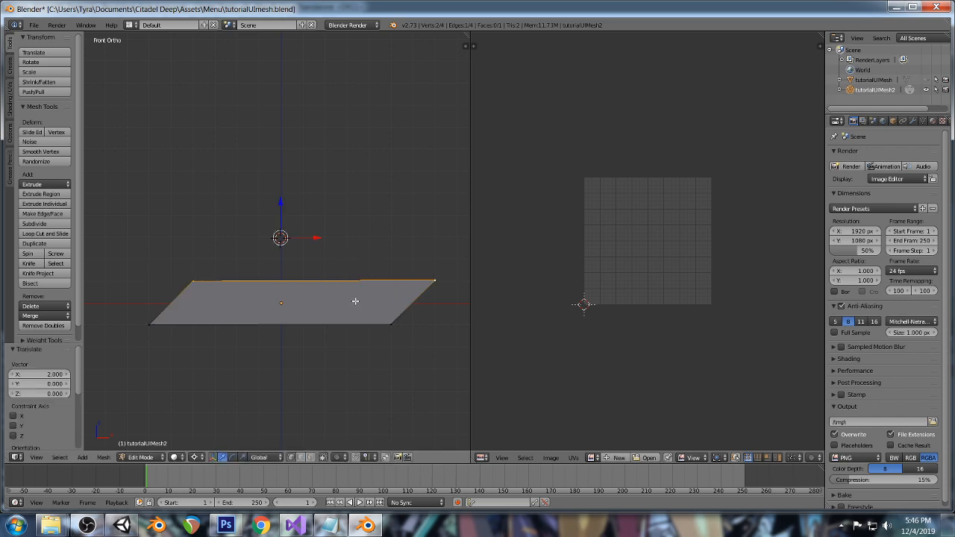
Save over tutorialUImesh.blend and switch back to Unity.
key("ctrl+s")
left_click(317, 359)
key("alt+Tab")
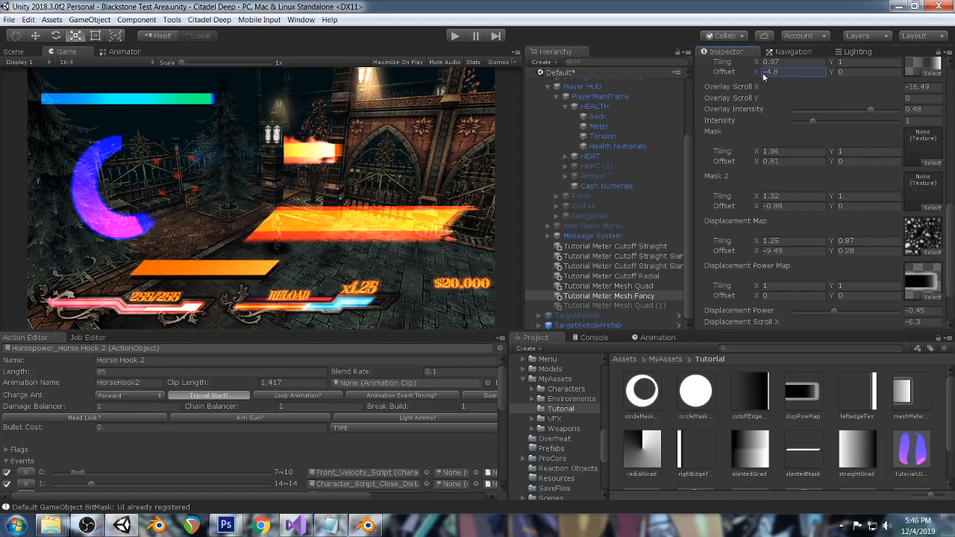
Set the base texture's X offset of TutorialUIEXMeshMat2 to -0.26.
scroll(759, 125, "up", 5)
left_click_drag(758, 143, 767, 146)
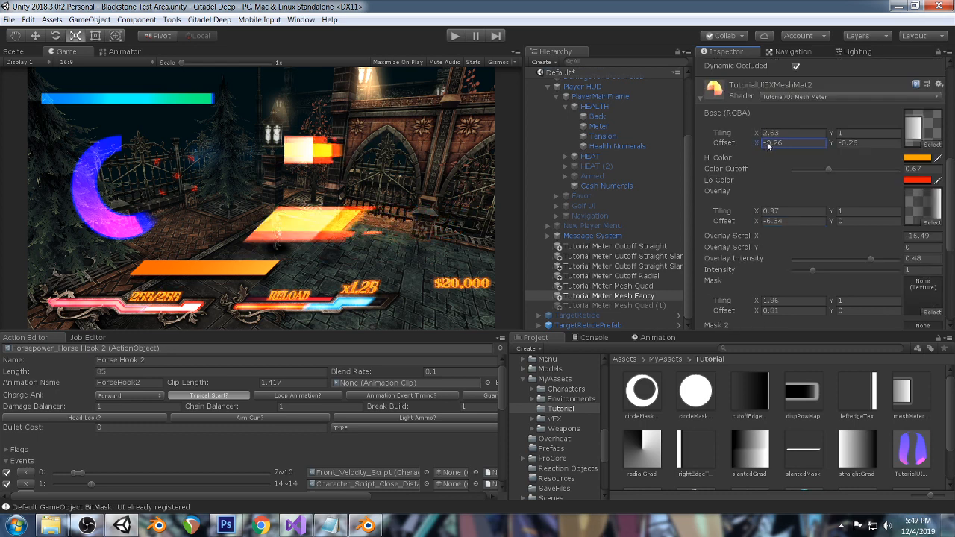
scroll(785, 198, "down", 5)
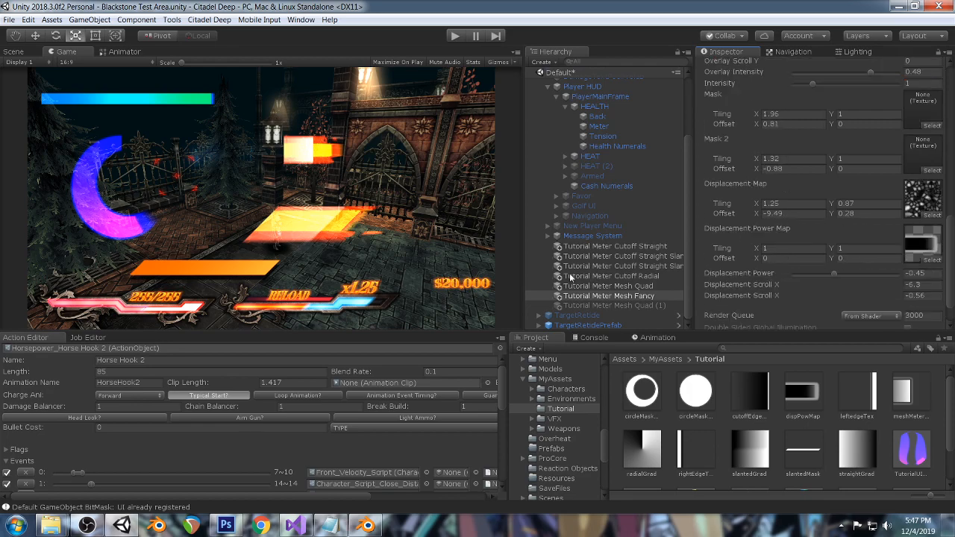
In Blender, connect the mesh's upper-left and lower-right vertices with a diagonal edge, save the file and return to Unity.
left_click(366, 526)
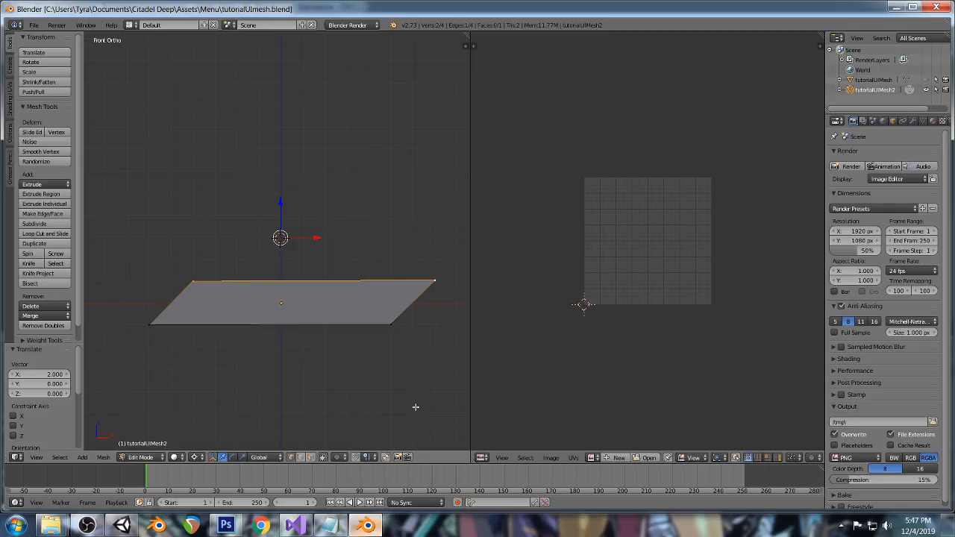
right_click(197, 281)
key("j")
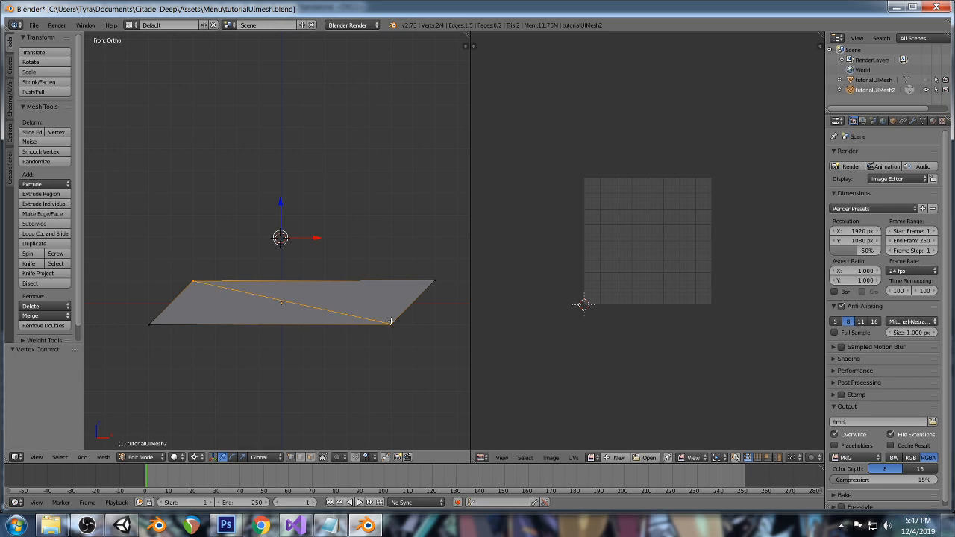
key("ctrl+s")
left_click(391, 322)
left_click(121, 526)
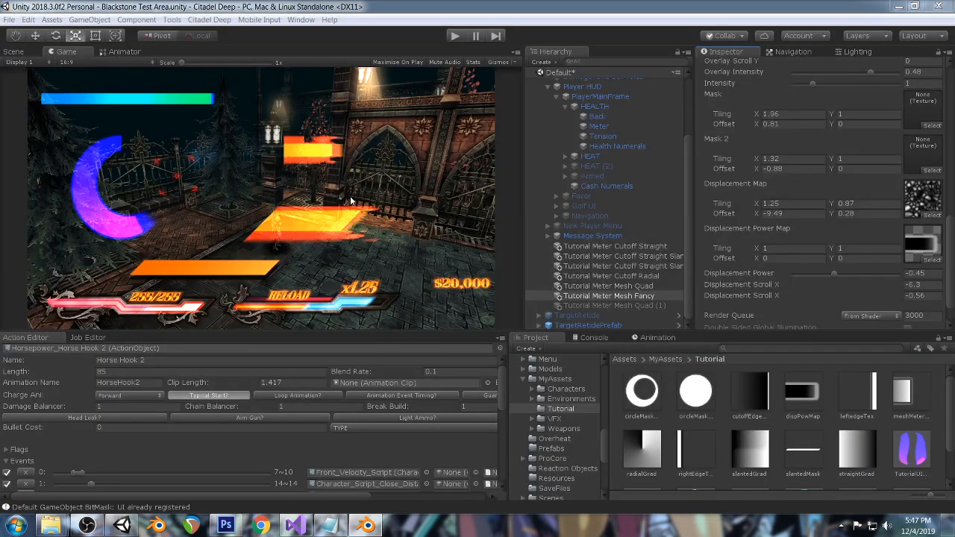
Try an overlay X offset of -6.7 and a different base X offset on the material, and undo the change.
scroll(794, 124, "up", 3)
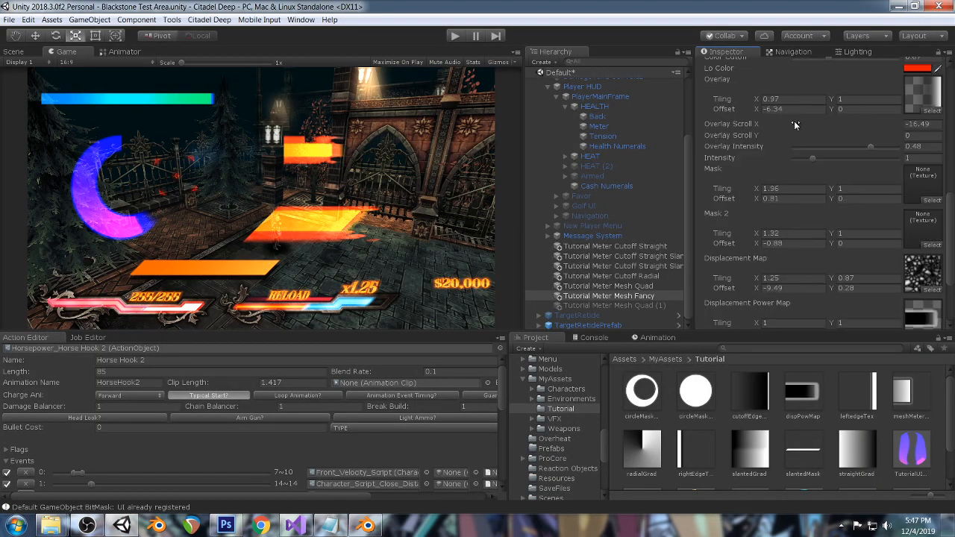
left_click(757, 109)
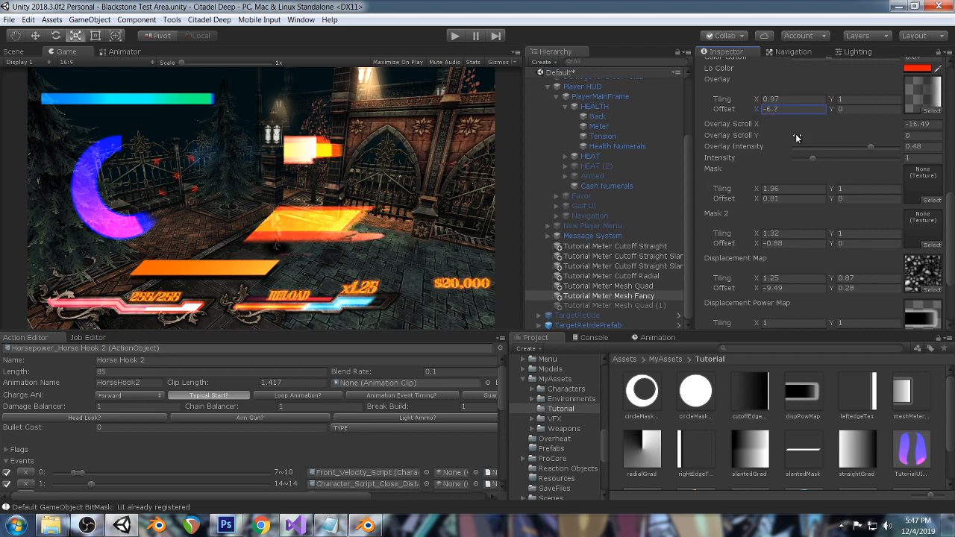
scroll(783, 149, "up", 5)
left_click_drag(757, 179, 735, 178)
key("ctrl+z")
Show the Scene view and set the material's base X offset to -2.65.
left_click(15, 52)
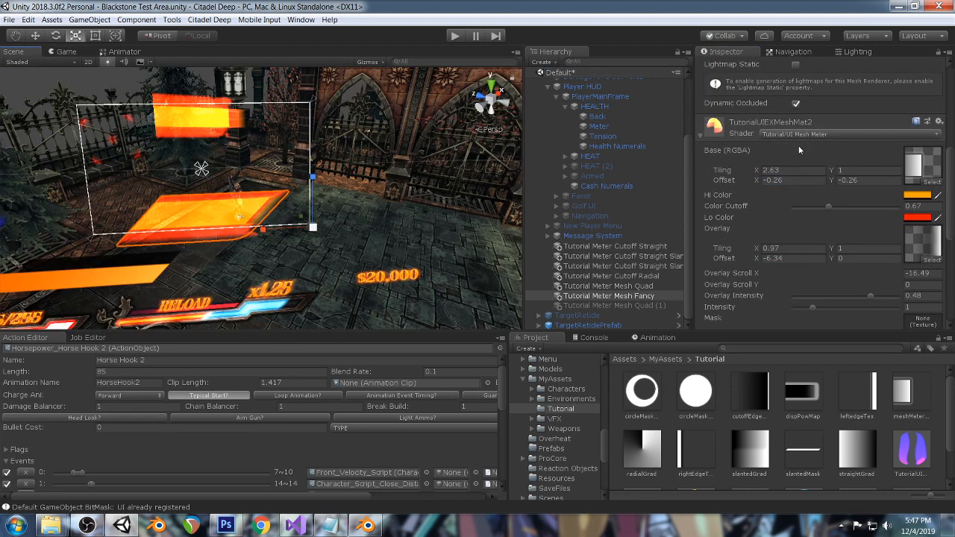
left_click_drag(753, 179, 705, 182)
scroll(705, 182, "up", 5)
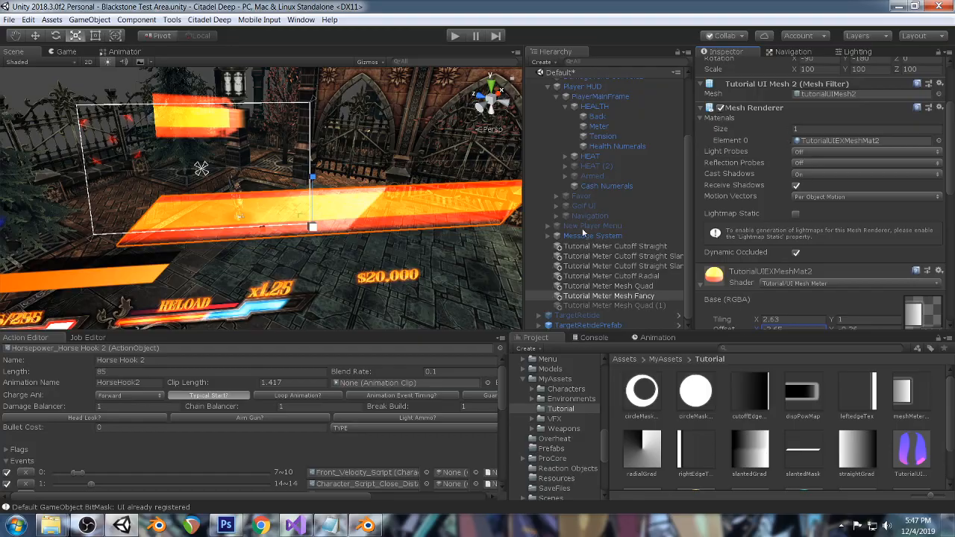
In Blender, connect the mesh's lower-left and upper-right vertices with a diagonal edge, save the file and return to Unity.
left_click(366, 526)
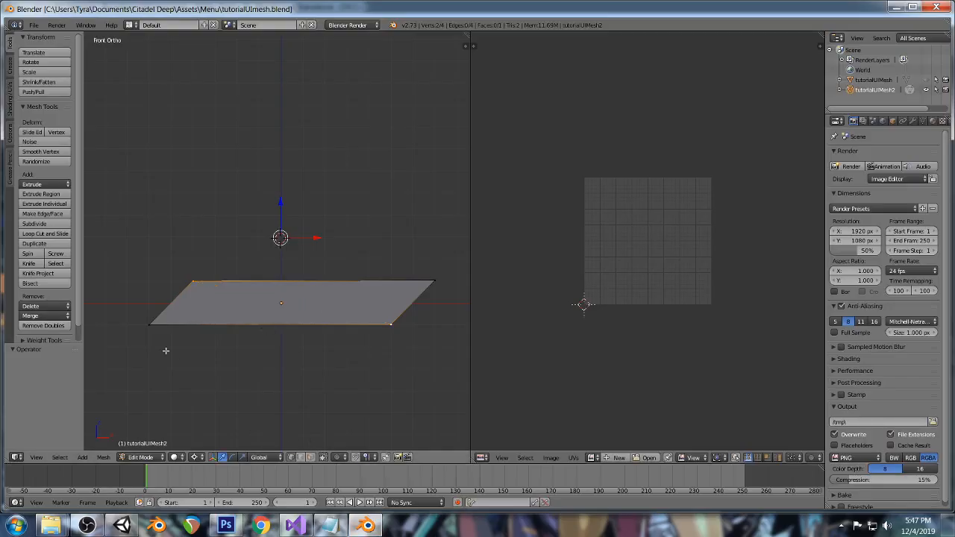
right_click(144, 321)
key("j")
key("ctrl+s")
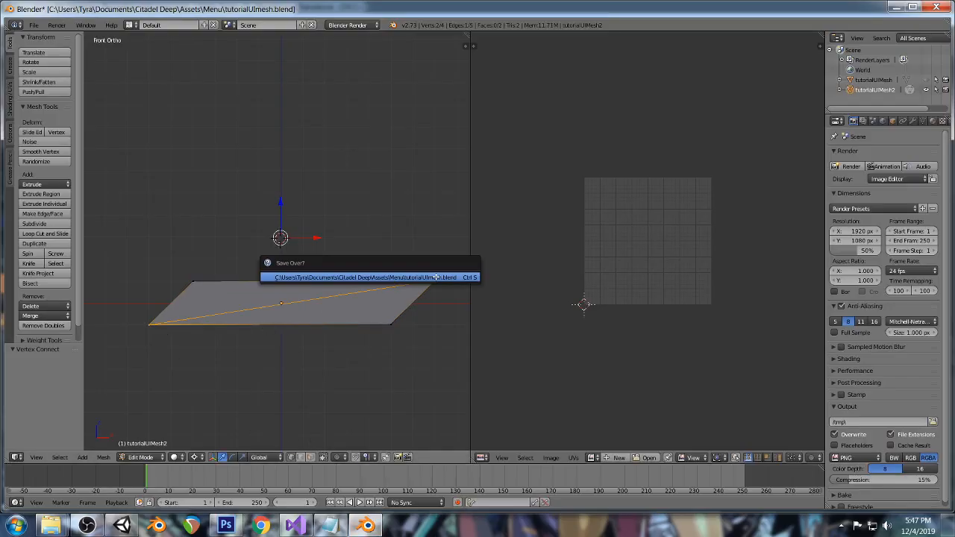
key("Return")
key("alt+Tab")
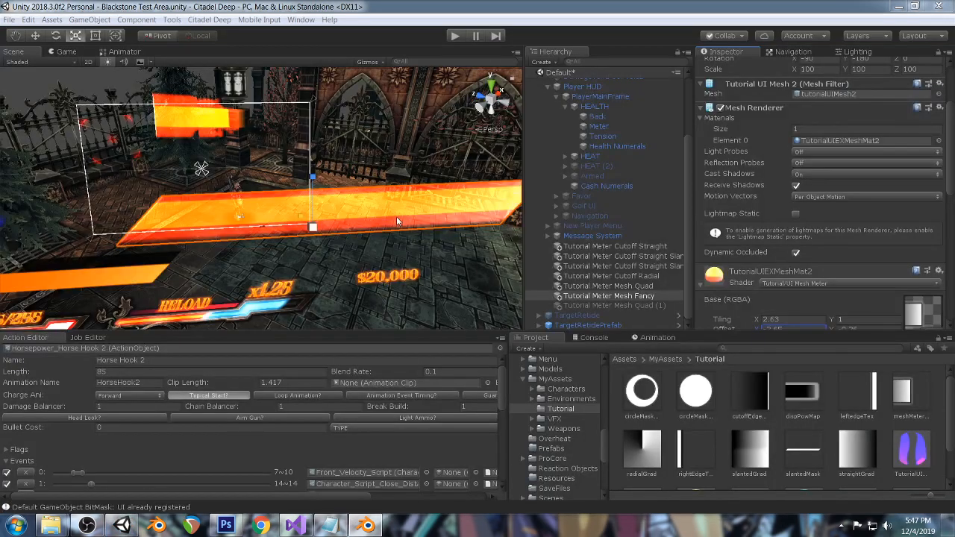
Check the slanted meter in the Game and Scene views while sweeping its base X offset, ending at -2.65.
left_click(69, 53)
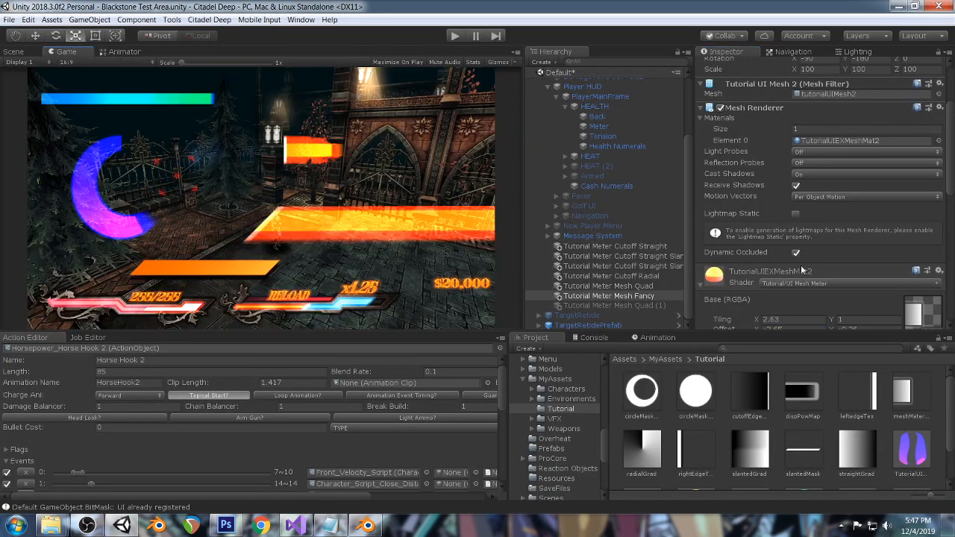
scroll(835, 207, "down", 2)
left_click(14, 52)
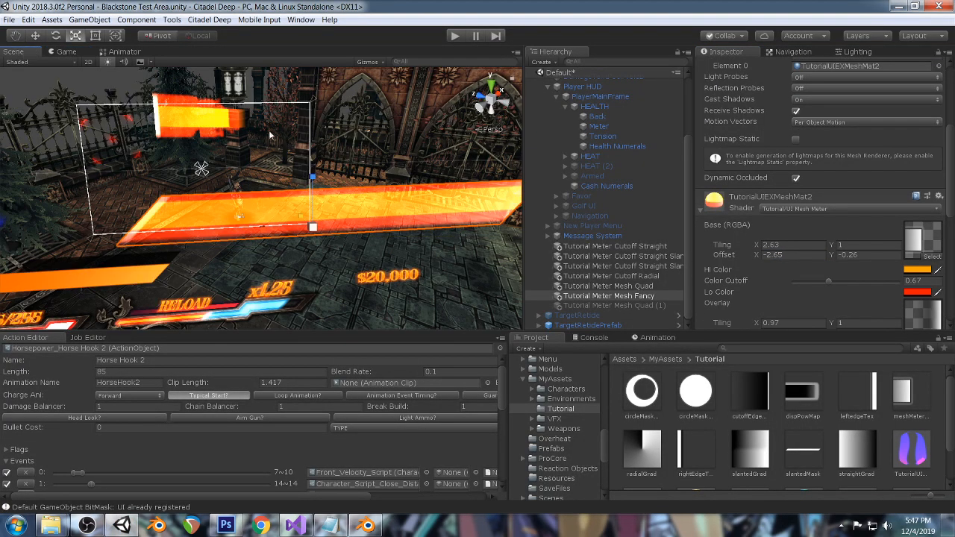
scroll(802, 238, "down", 3)
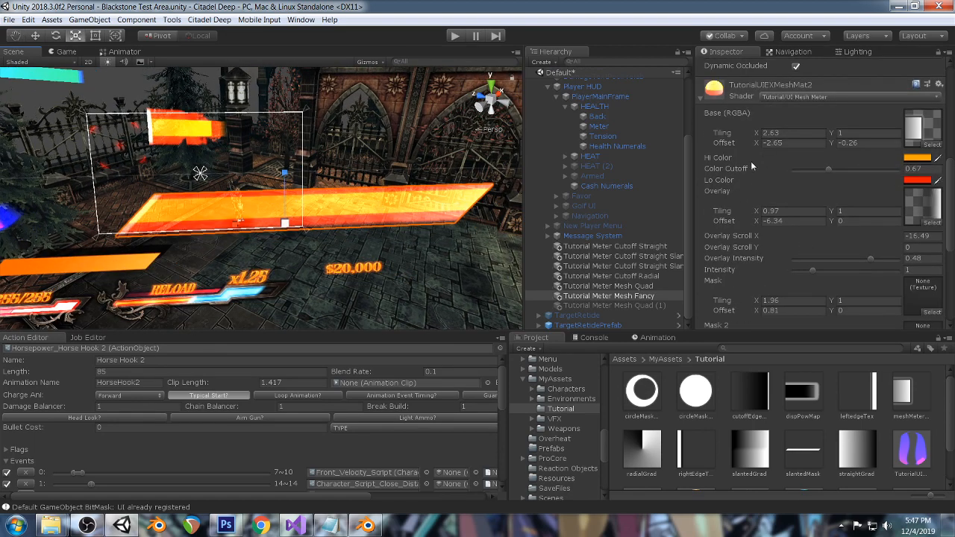
left_click_drag(759, 147, 788, 178)
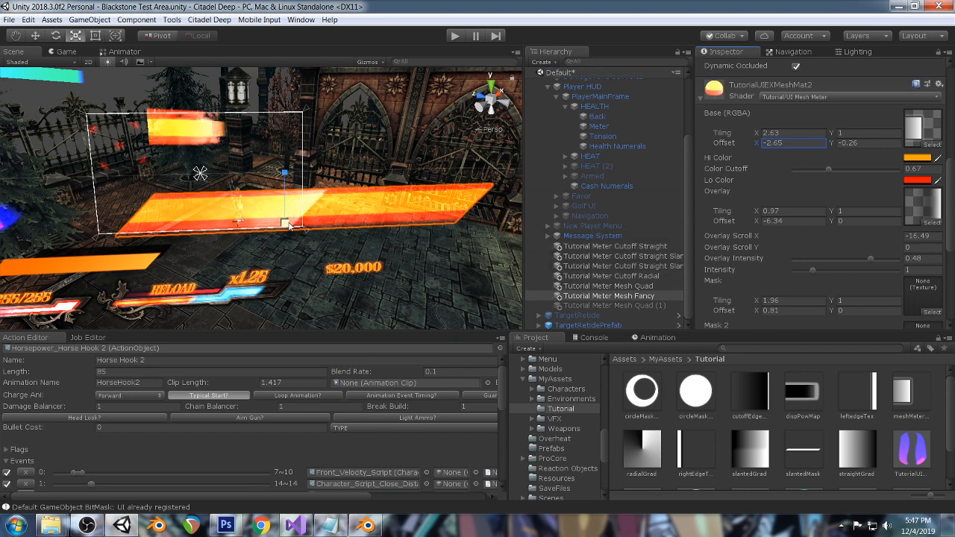
Scale Tutorial Meter Mesh Fancy uniformly to 38.019 and move it to Pos X 155, Pos Y -61.
left_click_drag(289, 223, 255, 234)
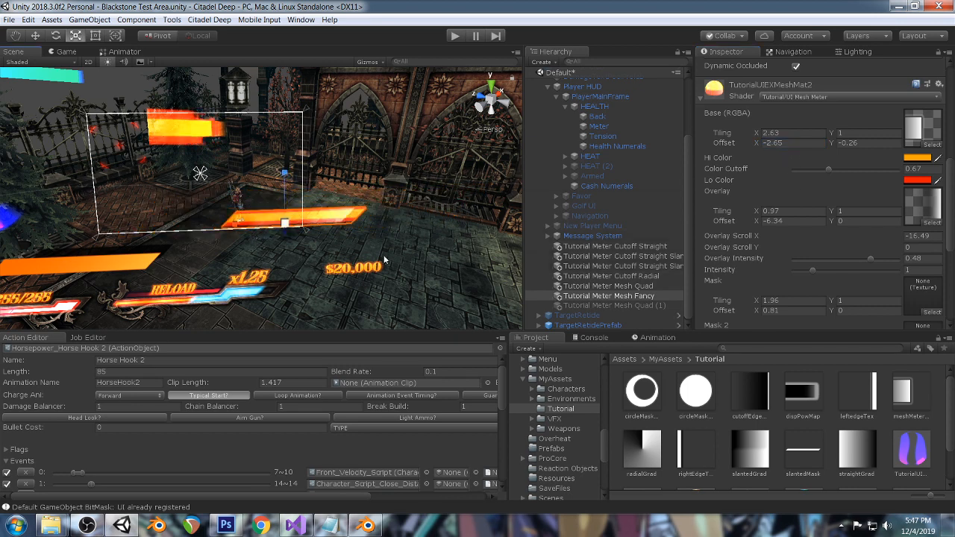
scroll(835, 100, "up", 10)
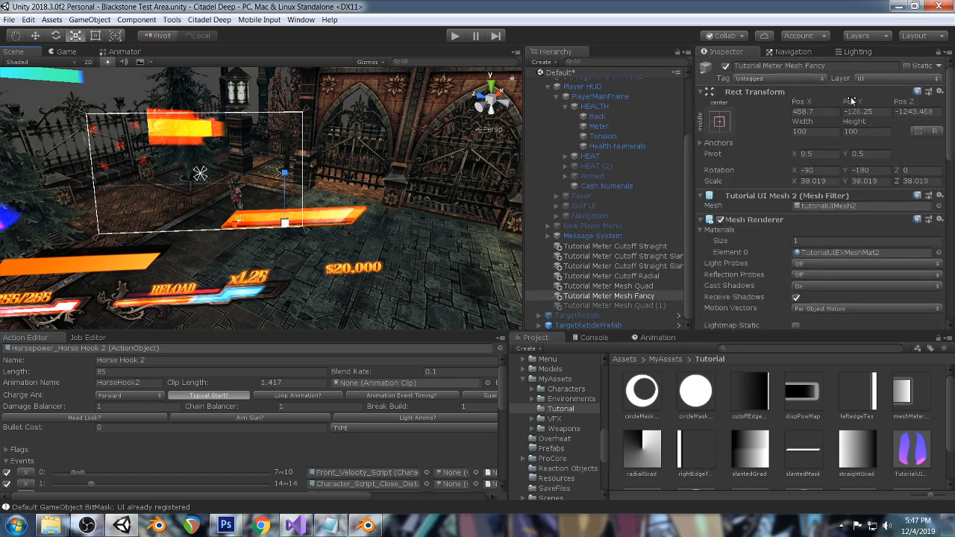
key("w")
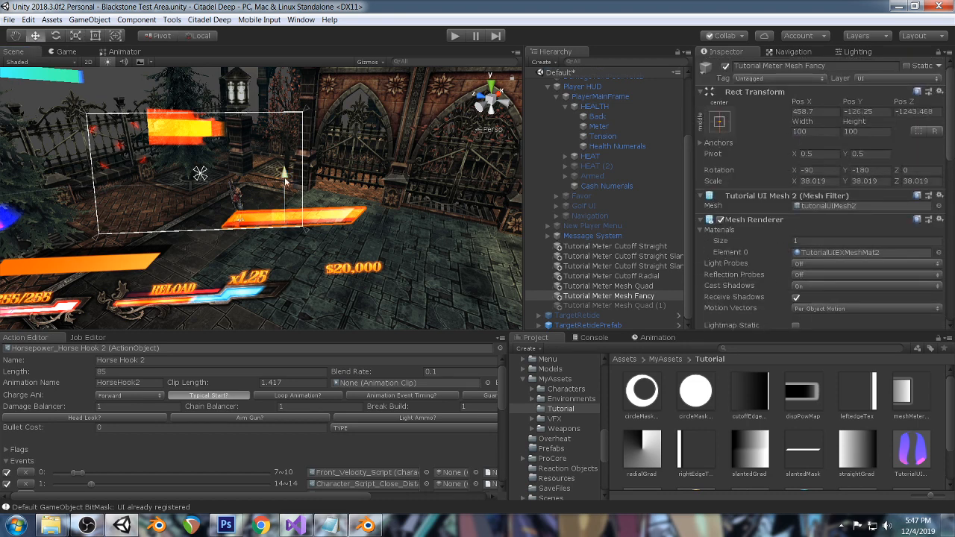
left_click_drag(284, 179, 284, 160)
left_click_drag(237, 210, 144, 209)
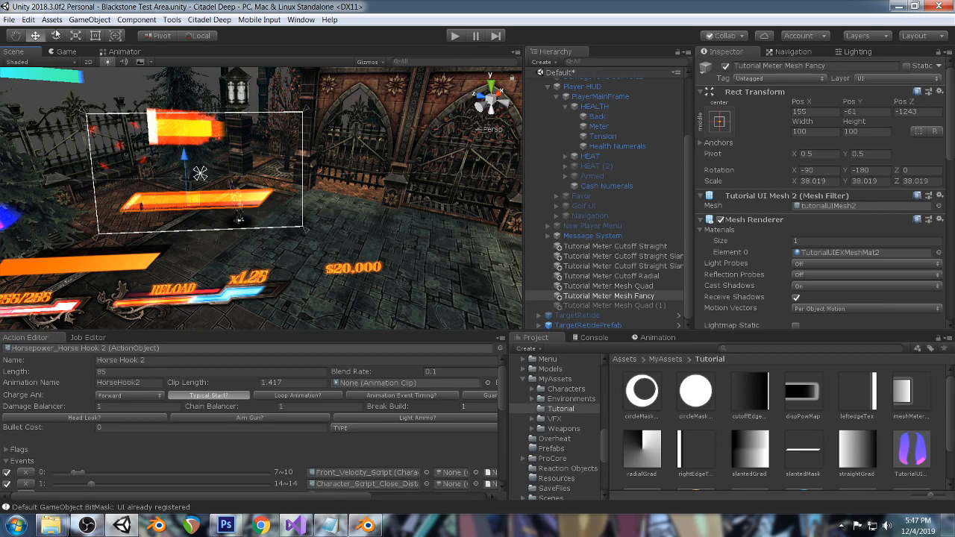
Show the Game view and set the material's base X offset to about -1.35.
left_click(63, 51)
scroll(853, 200, "down", 8)
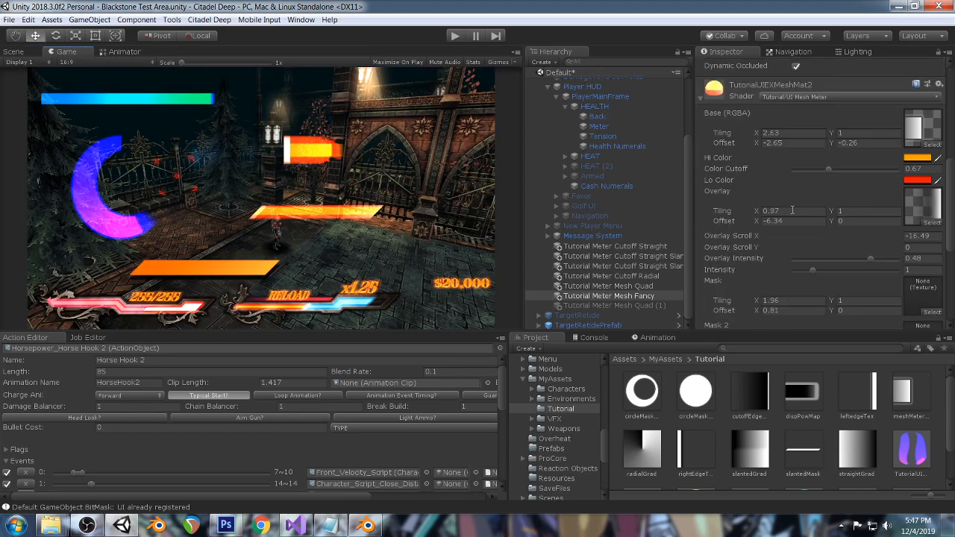
left_click_drag(754, 143, 776, 146)
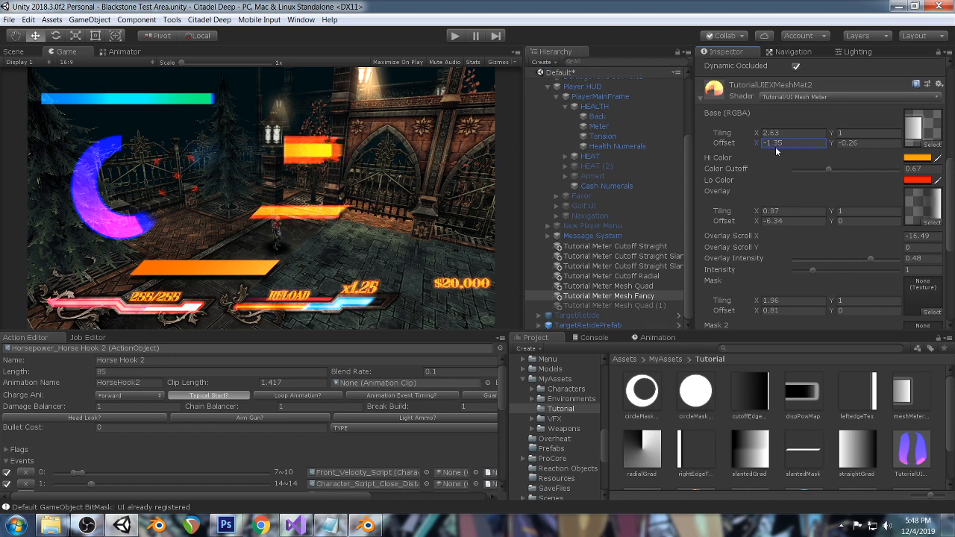
scroll(851, 209, "down", 6)
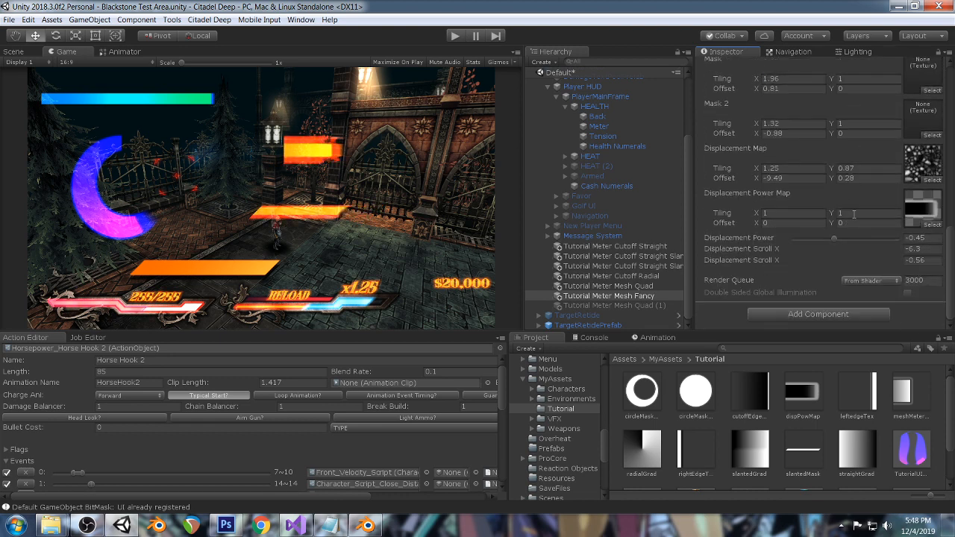
Run the scene in Play mode, and read the stream chat in OBS before returning to Unity.
left_click(453, 37)
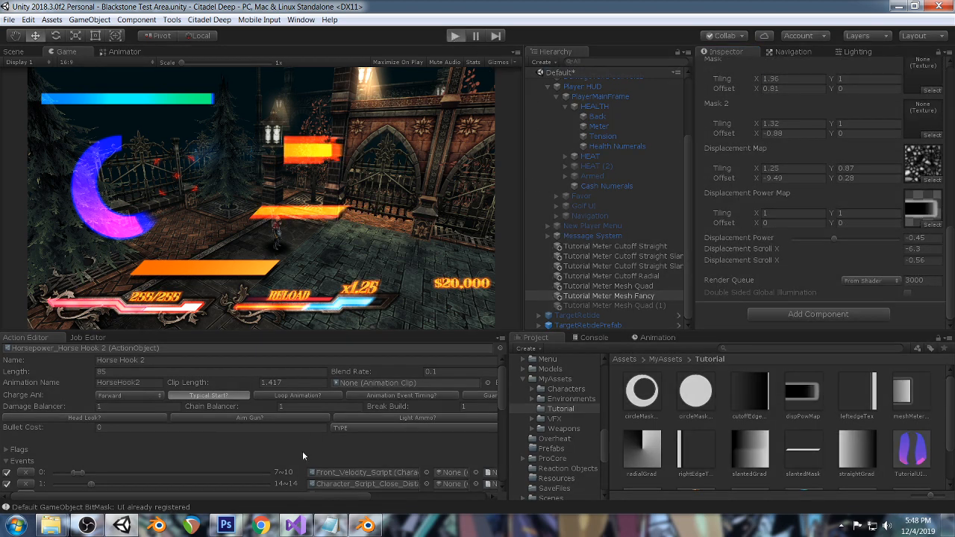
left_click(82, 527)
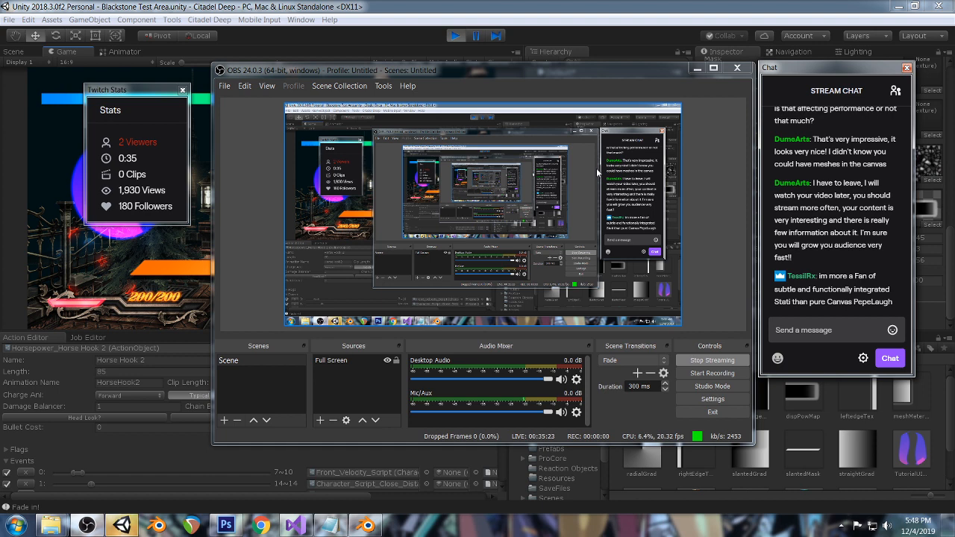
left_click(745, 6)
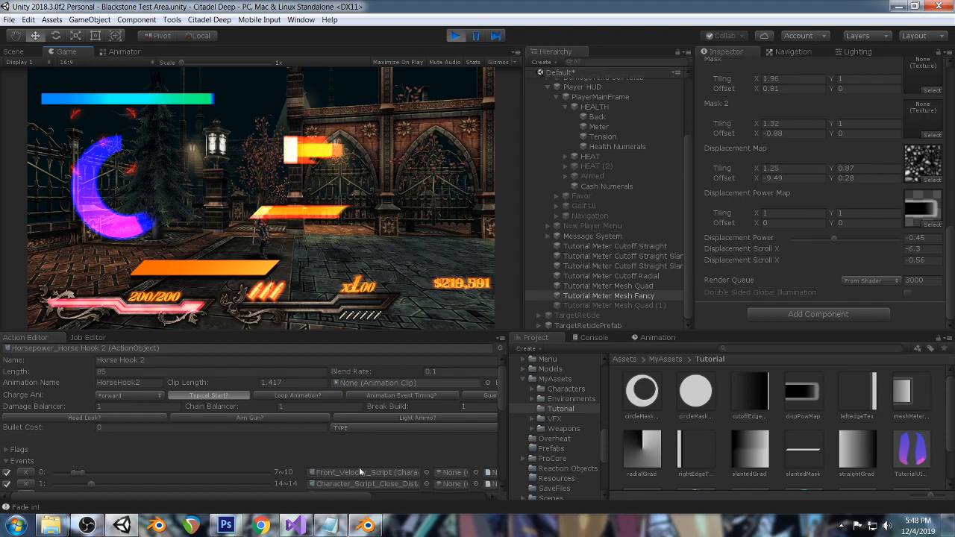
Switch to Blender, shift the quad's two upper vertices about -3.951 along X, save over tutorialUImesh.blend and view the result in Unity.
left_click(365, 526)
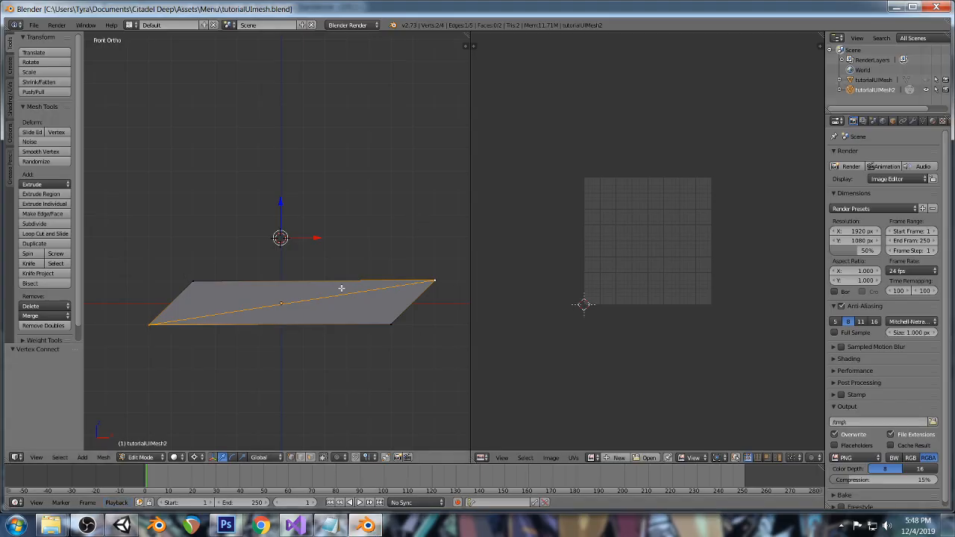
right_click(195, 284)
right_click(440, 273, "shift")
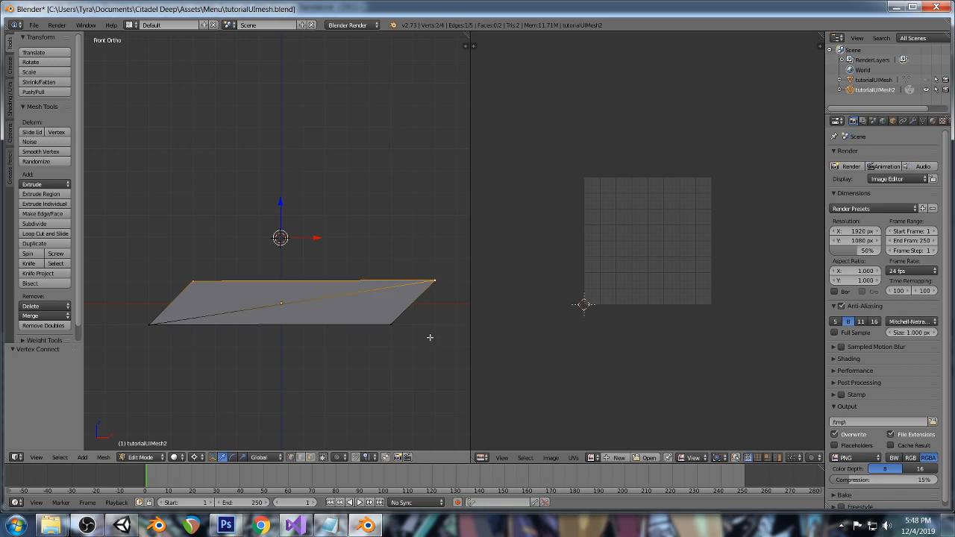
key("g")
key("x")
left_click(342, 337)
key("ctrl+s")
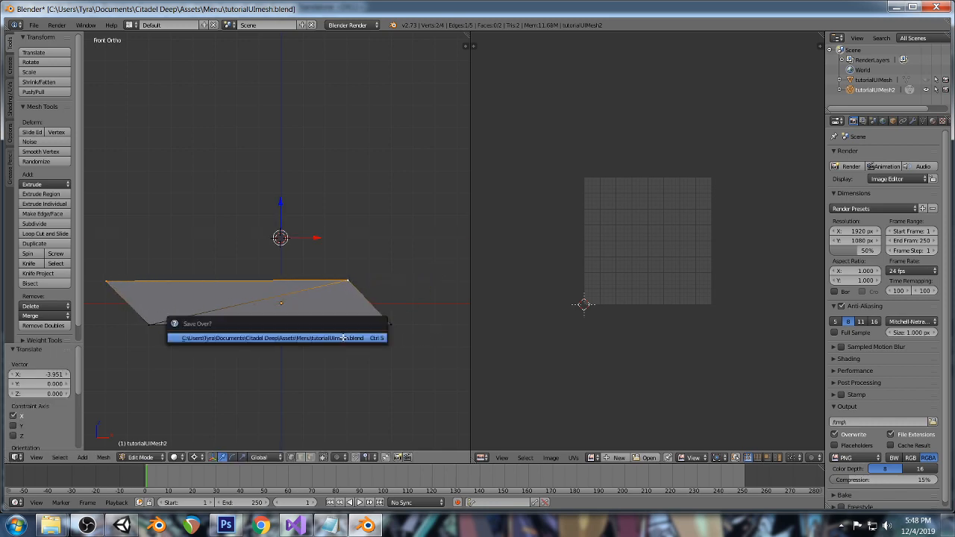
left_click(343, 336)
left_click(121, 525)
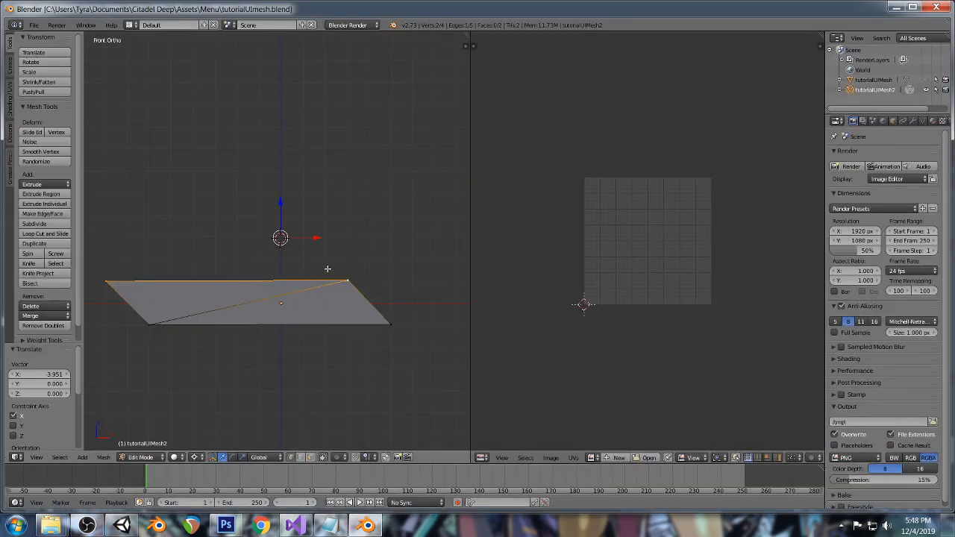
In Blender, undo the shift of the upper vertices and the diagonal edge across the quad.
key("a")
key("a")
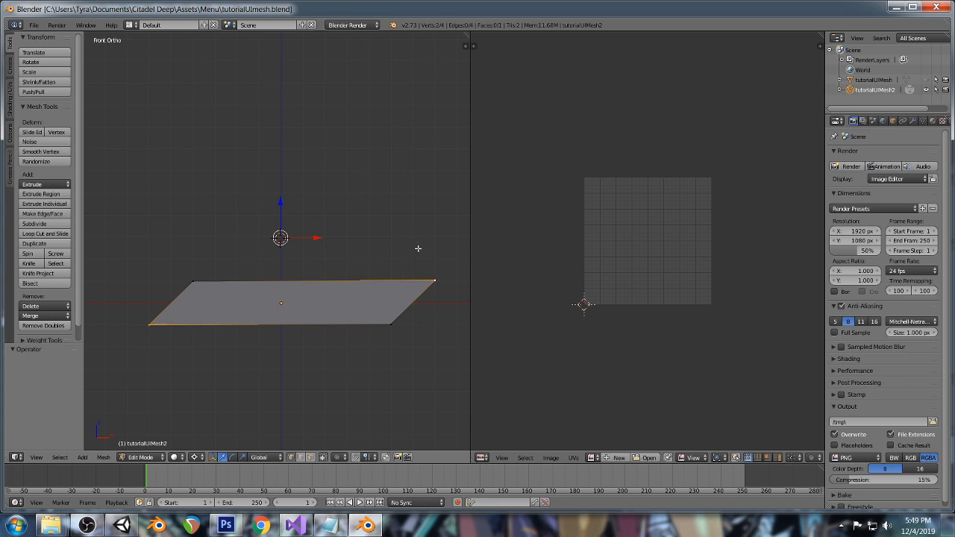
Move the upper-left vertex about -0.542 in X and -0.858 in Z, and the upper-right vertex about 2.438 in X and 1.445 in Z.
middle_click_drag(351, 283, 298, 279, "shift")
right_click(152, 273)
key("g")
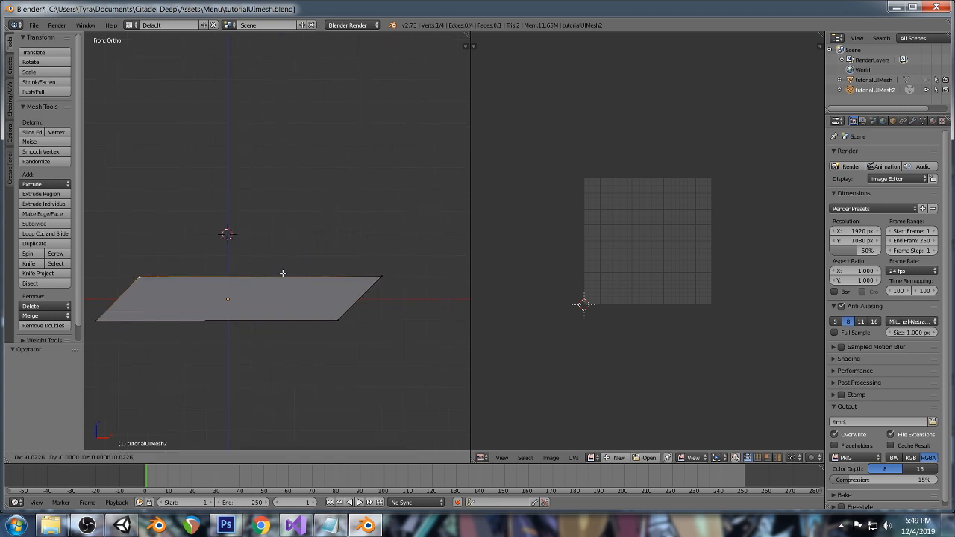
left_click(273, 288)
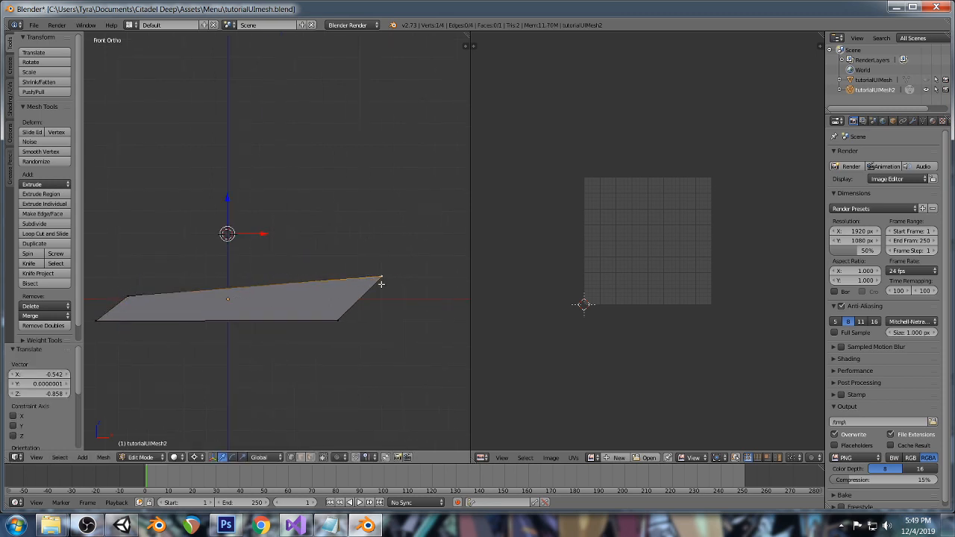
key("g")
left_click(429, 307)
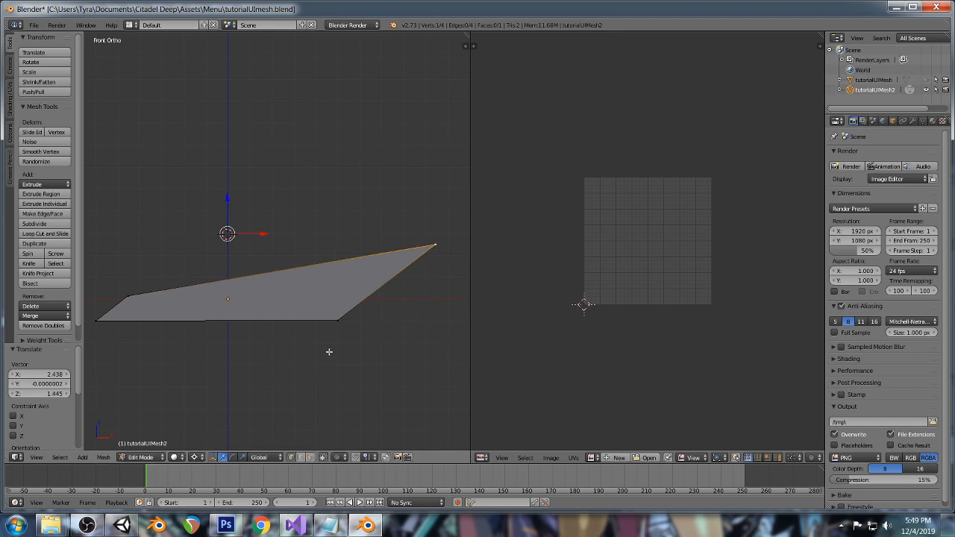
Deselect all vertices, save over tutorialUImesh.blend and view the reshaped meter in Unity.
key("a")
key("ctrl+s")
left_click(314, 322)
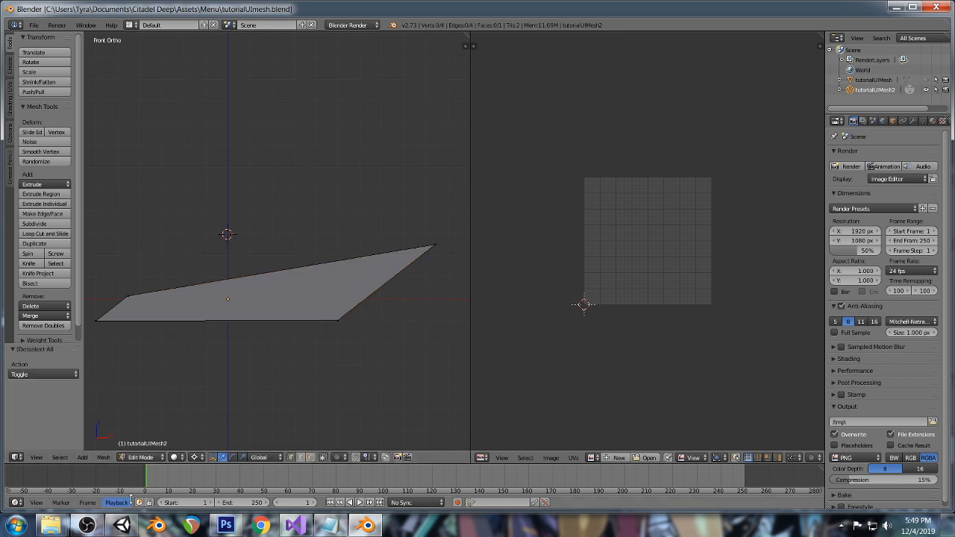
key("alt+Tab")
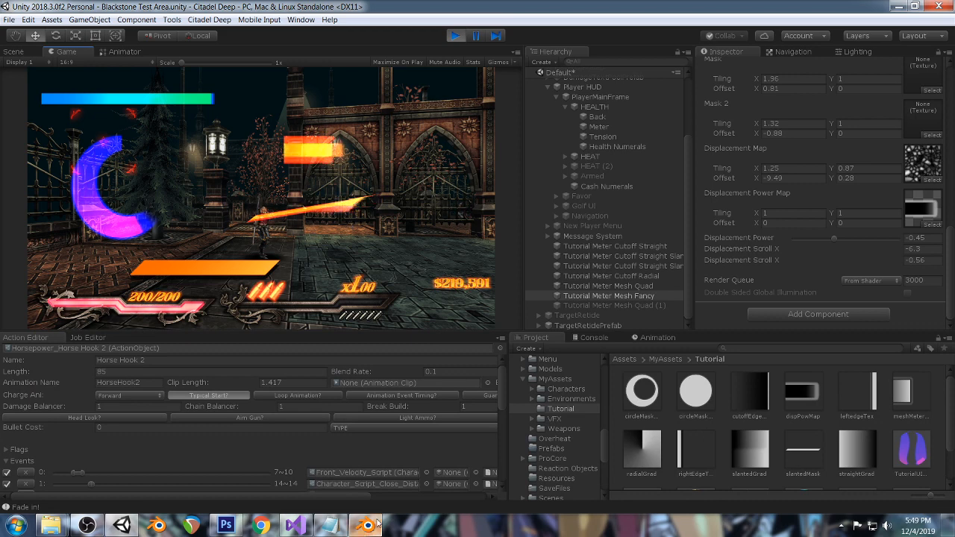
Back in Blender, connect the upper-left and lower-right vertices with a diagonal edge, save the file and view the meter in Unity.
key("alt+Tab")
right_click(134, 297)
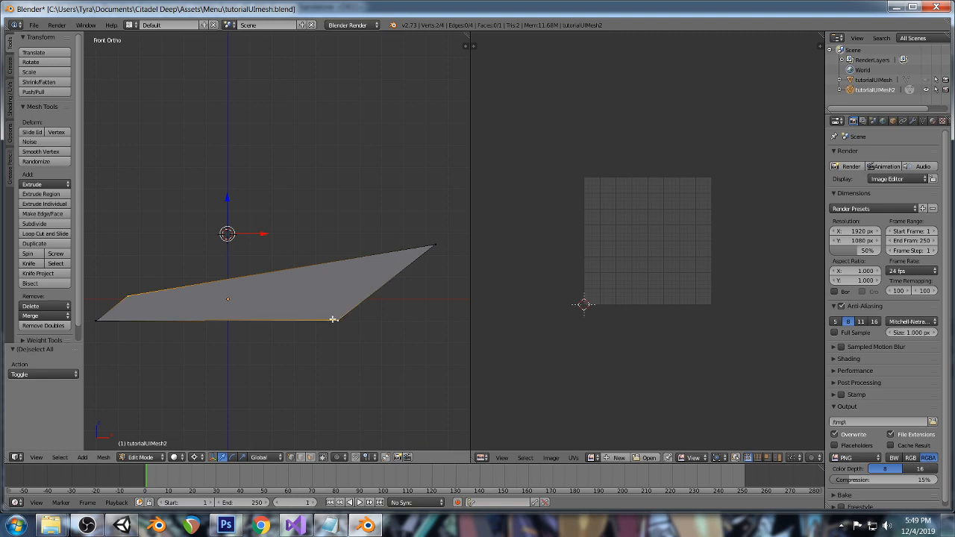
key("j")
key("ctrl+s")
left_click(333, 319)
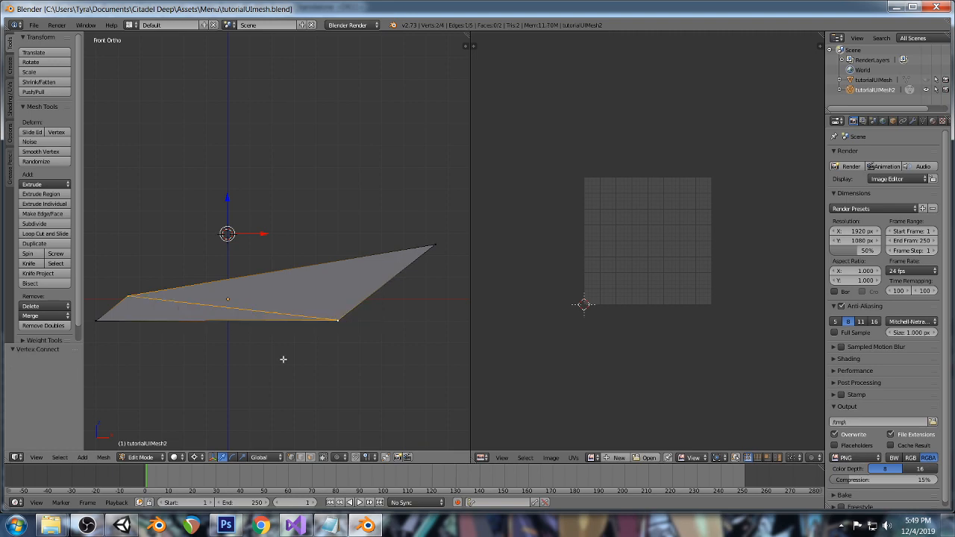
left_click(118, 527)
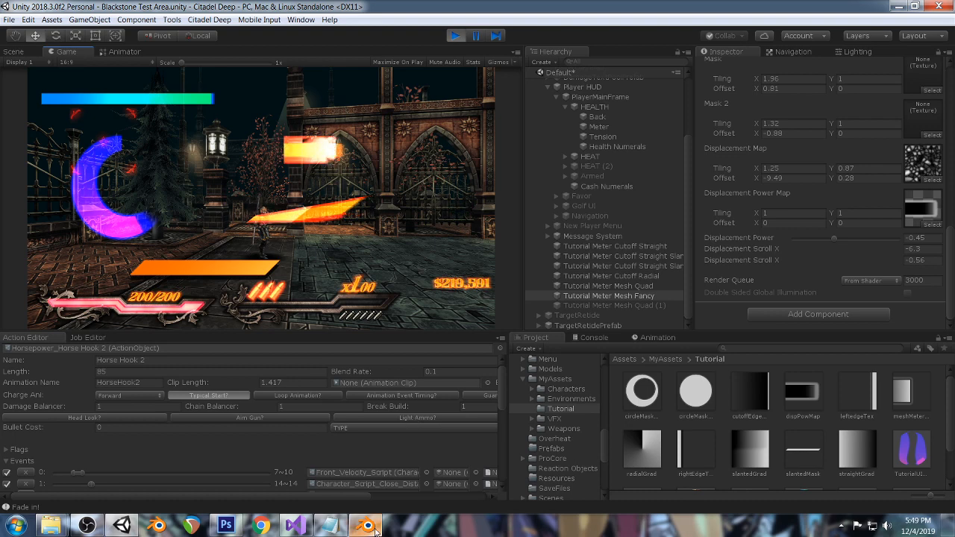
Undo the diagonal edge between the upper-left and lower-right vertices in Blender, save the file and return to Unity.
mouse_move(376, 530)
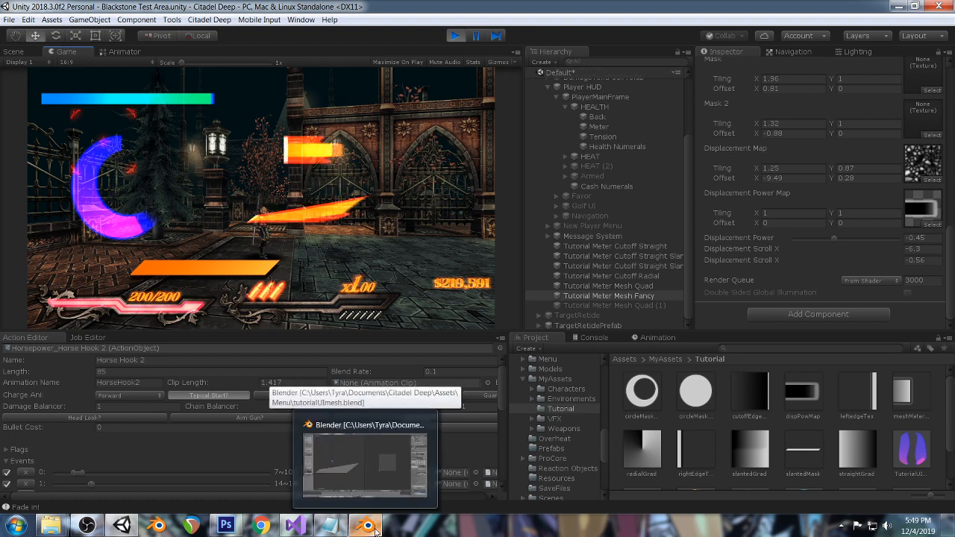
left_click(375, 530)
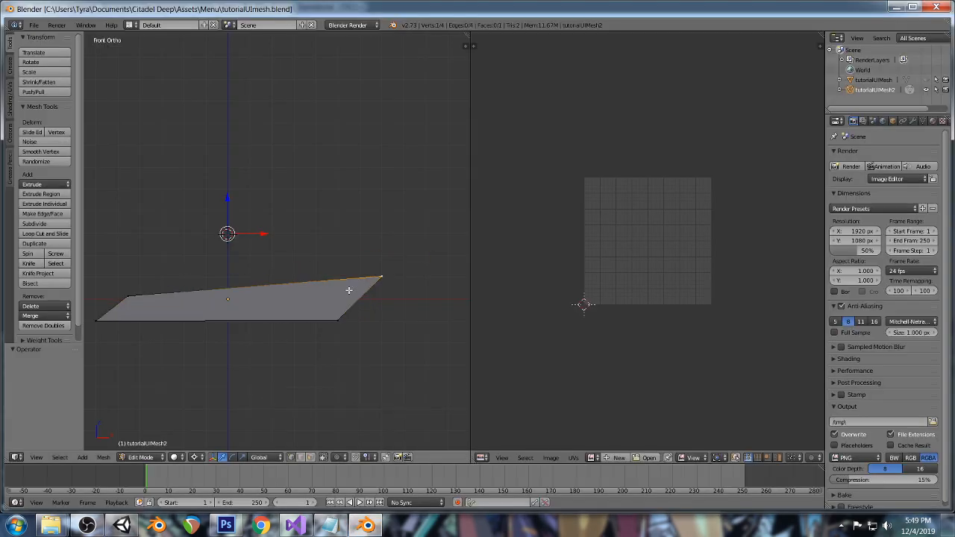
key("ctrl+z")
key("ctrl+z")
key("ctrl+s")
left_click(348, 290)
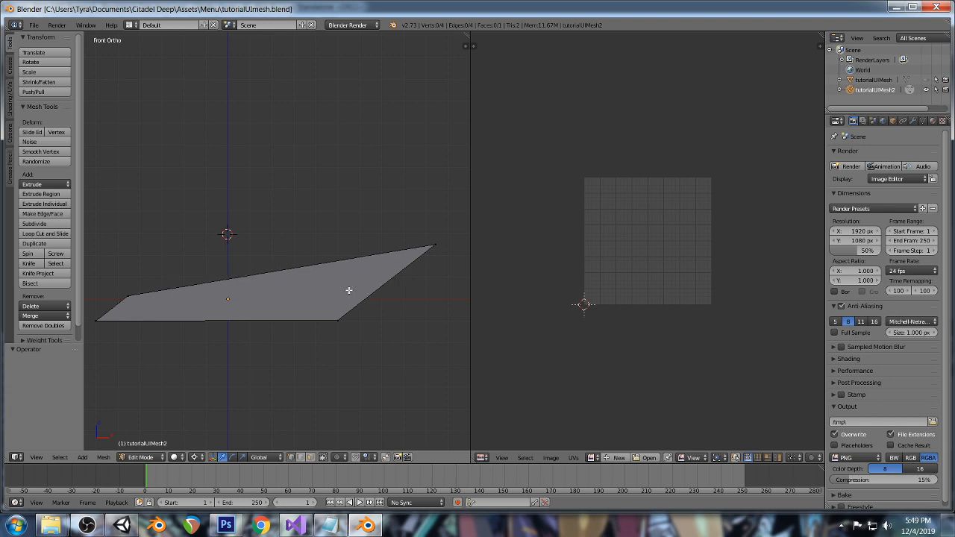
left_click(122, 527)
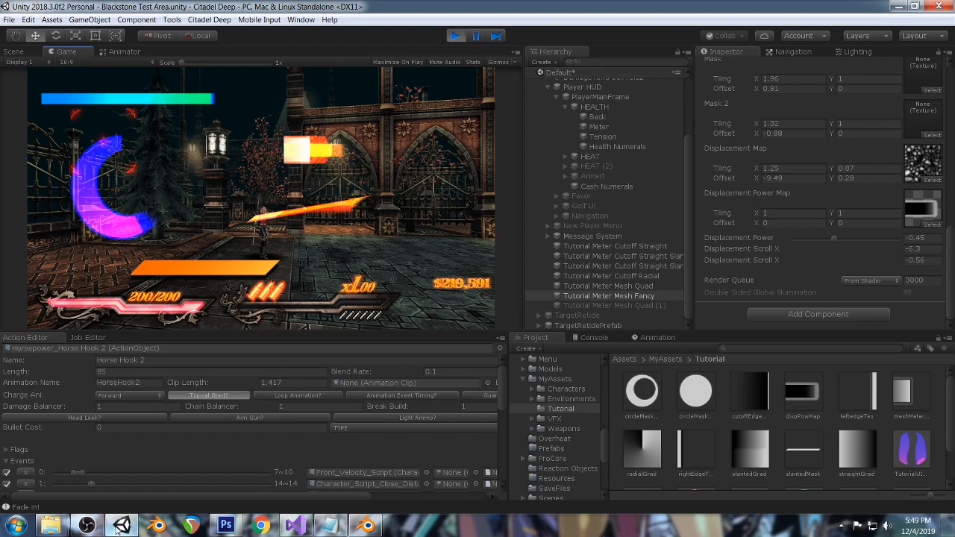
Check the stream chat in OBS twice, returning to Unity's Game view each time.
left_click(86, 525)
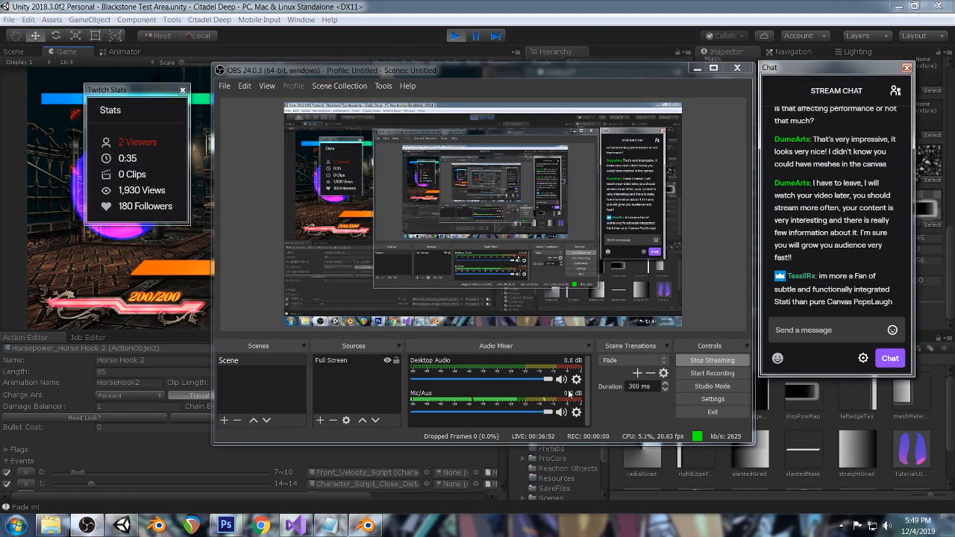
left_click(582, 5)
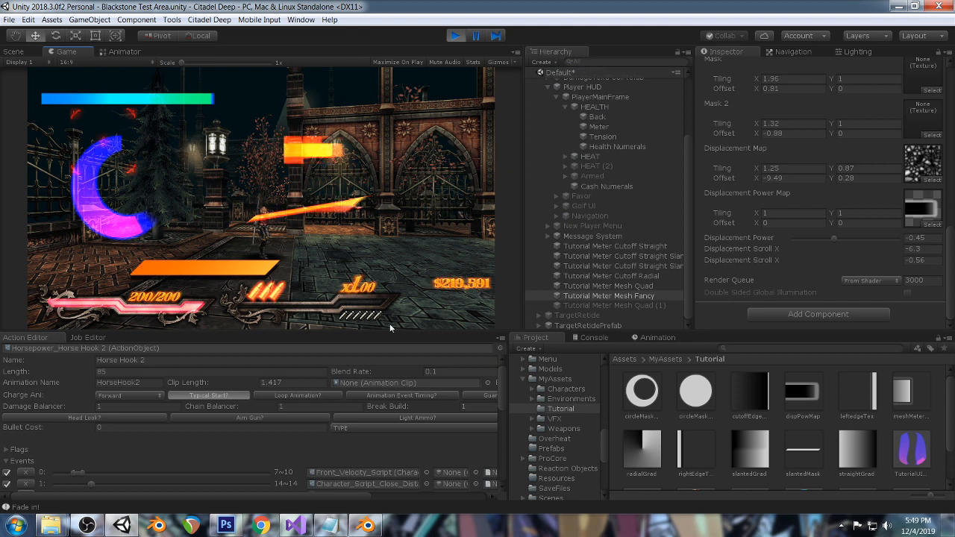
left_click(88, 525)
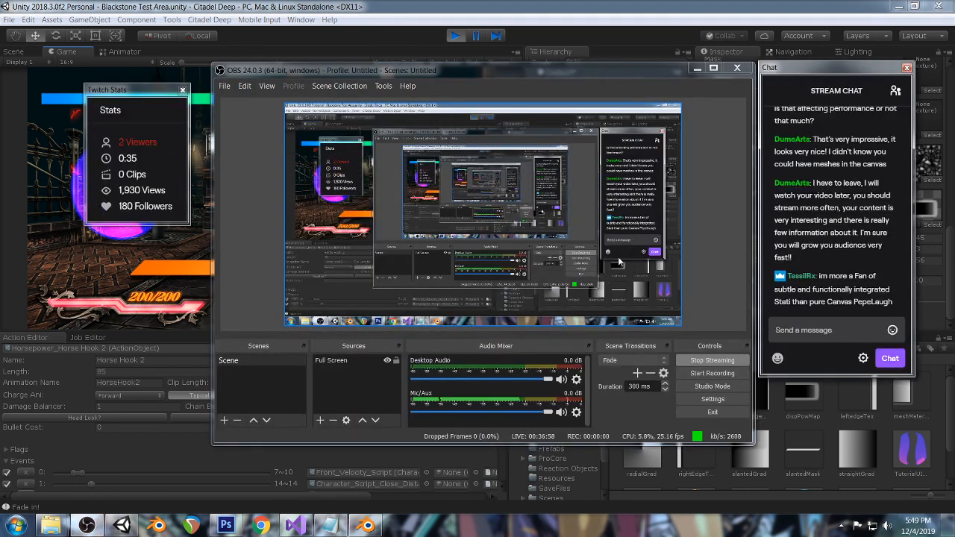
left_click(646, 4)
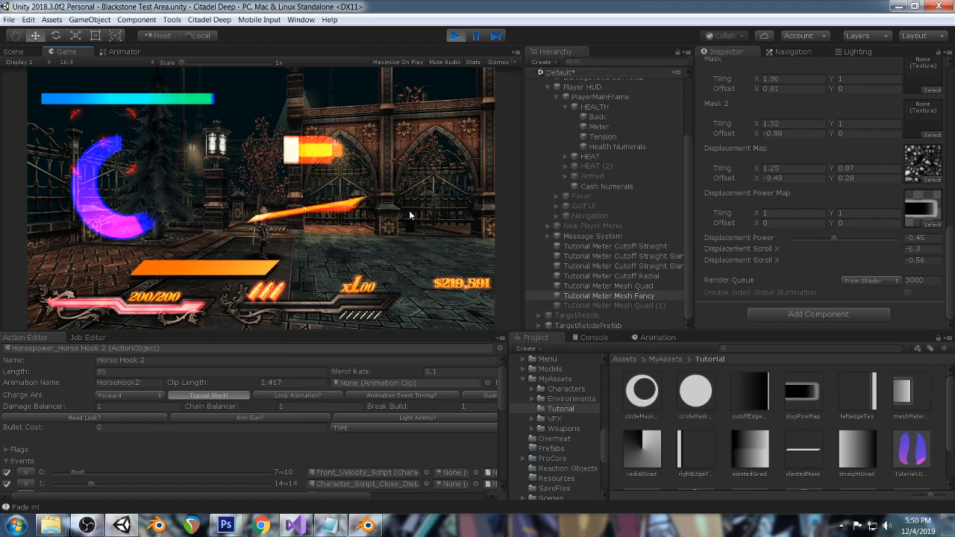
mouse_move(122, 526)
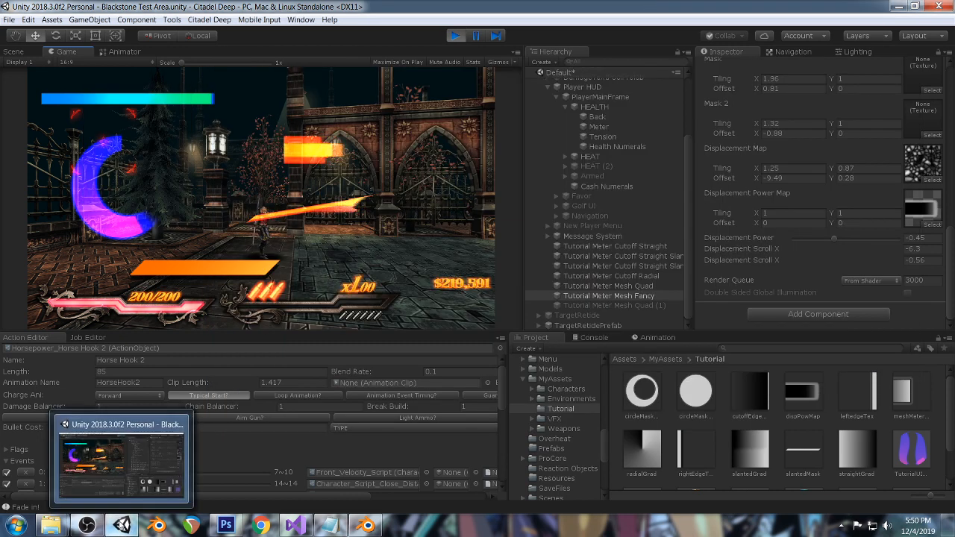
mouse_move(89, 526)
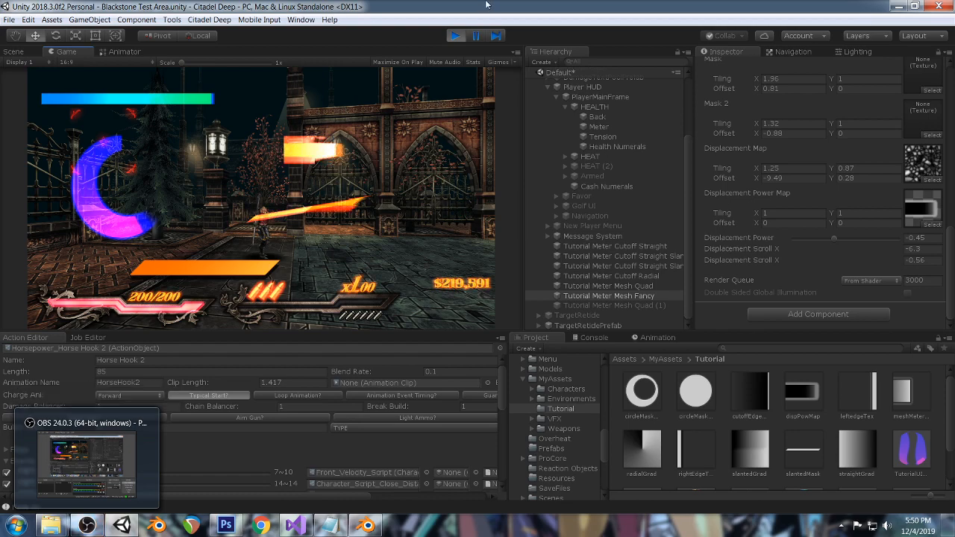
Undo both corner vertex moves in Blender, save over tutorialUImesh.blend, and compare the mesh with the meter in Unity.
left_click(365, 525)
key("ctrl+z")
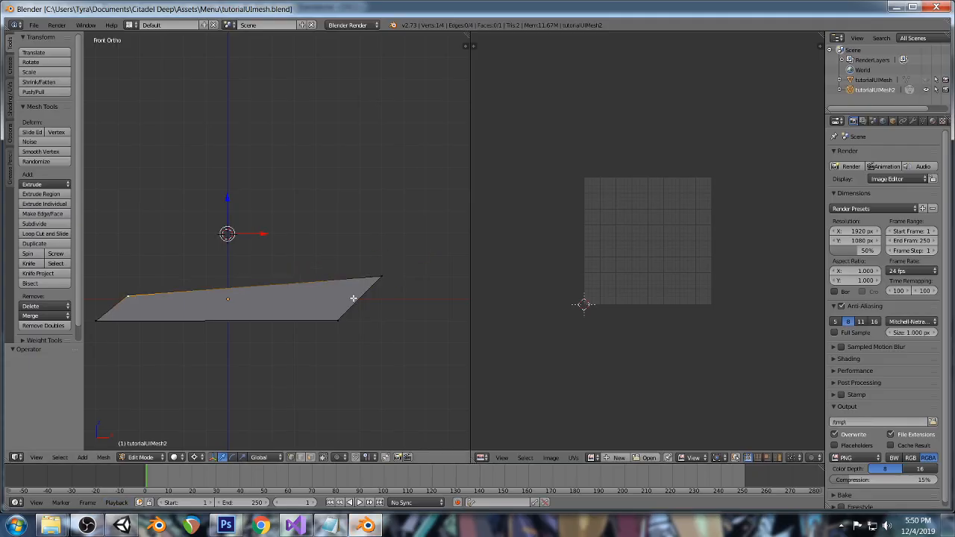
key("ctrl+z")
key("ctrl+s")
left_click(353, 299)
left_click(122, 525)
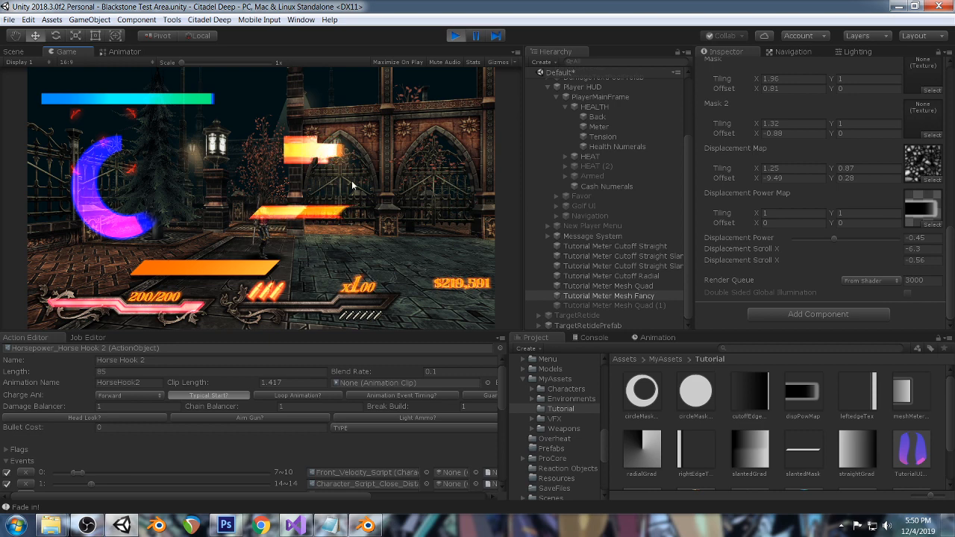
left_click(366, 525)
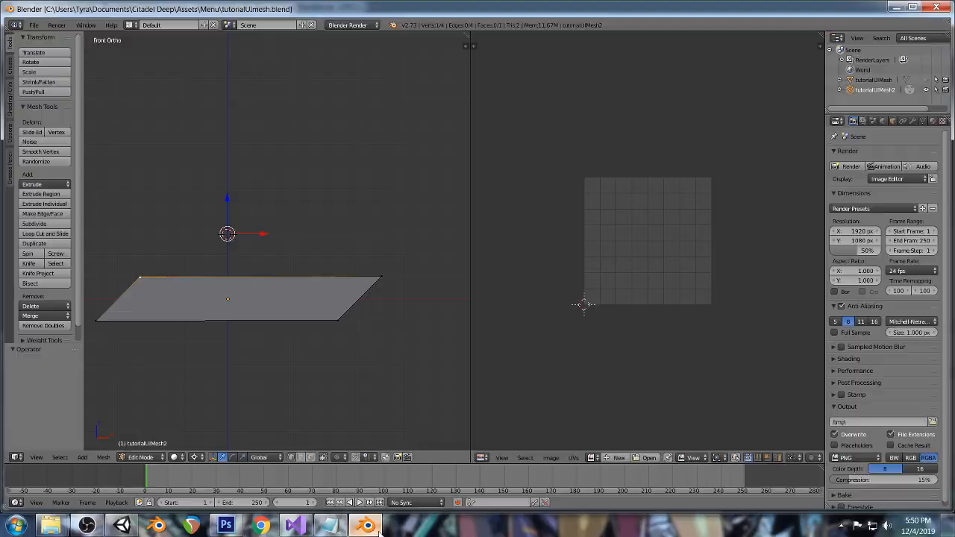
left_click(122, 525)
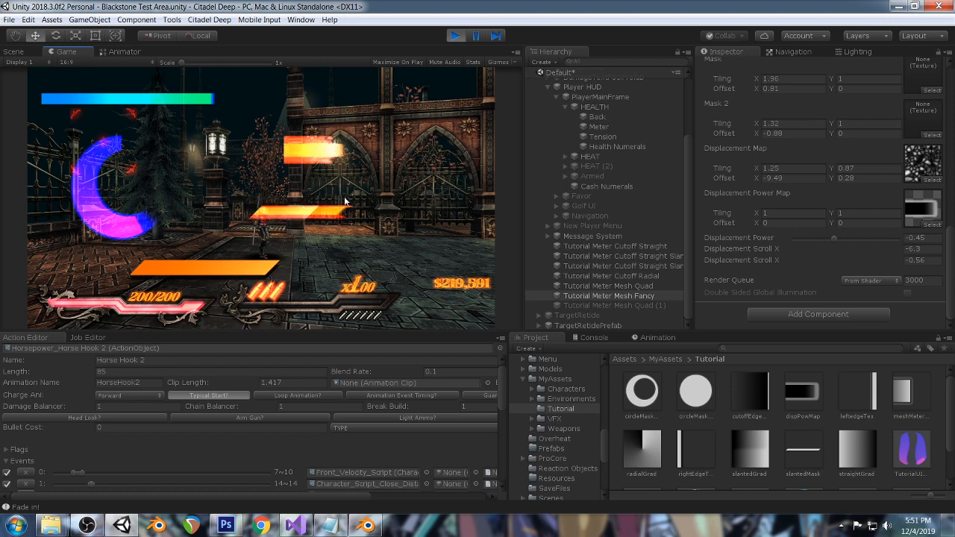
Review the TutorialUIEXMeshMat2 settings and set its Displacement Power to about -0.76.
scroll(807, 191, "up", 10)
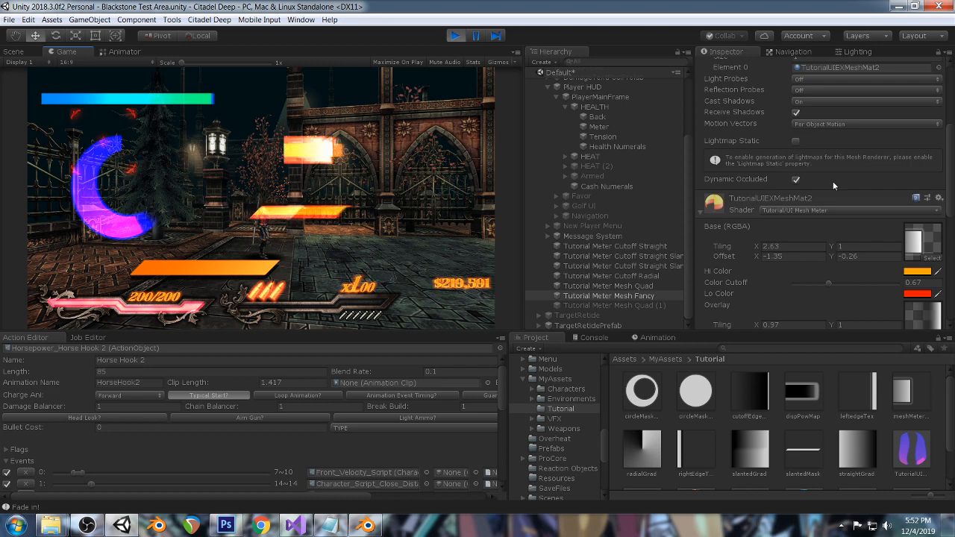
scroll(820, 193, "up", 1)
scroll(850, 234, "up", 1)
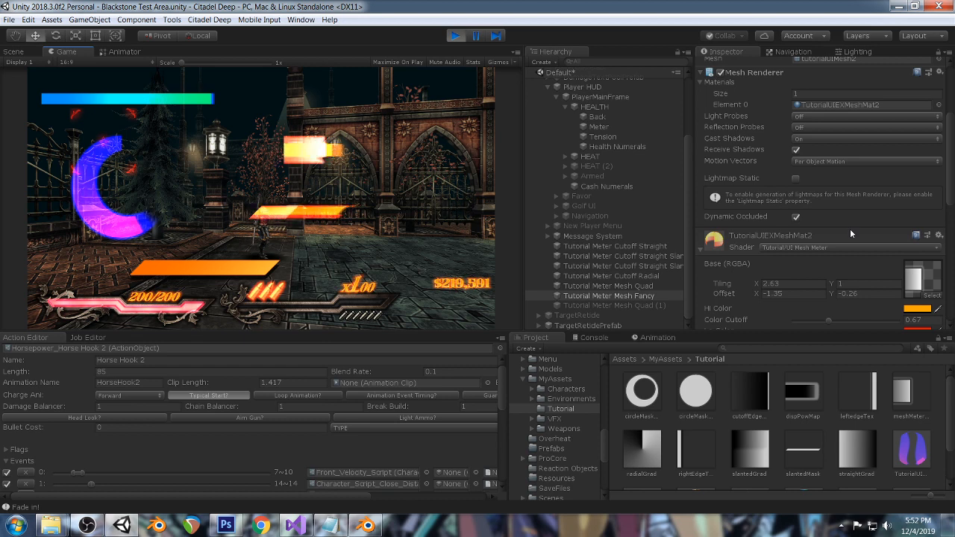
scroll(852, 223, "down", 10)
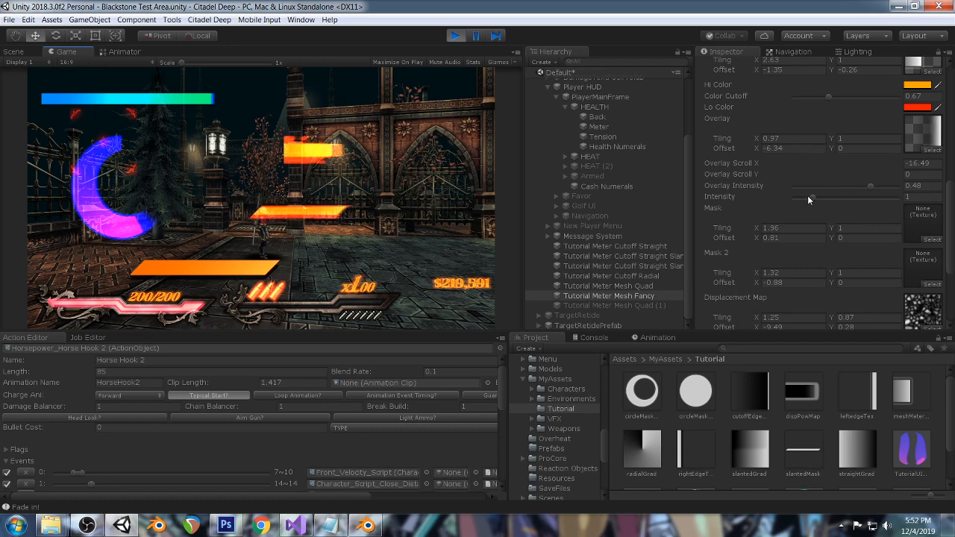
scroll(815, 194, "down", 3)
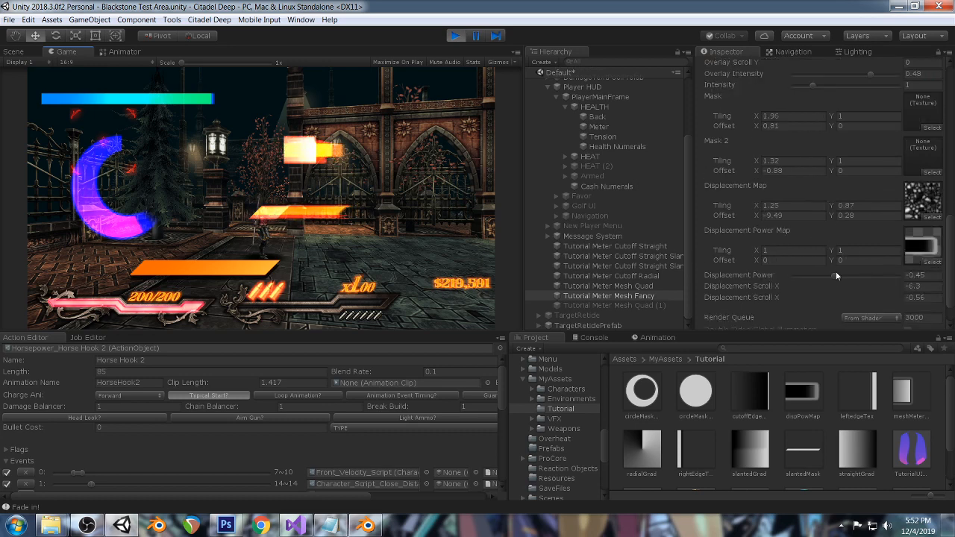
mouse_move(834, 275)
left_mouse_down()
mouse_move(854, 275)
mouse_move(812, 275)
mouse_move(826, 270)
left_mouse_up()
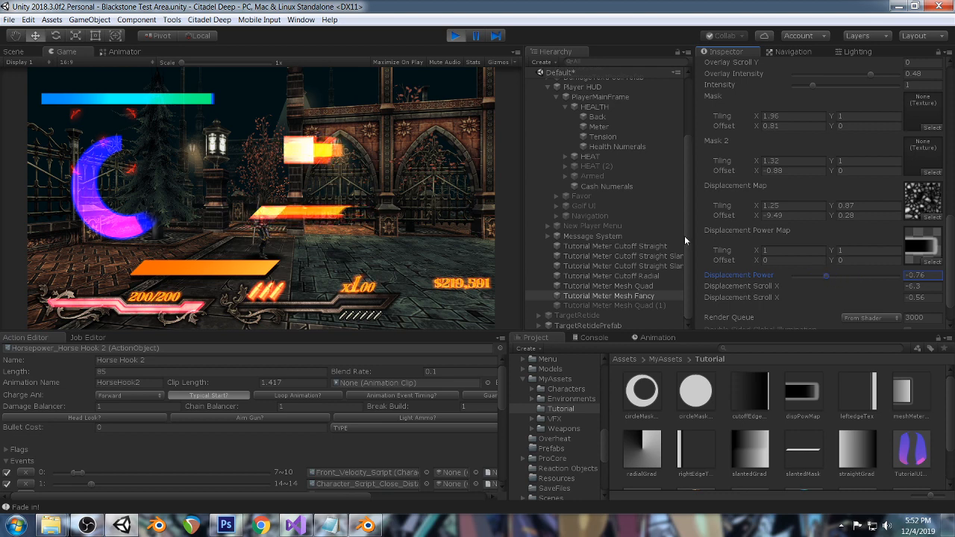
Read the latest stream chat messages in OBS and return to Unity.
left_click(87, 526)
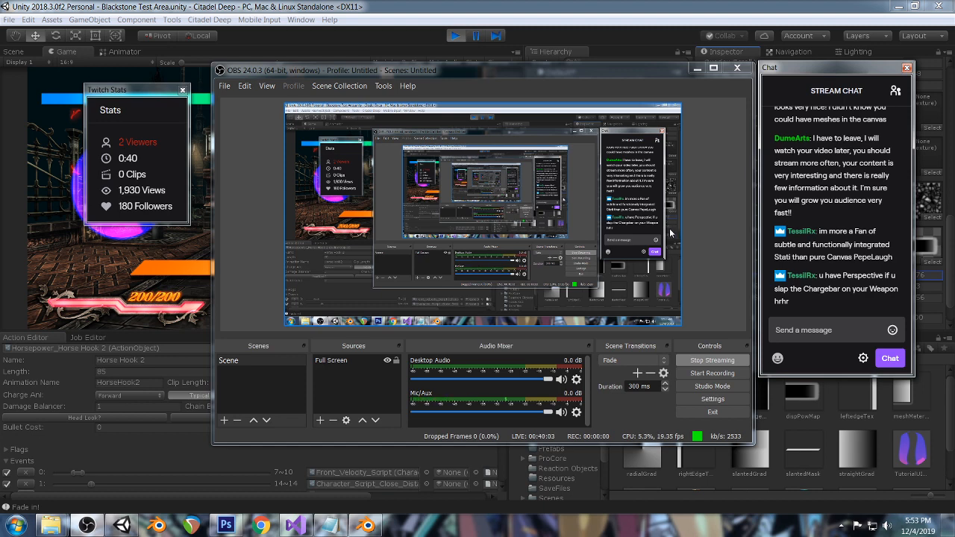
left_click(585, 12)
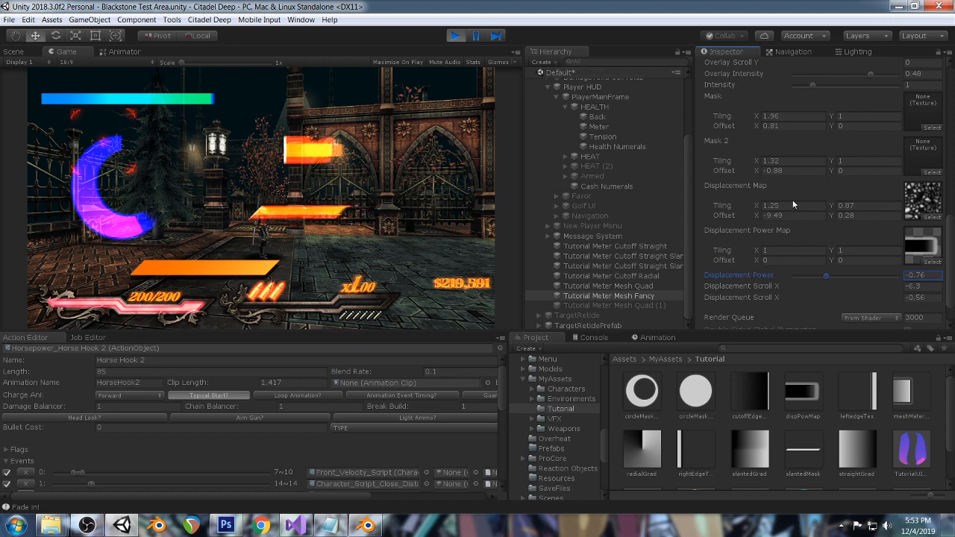
Set the material's base Y offset to about -0.14 and bring up OBS.
scroll(820, 157, "up", 5)
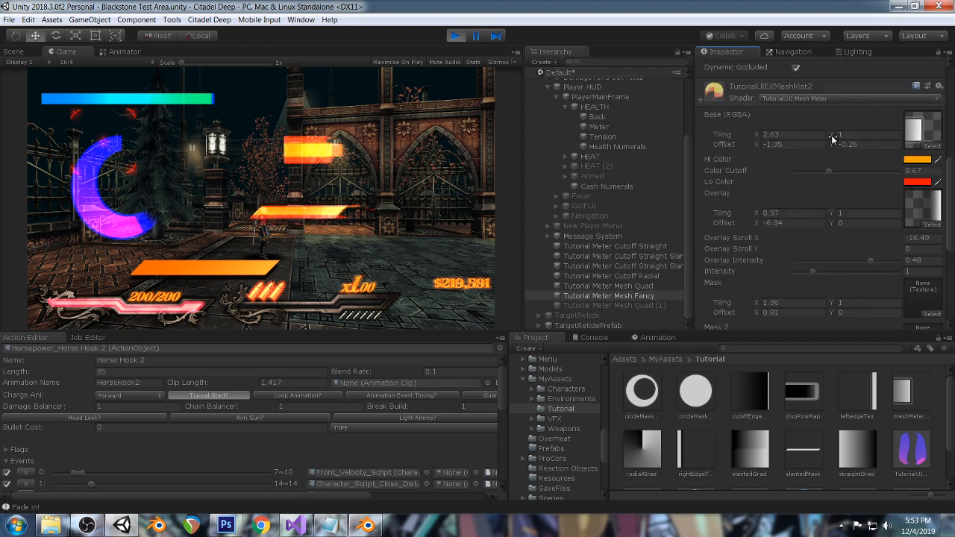
left_click_drag(832, 147, 833, 150)
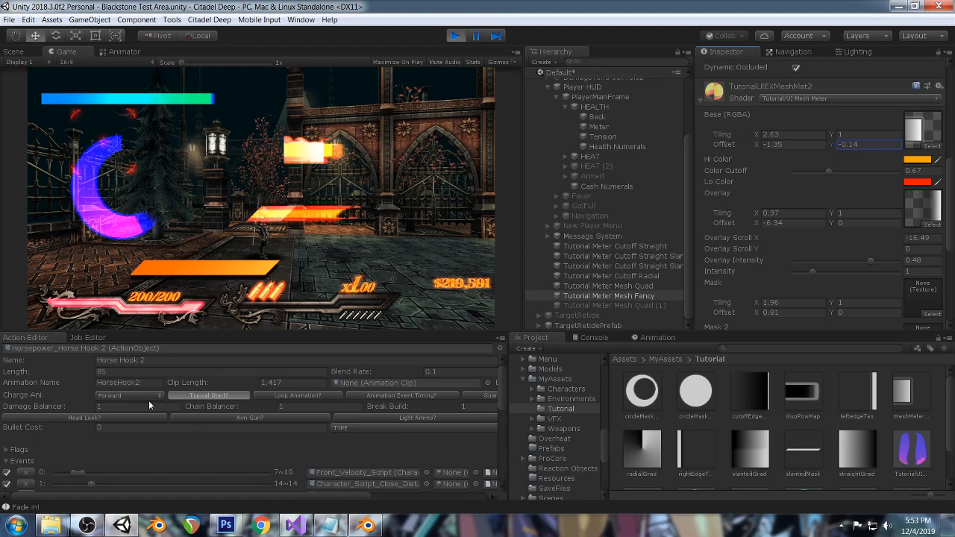
left_click(86, 525)
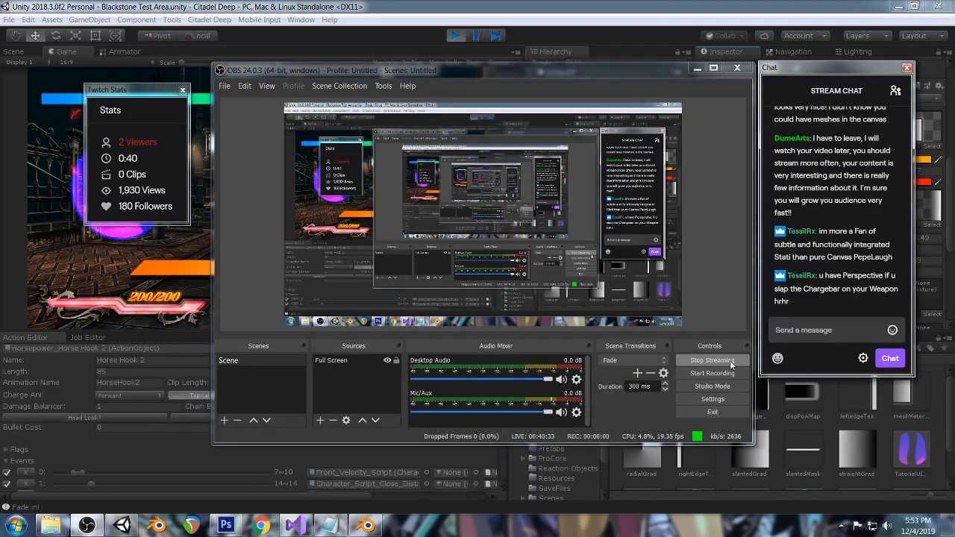